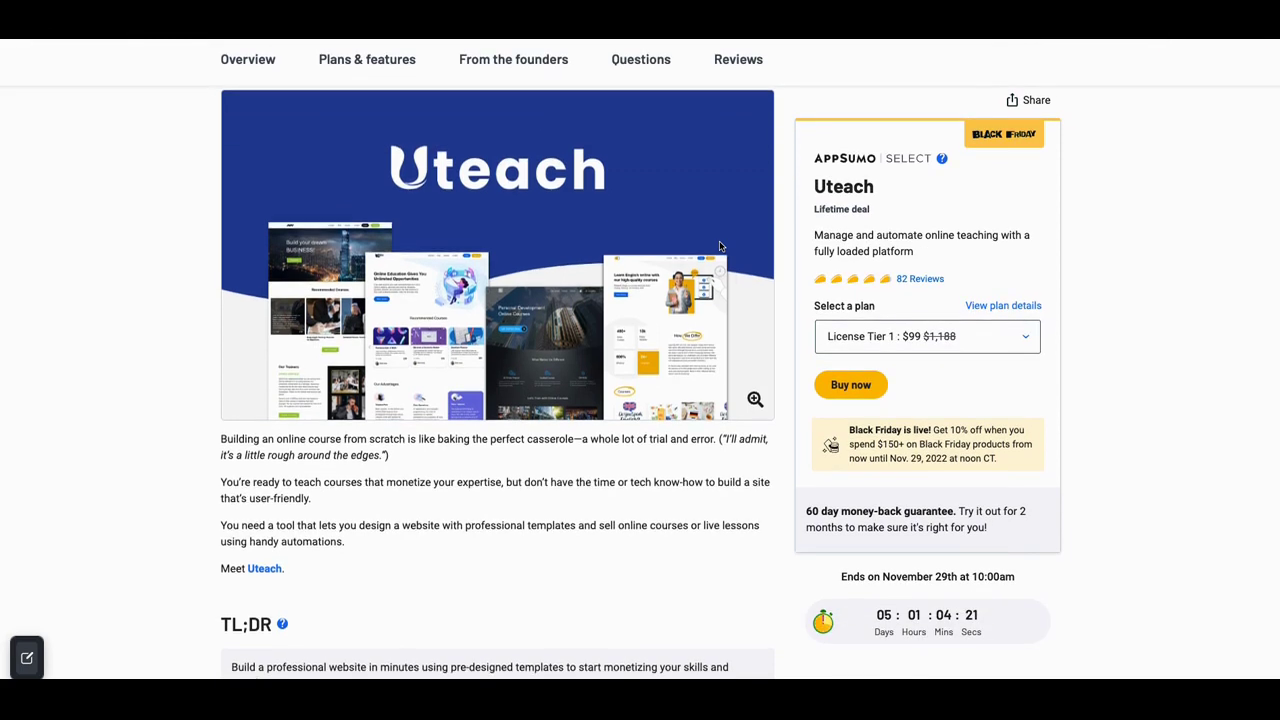
scroll(721, 255, "down", 1)
scroll(721, 258, "up", 1)
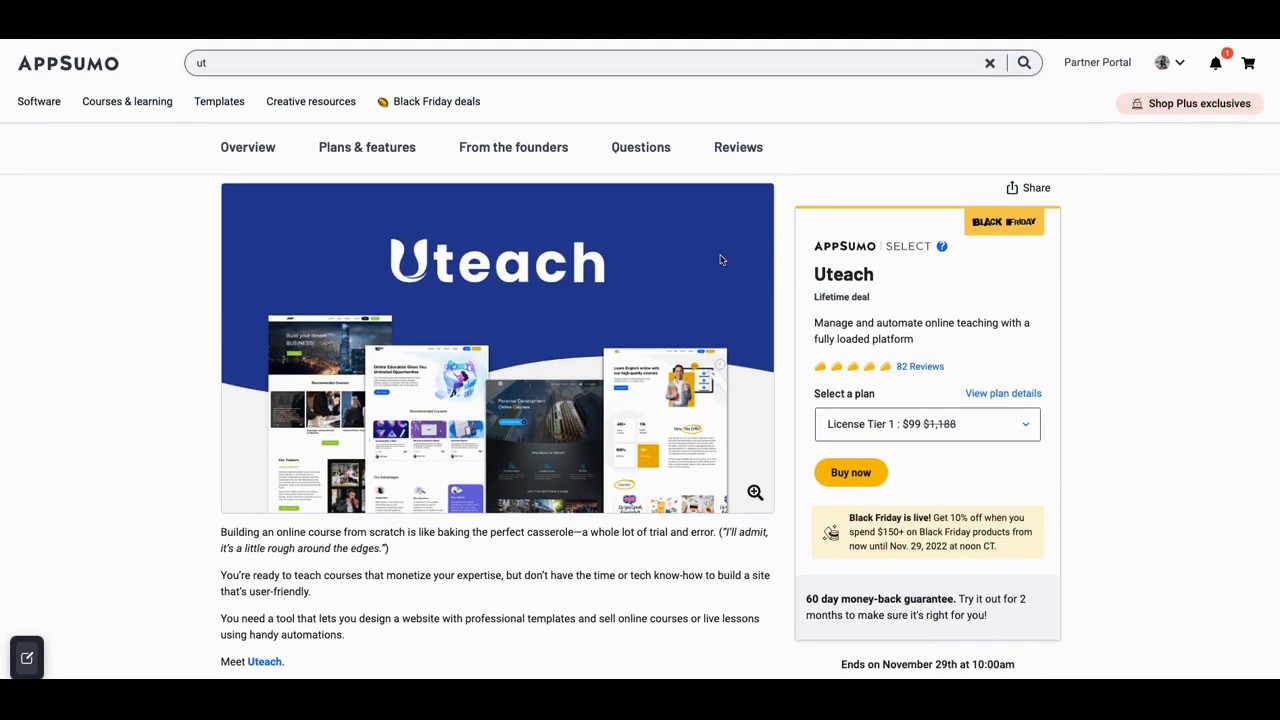
scroll(721, 260, "down", 1)
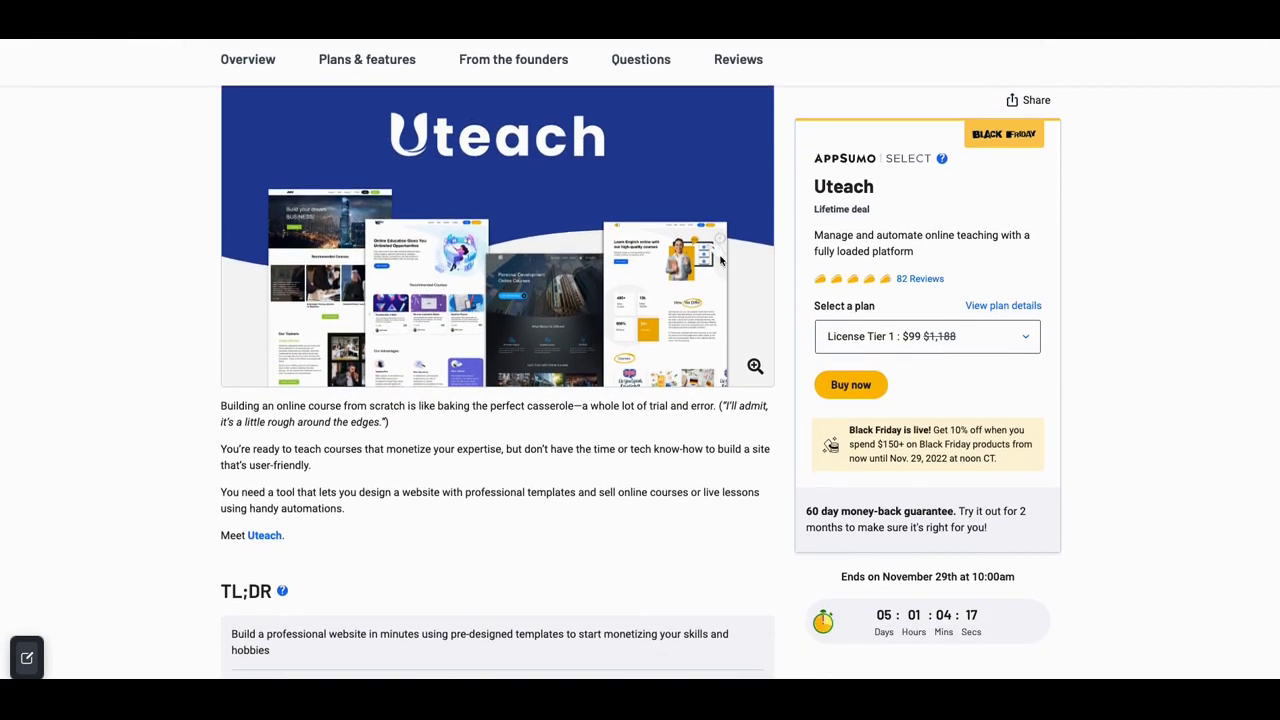
scroll(720, 260, "up", 1)
scroll(720, 260, "up", 1)
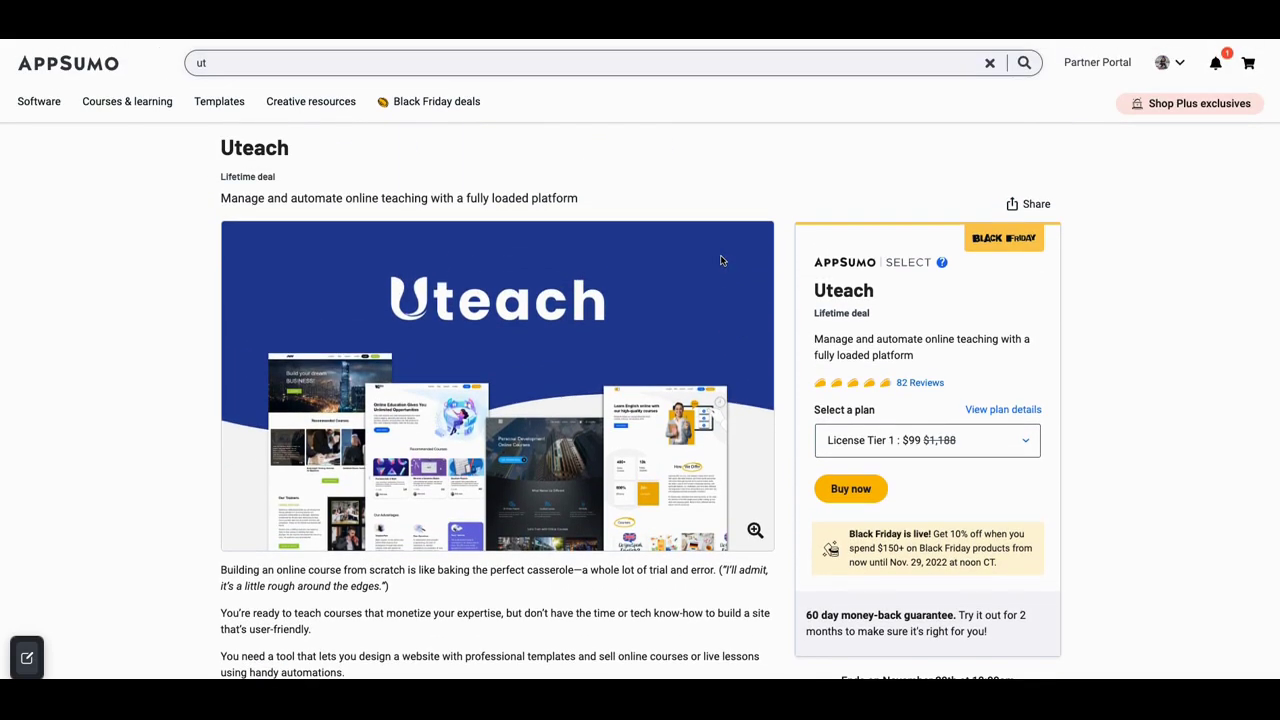
scroll(723, 260, "up", 1)
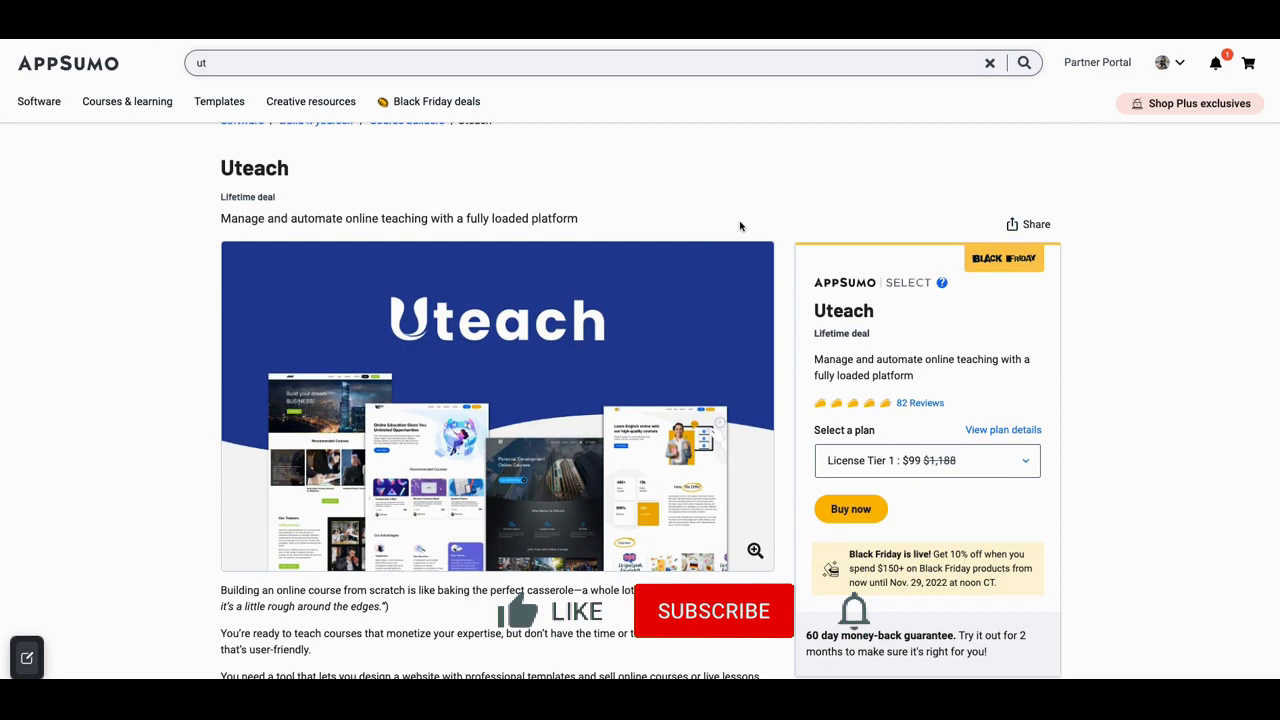
scroll(760, 210, "up", 1)
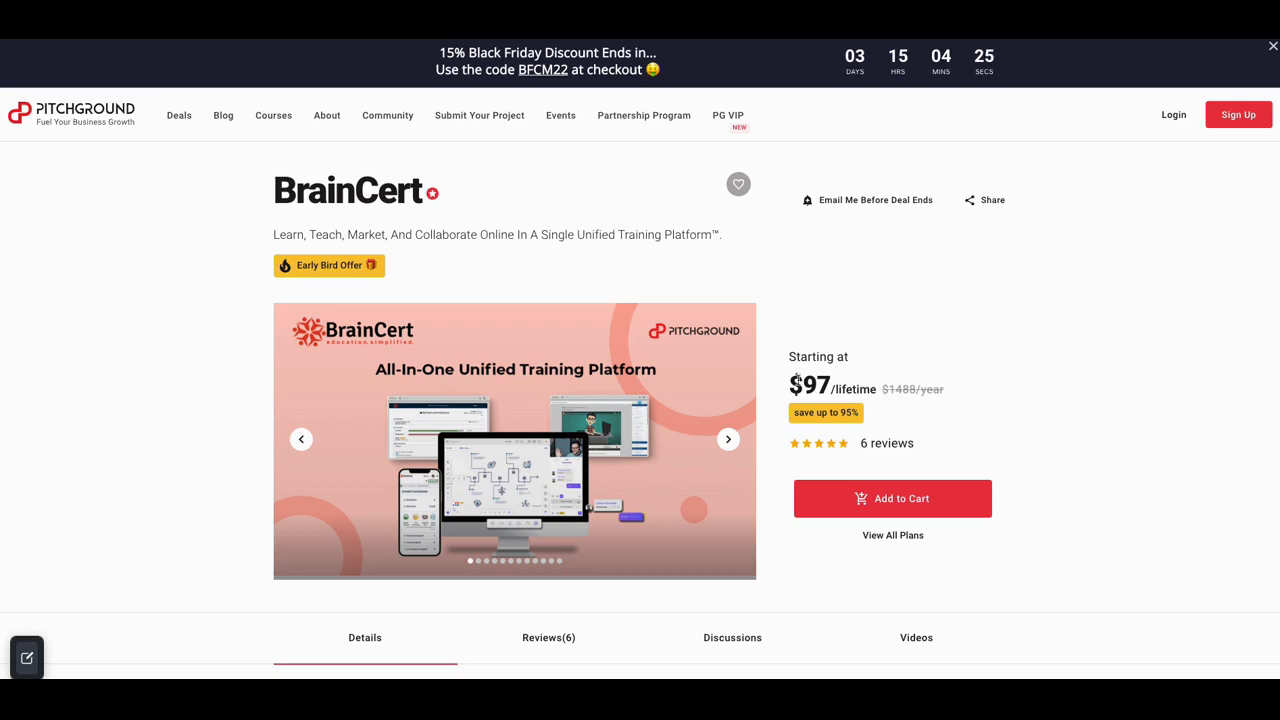
scroll(800, 376, "down", 1)
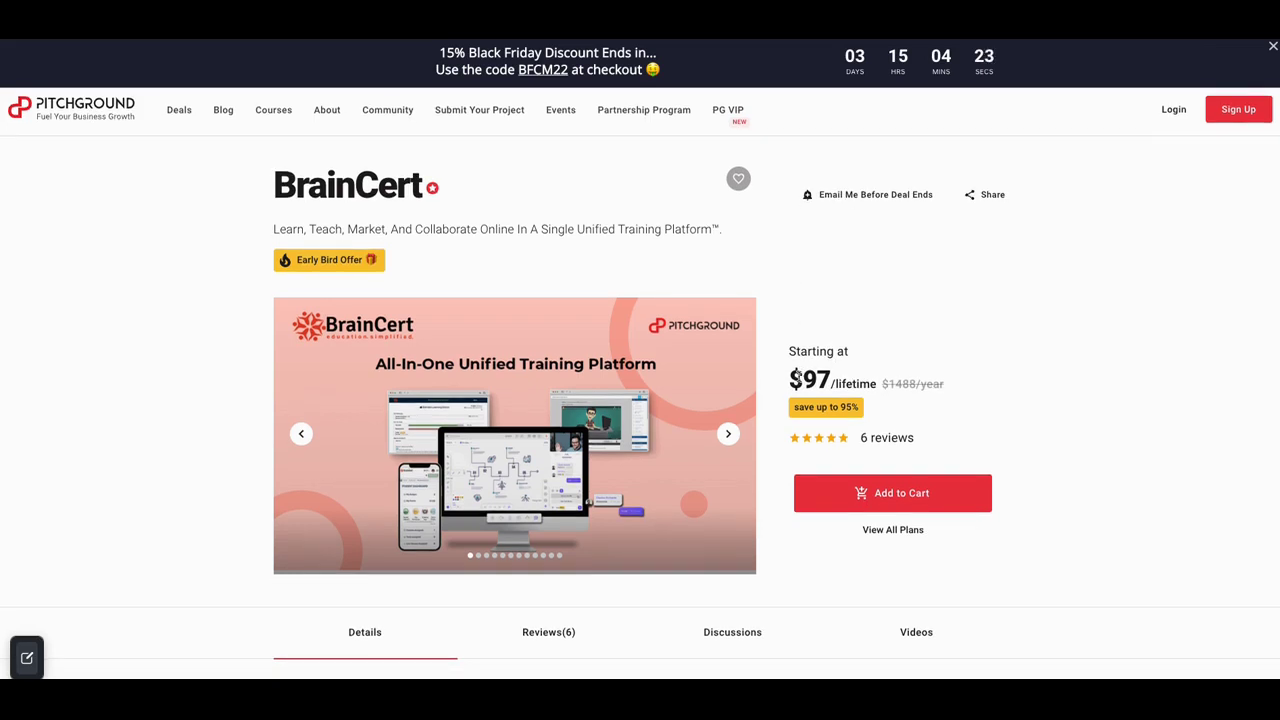
scroll(797, 377, "down", 1)
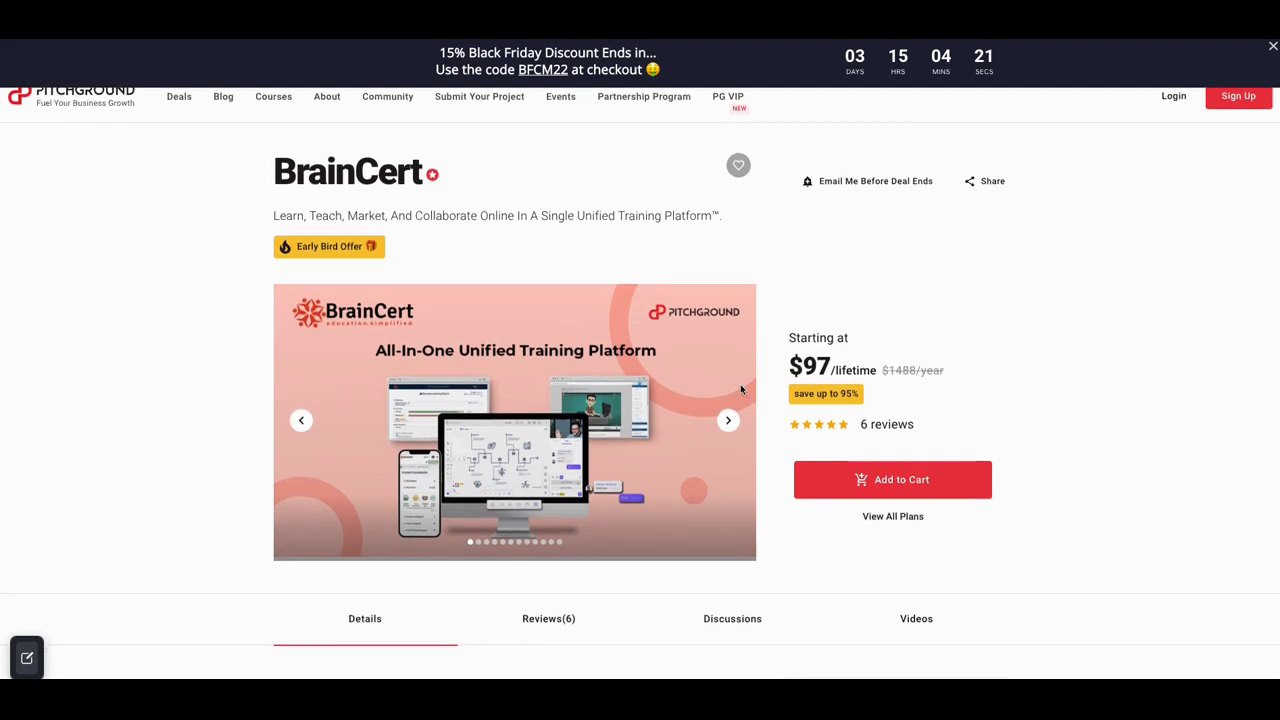
scroll(740, 388, "up", 1)
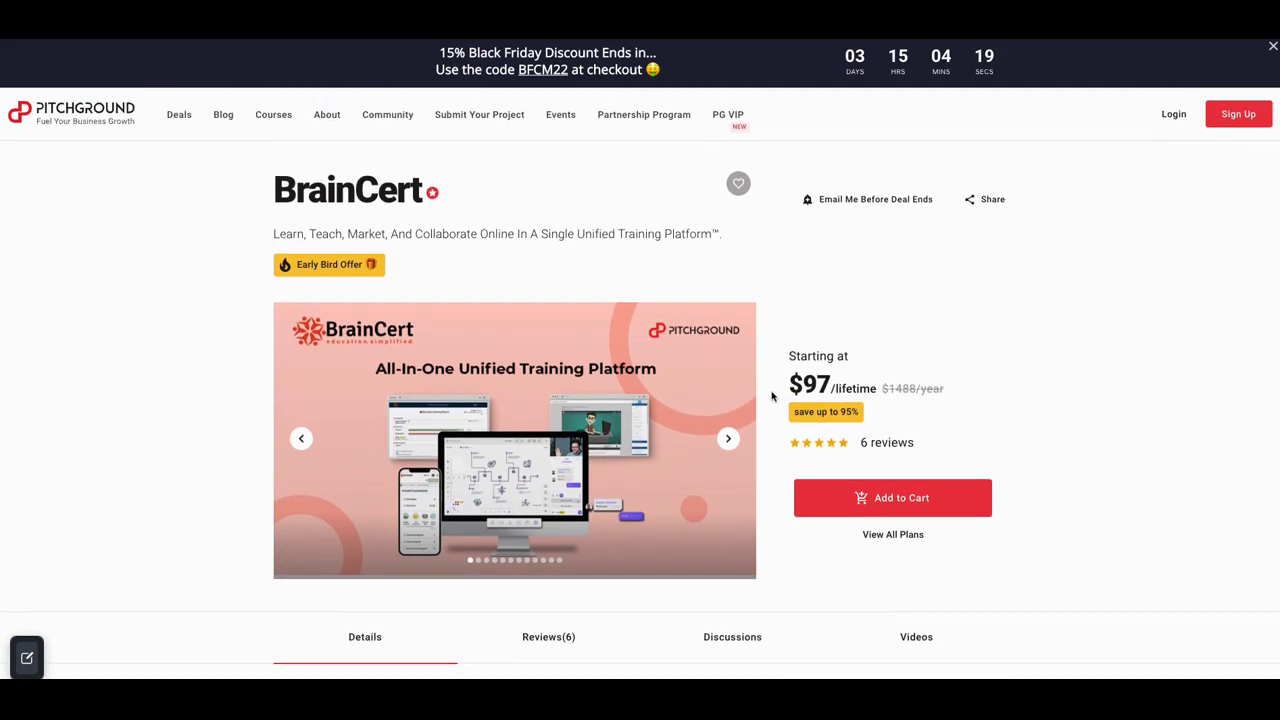
scroll(760, 380, "up", 1)
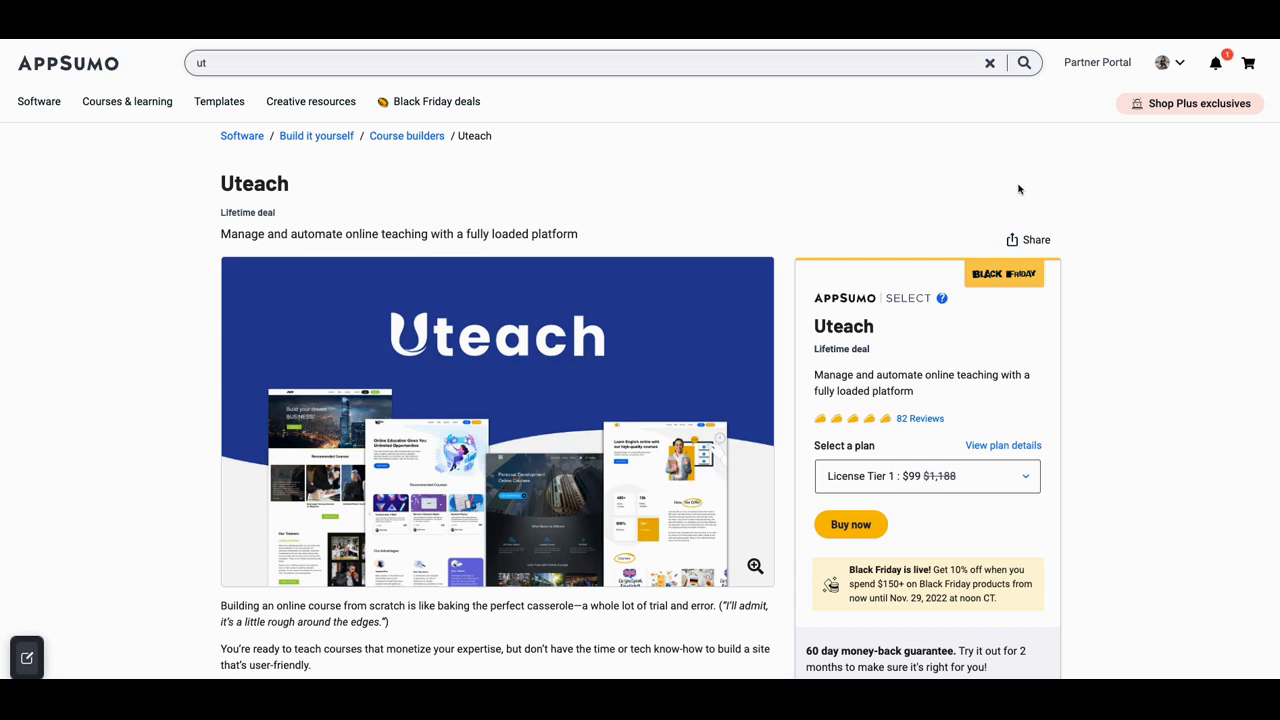
scroll(1038, 204, "down", 1)
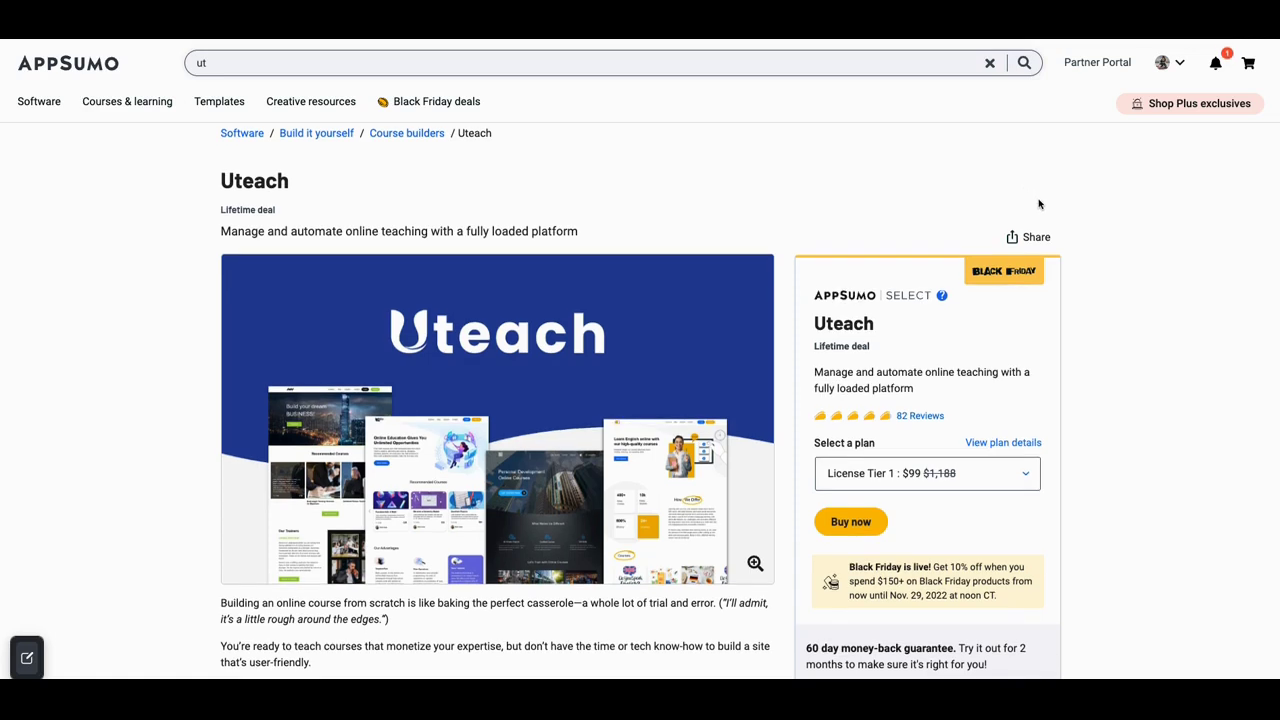
scroll(1038, 204, "up", 1)
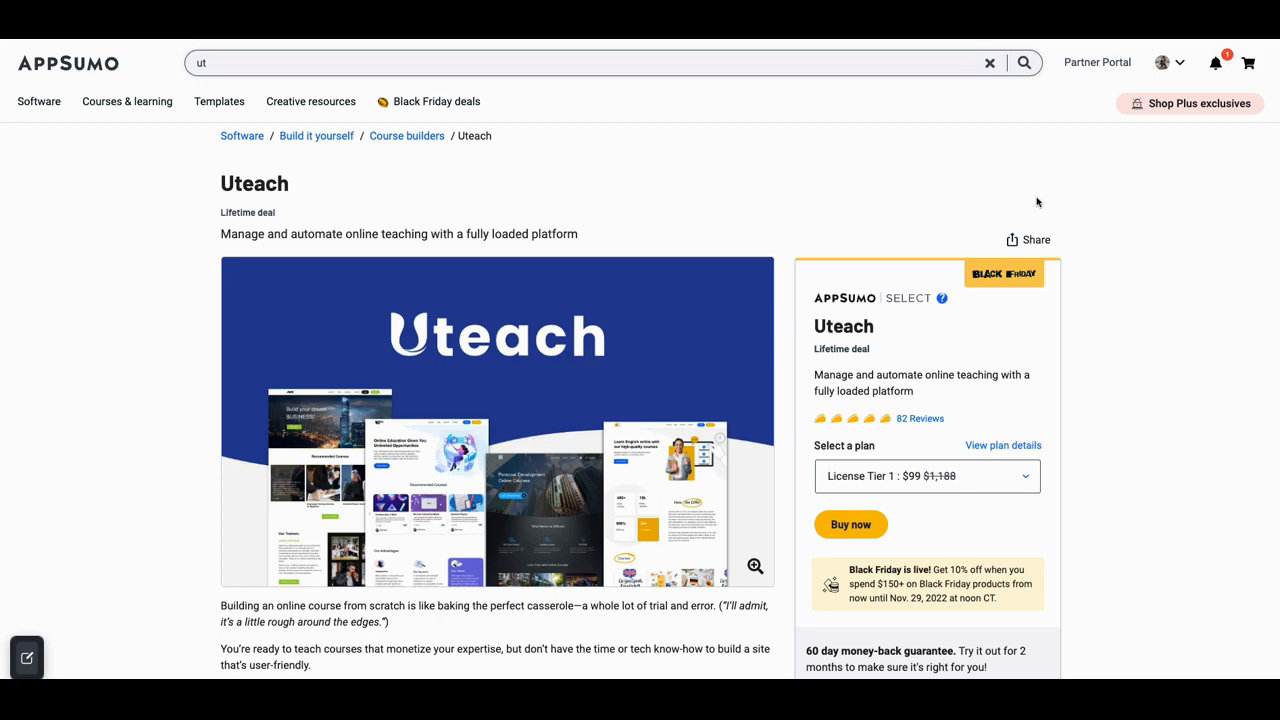
scroll(1033, 154, "down", 3)
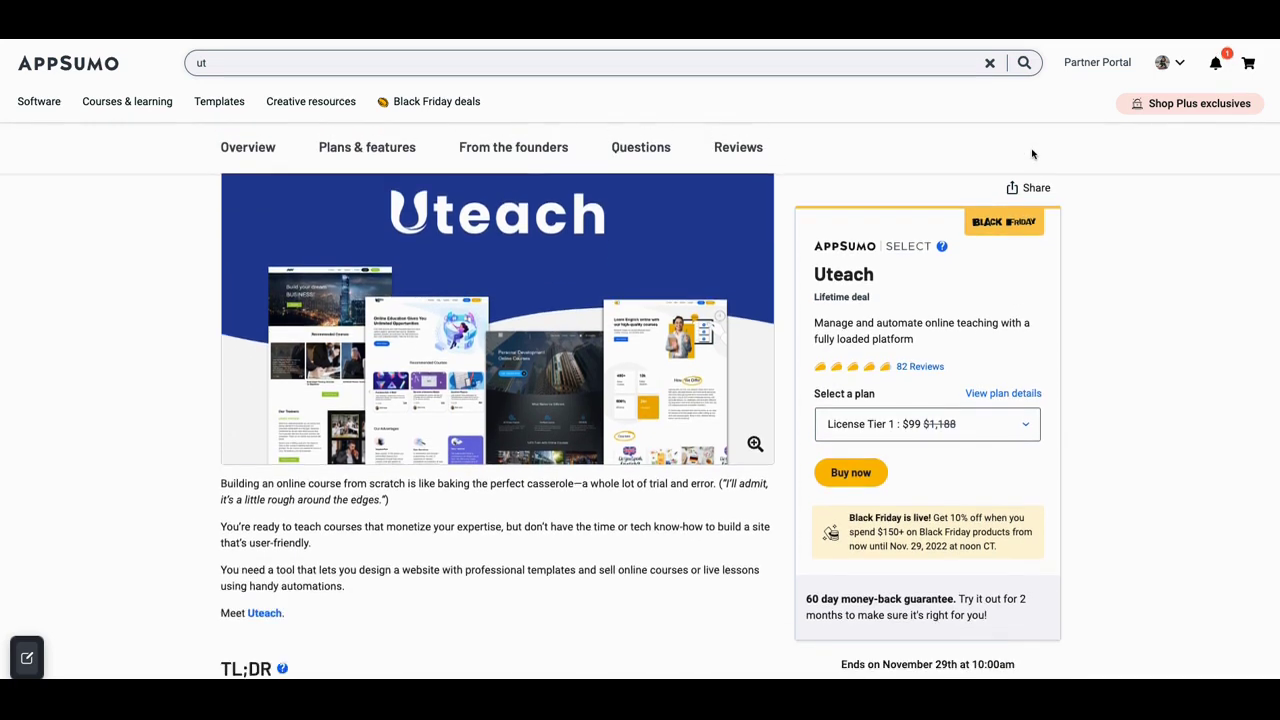
scroll(1033, 154, "down", 2)
scroll(1034, 166, "up", 5)
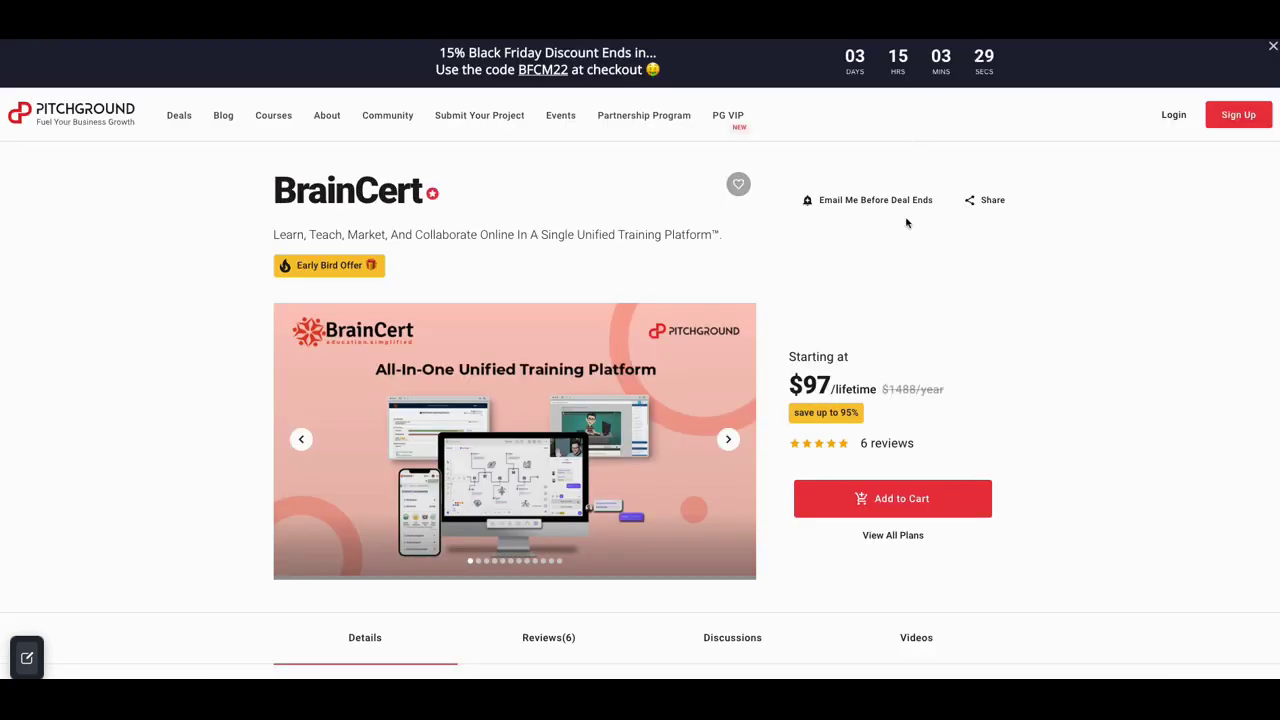
Step: Examine the features included in BrainCert's Plan A (Small Business Pro) on the PitchGround deal page
scroll(907, 223, "down", 2)
scroll(907, 223, "down", 3)
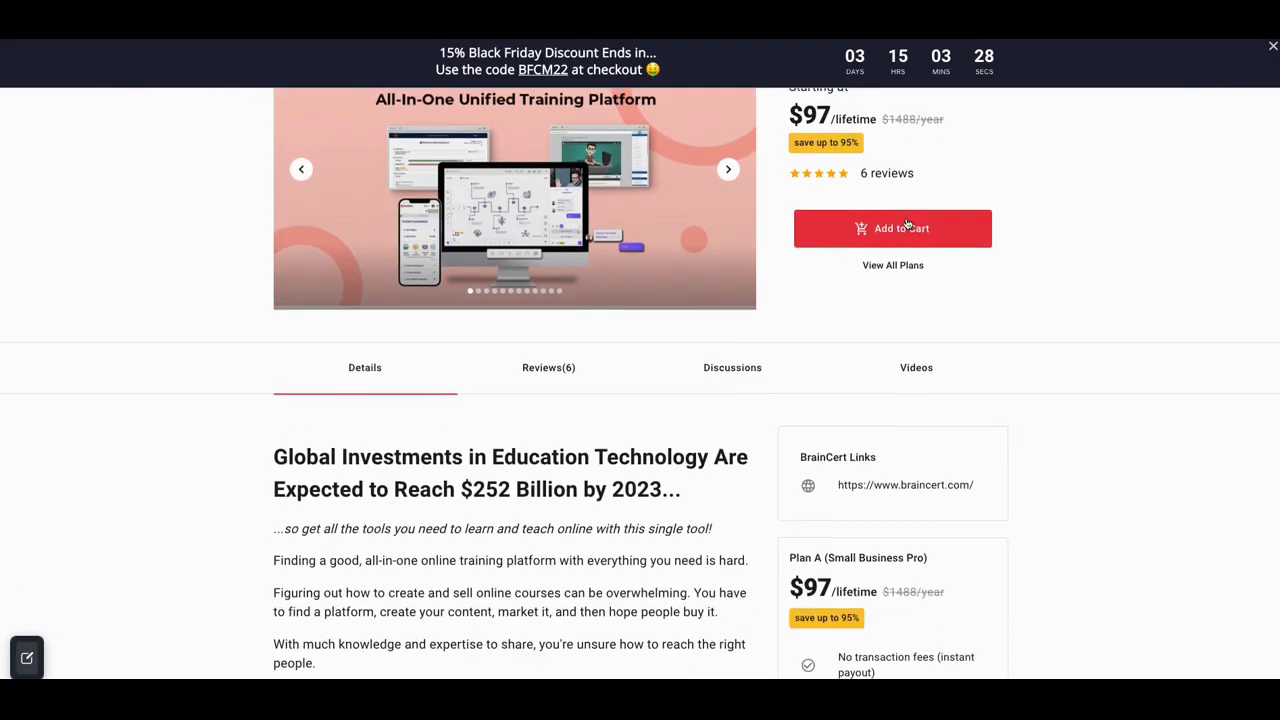
scroll(907, 223, "down", 2)
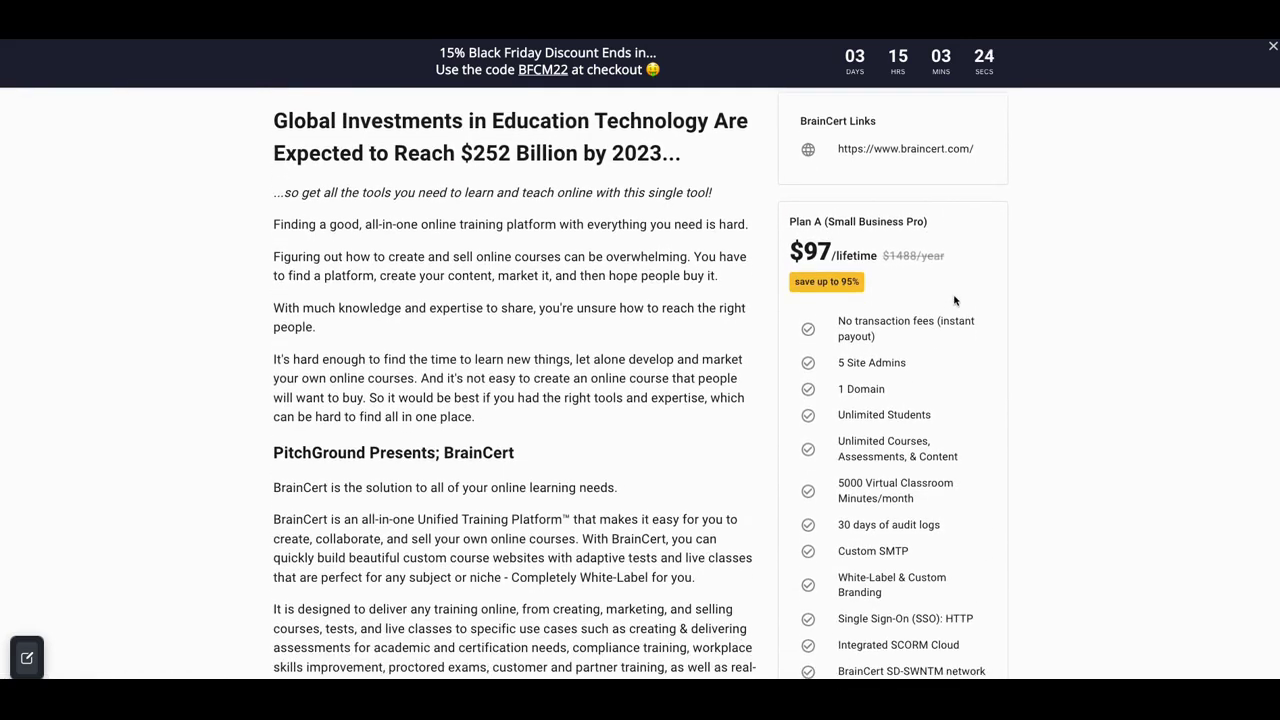
scroll(953, 298, "down", 1)
scroll(953, 297, "down", 1)
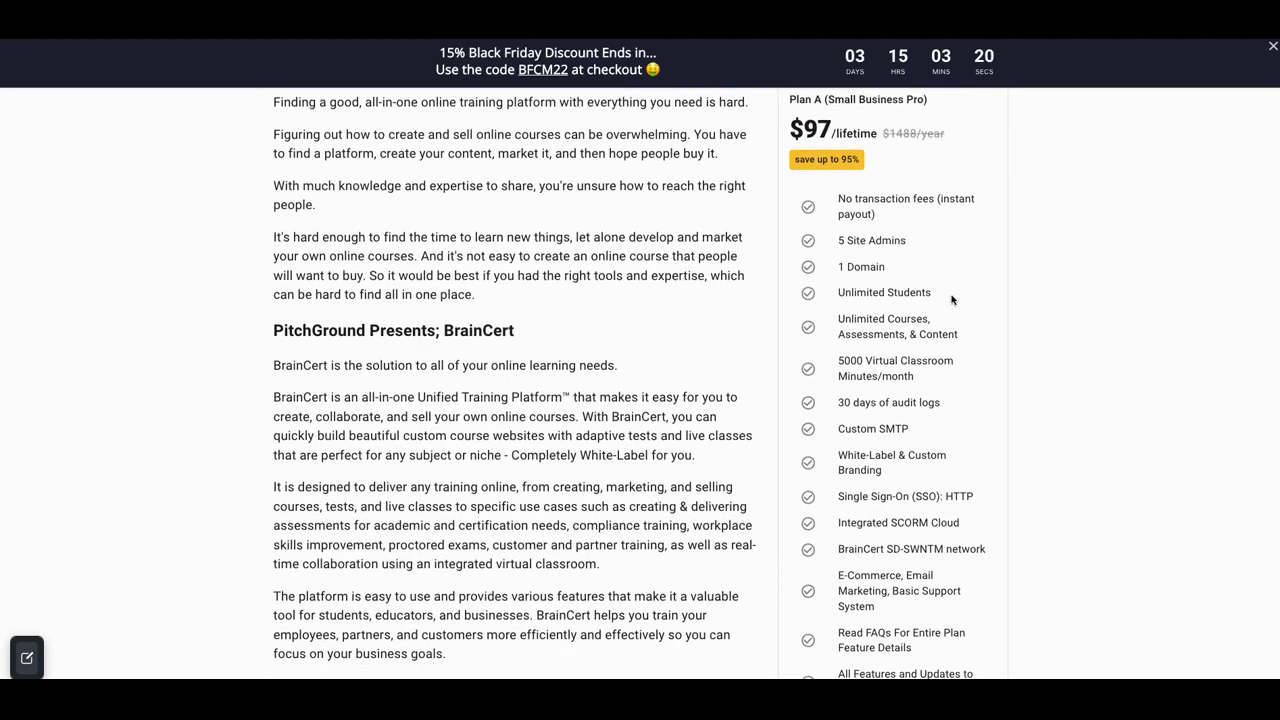
scroll(951, 298, "down", 1)
scroll(951, 298, "down", 1)
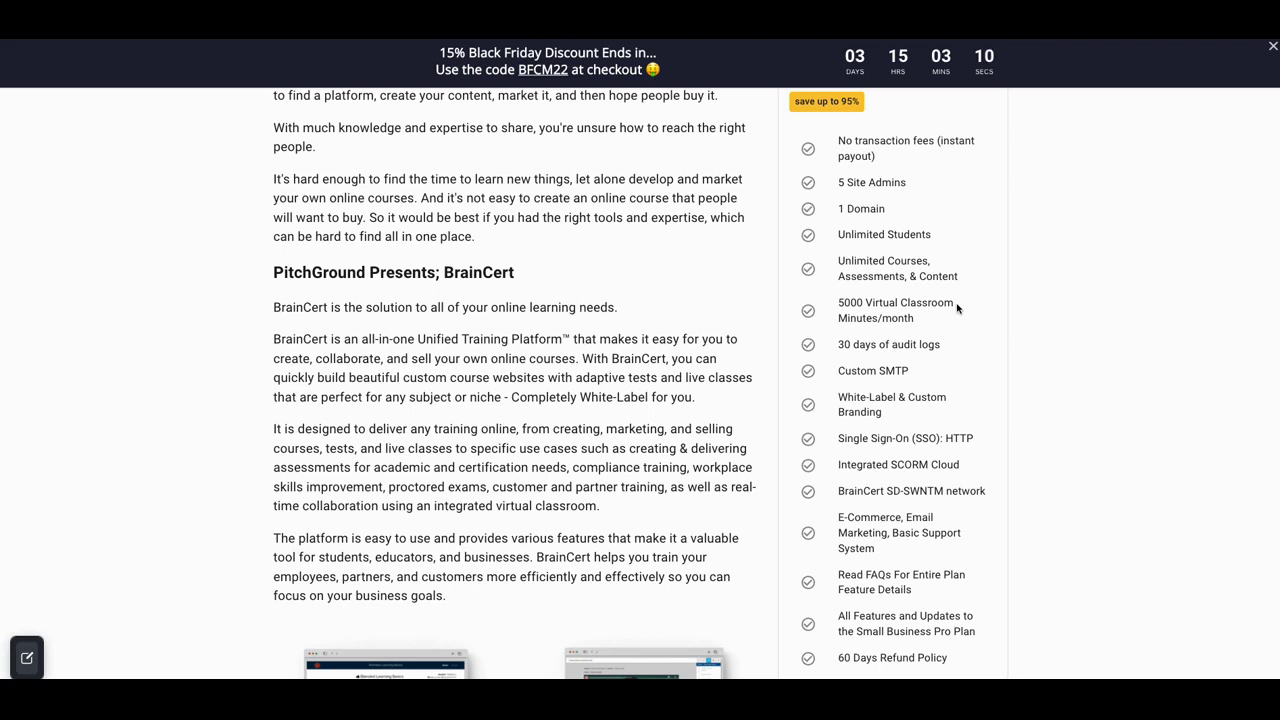
scroll(956, 308, "down", 1)
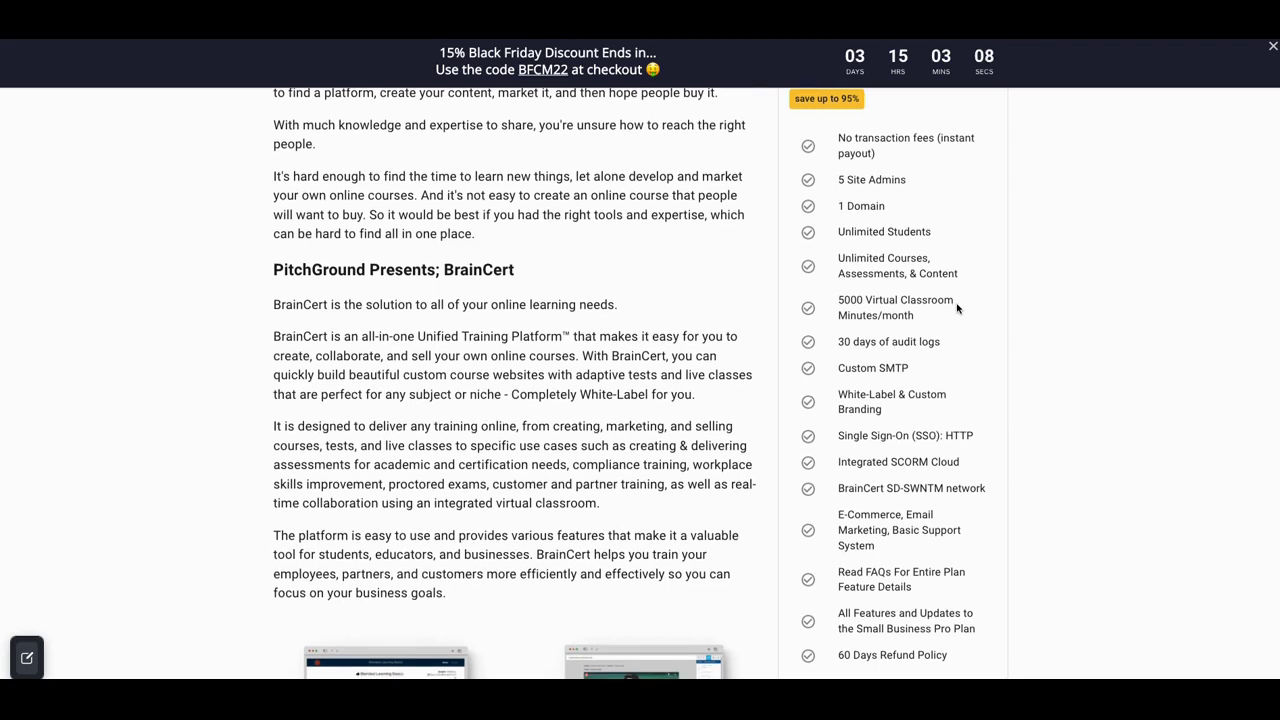
scroll(956, 308, "down", 1)
scroll(956, 308, "down", 2)
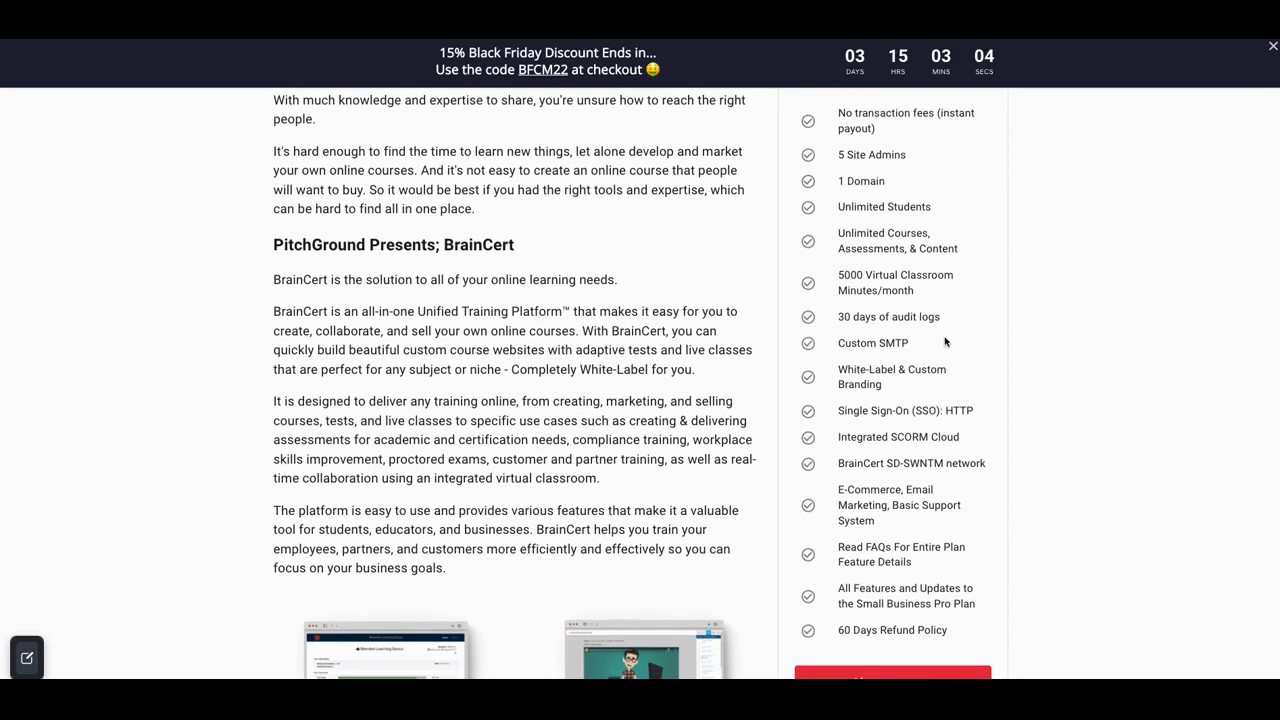
scroll(944, 341, "down", 3)
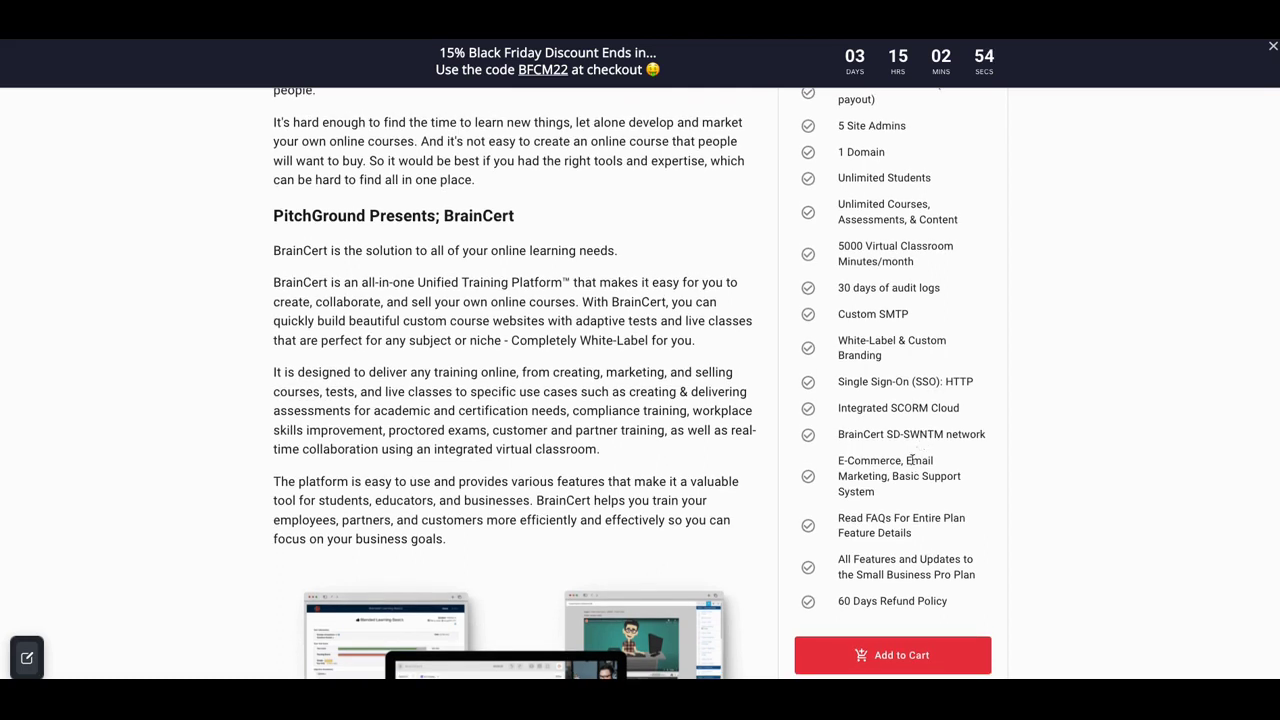
scroll(885, 480, "down", 1)
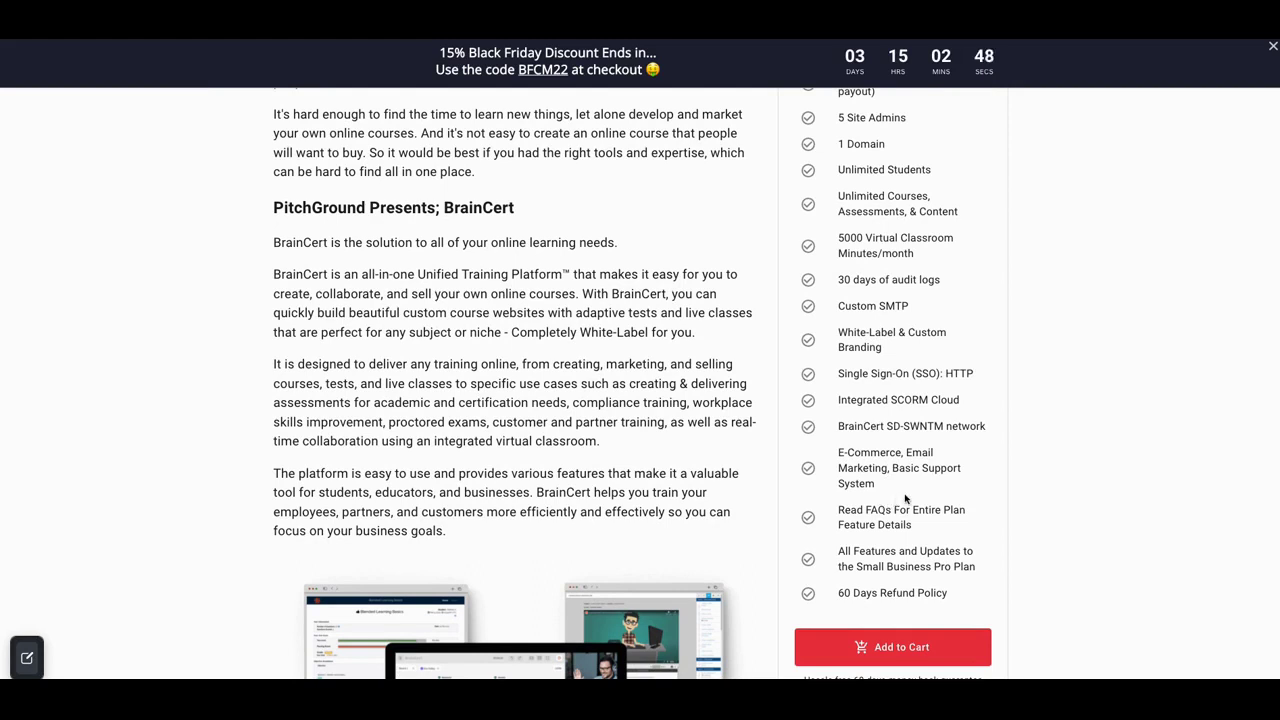
scroll(905, 497, "up", 5)
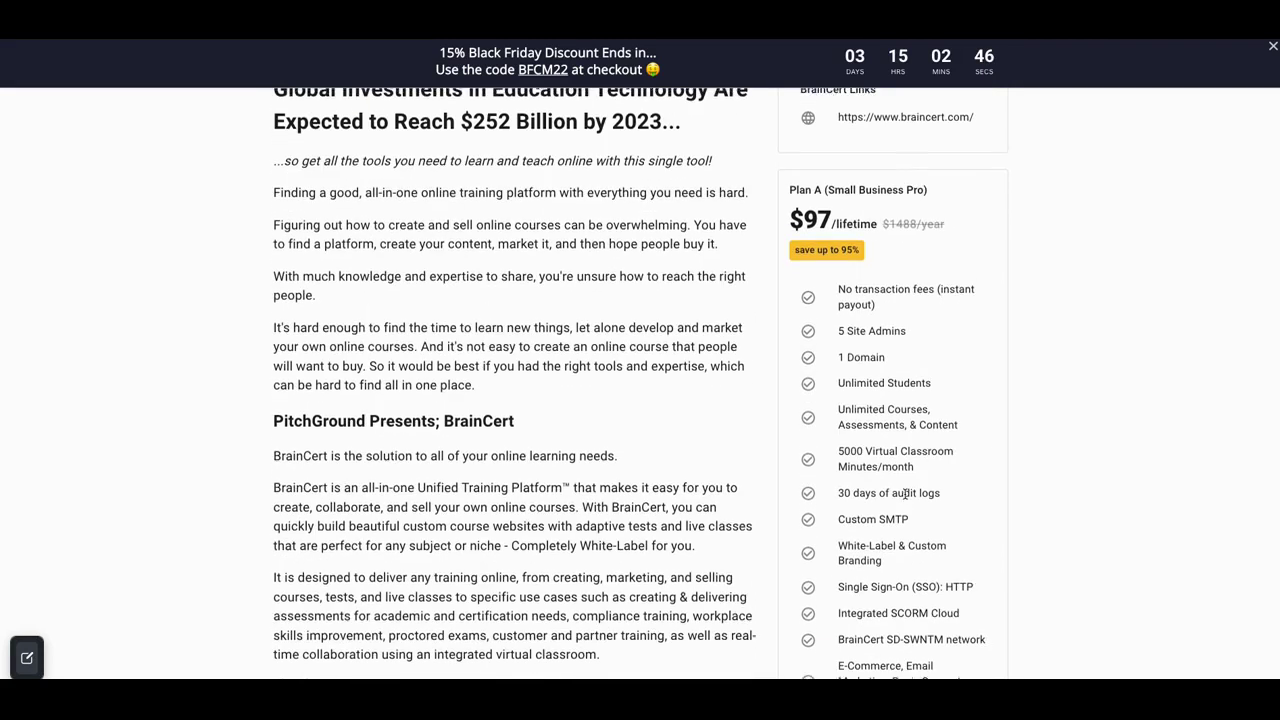
scroll(810, 503, "up", 5)
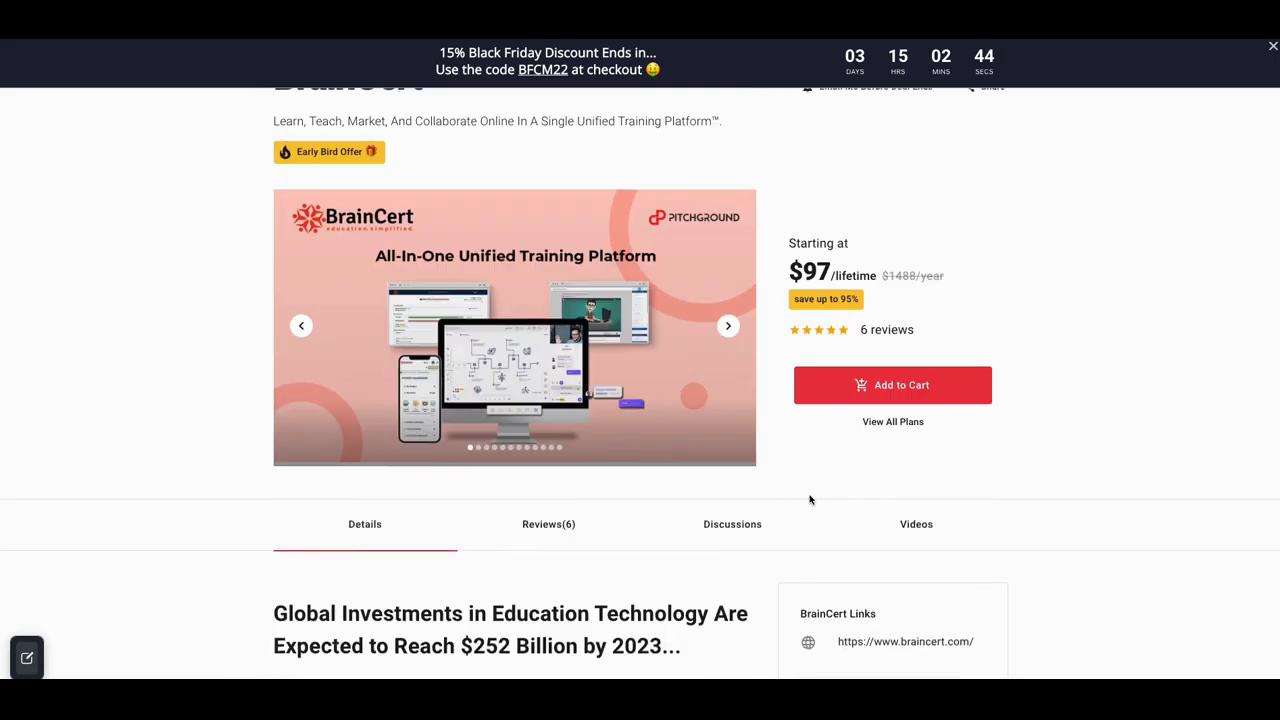
scroll(794, 508, "down", 1)
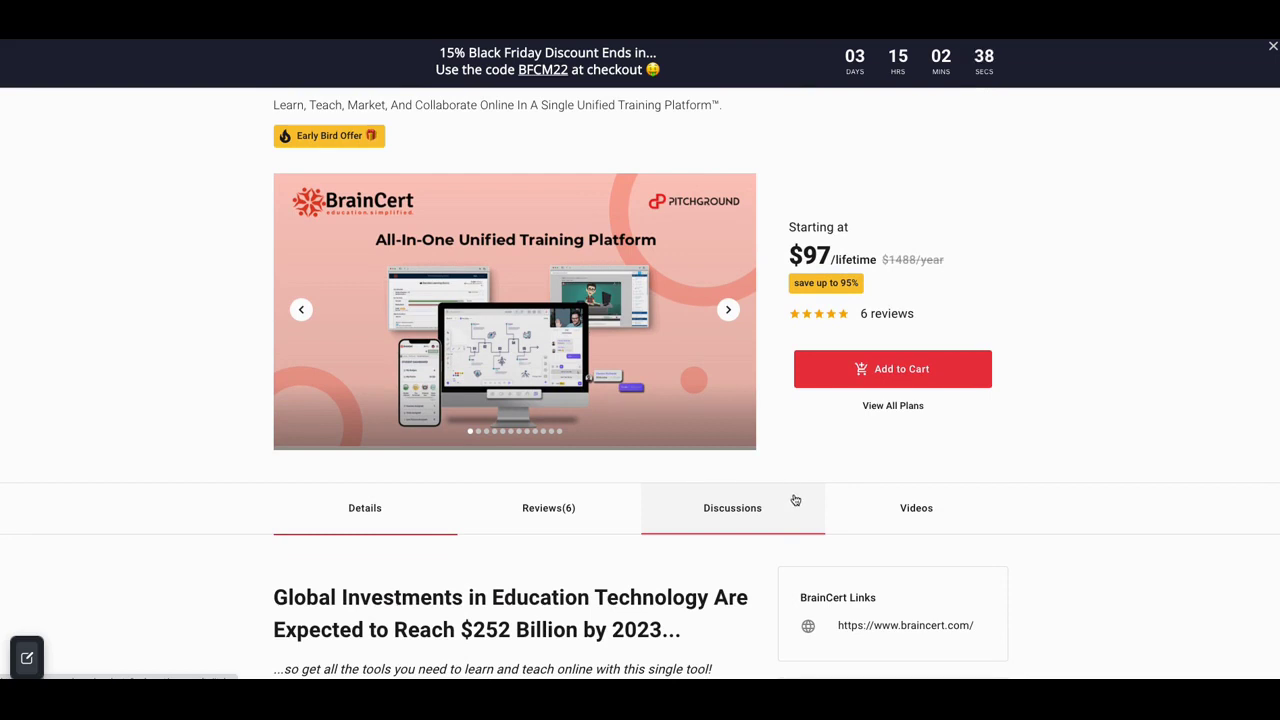
scroll(794, 506, "up", 1)
scroll(723, 504, "down", 1)
scroll(723, 508, "down", 1)
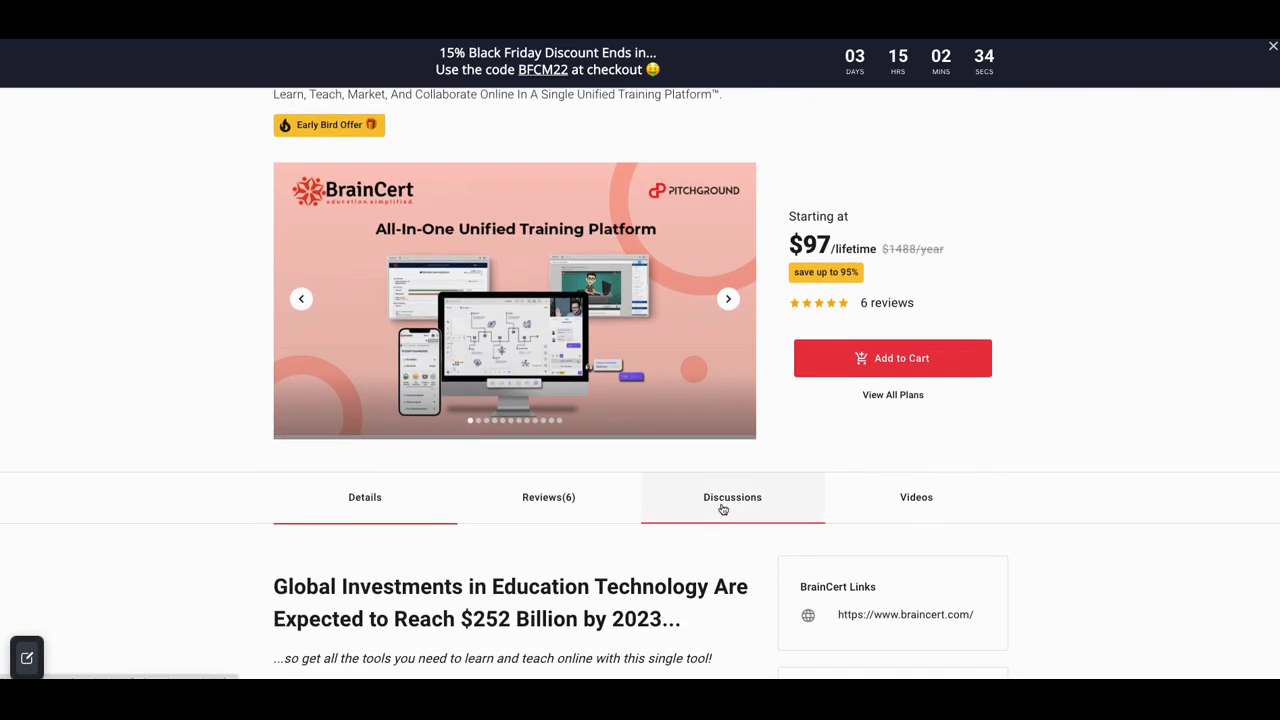
scroll(723, 510, "up", 1)
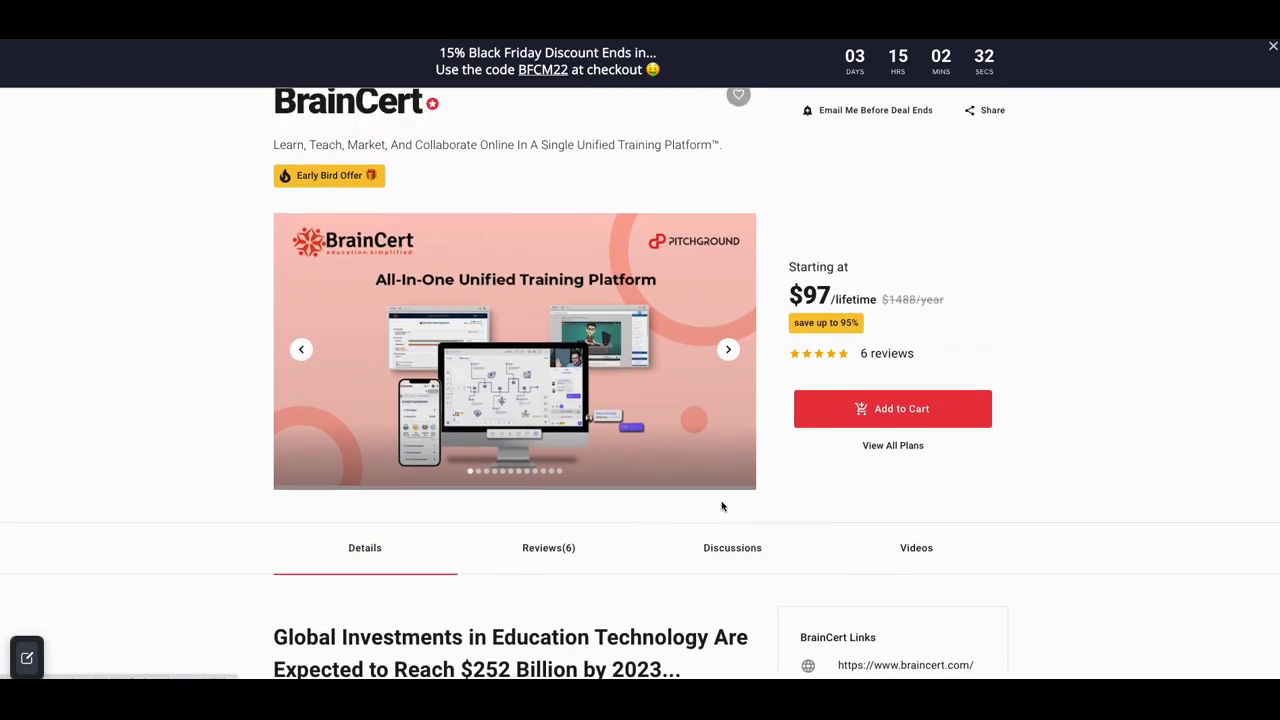
scroll(721, 499, "up", 2)
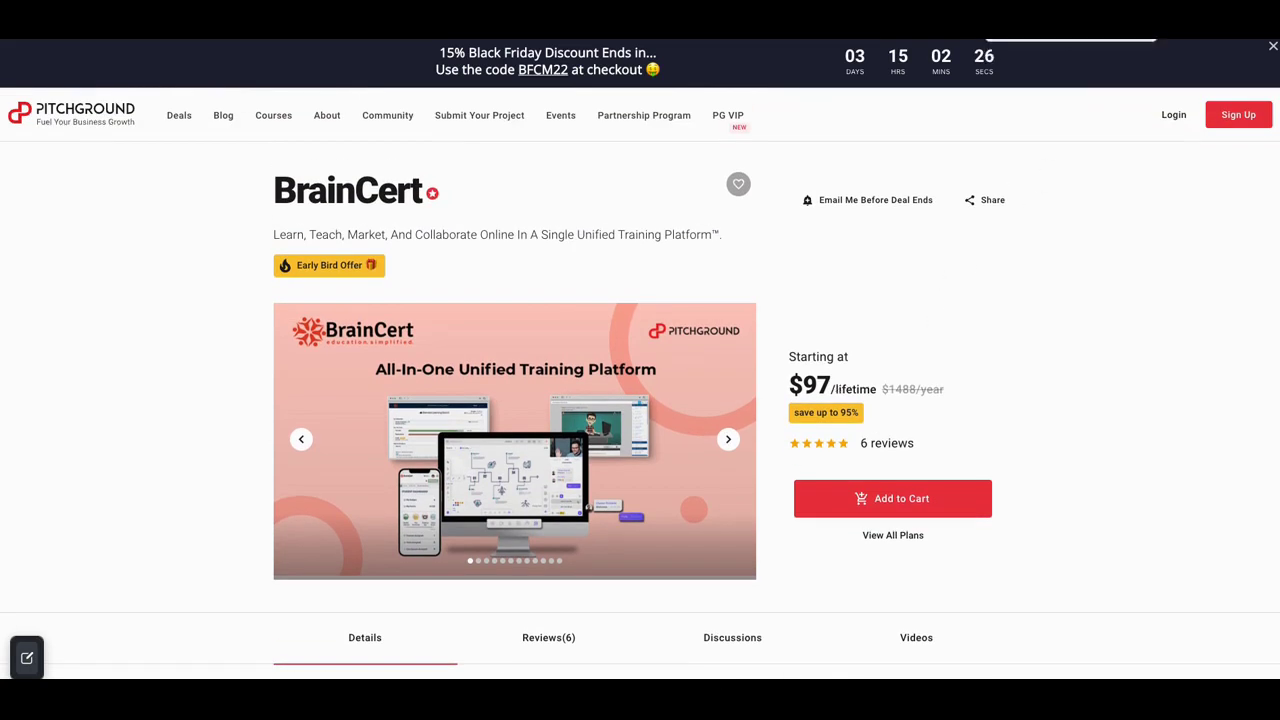
scroll(1003, 158, "down", 5)
scroll(1003, 160, "down", 3)
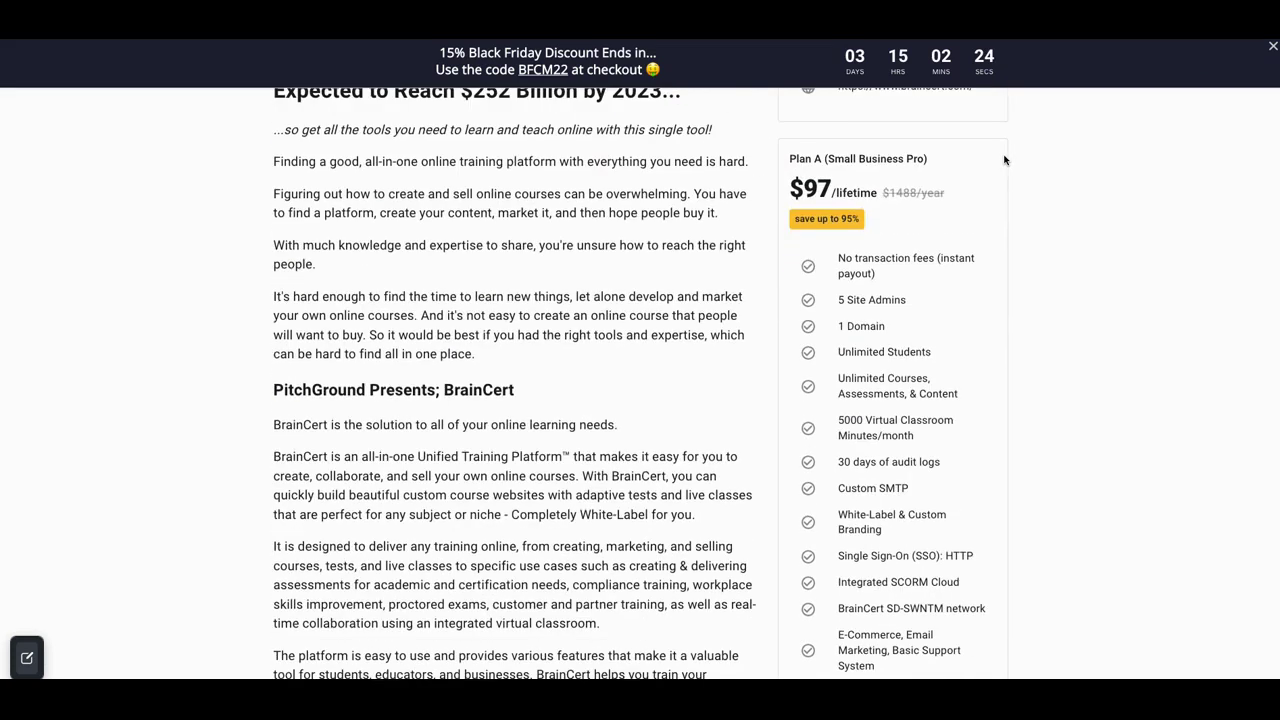
scroll(1003, 160, "up", 8)
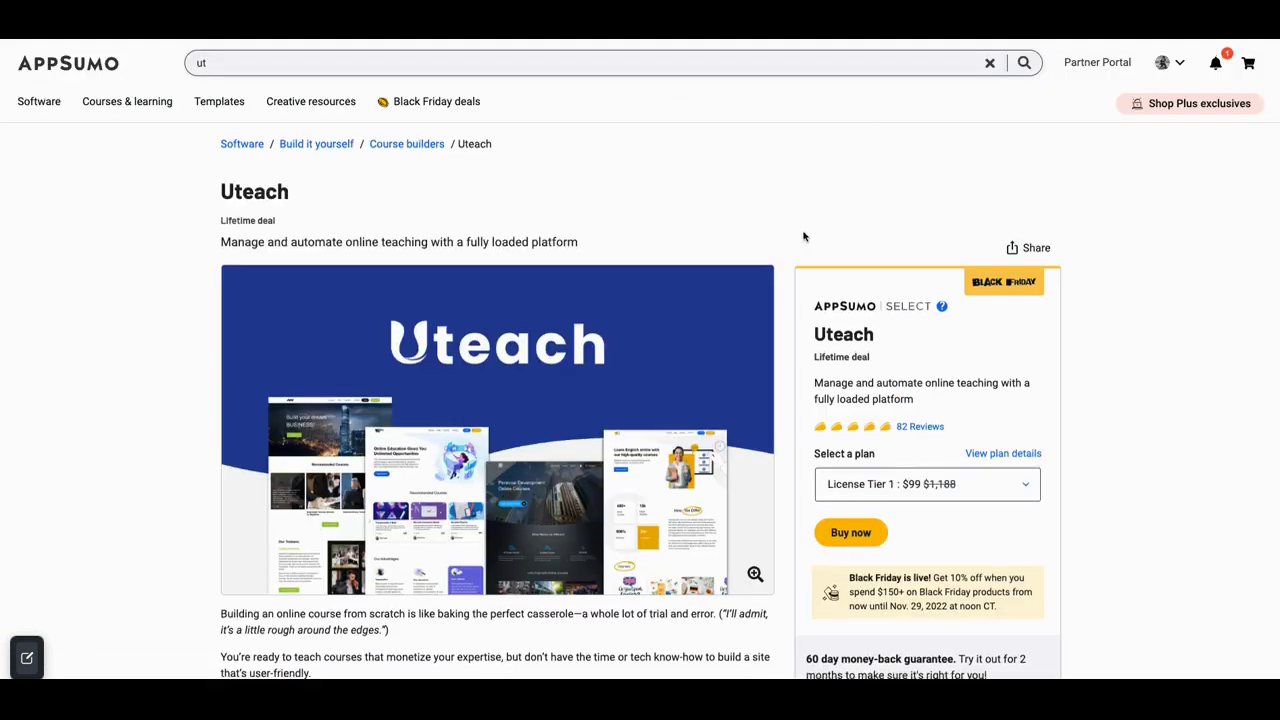
Step: Go to the plans and features section of the Uteach deal on AppSumo and examine the features included in all plans
scroll(803, 236, "down", 10)
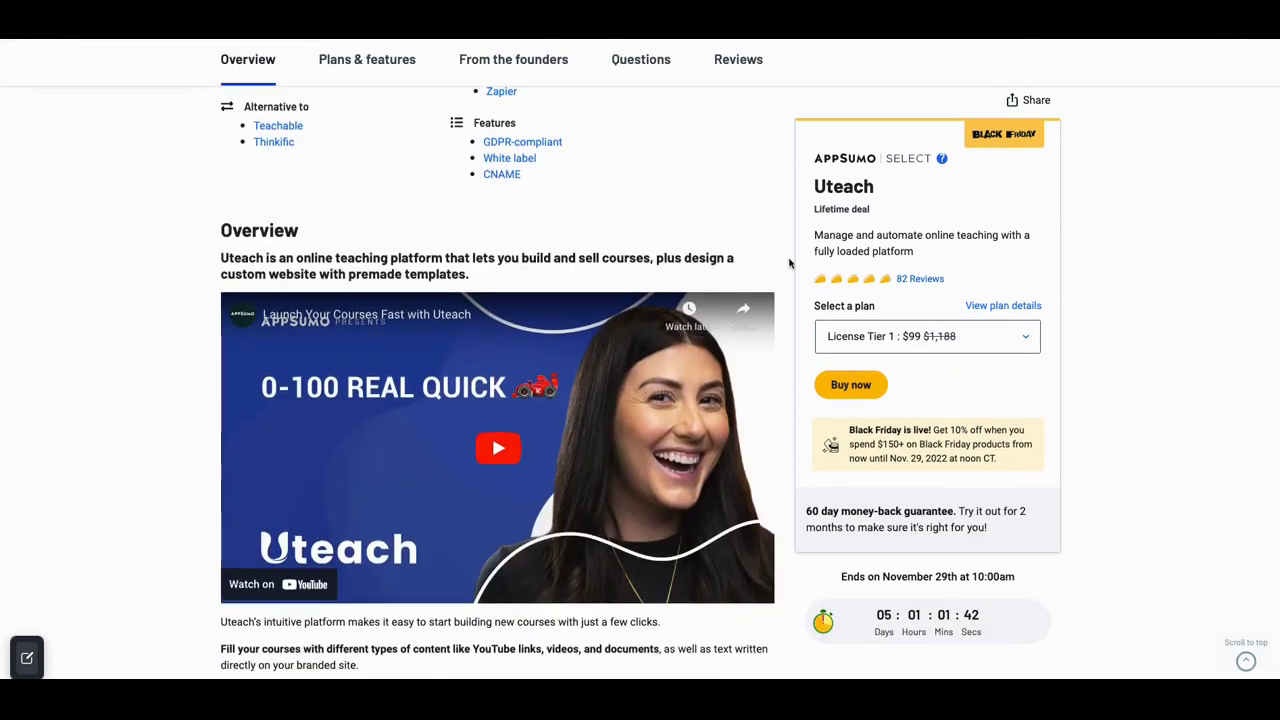
scroll(789, 263, "down", 3)
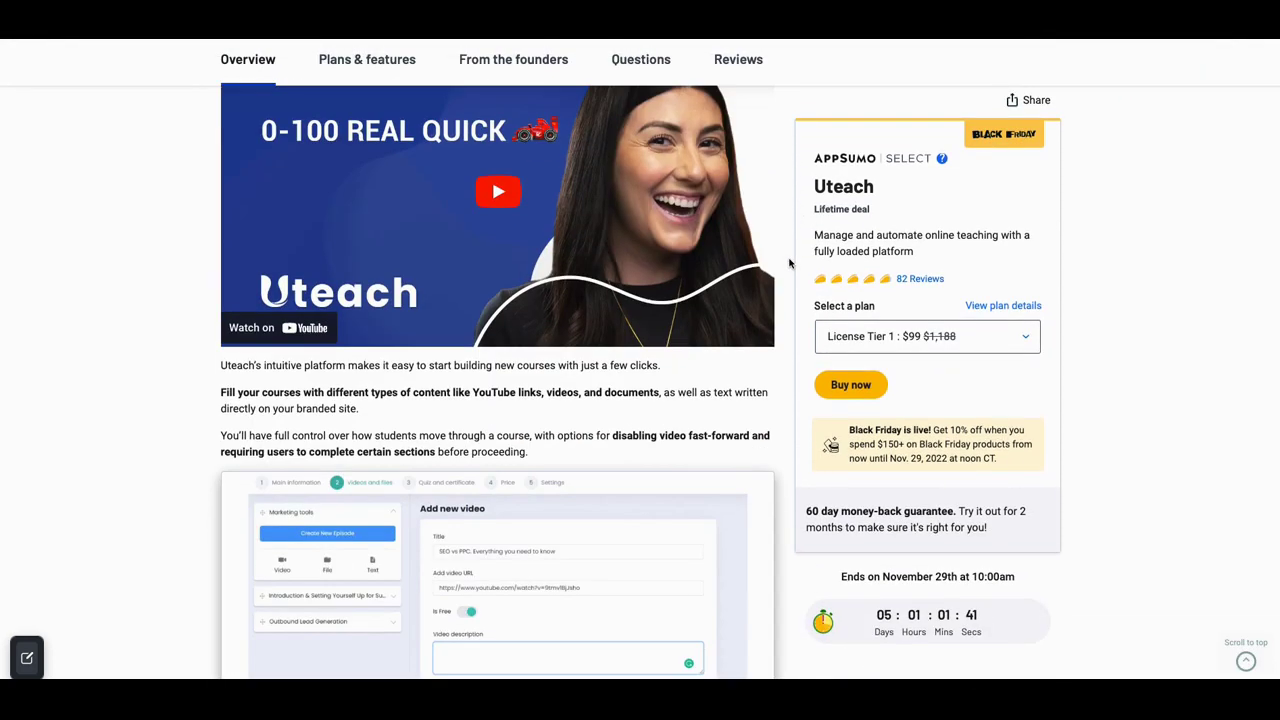
left_click(380, 60)
scroll(503, 214, "down", 3)
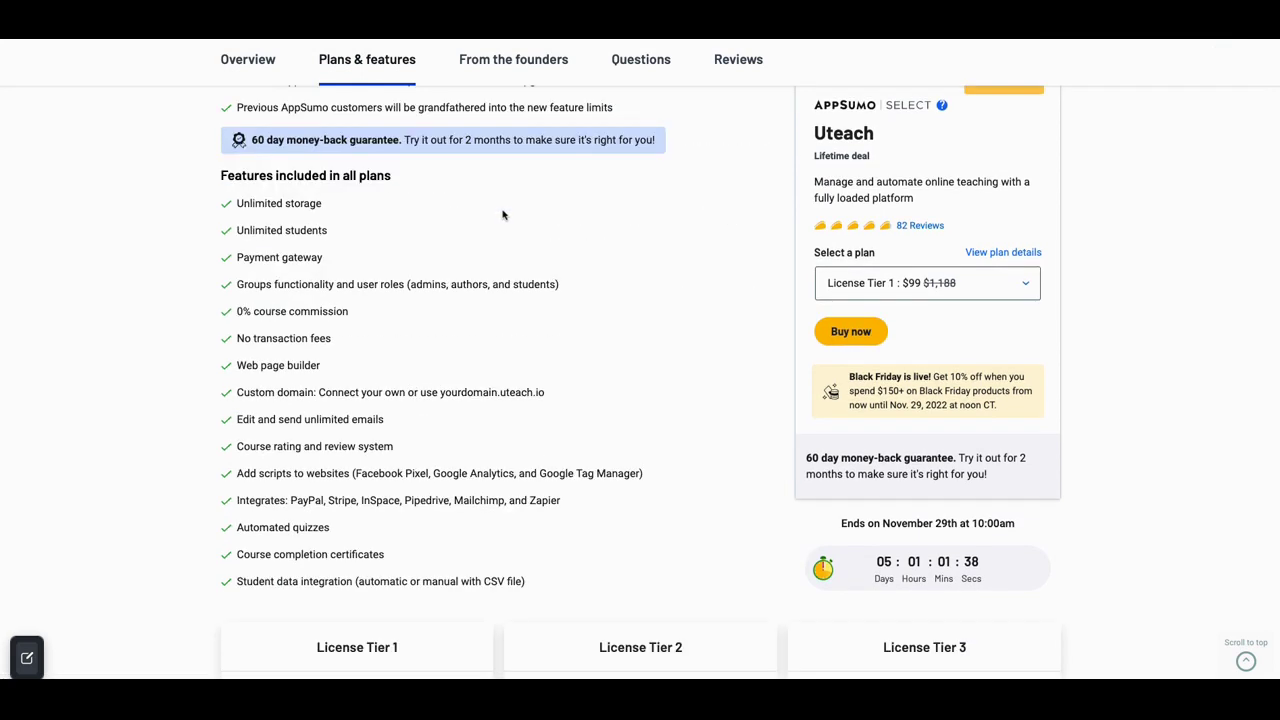
scroll(543, 257, "down", 1)
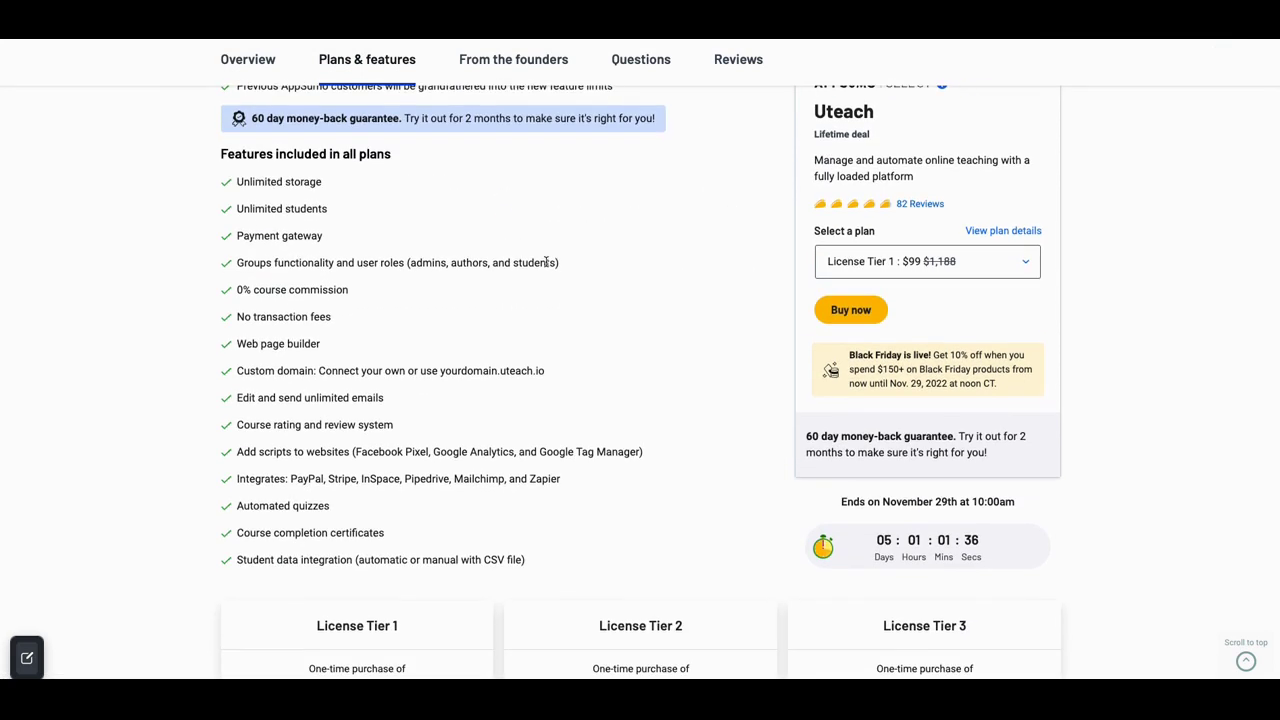
scroll(546, 262, "down", 1)
scroll(546, 264, "down", 1)
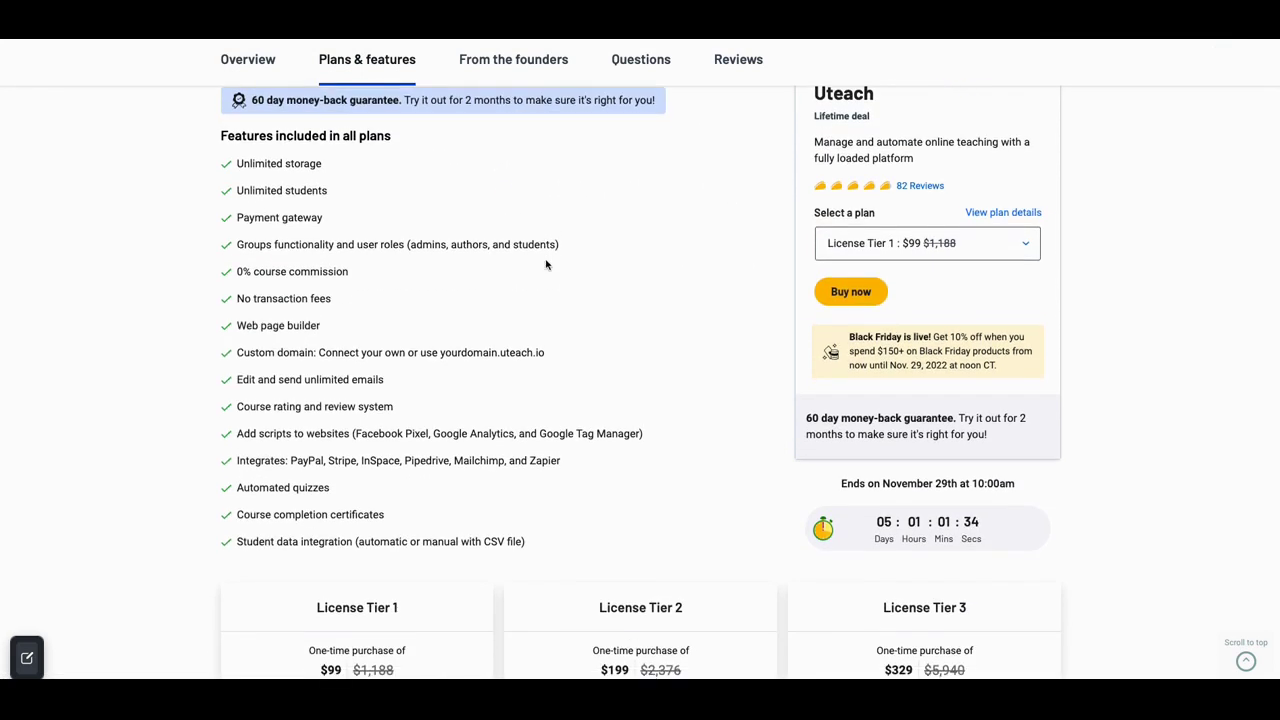
scroll(546, 264, "down", 1)
scroll(546, 264, "down", 3)
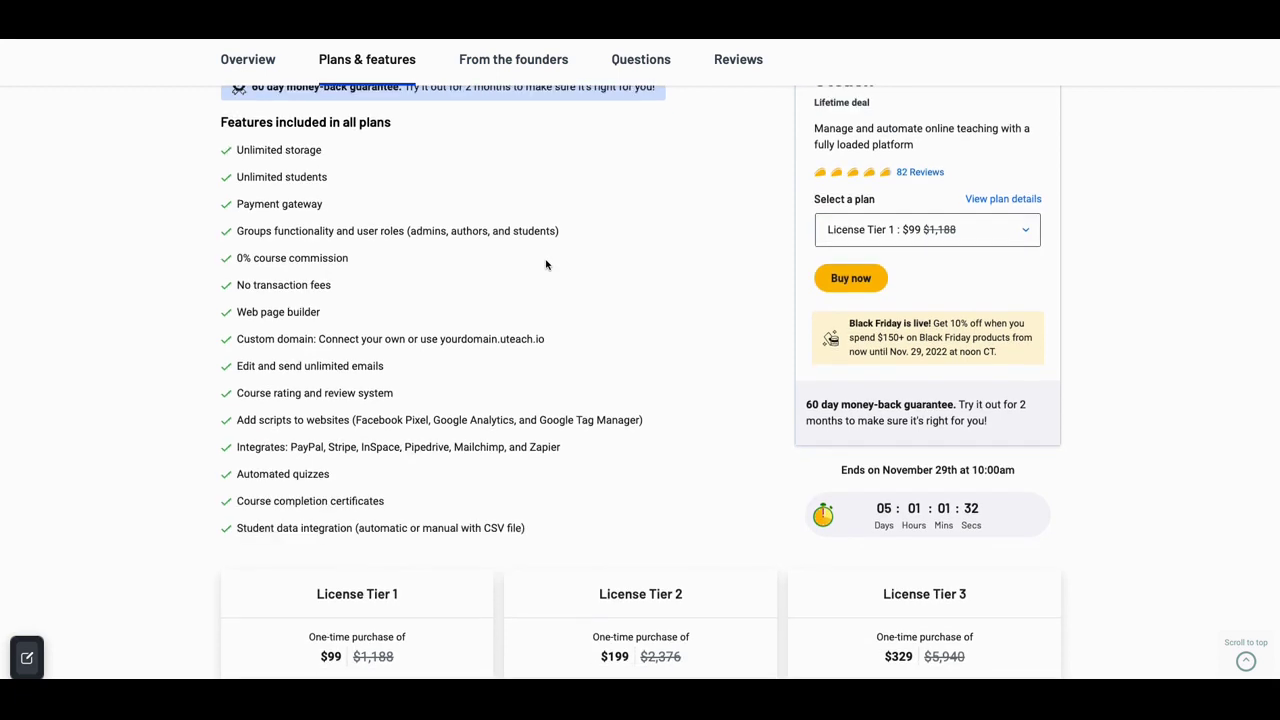
scroll(546, 264, "down", 2)
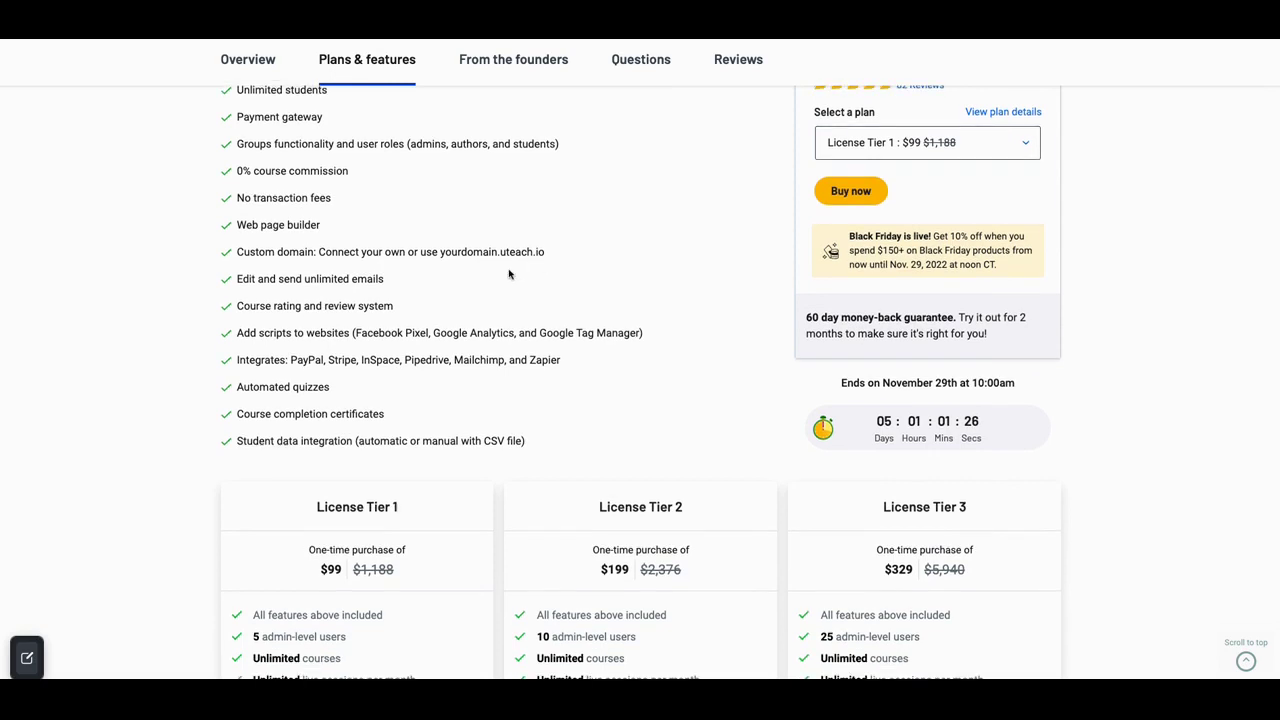
scroll(504, 275, "down", 2)
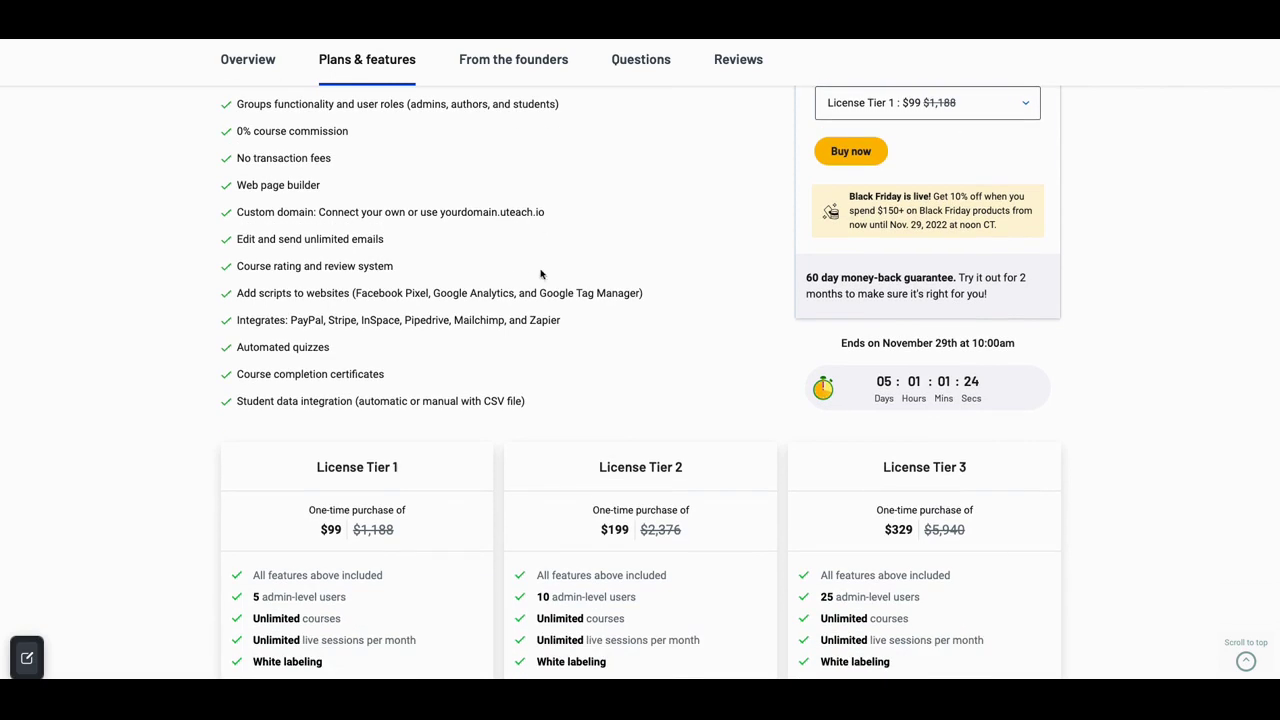
scroll(500, 300, "down", 1)
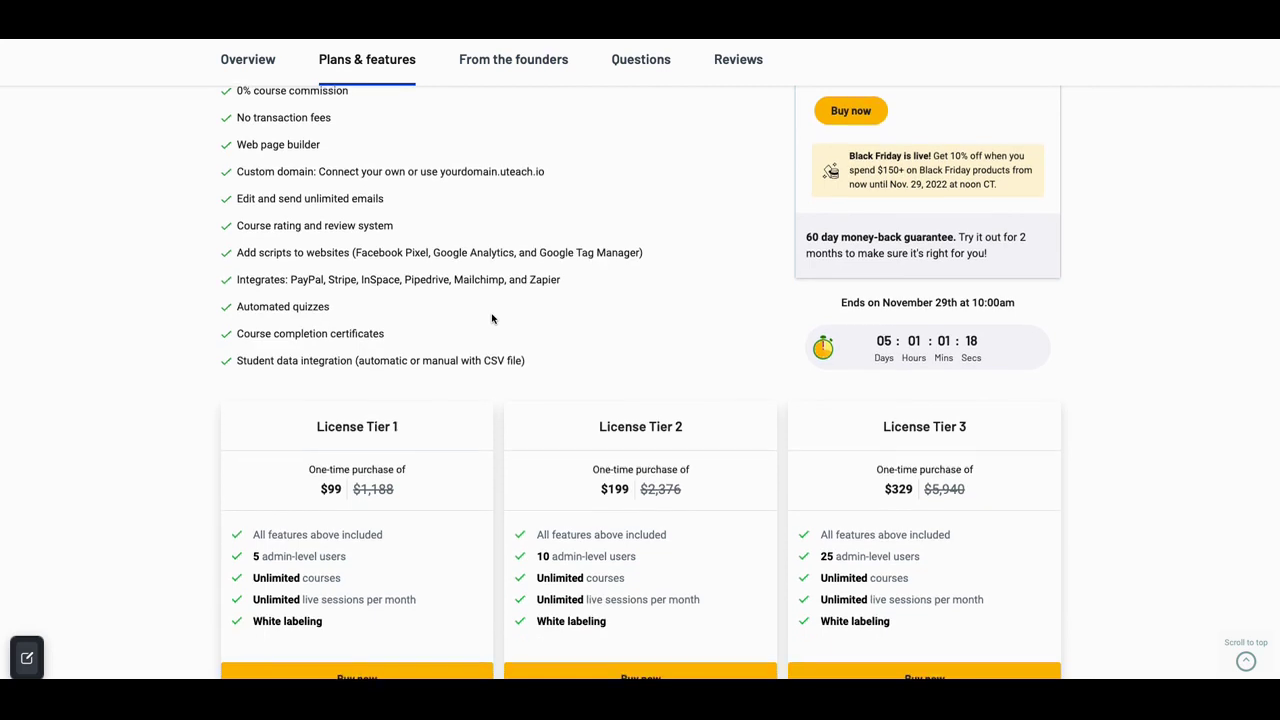
Step: Compare the prices, admin-level users, courses and live session limits of Uteach's License Tiers 1, 2 and 3
scroll(492, 318, "down", 3)
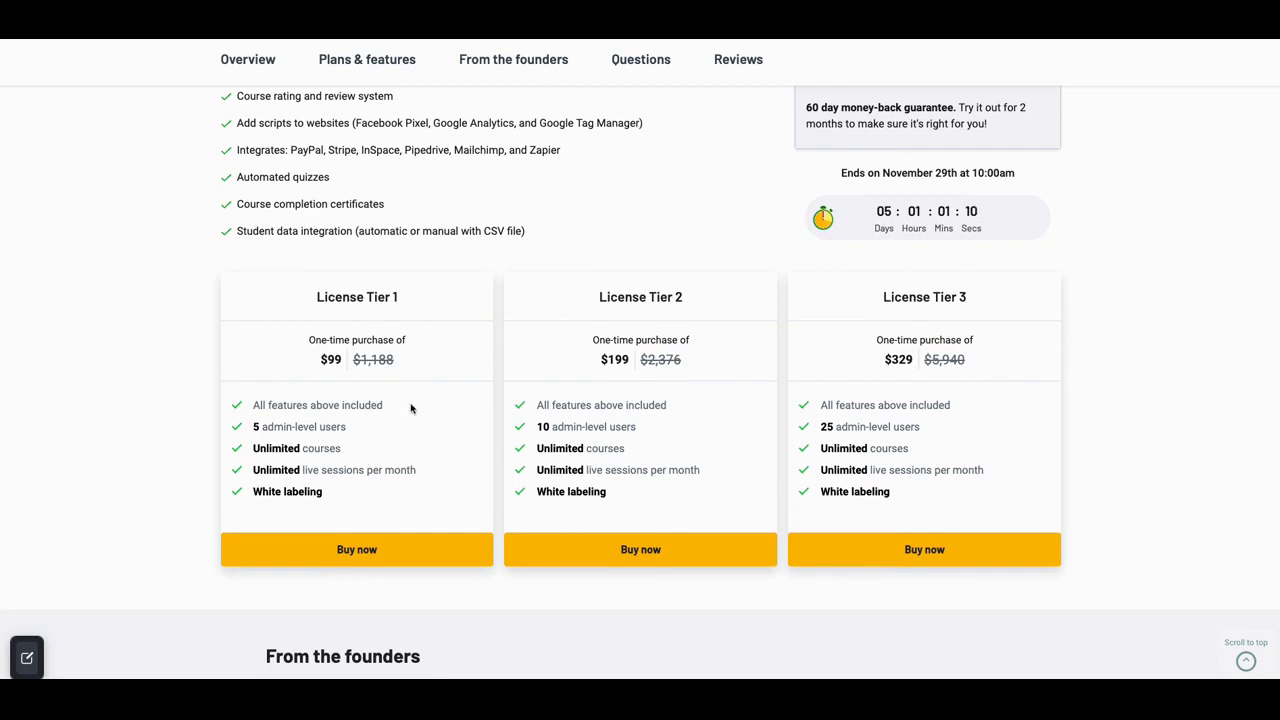
scroll(410, 408, "down", 1)
scroll(410, 408, "down", 1)
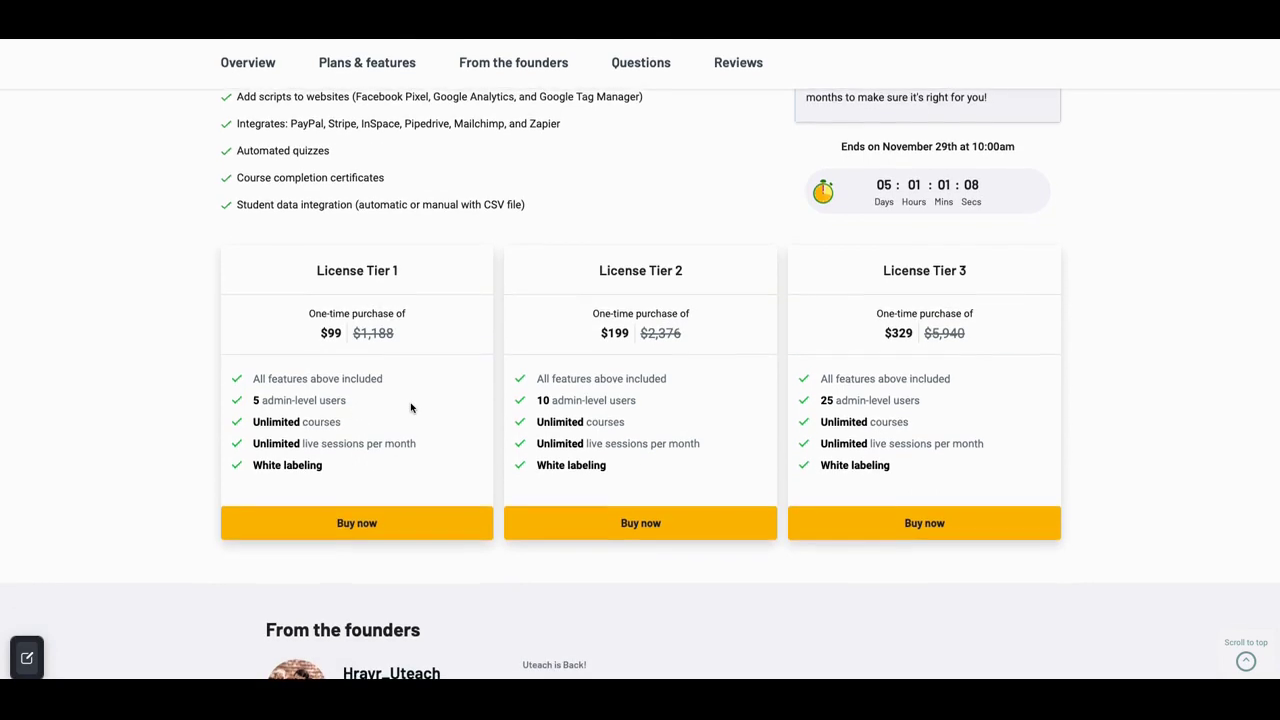
scroll(410, 408, "up", 1)
scroll(410, 408, "down", 1)
scroll(410, 408, "up", 3)
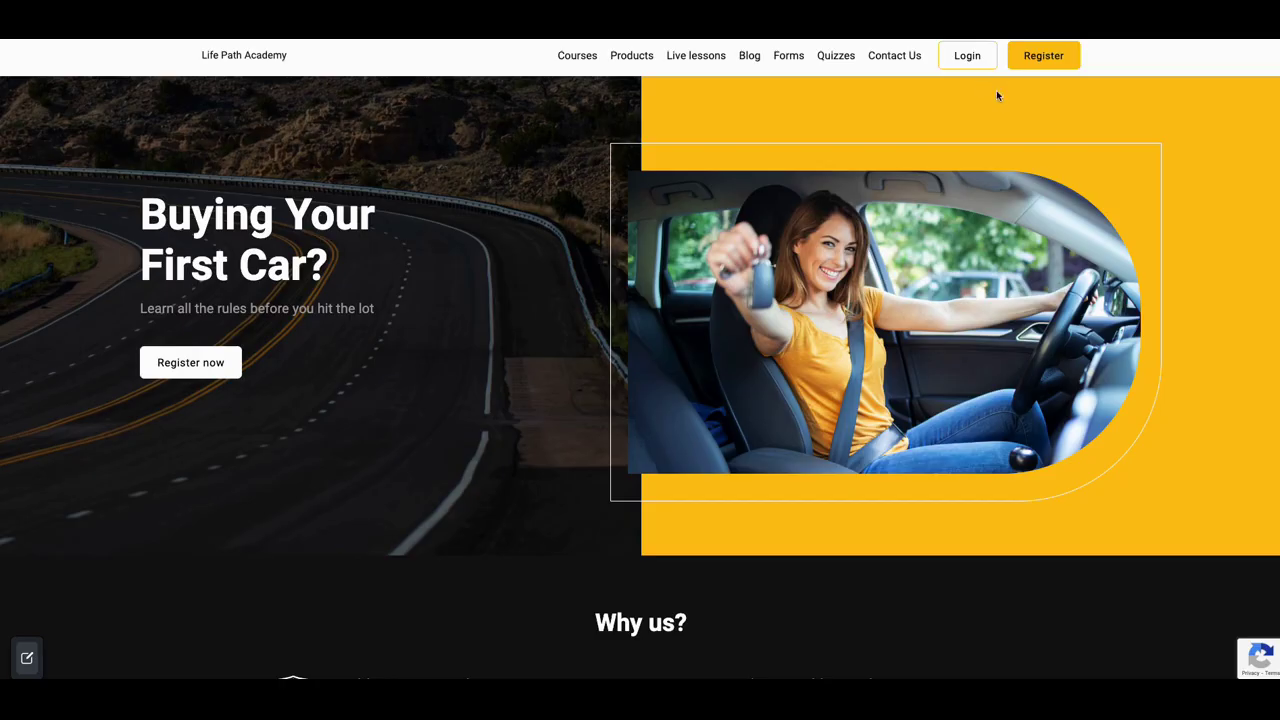
Step: Review the Life Path Academy homepage built with Uteach, from its header and course cards to the founder's message
scroll(1021, 125, "down", 1)
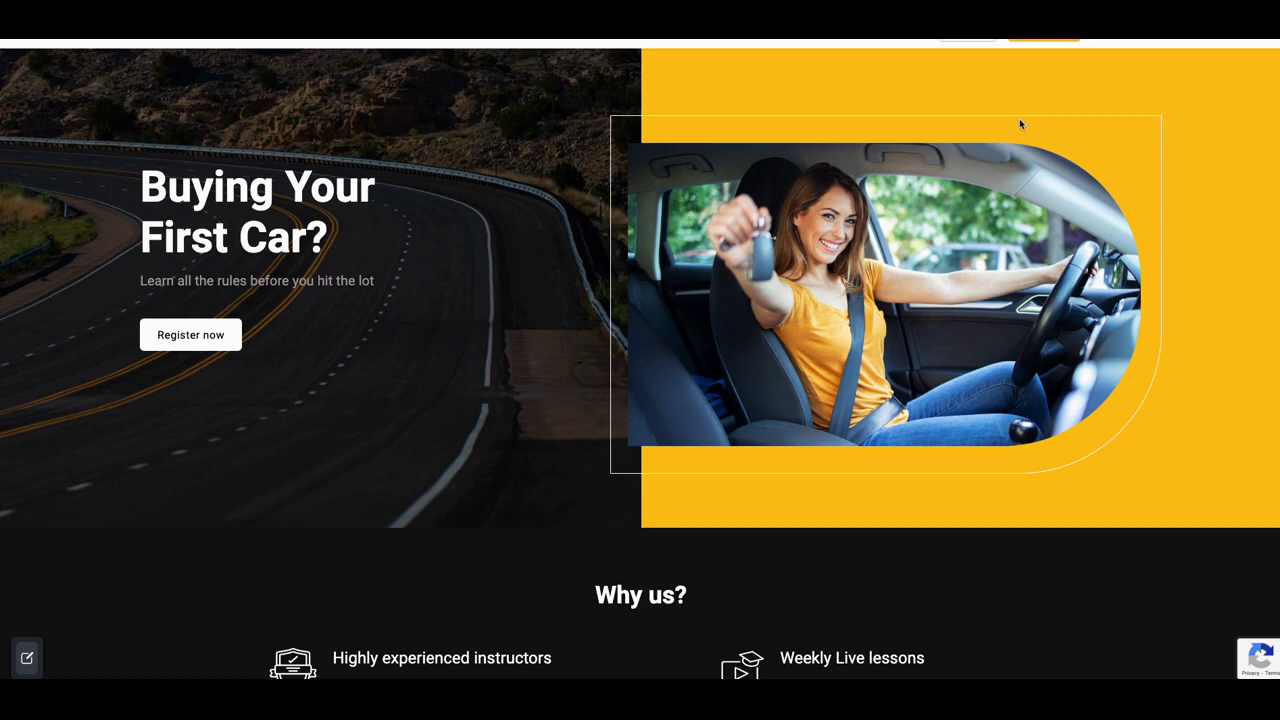
scroll(1021, 124, "down", 1)
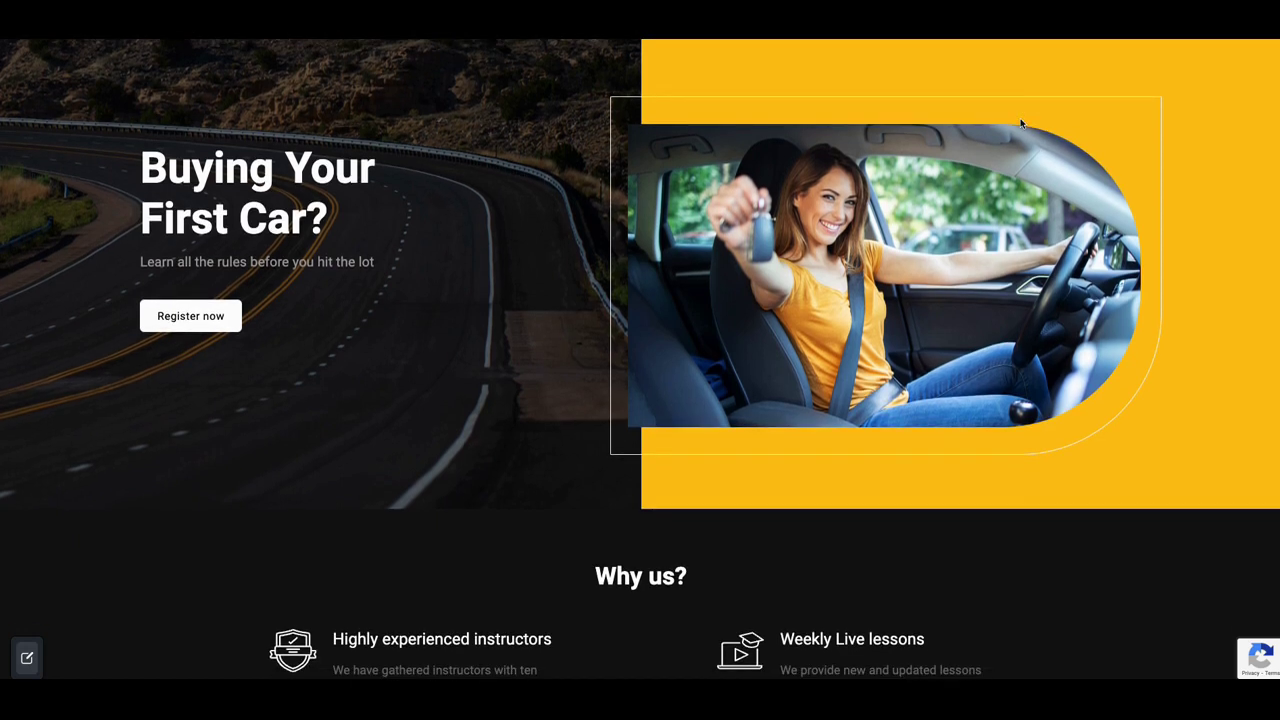
scroll(1021, 124, "down", 2)
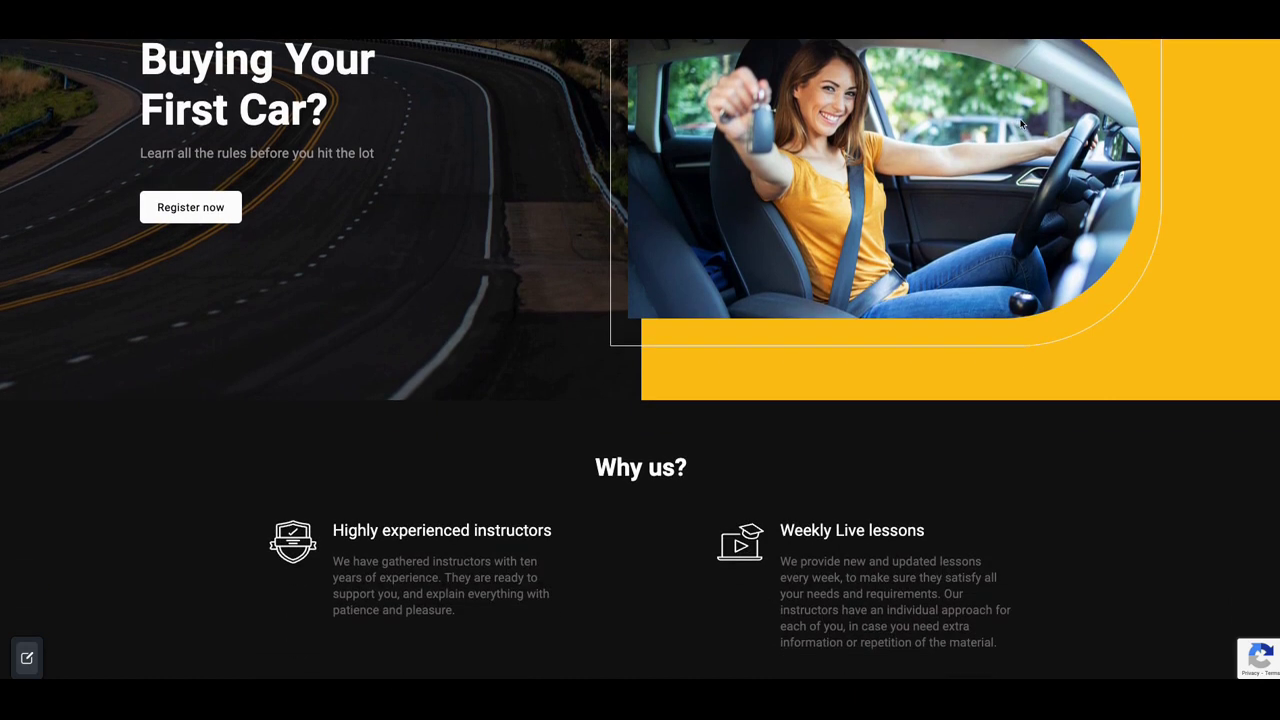
scroll(1021, 124, "down", 5)
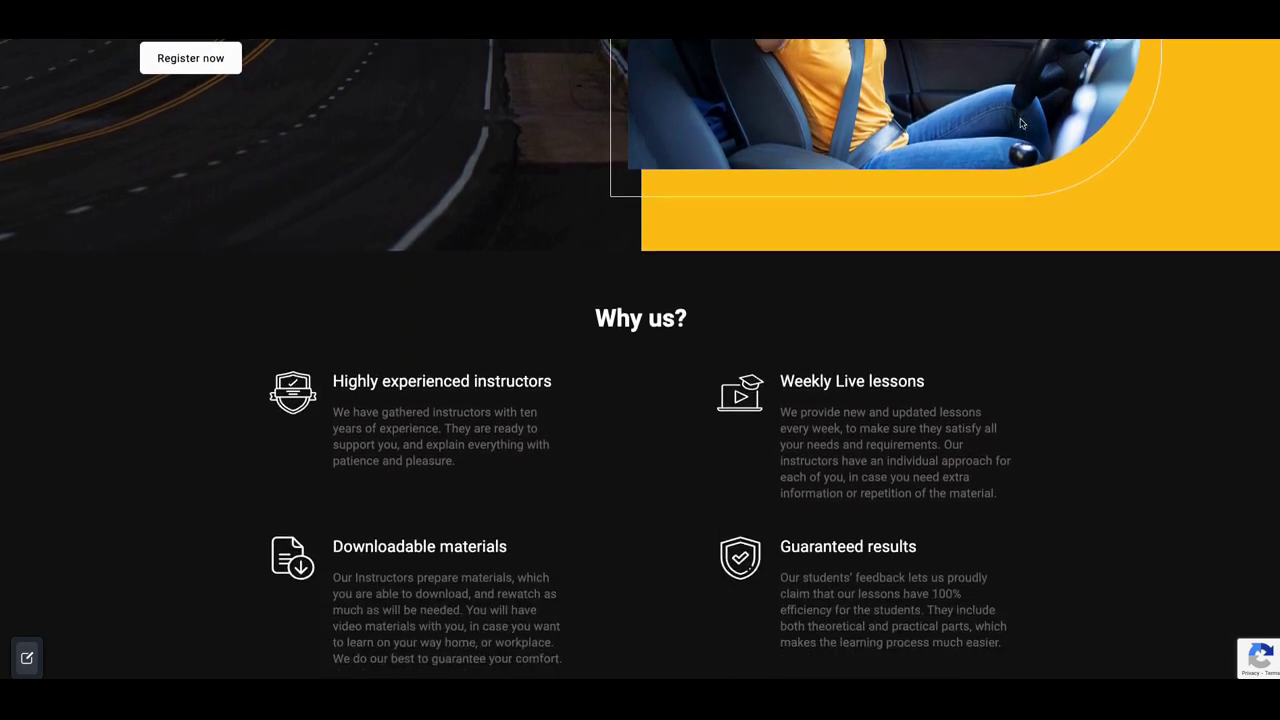
scroll(1021, 124, "down", 5)
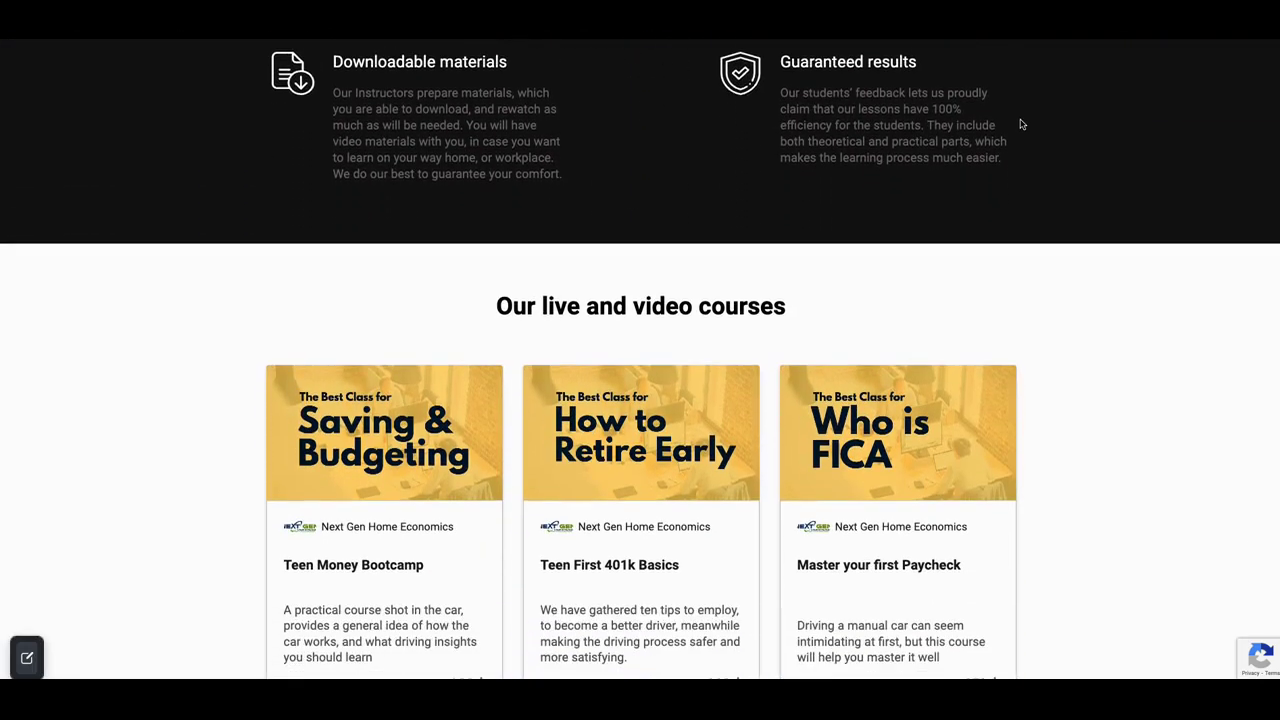
scroll(1021, 124, "down", 8)
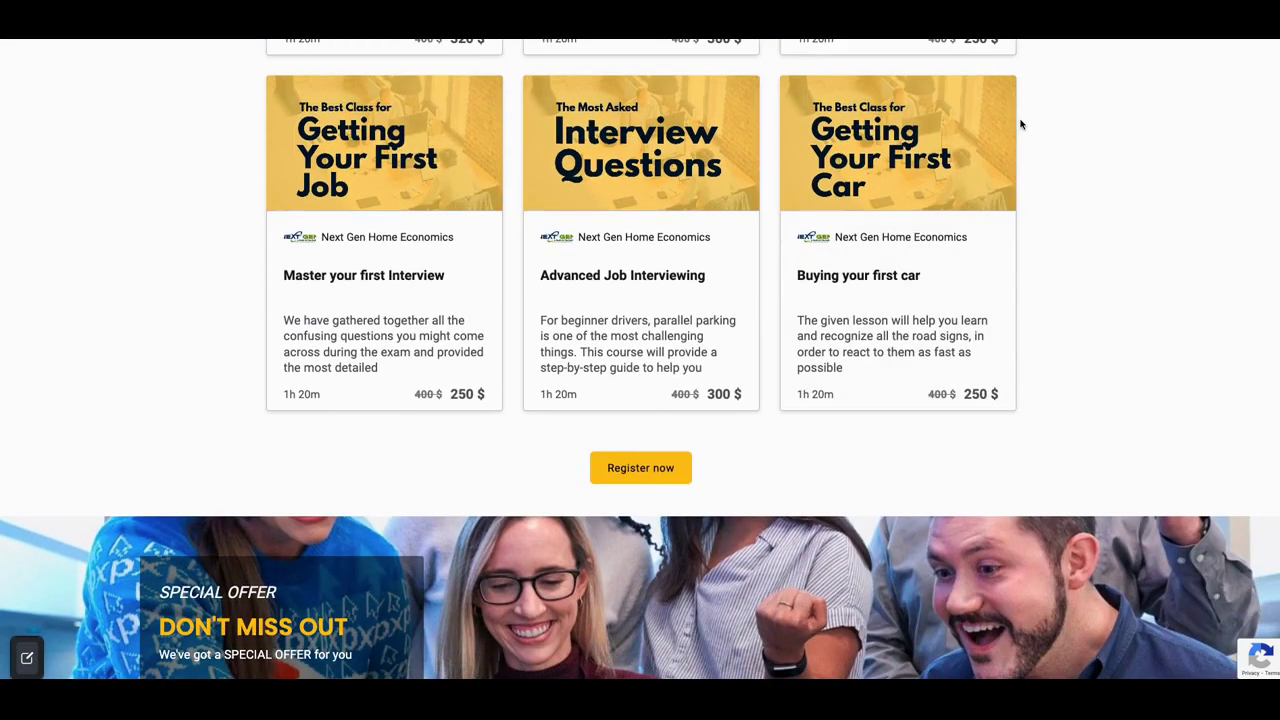
scroll(1022, 128, "down", 6)
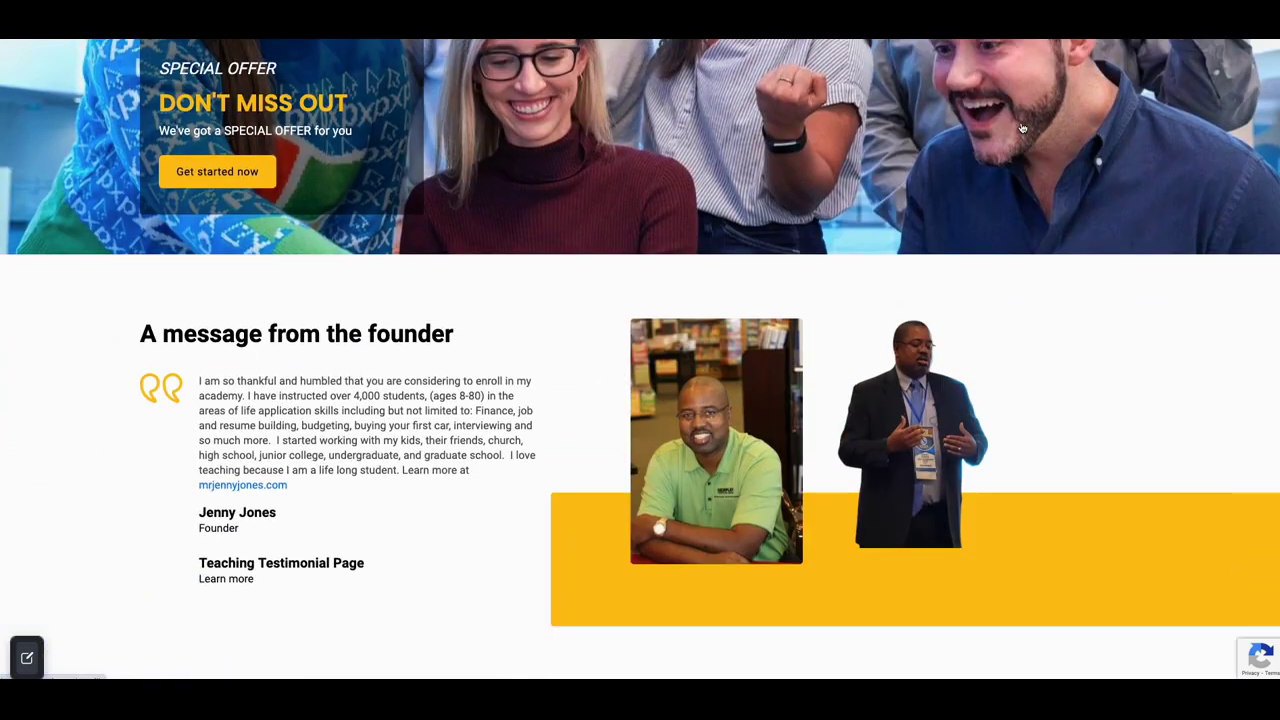
scroll(1022, 128, "down", 1)
scroll(1022, 128, "up", 5)
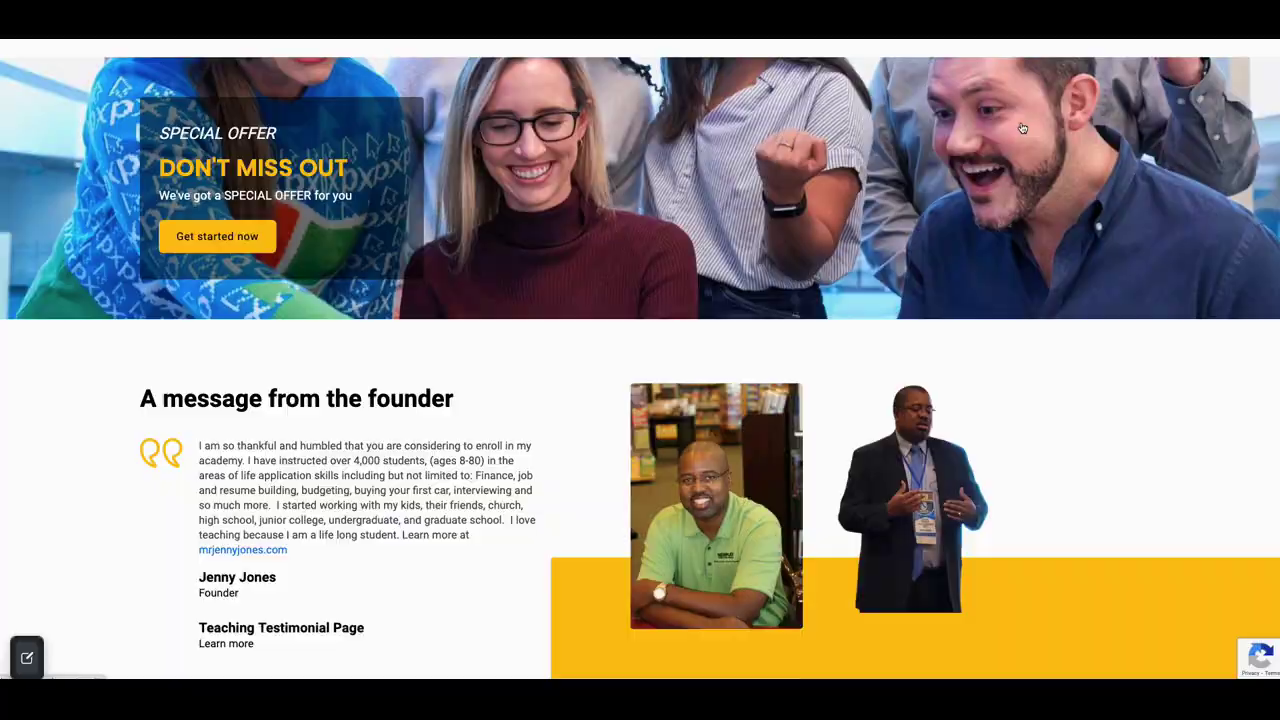
scroll(1022, 128, "up", 8)
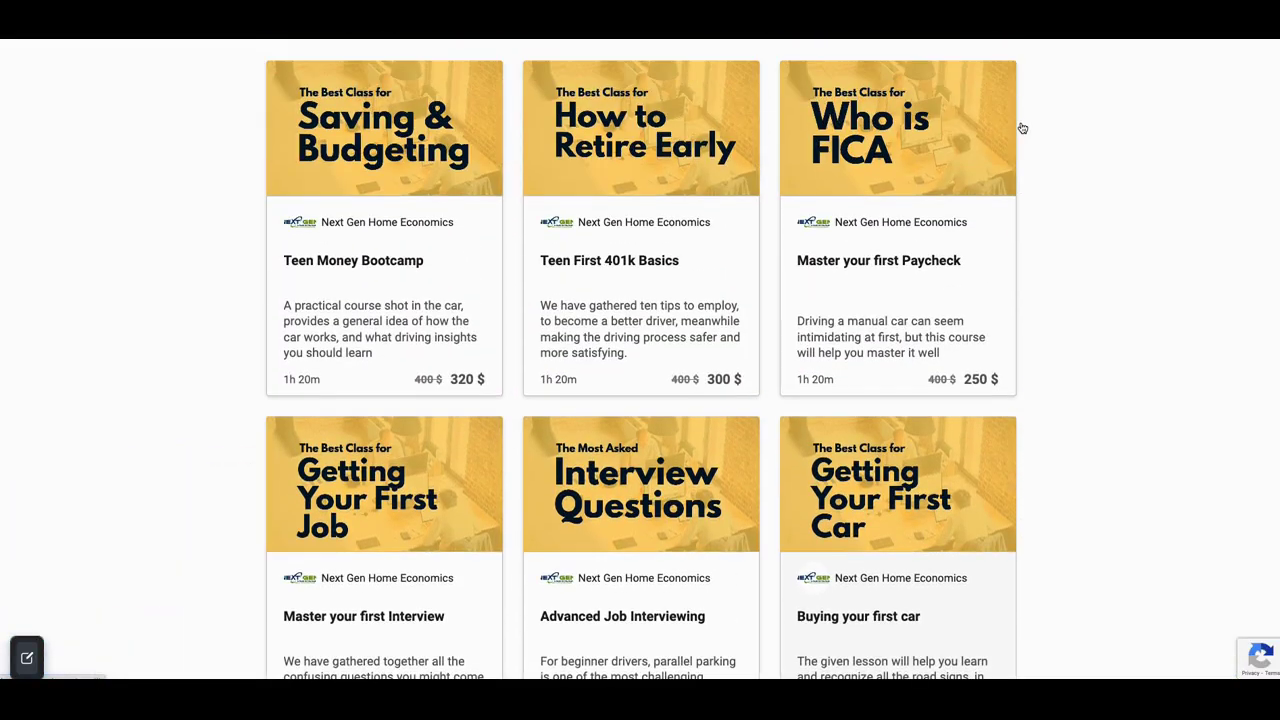
scroll(1022, 128, "up", 3)
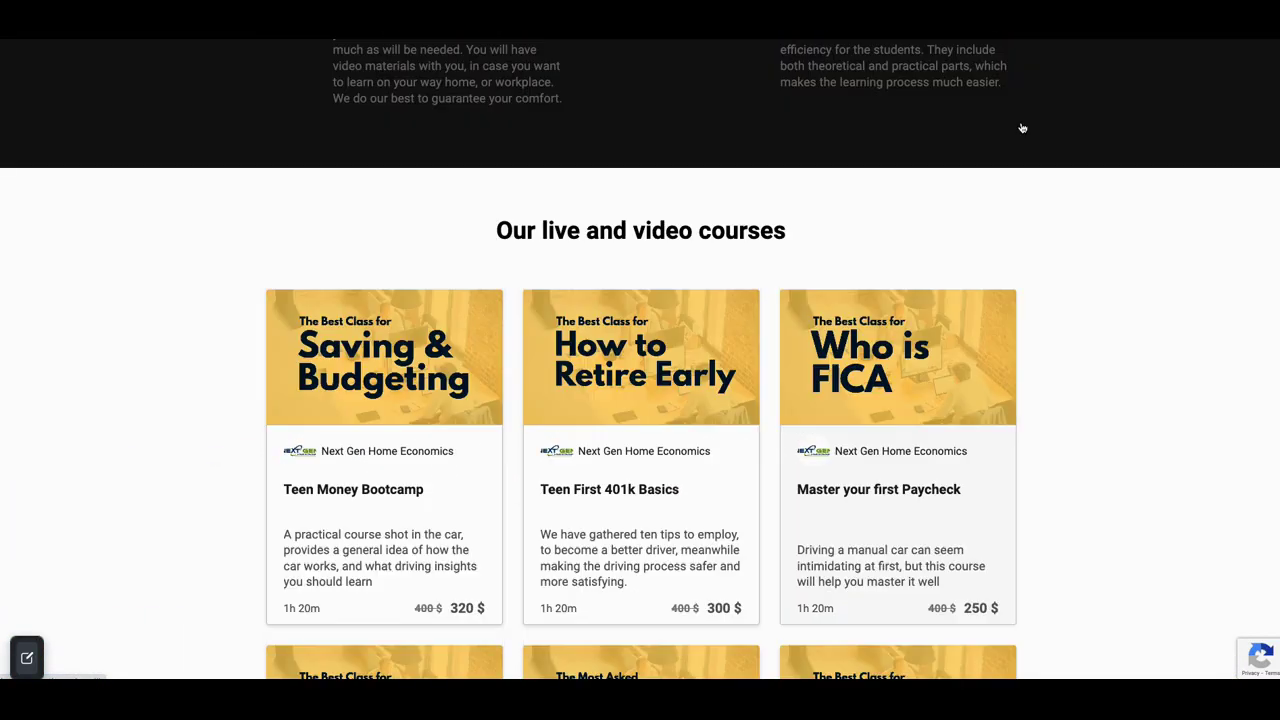
scroll(1022, 128, "up", 10)
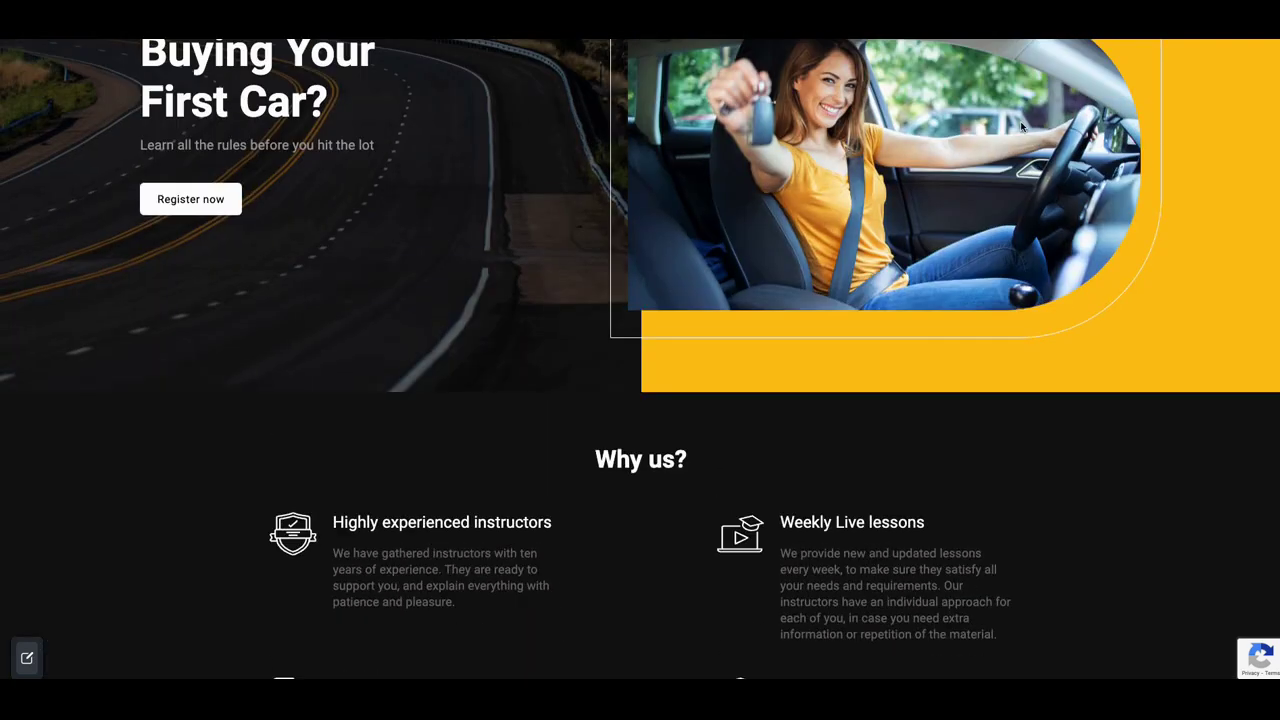
scroll(1022, 127, "down", 1)
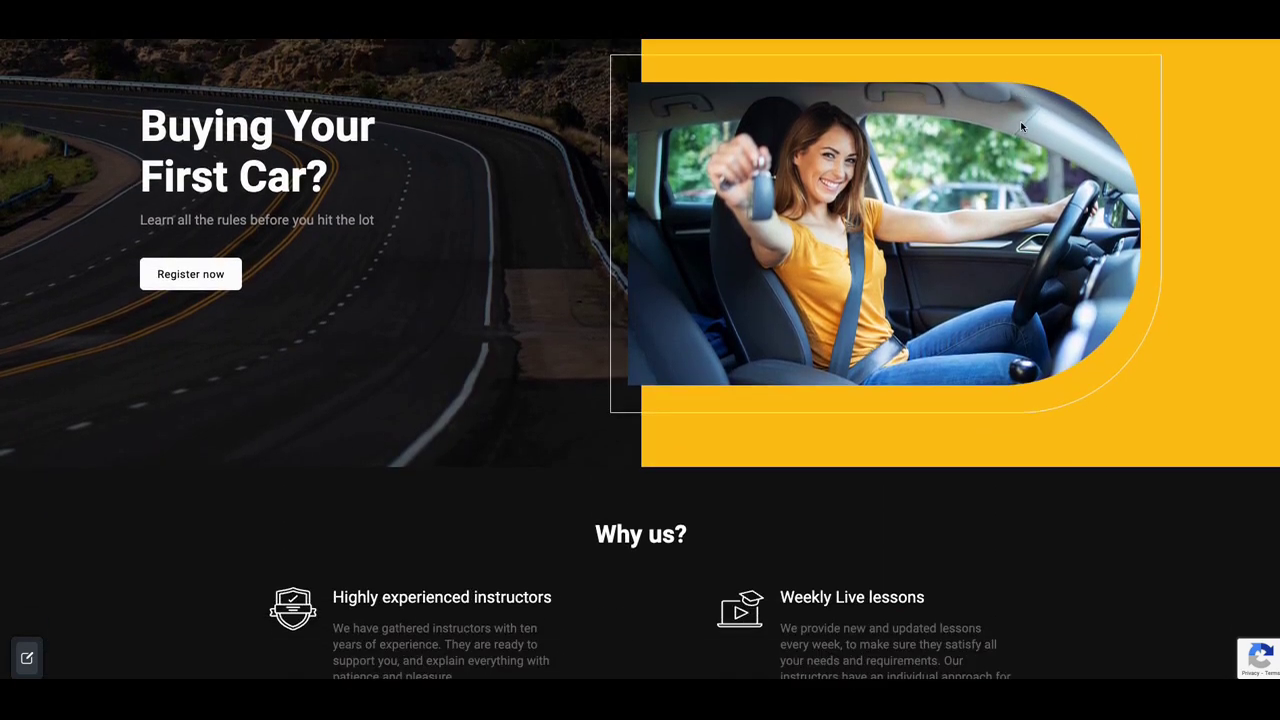
scroll(1022, 127, "up", 1)
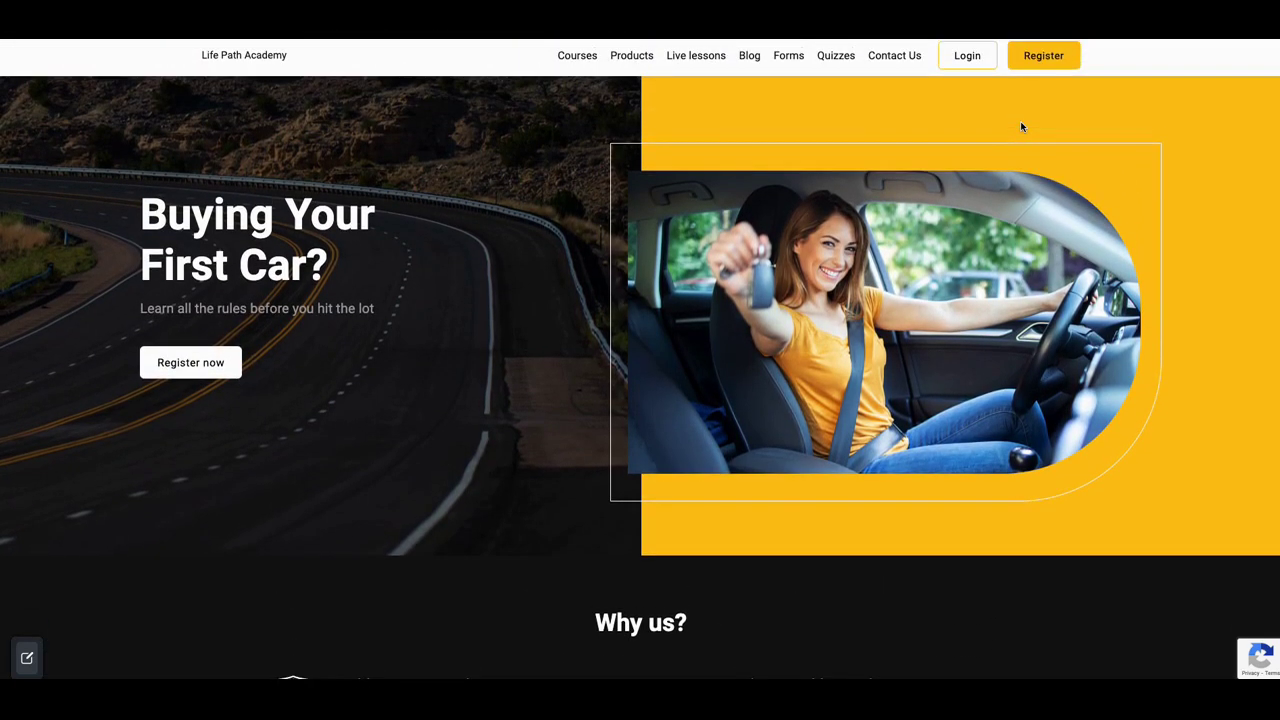
scroll(1022, 127, "down", 4)
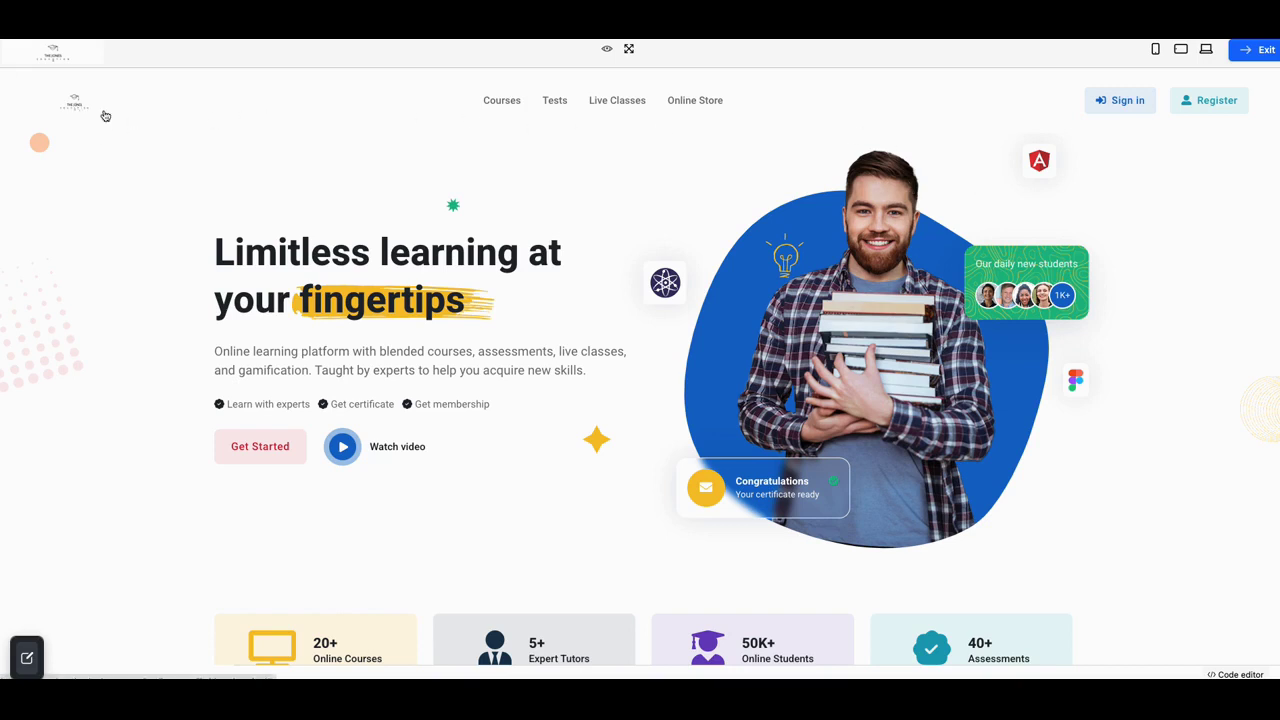
Step: Examine the BrainCert homepage template in its page builder, from the hero section through the featured courses to the footer
scroll(329, 137, "down", 1)
scroll(338, 142, "up", 1)
scroll(449, 130, "down", 5)
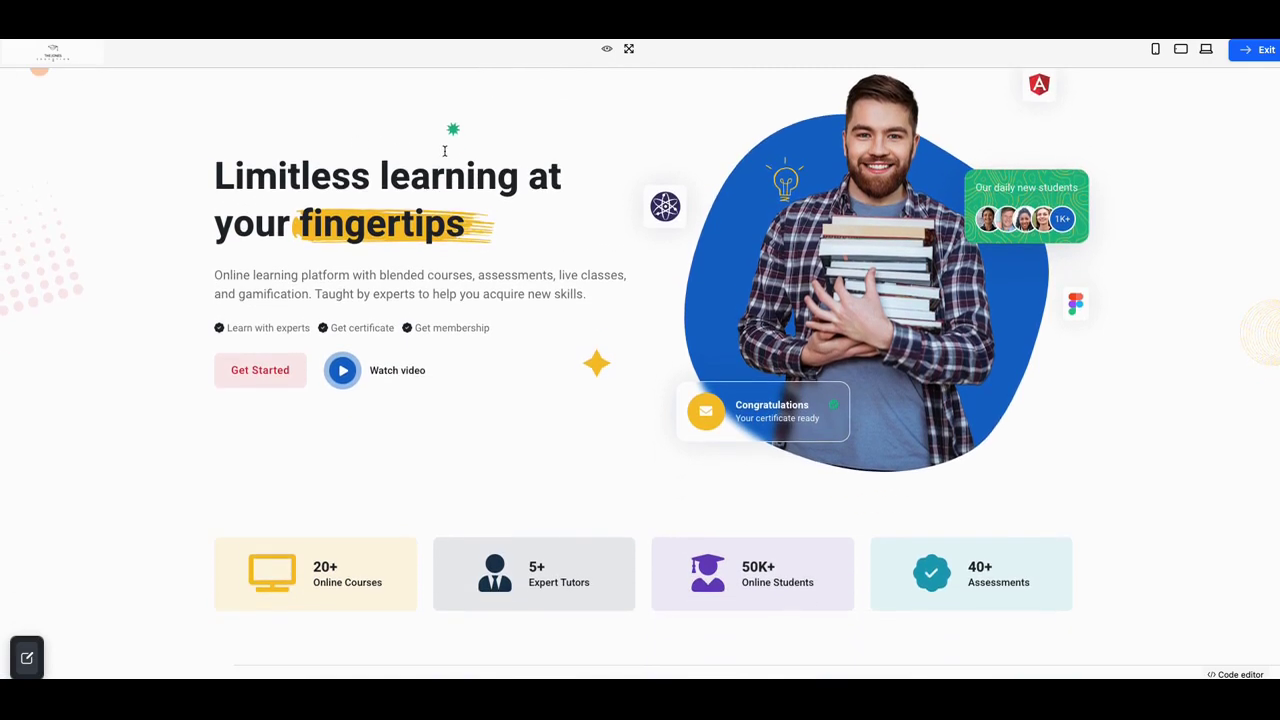
scroll(490, 165, "down", 5)
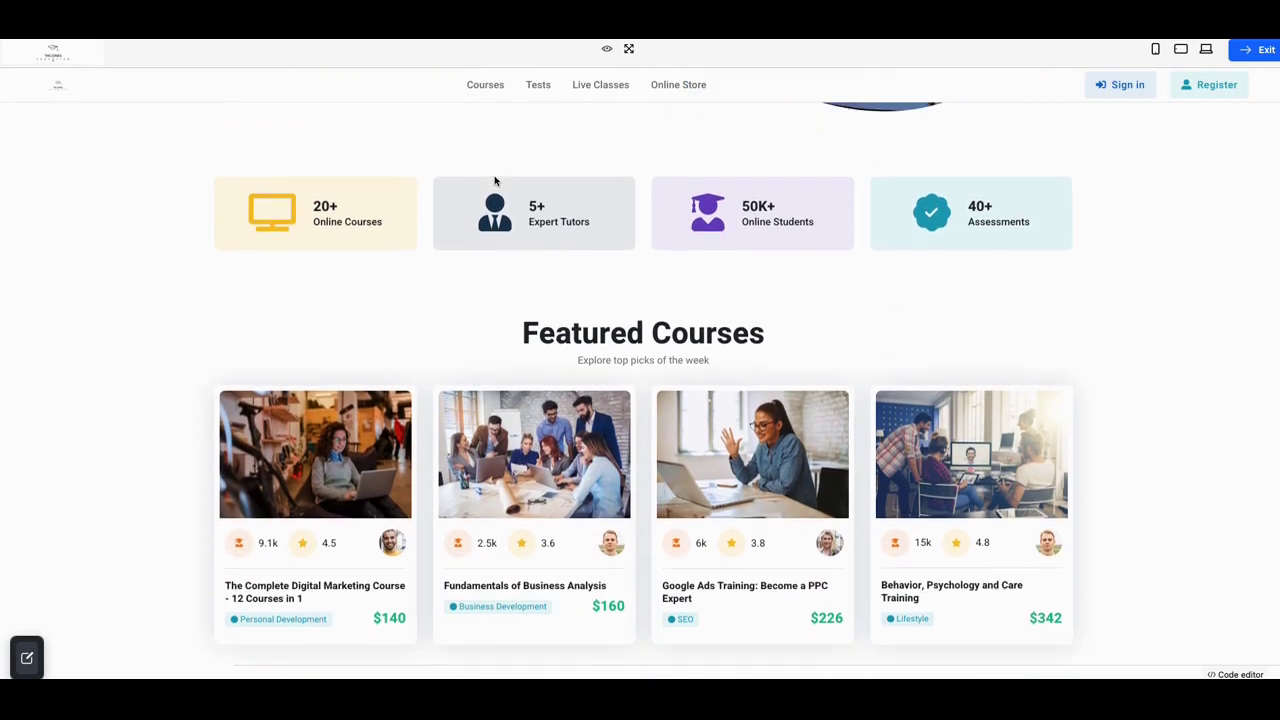
scroll(513, 193, "down", 5)
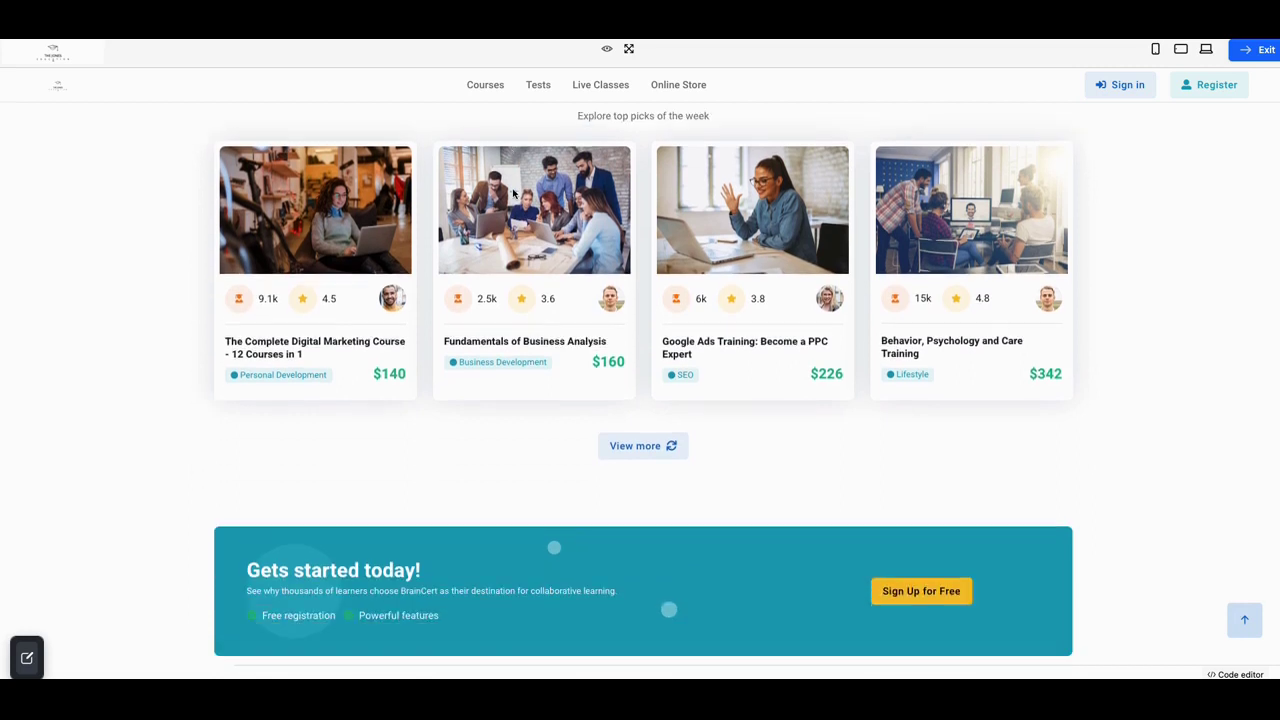
scroll(513, 193, "down", 5)
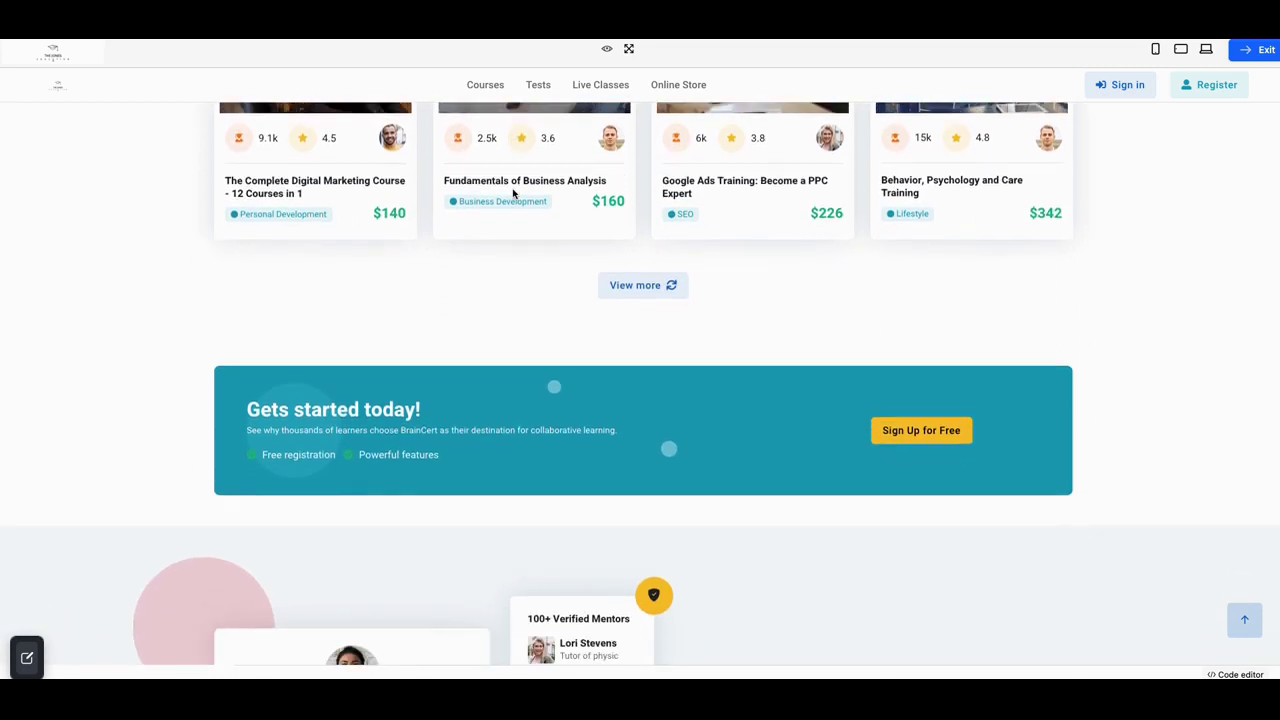
scroll(513, 193, "down", 10)
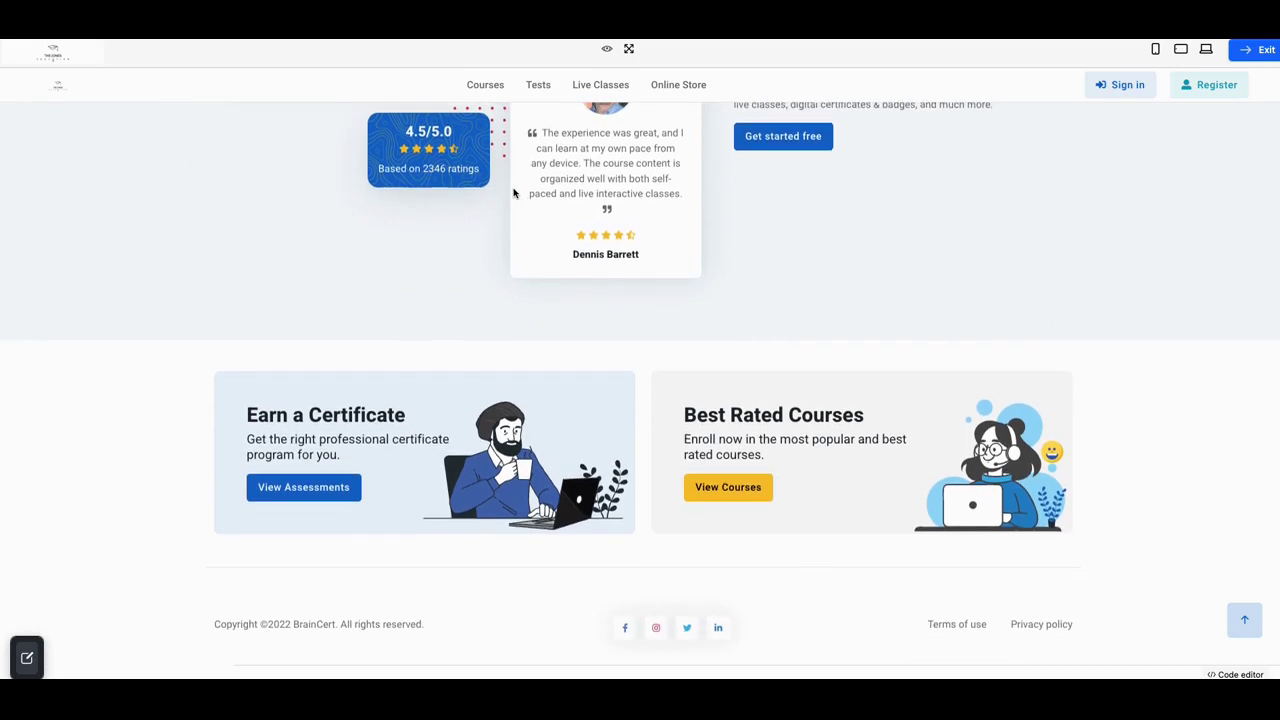
scroll(513, 193, "up", 20)
scroll(513, 193, "up", 9)
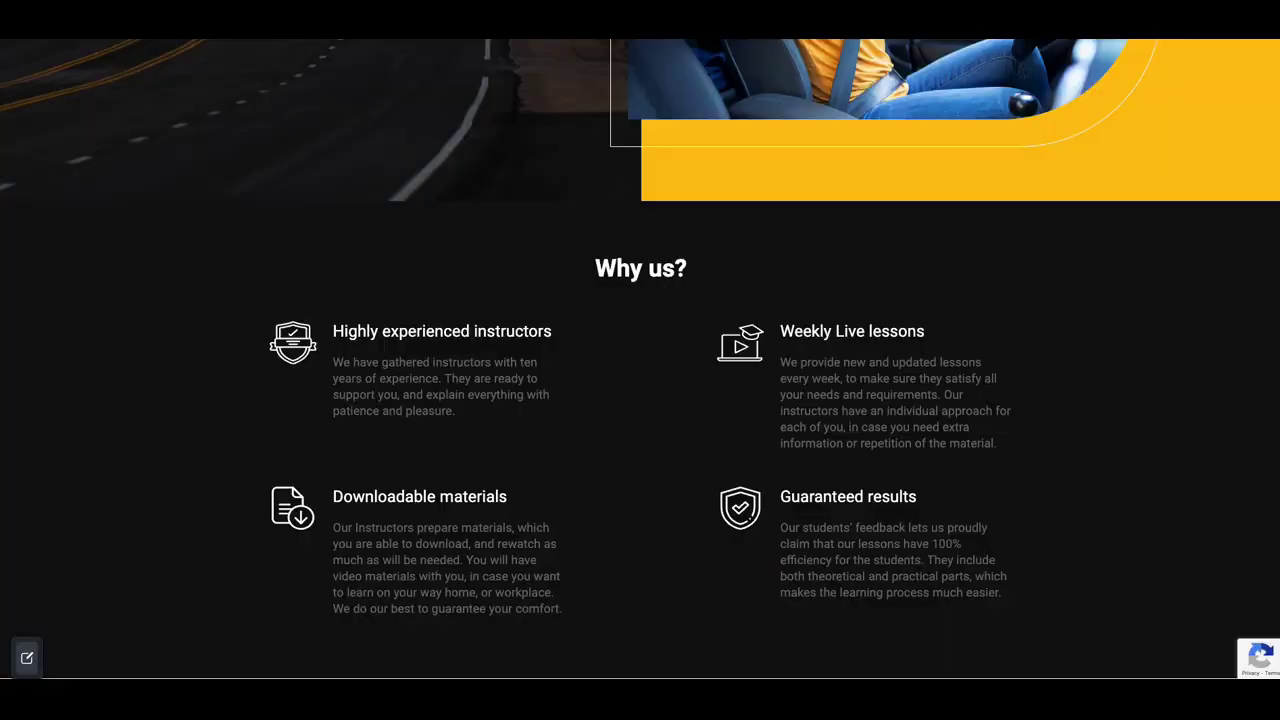
Step: Return to the Uteach site and look over the Page Builder list and navigation sections in its admin dashboard
scroll(1072, 100, "up", 4)
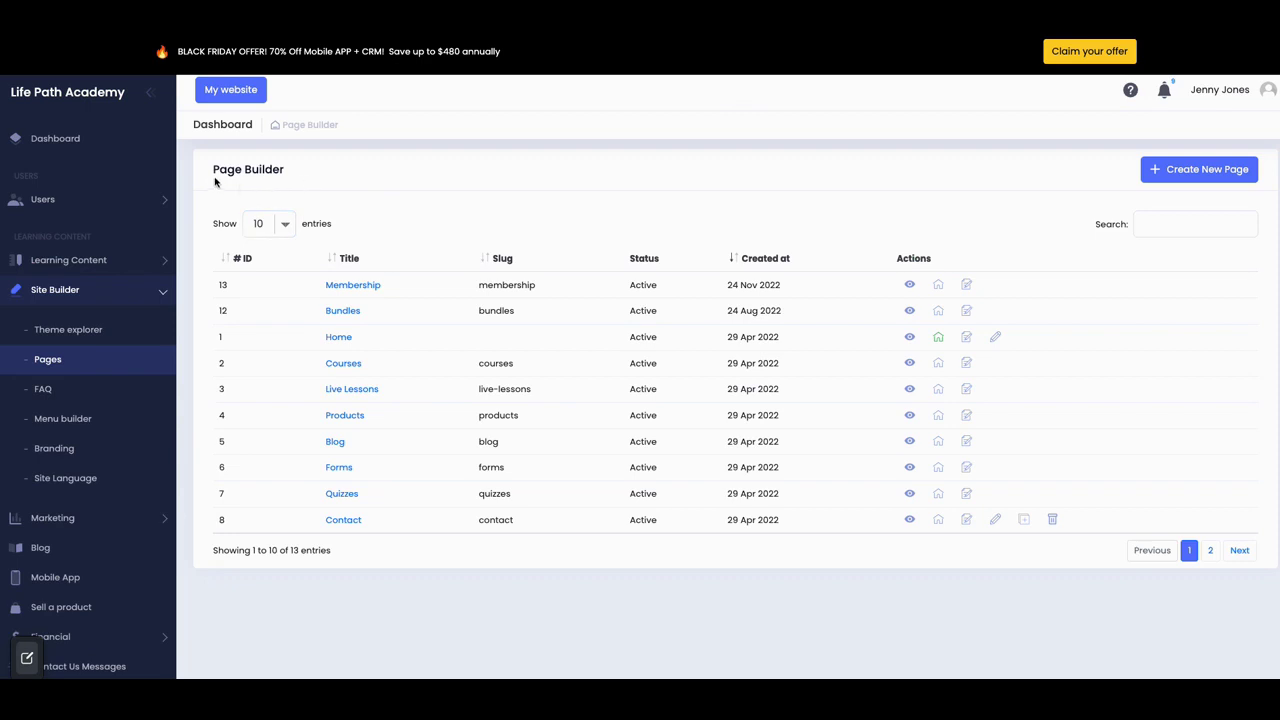
scroll(150, 195, "down", 2)
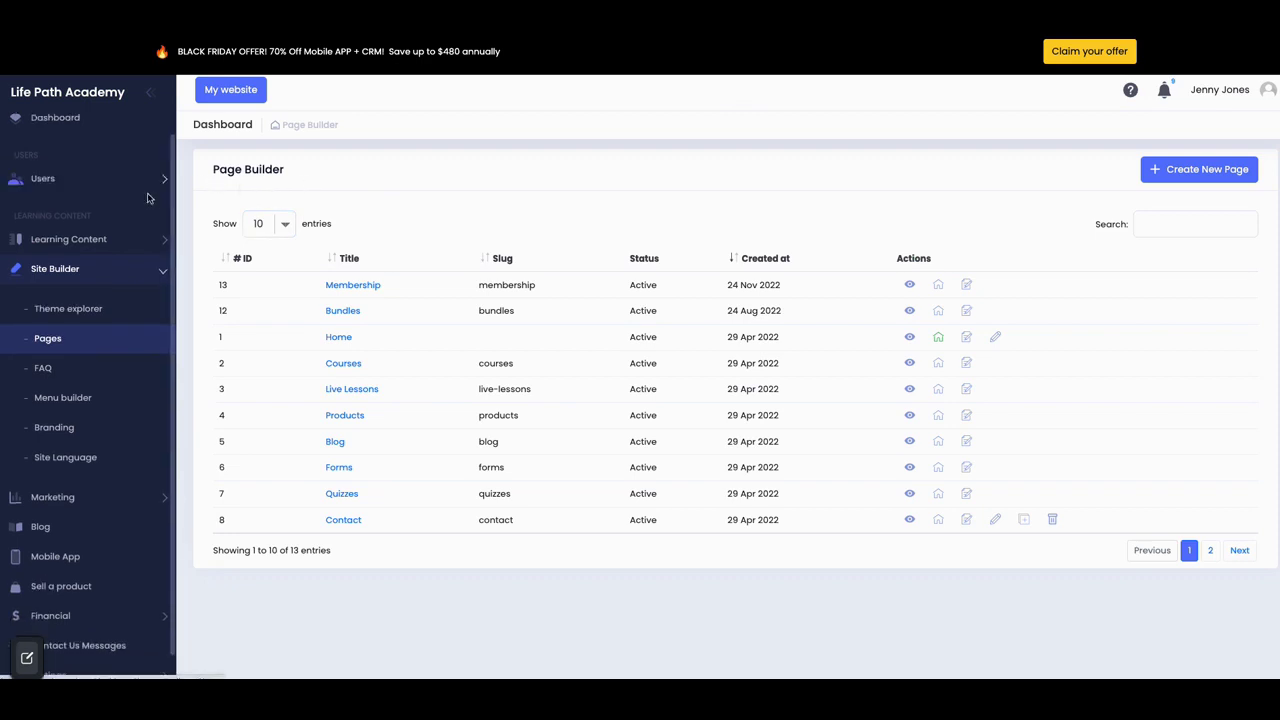
scroll(147, 196, "up", 2)
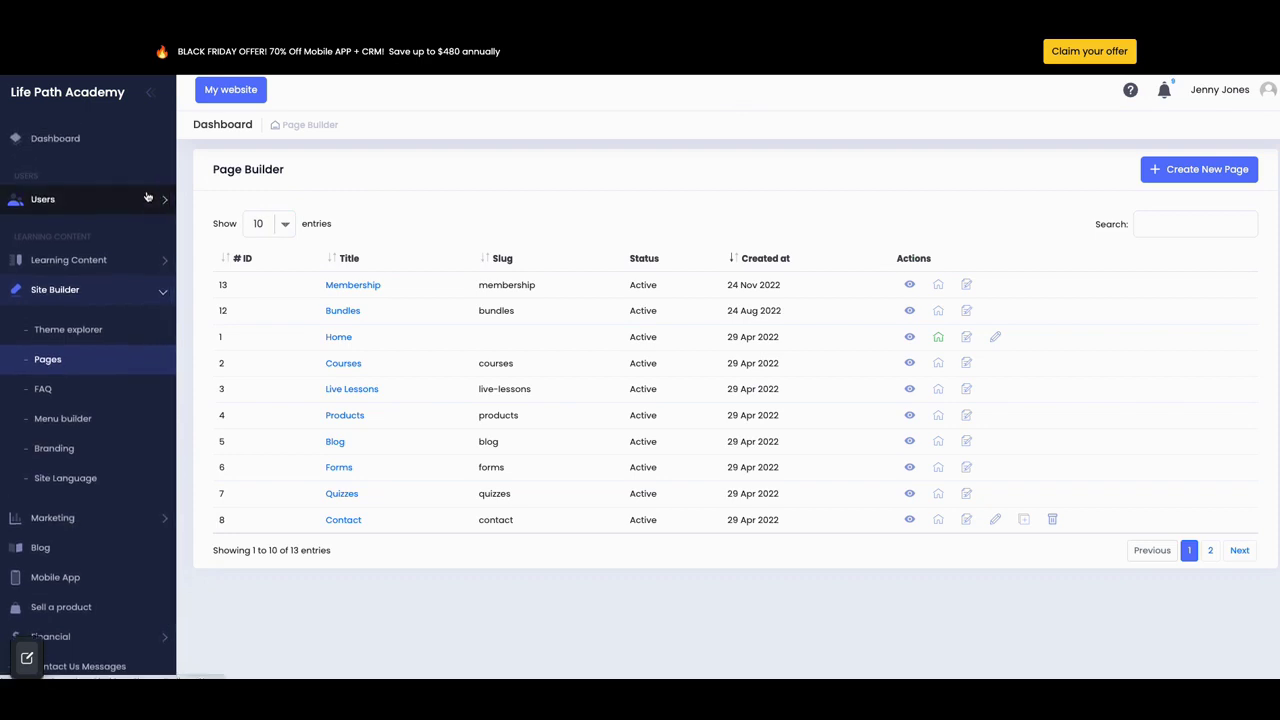
Step: Look through the admin dashboard's navigation entries, from Users and Site Builder down to Mobile App, Settings and Support center
scroll(147, 196, "down", 2)
scroll(147, 196, "down", 1)
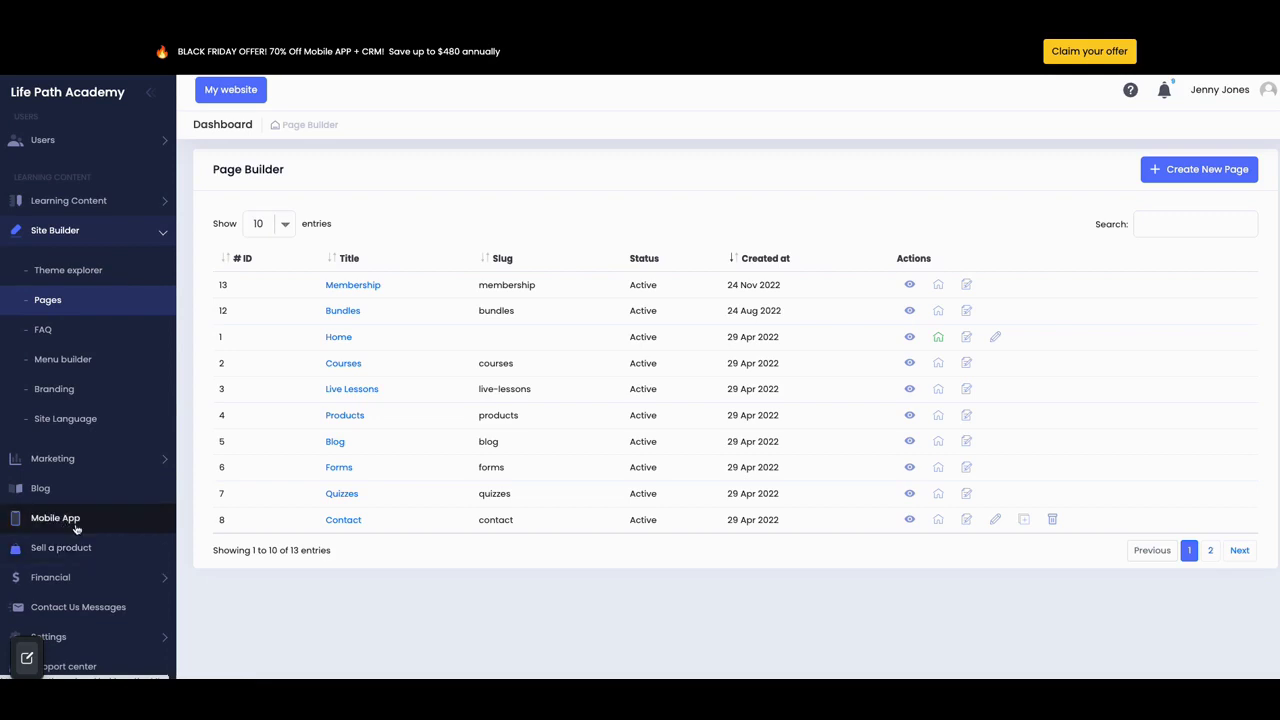
scroll(85, 547, "up", 1)
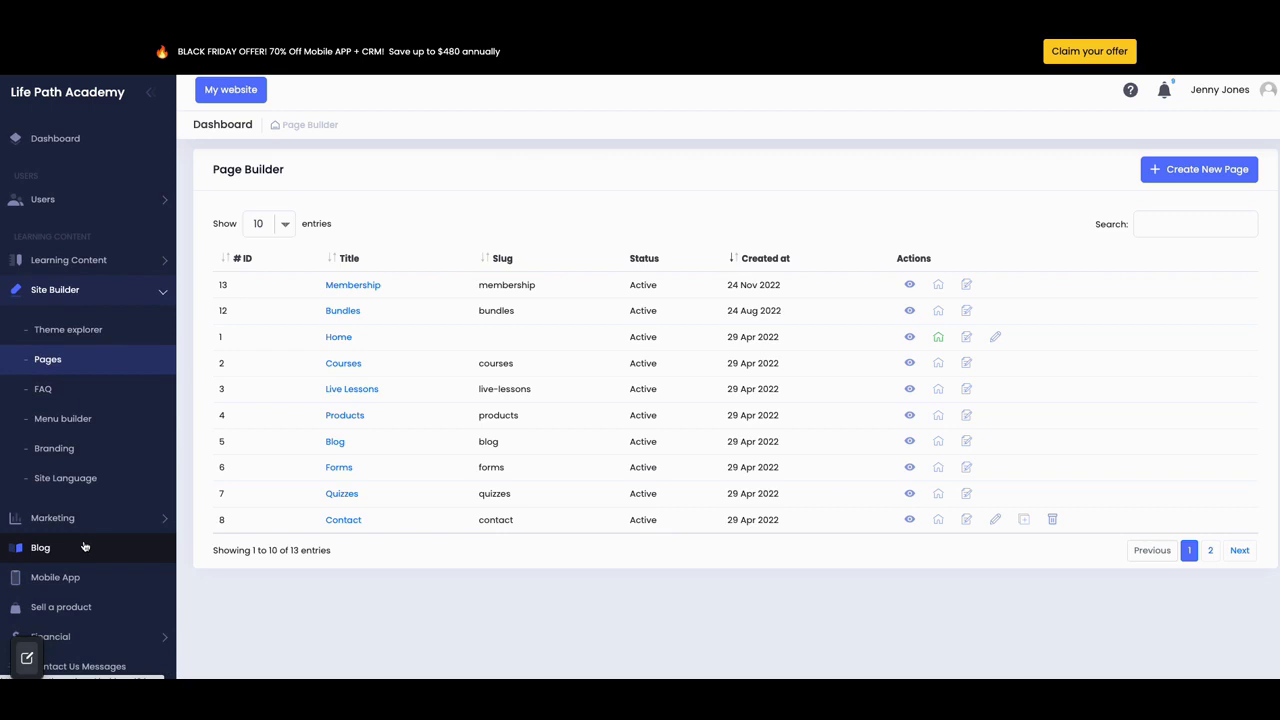
scroll(85, 547, "down", 1)
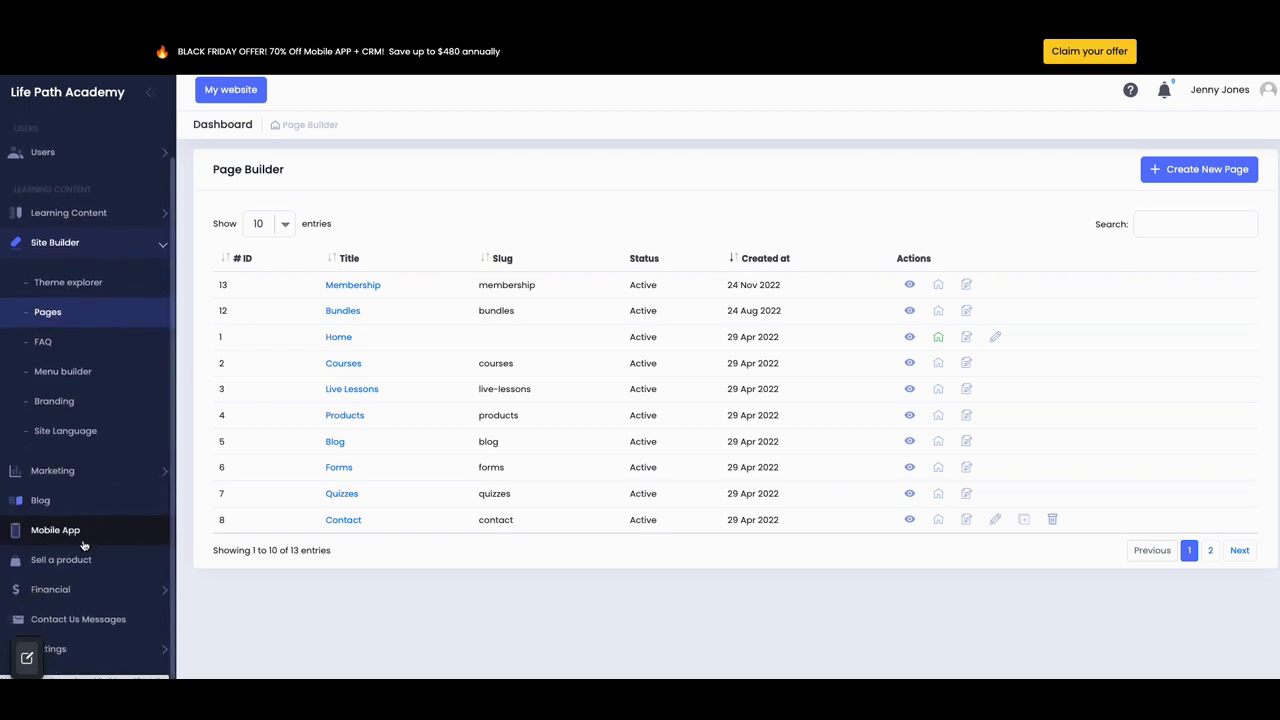
scroll(85, 544, "up", 1)
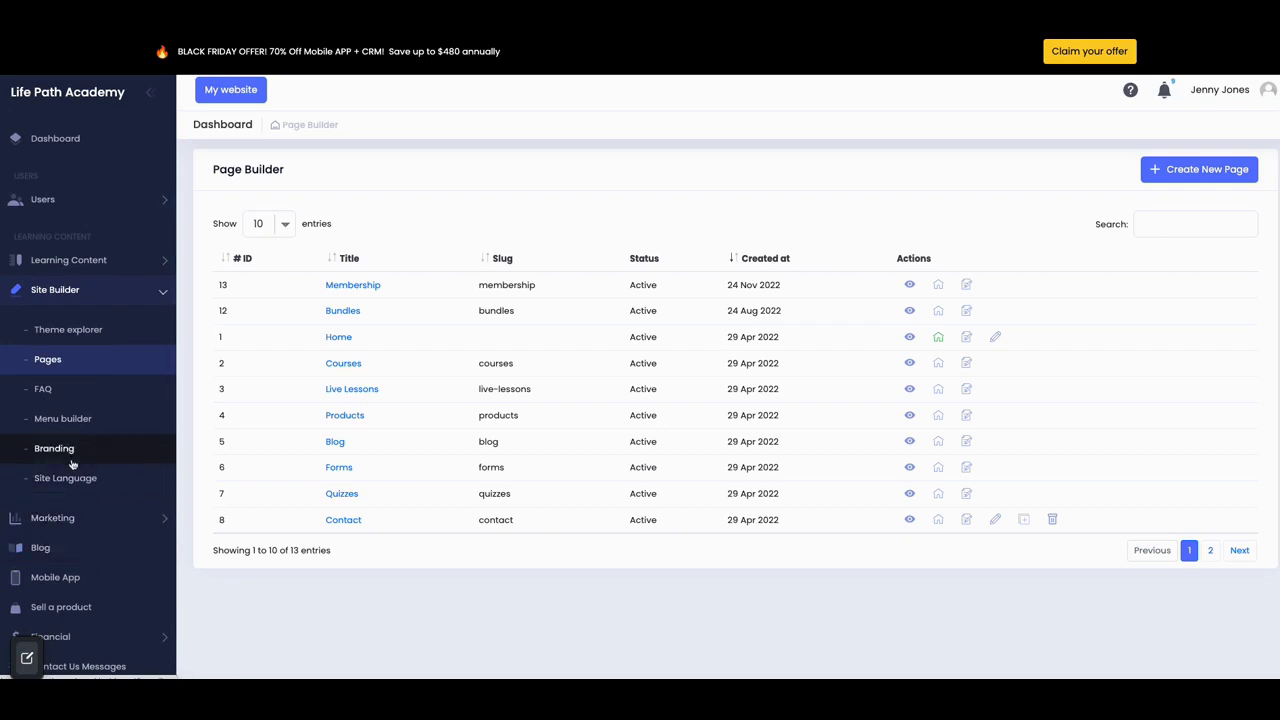
scroll(65, 477, "down", 1)
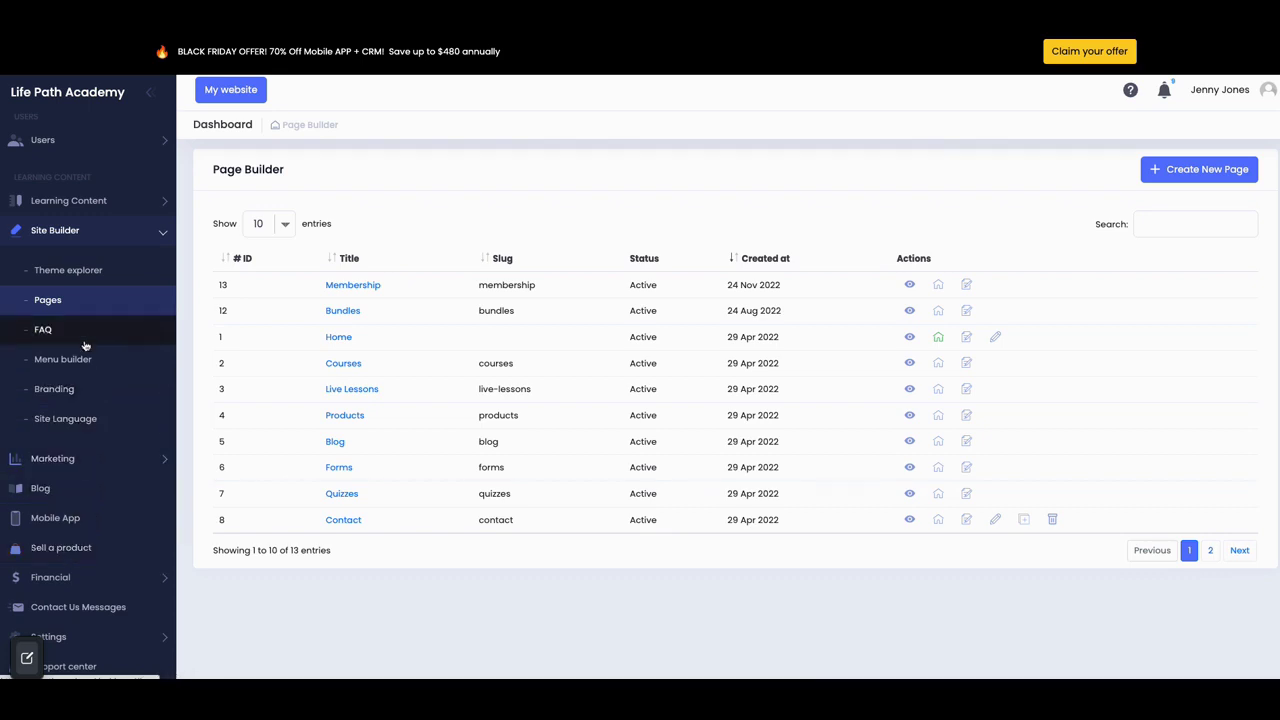
scroll(110, 297, "up", 1)
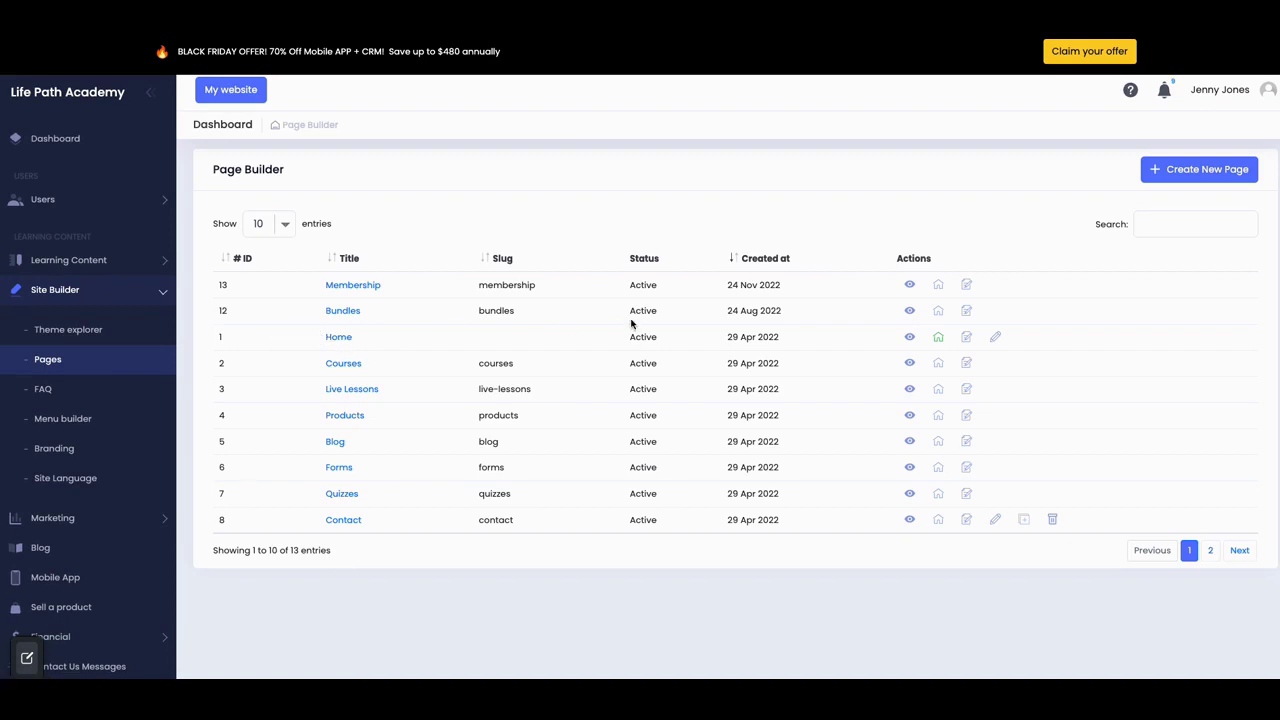
Step: Open the Home page in the page builder and inspect the style settings of its hero image, hero texts and "Why us?" heading
left_click(997, 339)
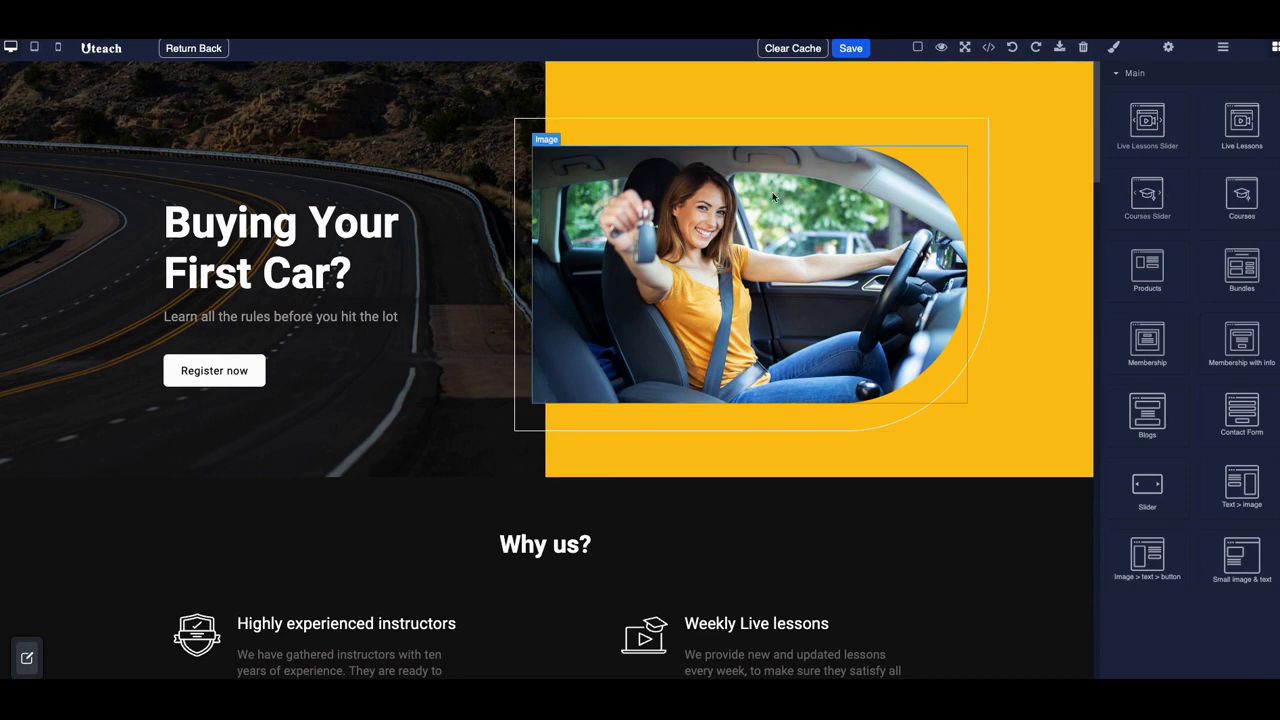
left_click(729, 387)
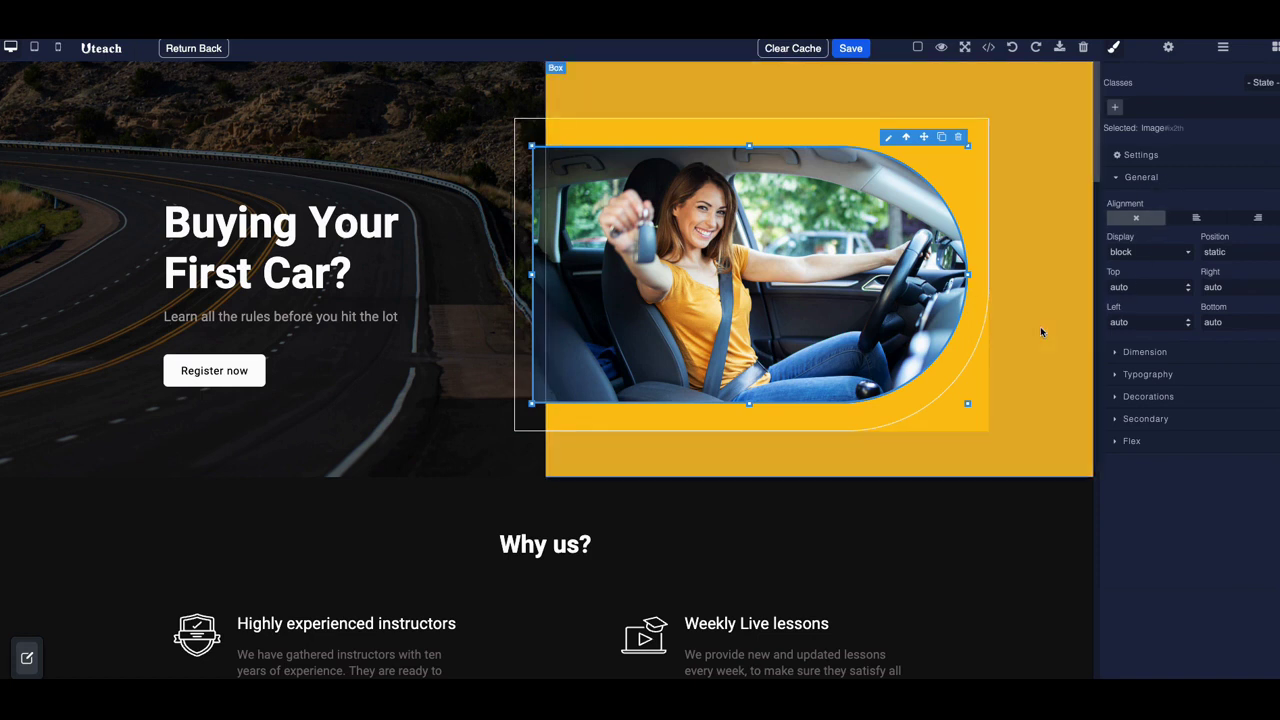
left_click(353, 322)
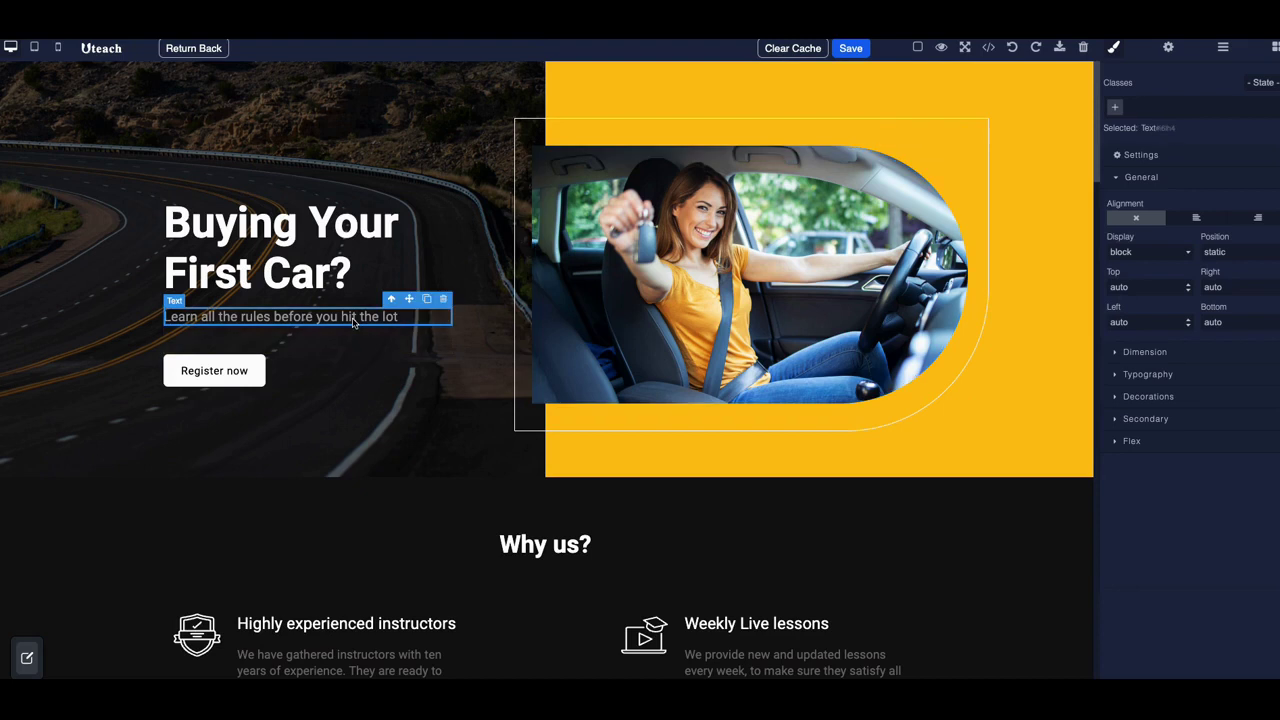
left_click(357, 272)
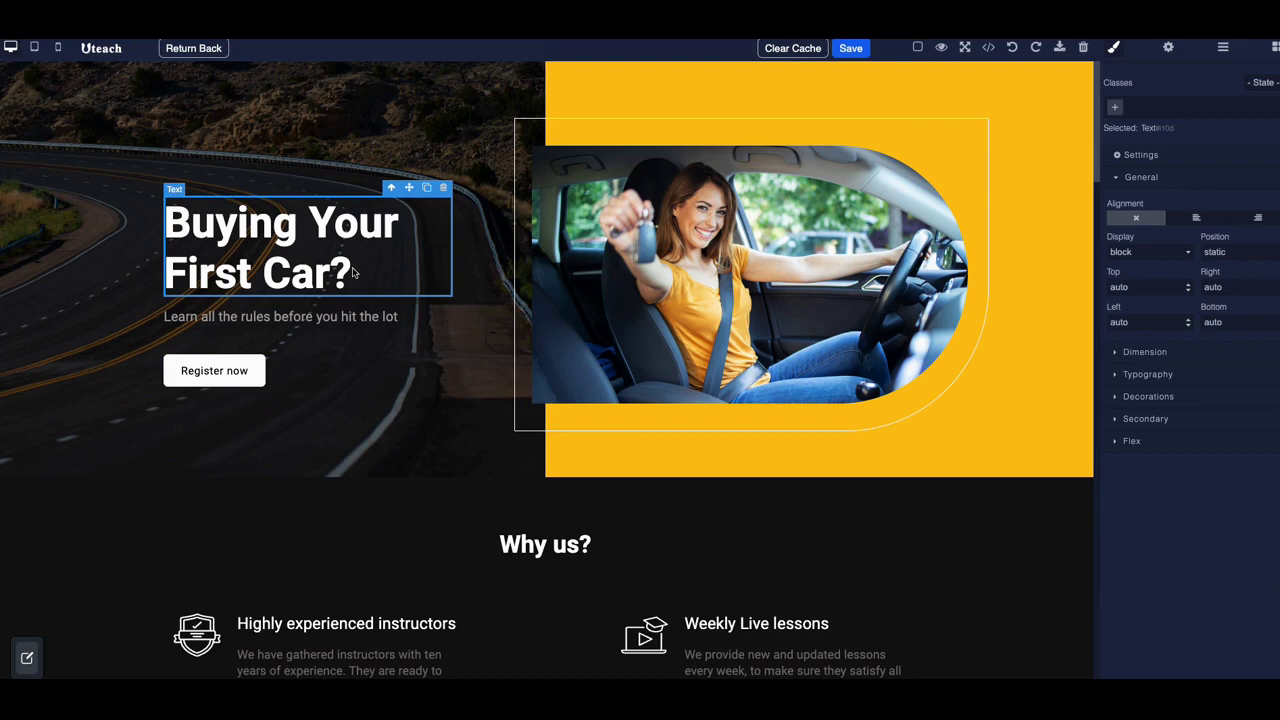
left_click(548, 546)
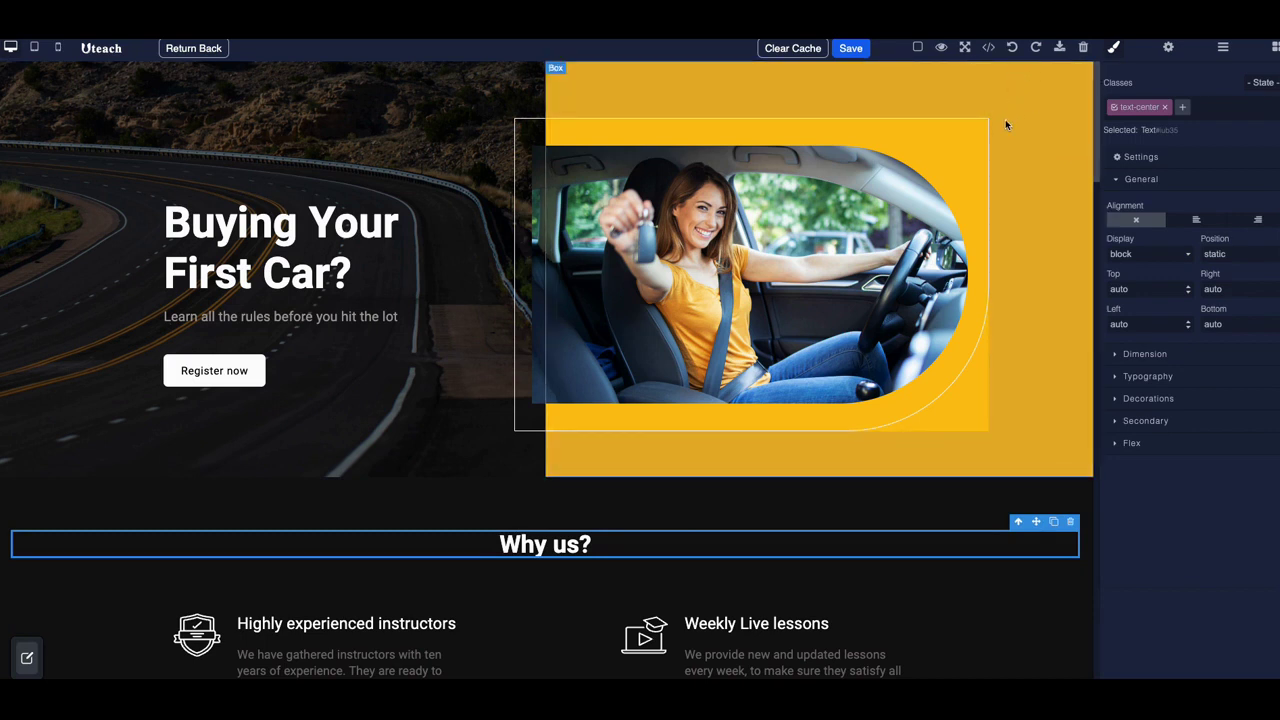
Step: Inspect the Home page's HTML and CSS code, and exit the page builder with the changes saved
left_click(990, 48)
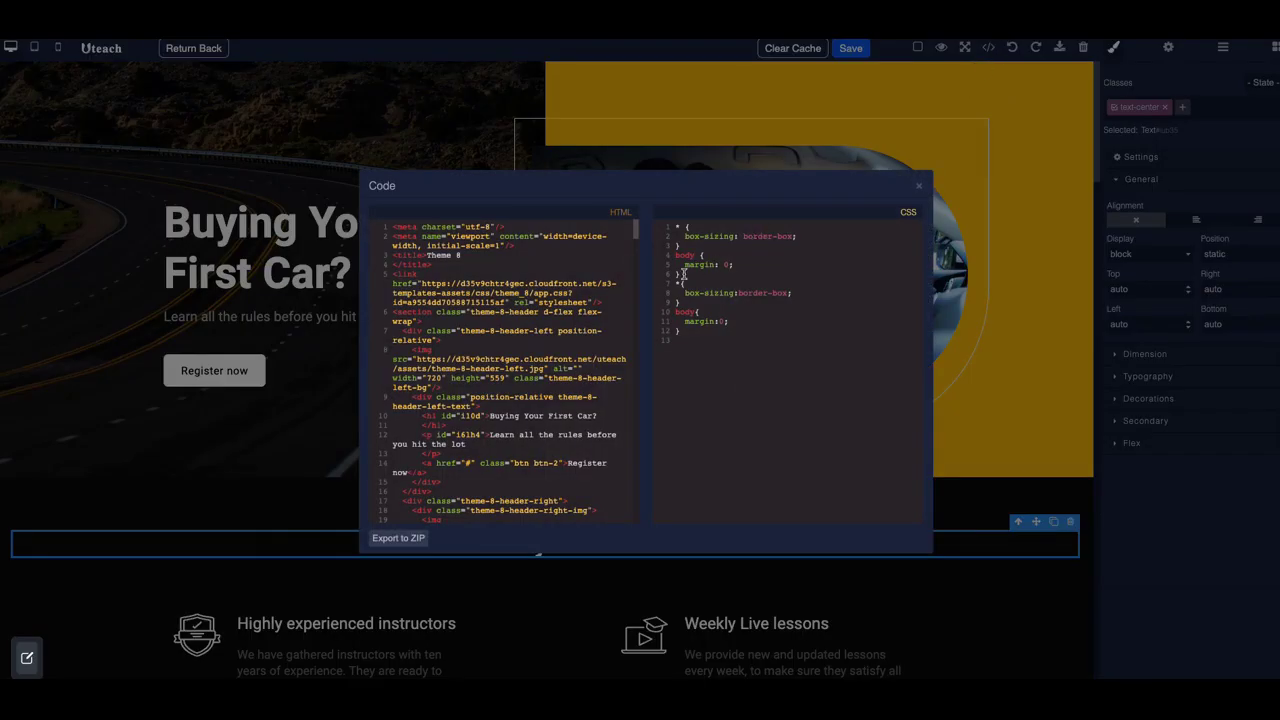
scroll(512, 318, "down", 8)
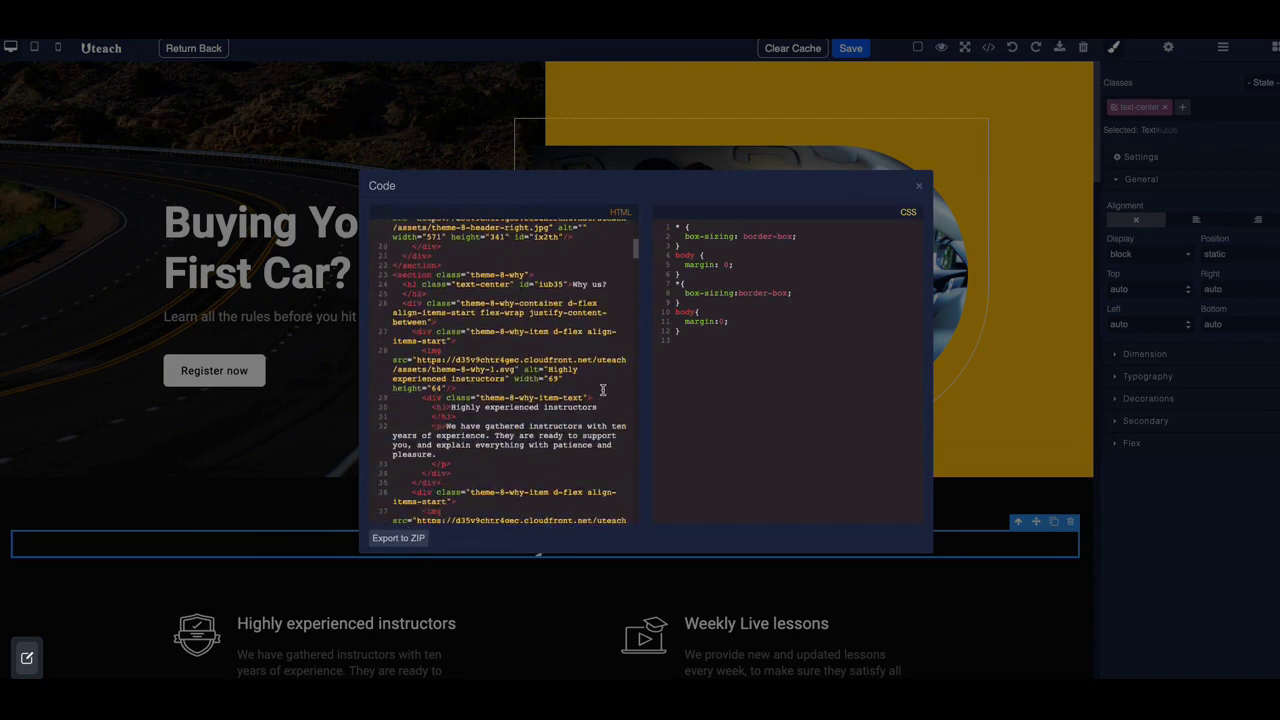
left_click(918, 188)
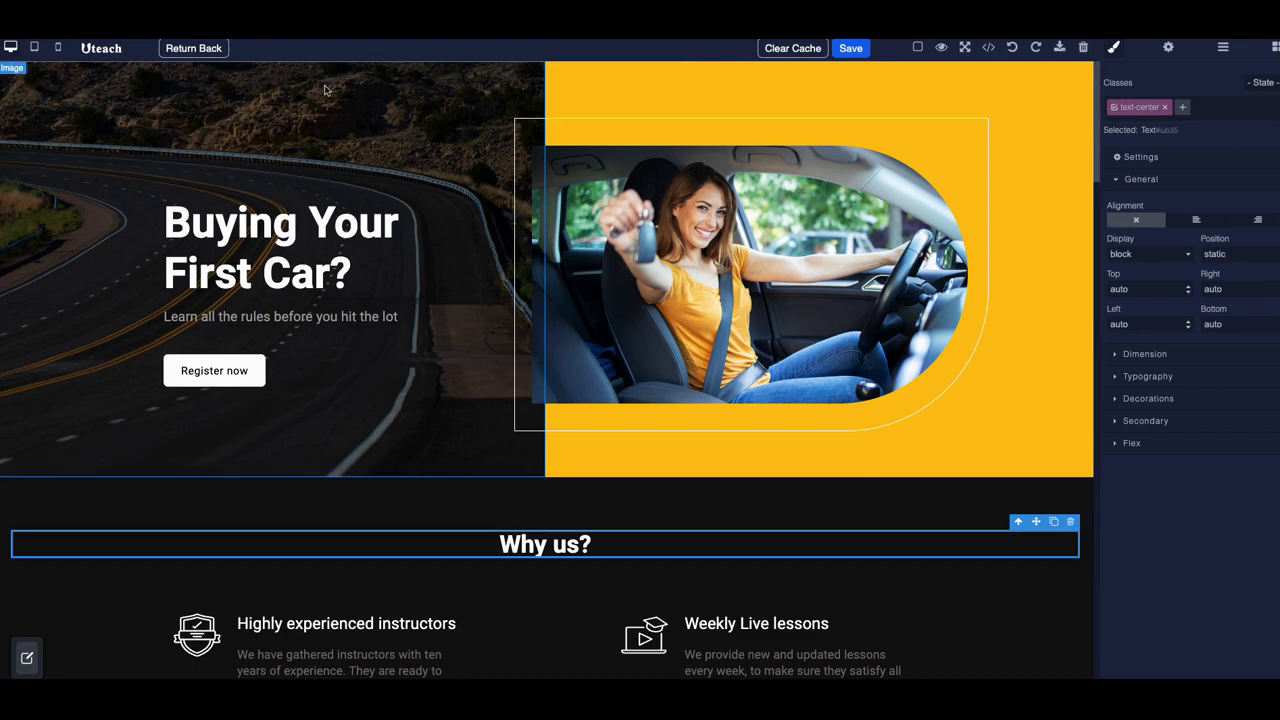
left_click(198, 54)
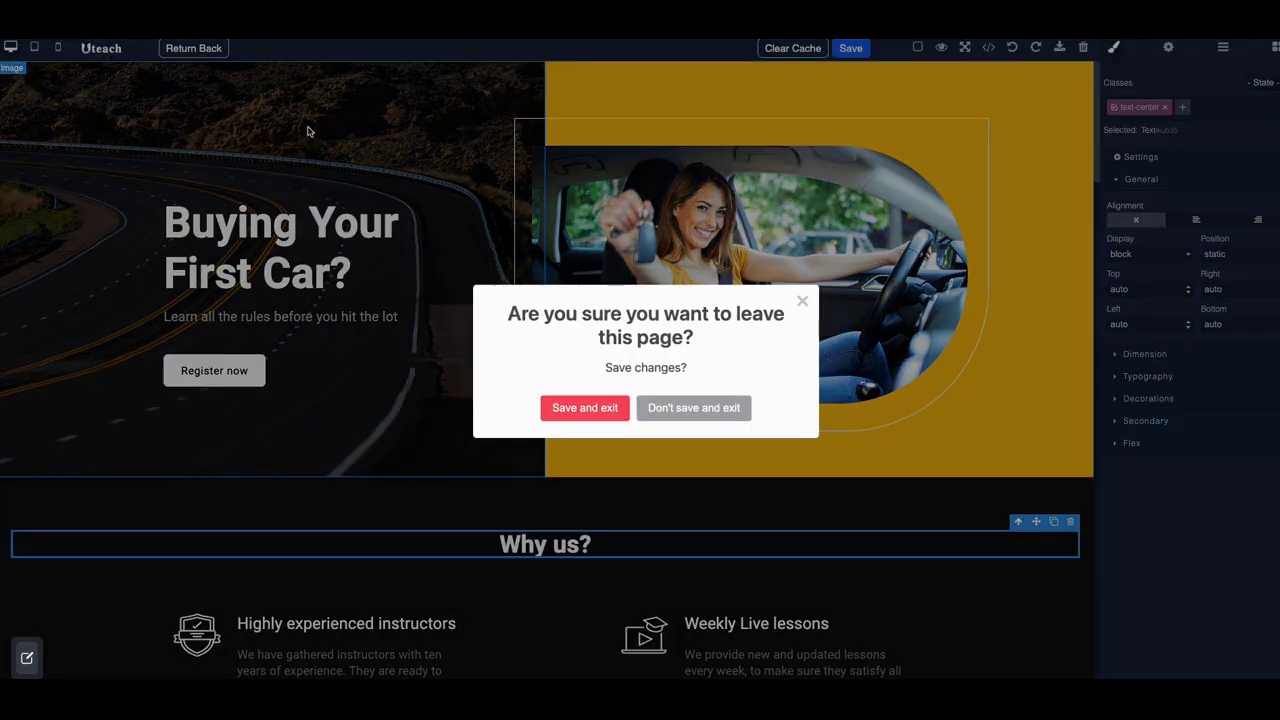
left_click(584, 408)
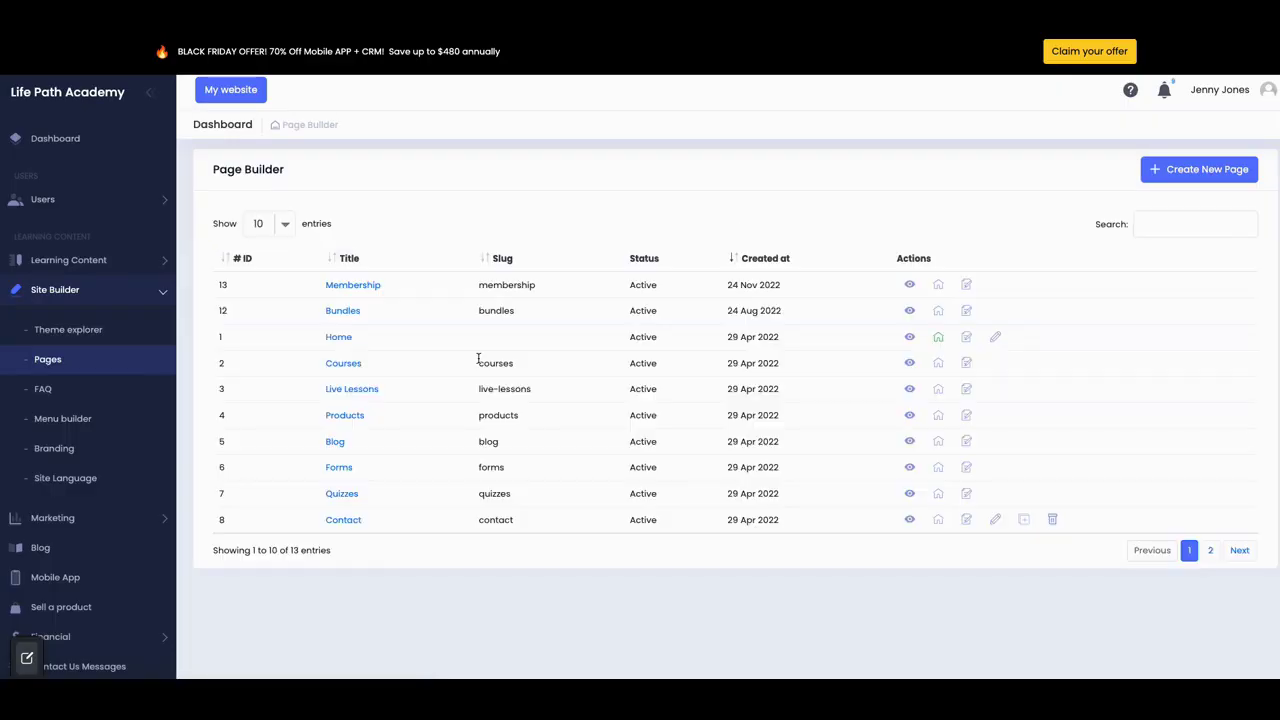
Step: Open the creation form for a live lesson under Learning Content
scroll(118, 363, "down", 2)
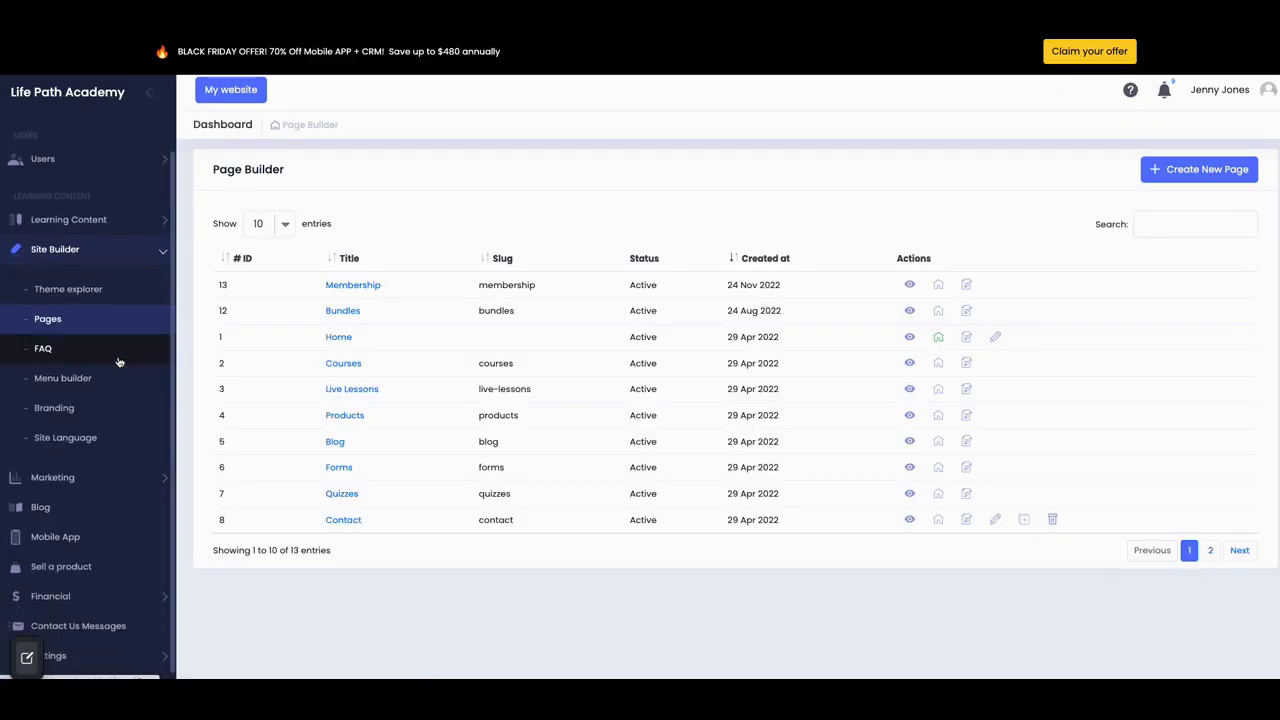
scroll(115, 368, "up", 2)
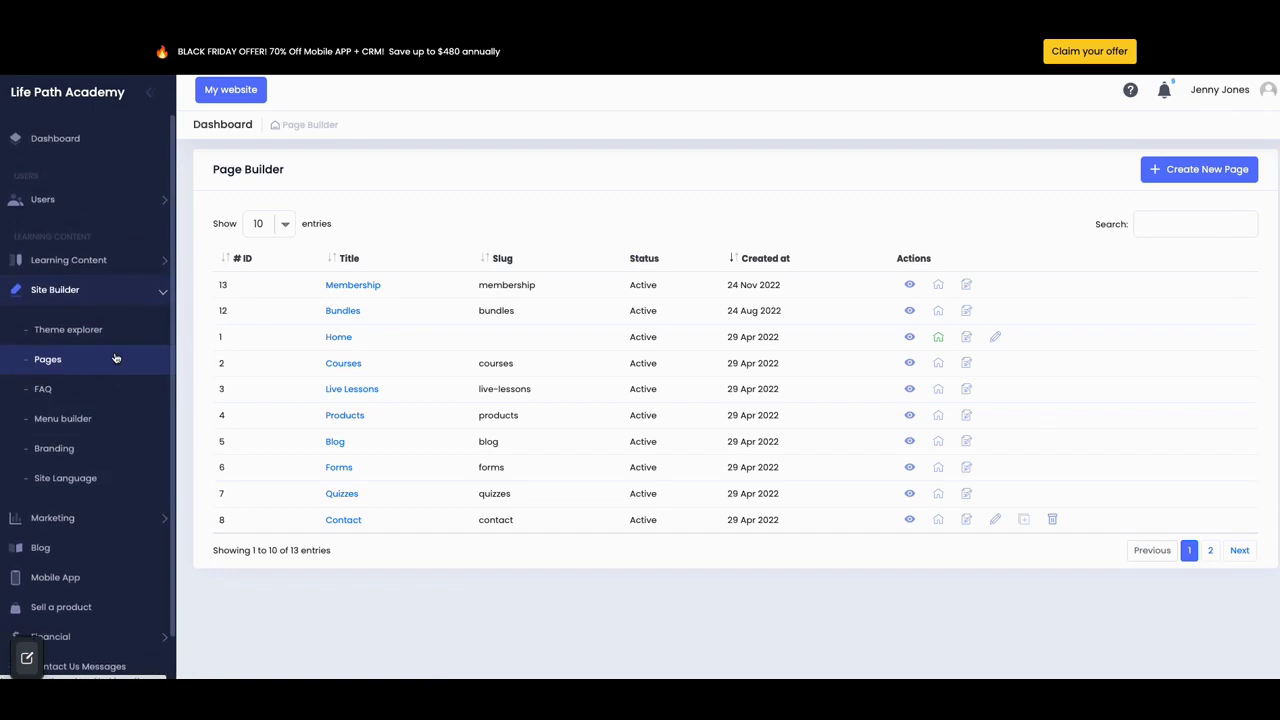
scroll(78, 347, "down", 1)
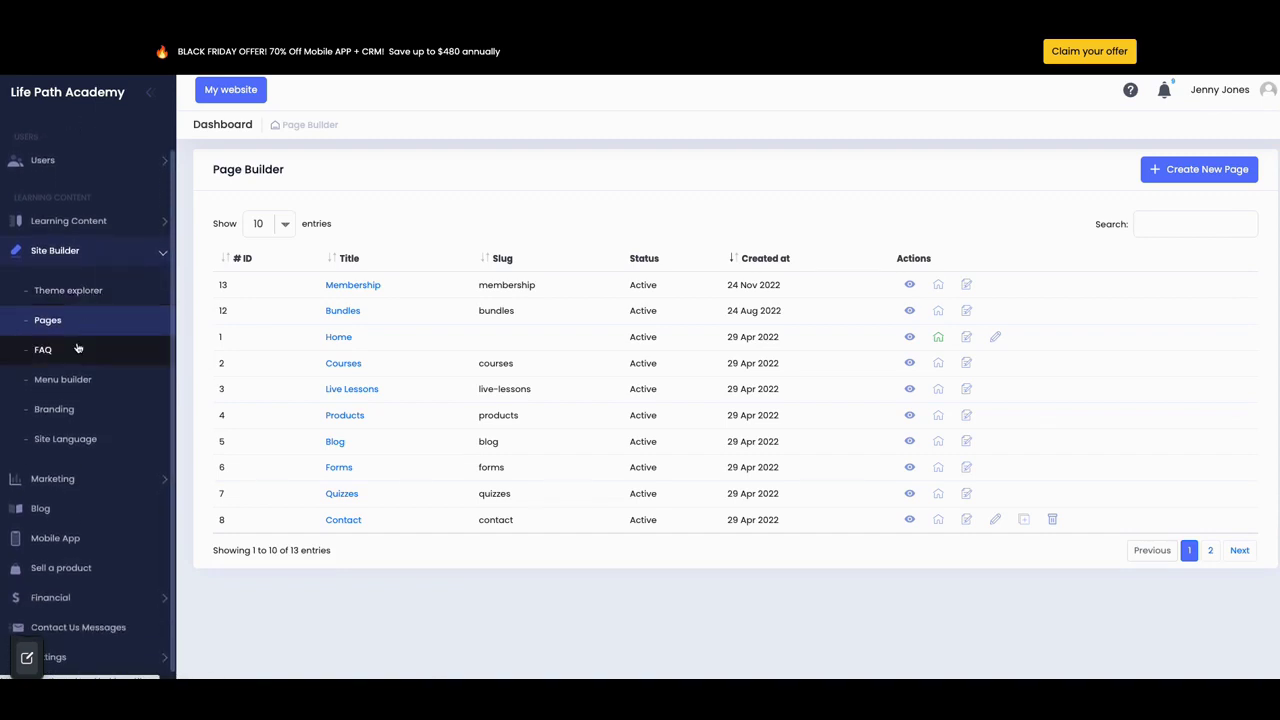
left_click(89, 222)
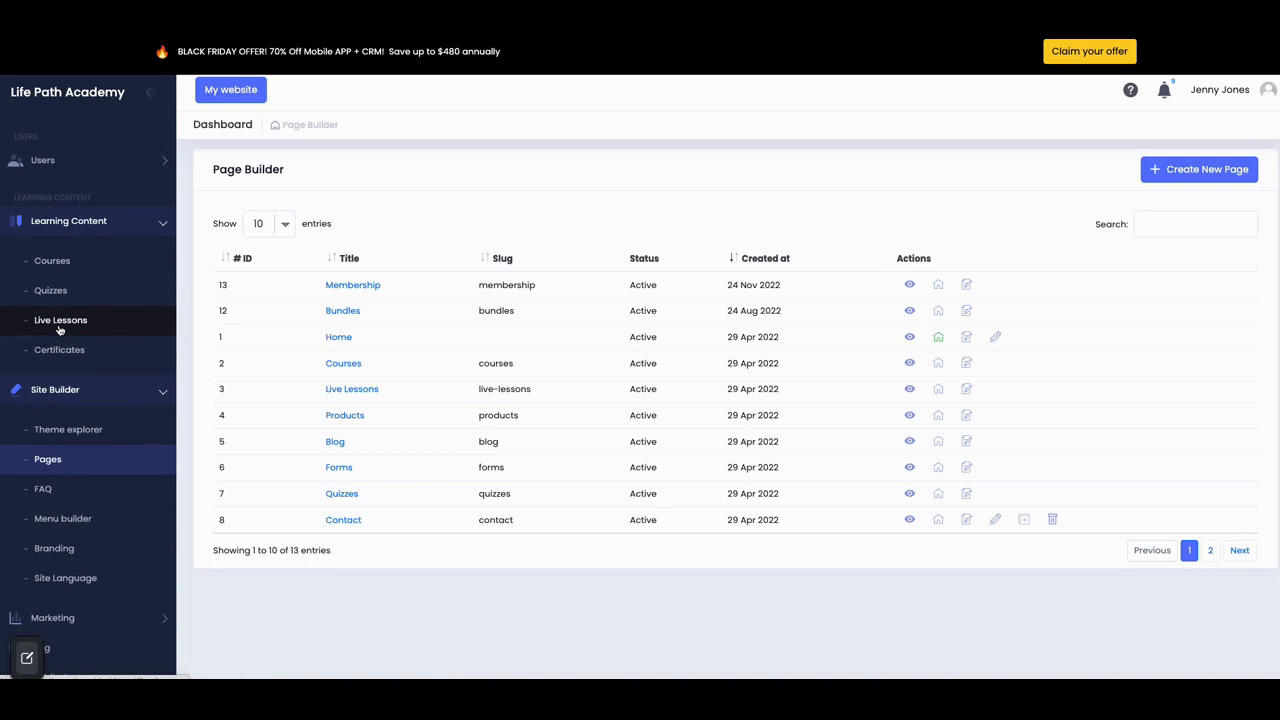
left_click(59, 327)
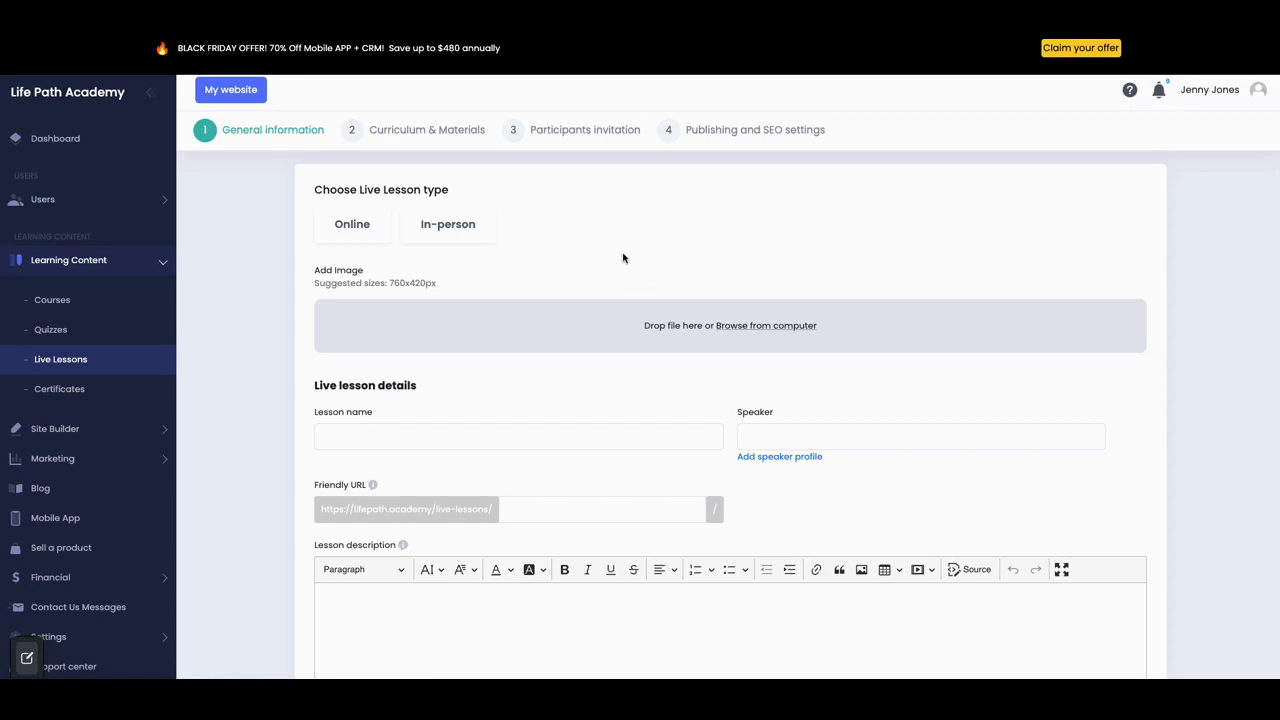
Step: Choose an Online live lesson through Other video conferencing app and review the form's fields down to price and frequency
left_click(362, 234)
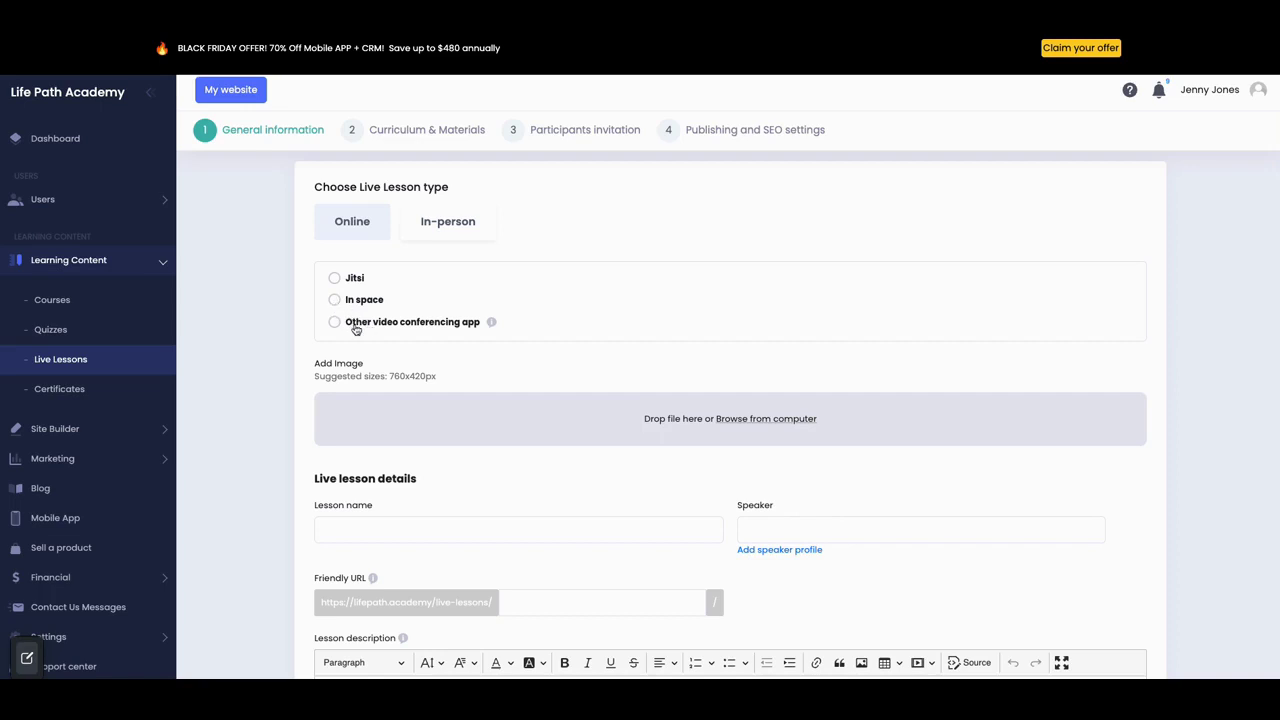
left_click(334, 322)
left_click(408, 352)
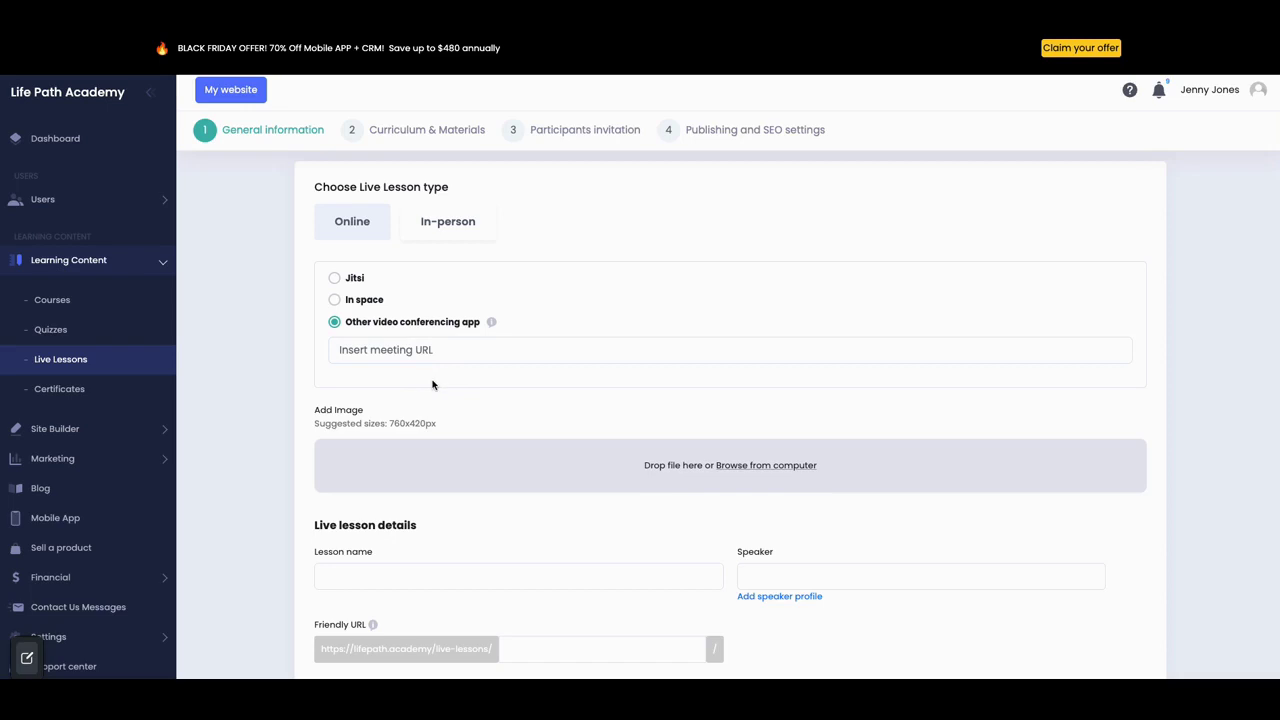
scroll(427, 371, "down", 3)
scroll(427, 371, "down", 3)
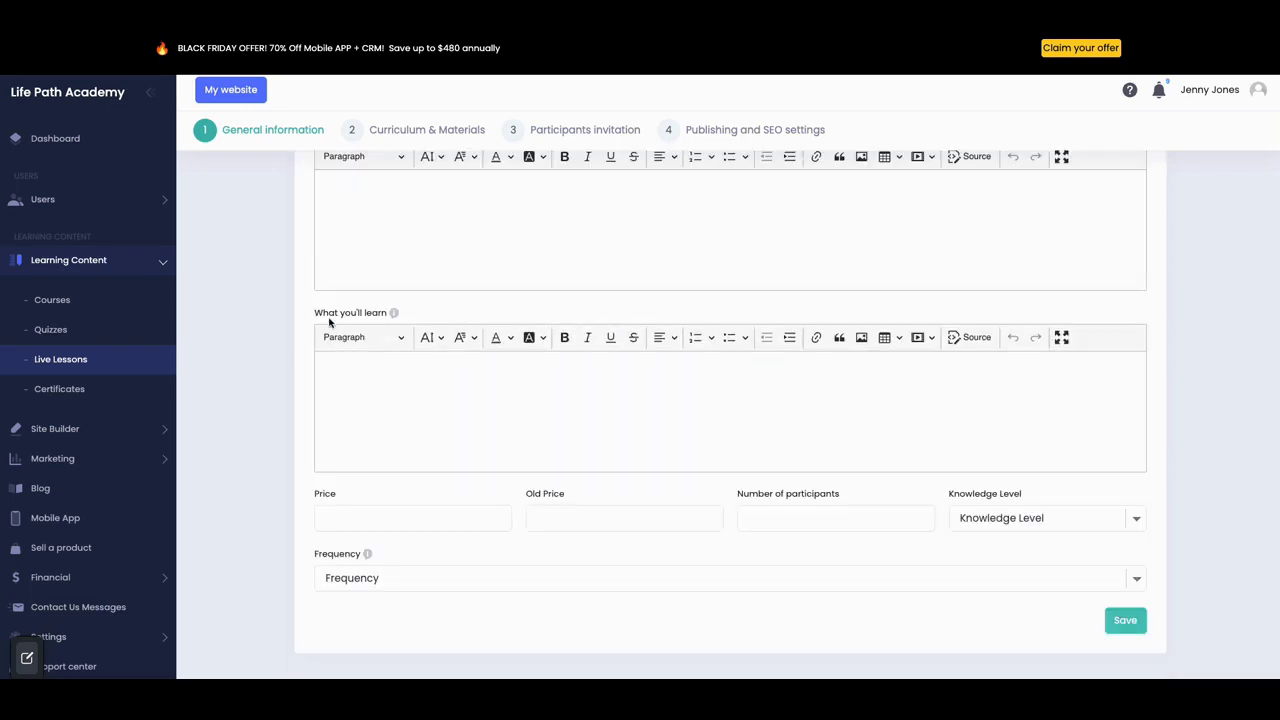
Step: Open the Blog section and read through the published article "5 Tips To Price Your Online Courses and Make Money"
left_click(40, 488)
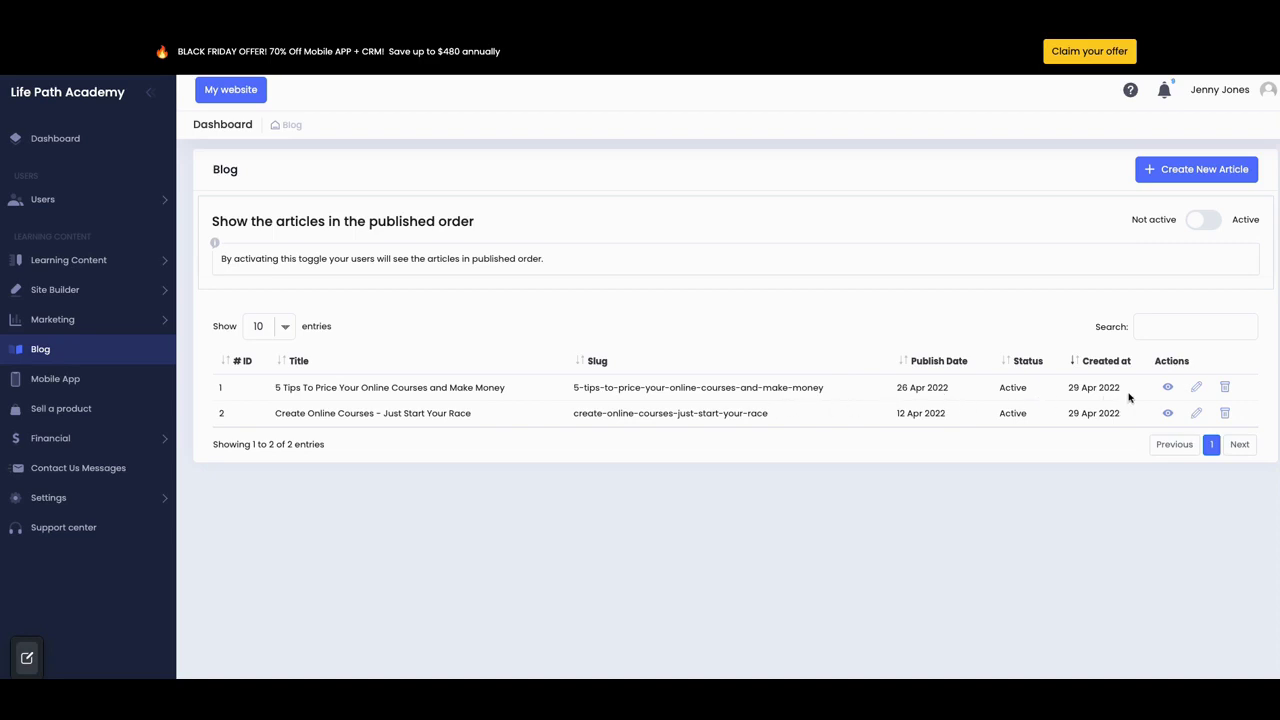
left_click(1169, 388)
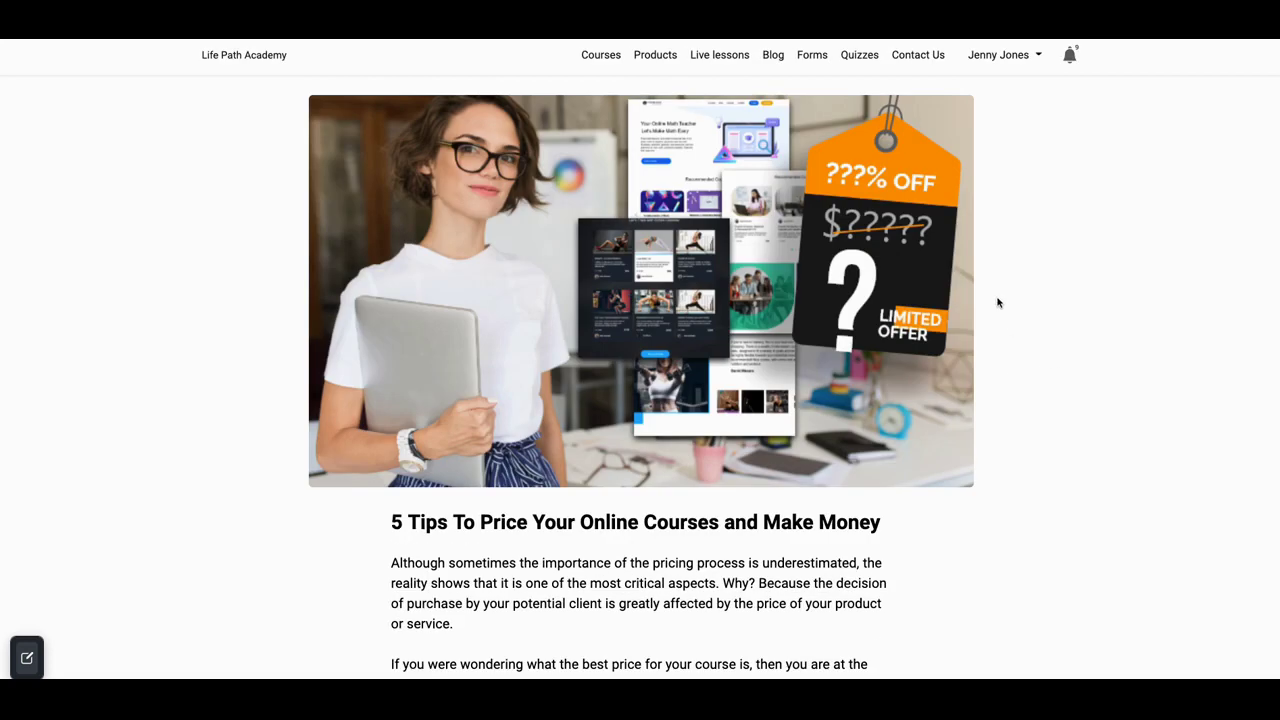
scroll(976, 296, "down", 3)
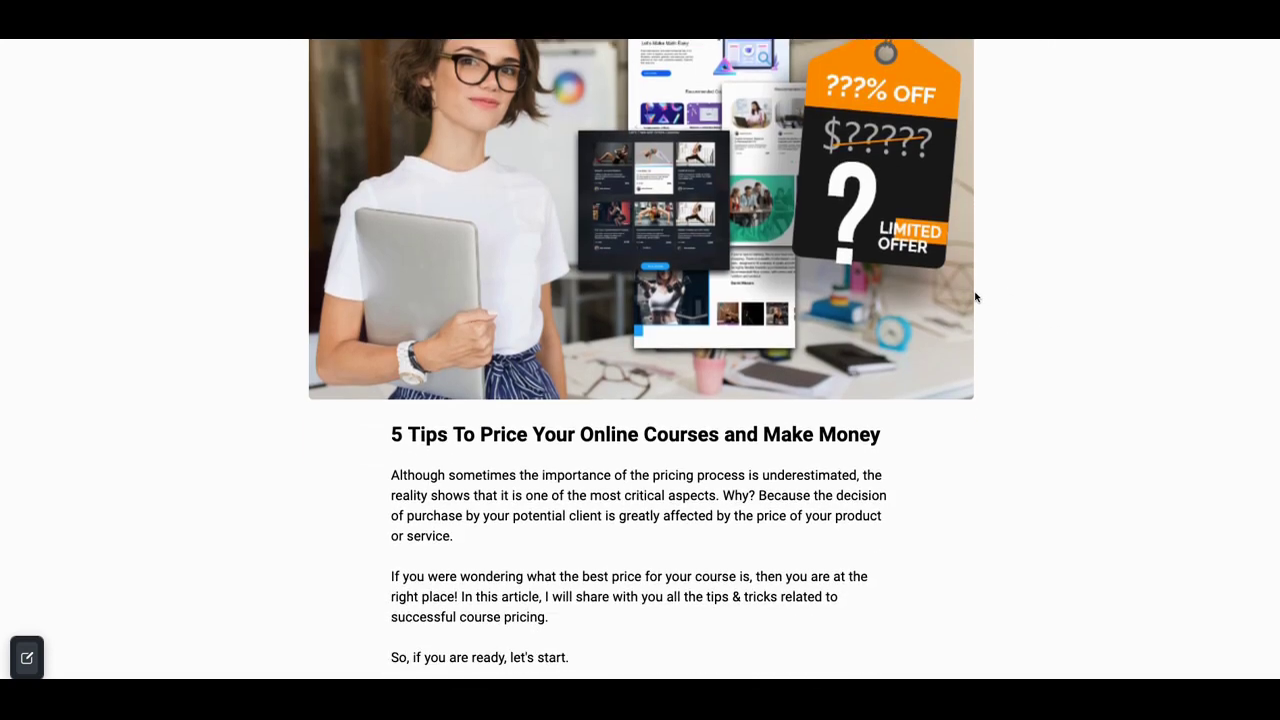
scroll(976, 297, "down", 5)
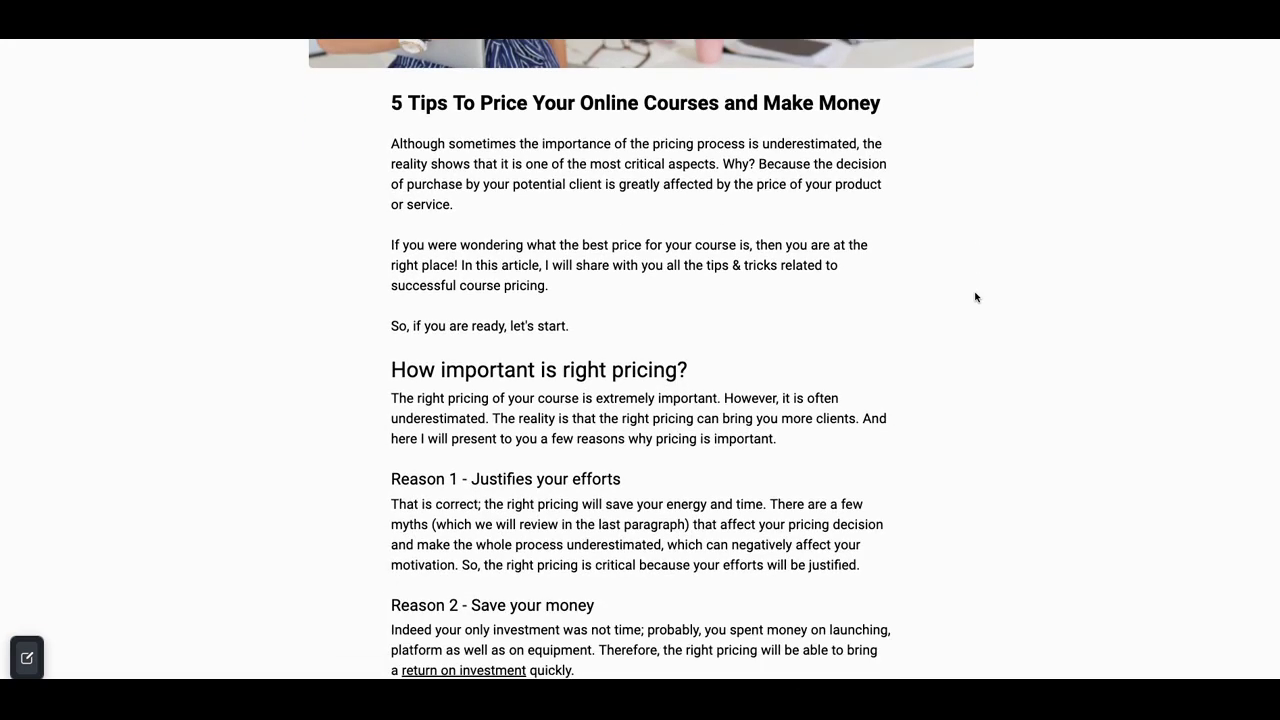
scroll(975, 295, "down", 2)
scroll(976, 285, "up", 10)
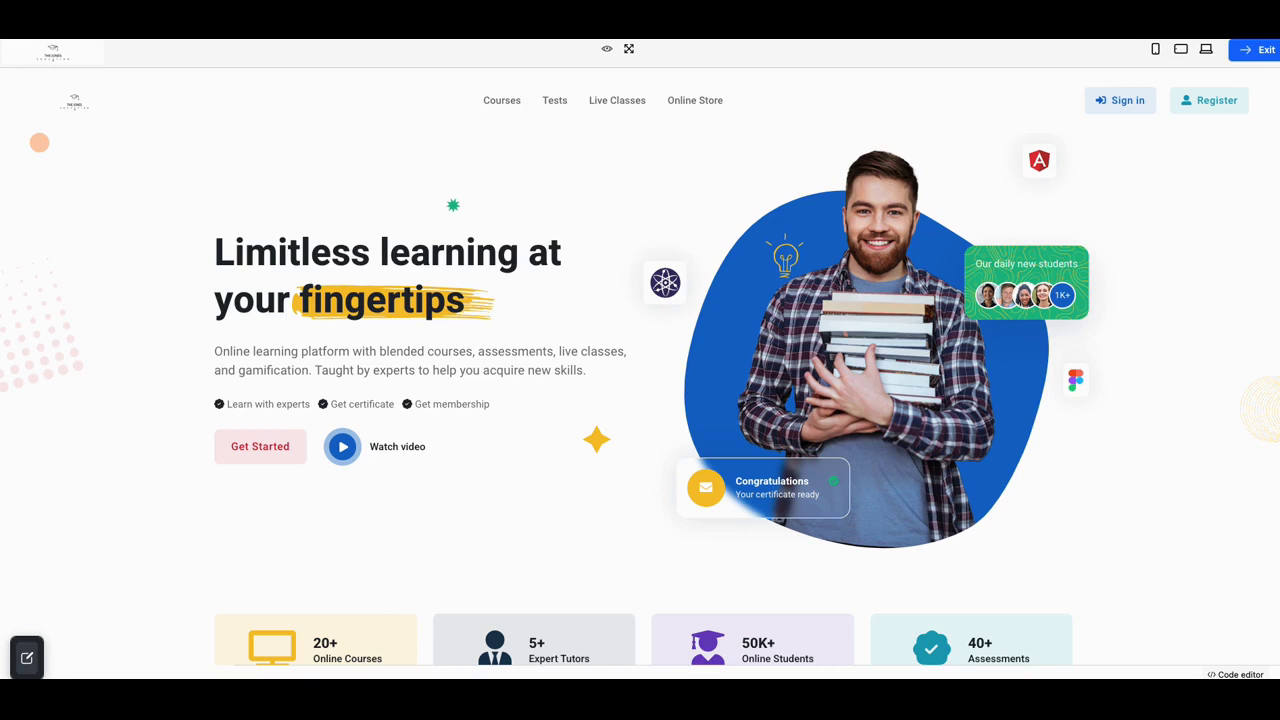
Step: Switch to BrainCert, exit its page builder, and look over the options under Online Store and Contents
left_click(1256, 49)
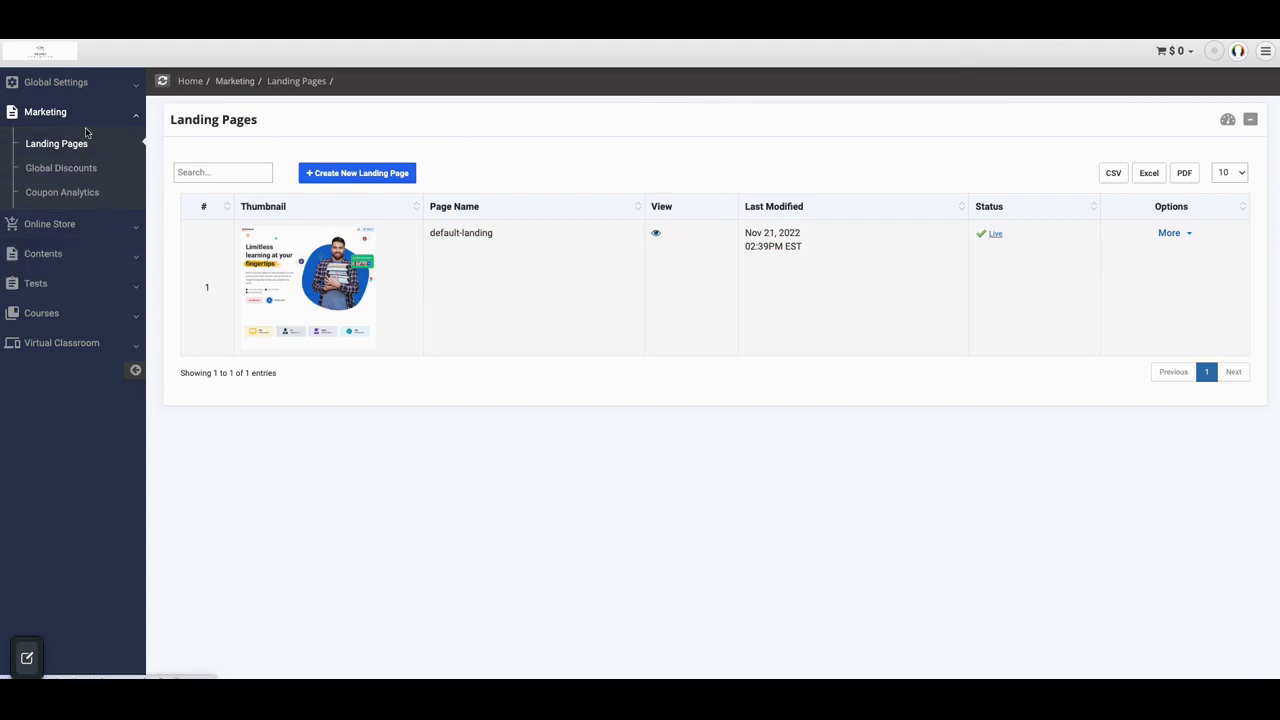
left_click(48, 226)
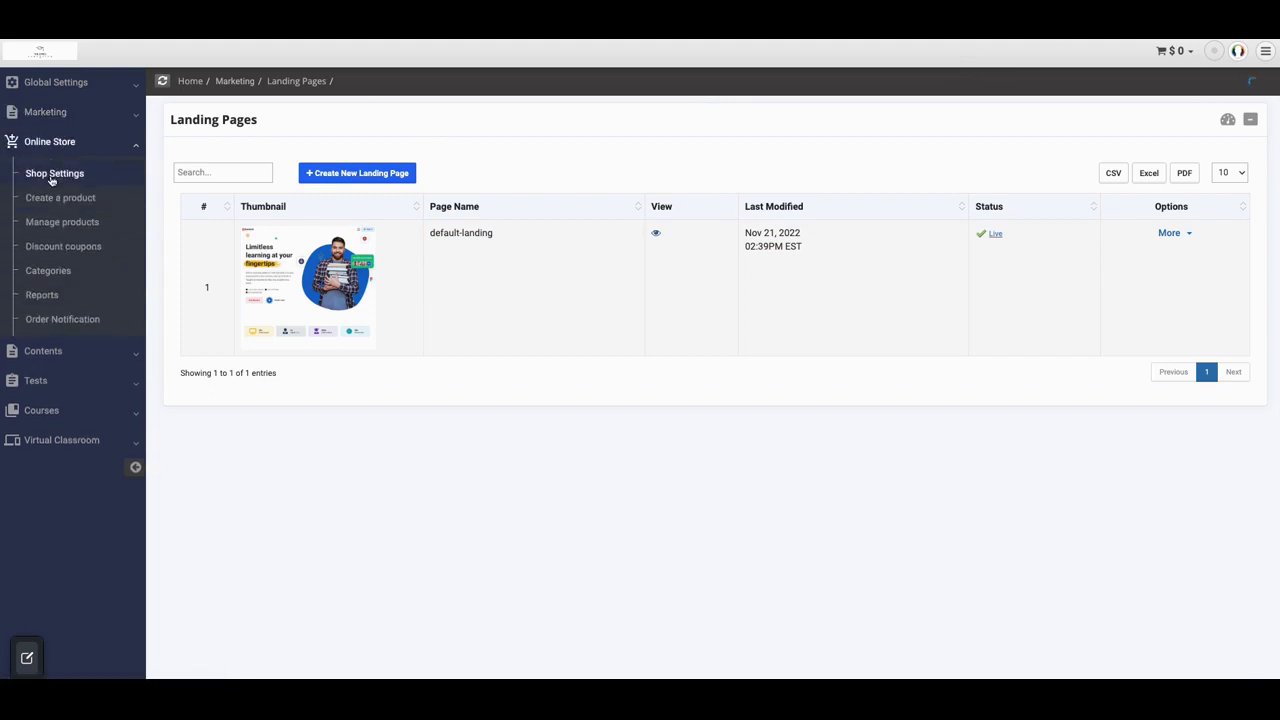
left_click(40, 352)
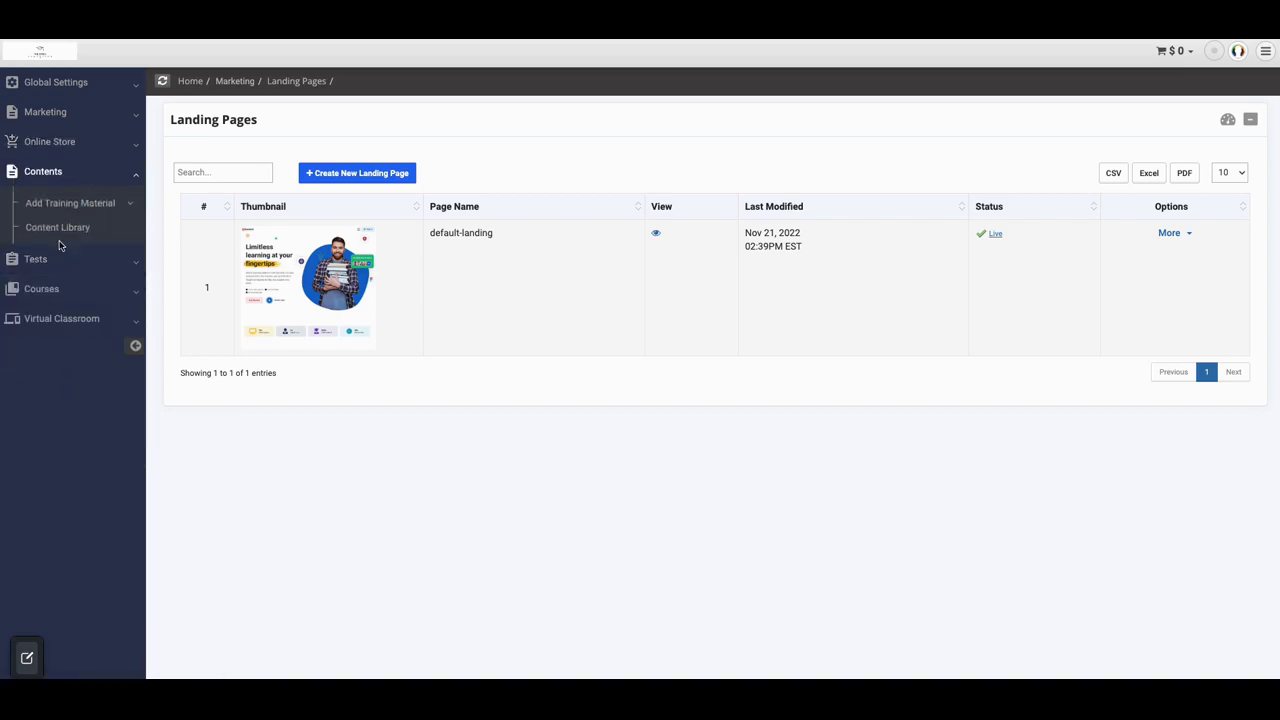
Step: Open the form for scheduling a live class under Virtual Classroom and look over its fields
left_click(43, 320)
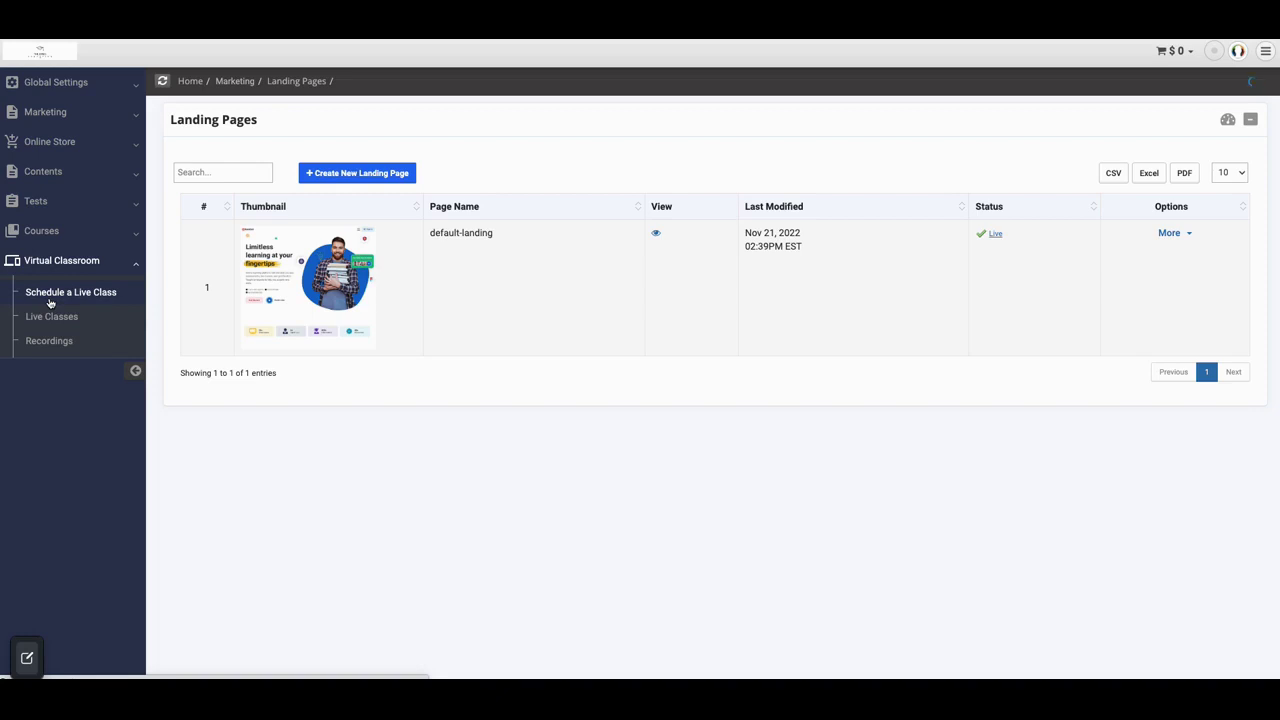
left_click(50, 300)
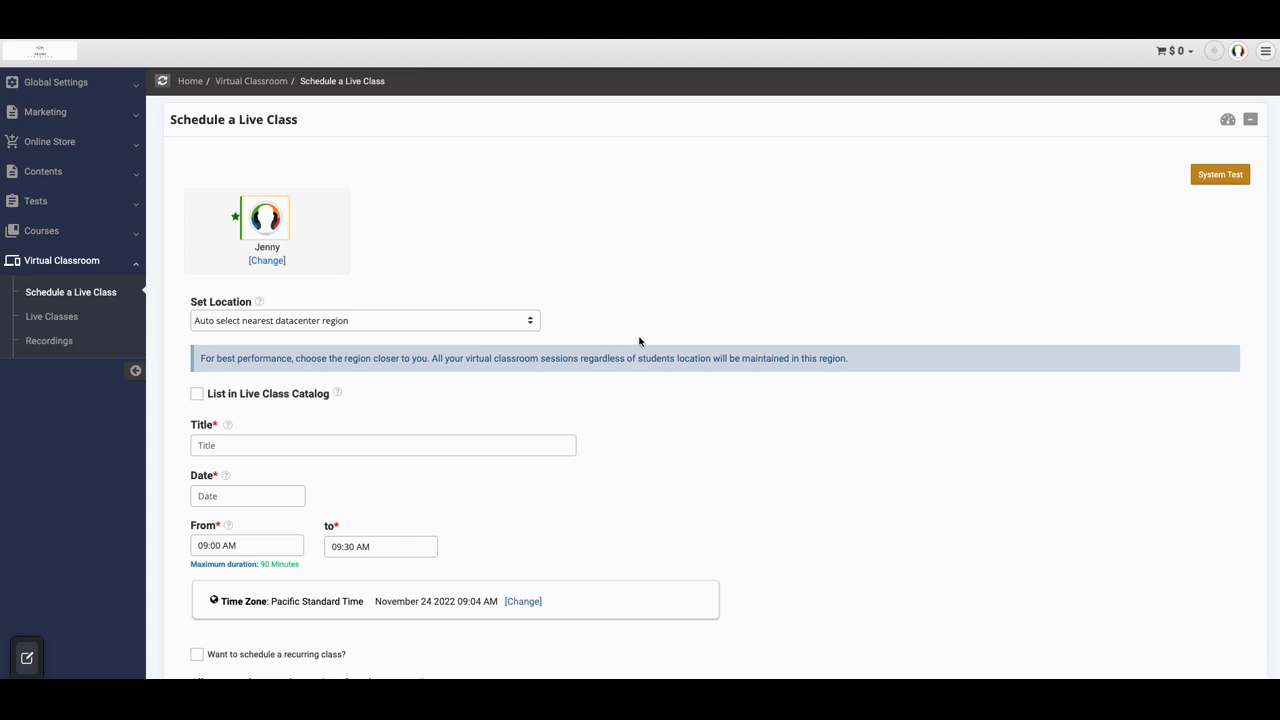
scroll(640, 341, "down", 1)
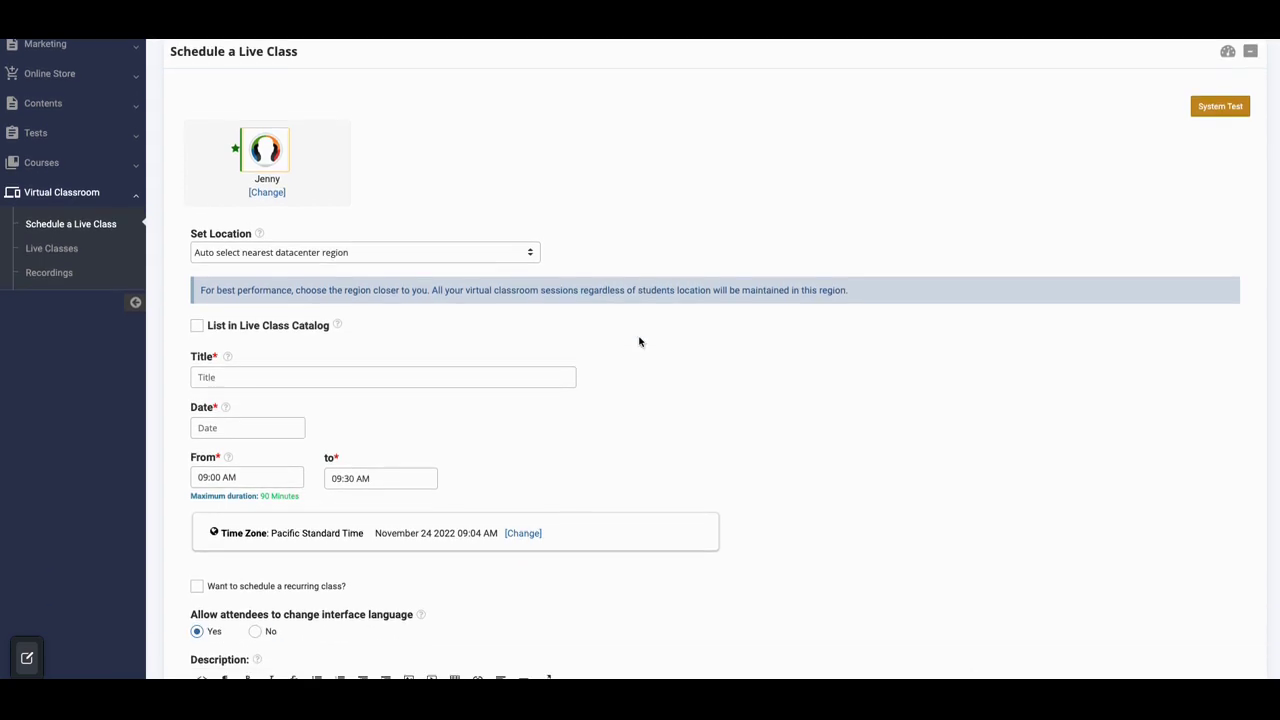
scroll(640, 342, "up", 1)
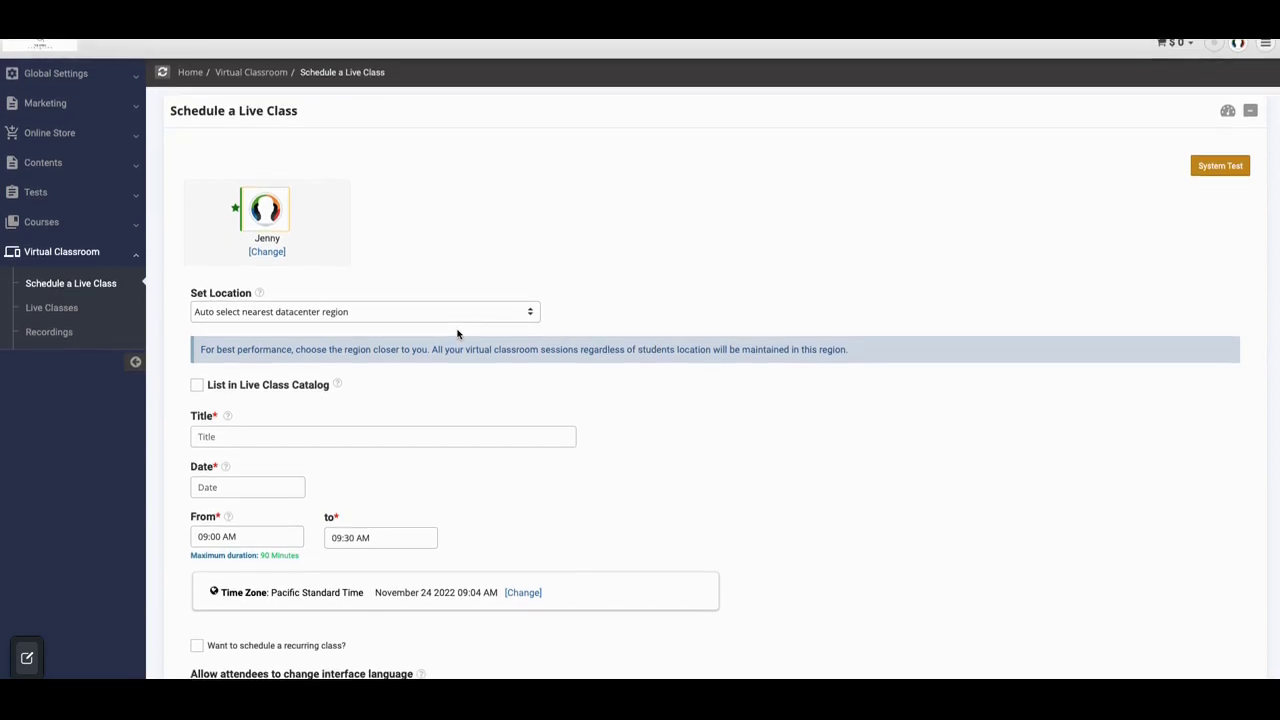
scroll(480, 332, "down", 1)
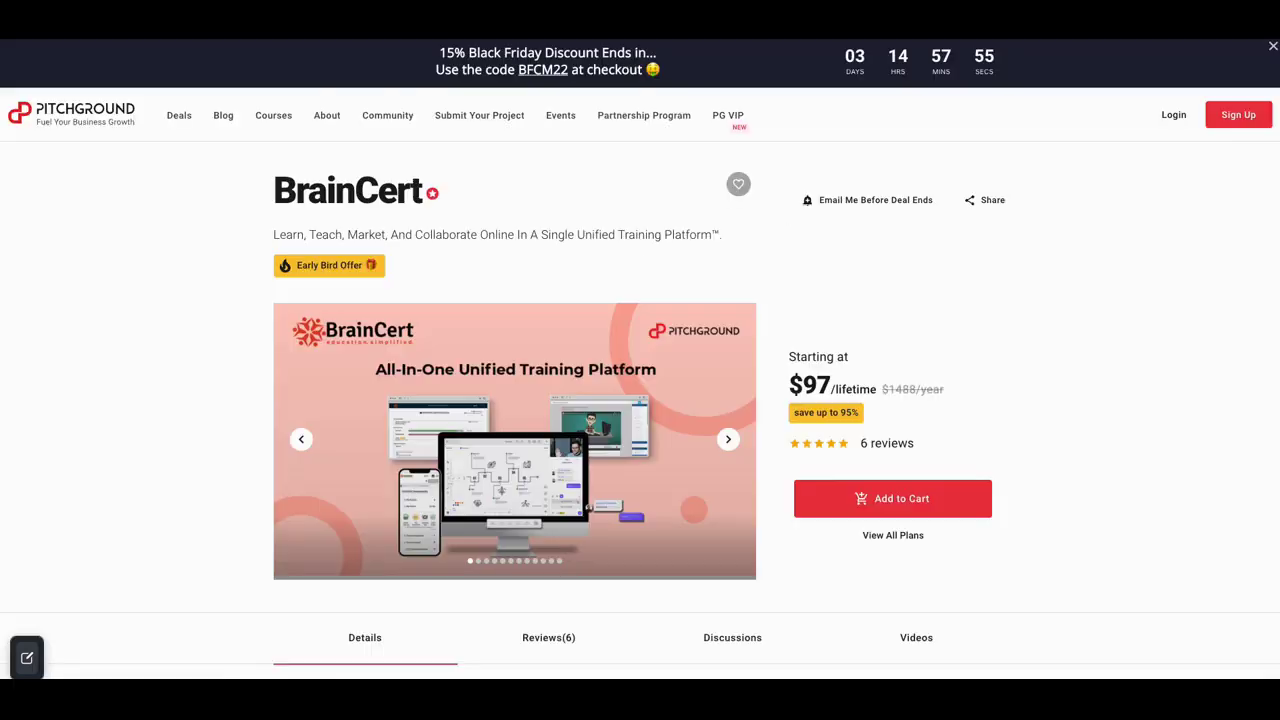
Step: Switch to BrainCert's PitchGround deal page and check the plan's feature list, including the virtual classroom minutes
scroll(945, 202, "down", 1)
scroll(945, 202, "down", 10)
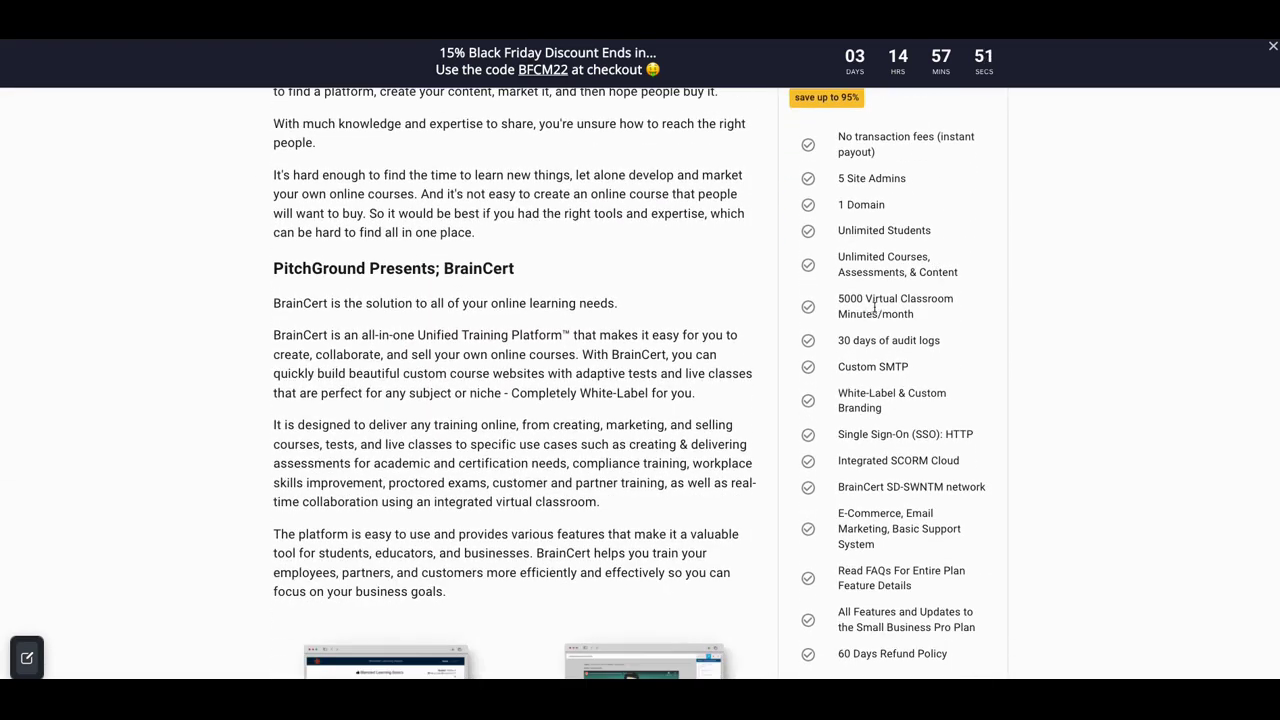
scroll(873, 318, "up", 3)
scroll(871, 320, "down", 2)
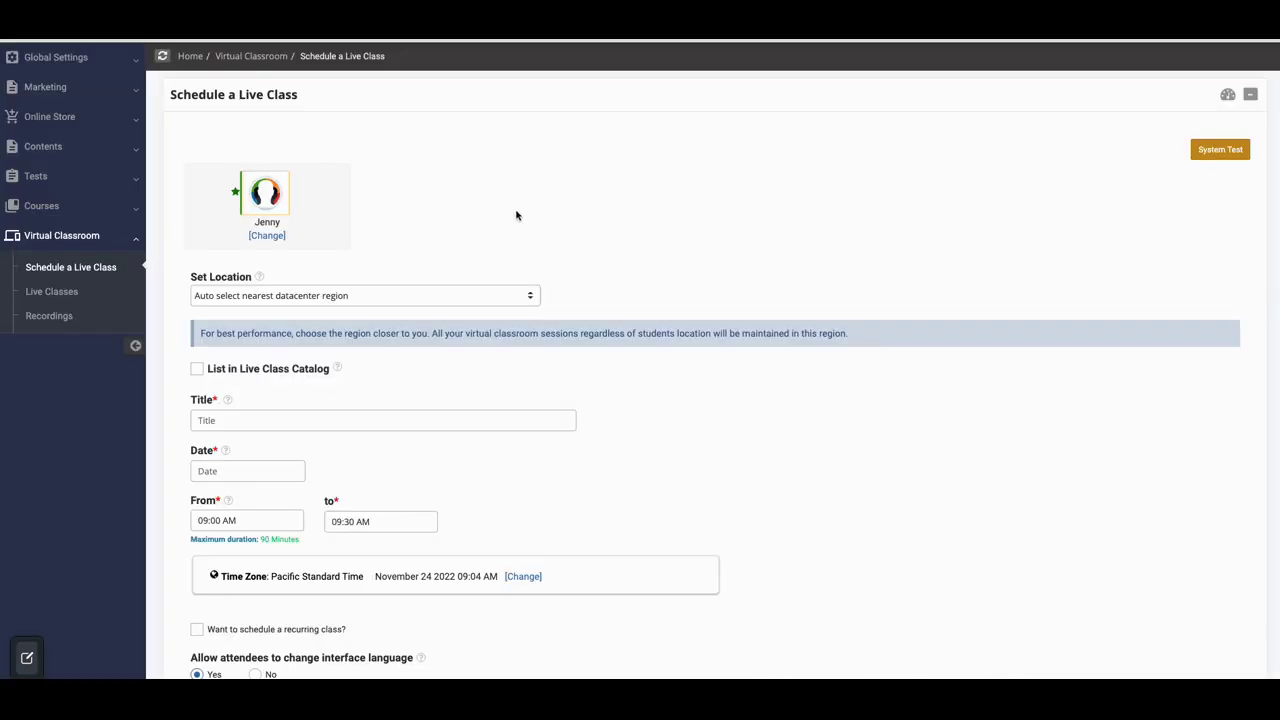
Step: Return to BrainCert's live class form, inspect the datacenter locations, and review the recording, attendee and classroom type settings
left_click(529, 297)
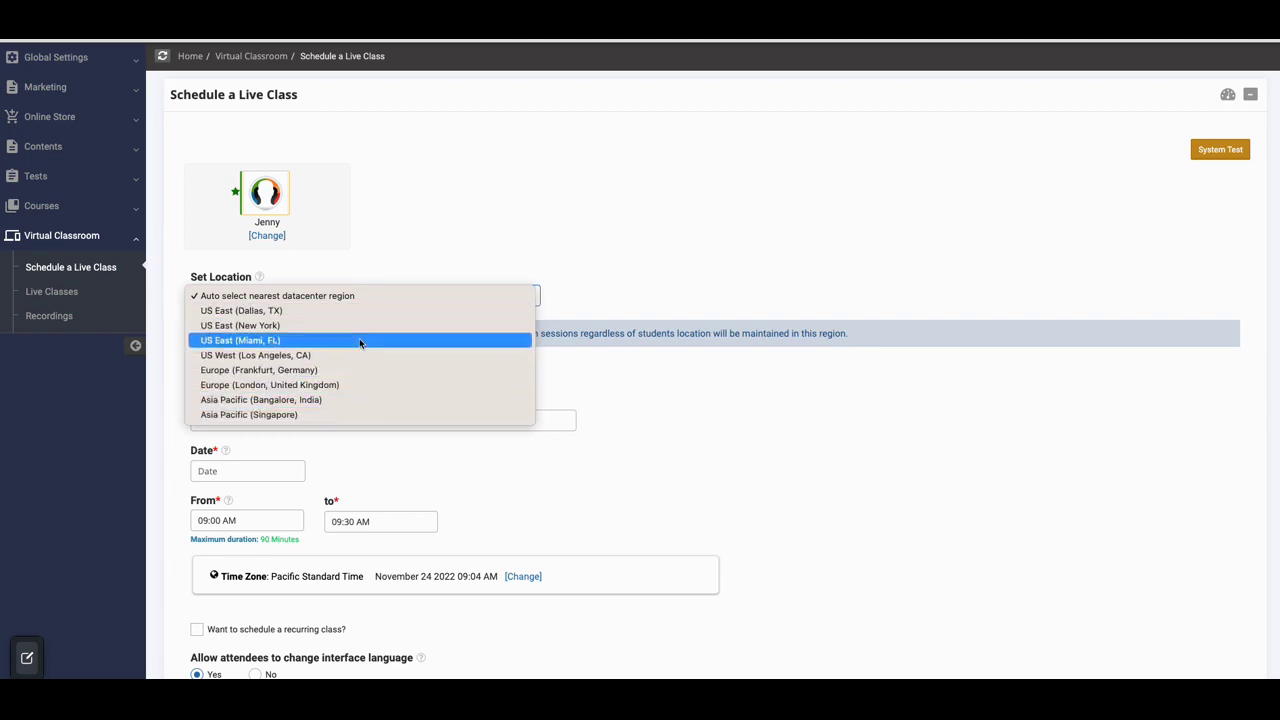
left_click(580, 280)
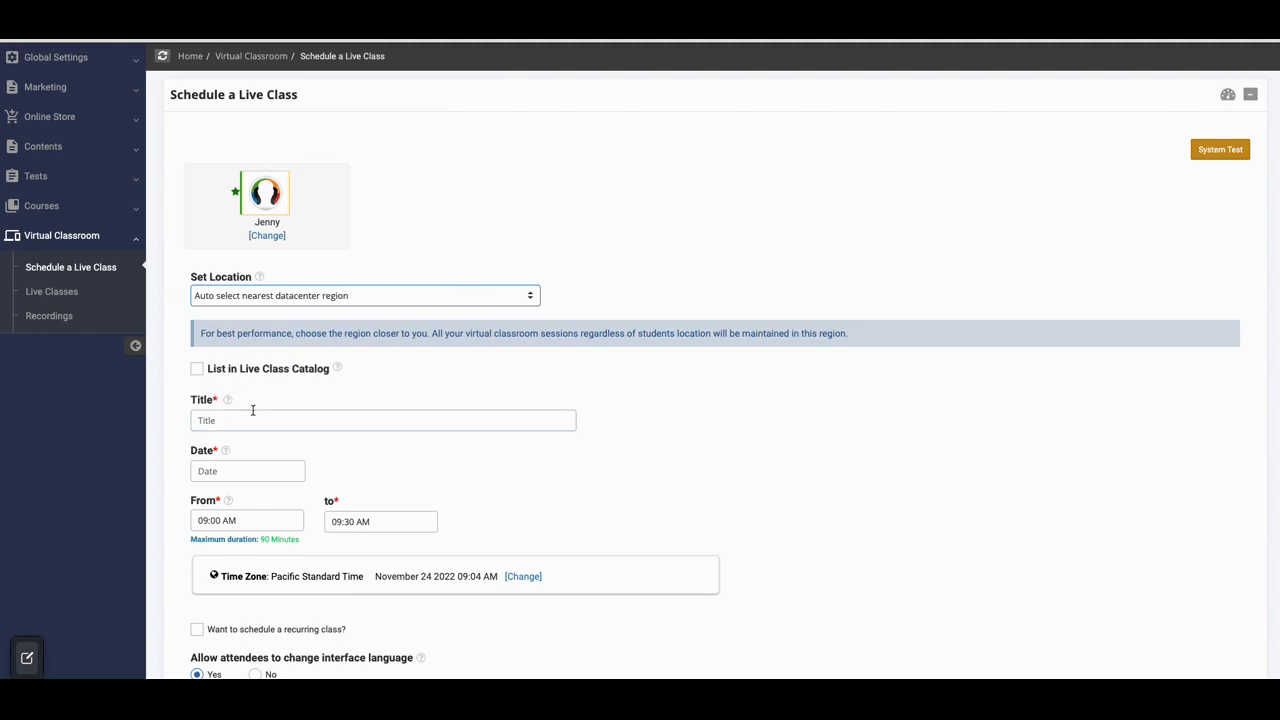
scroll(253, 410, "down", 5)
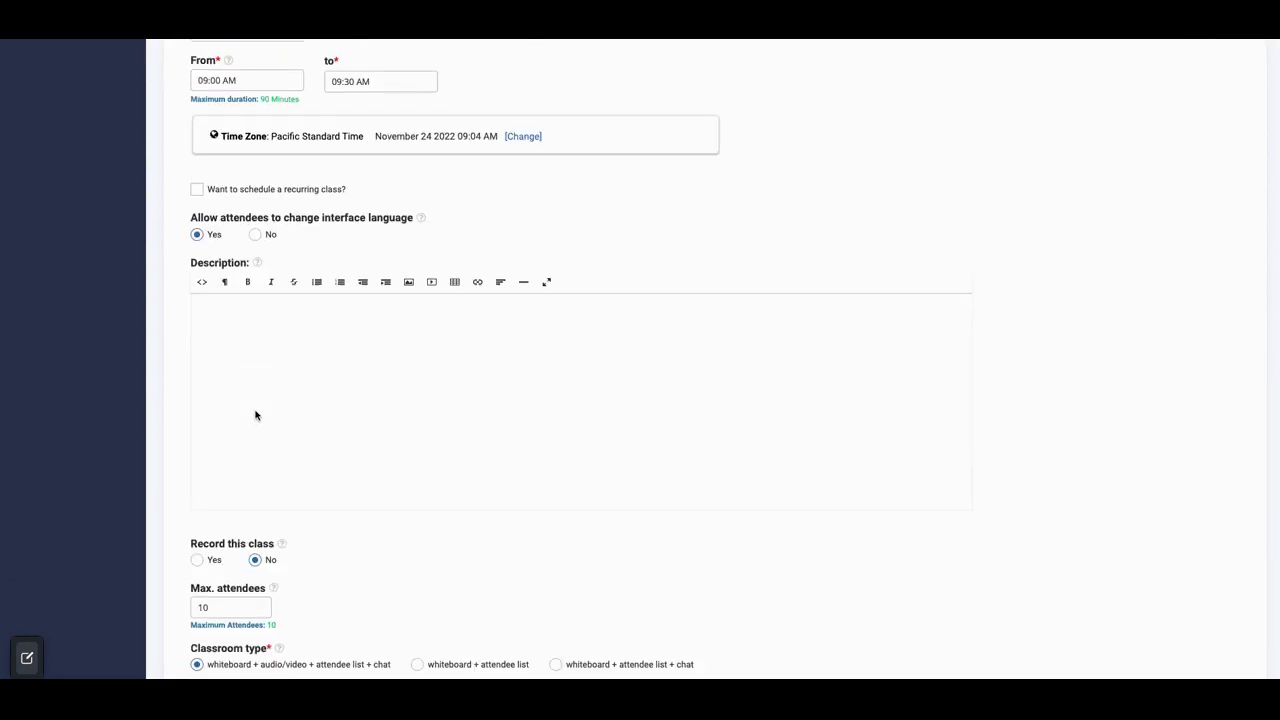
scroll(255, 415, "down", 3)
scroll(289, 404, "up", 8)
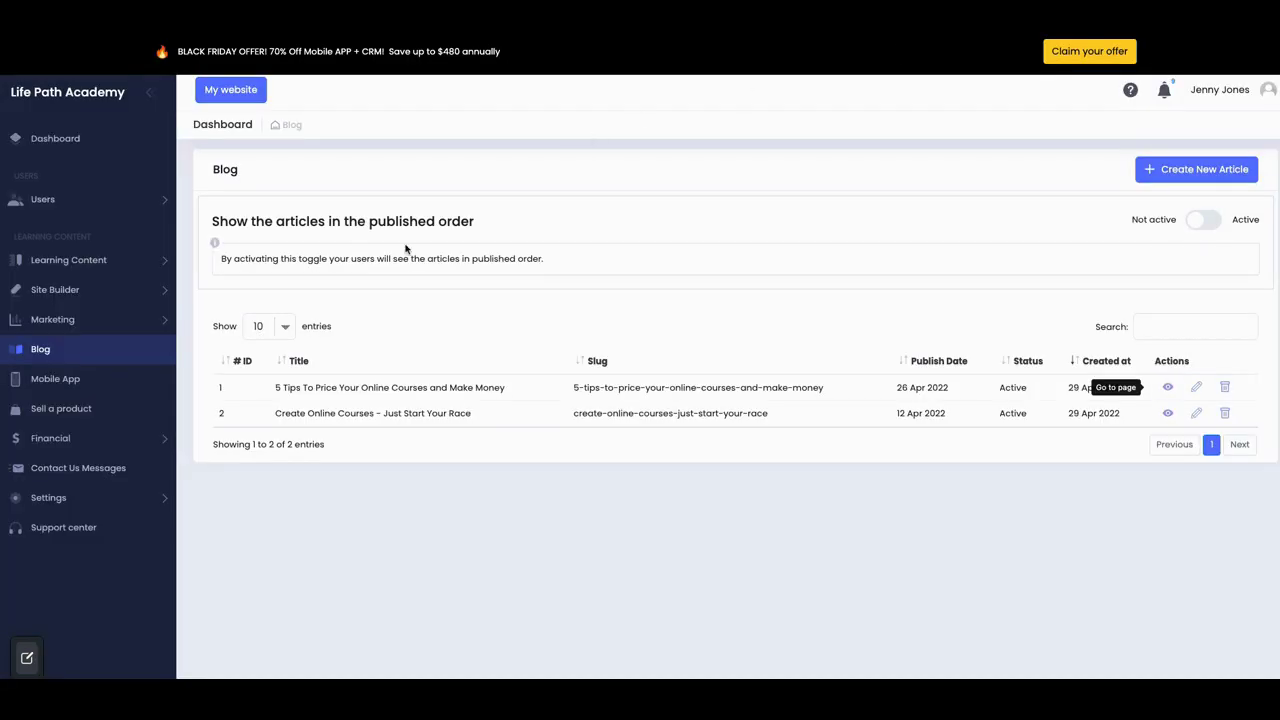
Step: Switch to Uteach and open the Live Lessons list under Learning Content
left_click(70, 264)
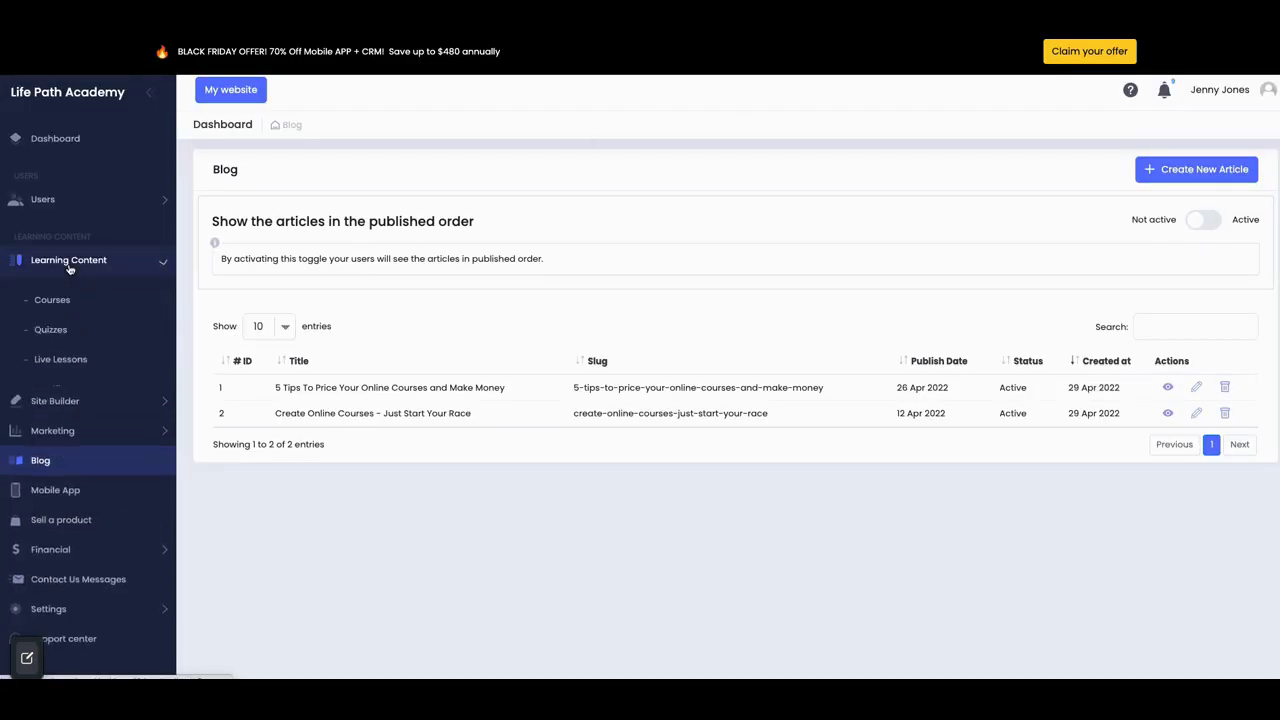
left_click(60, 360)
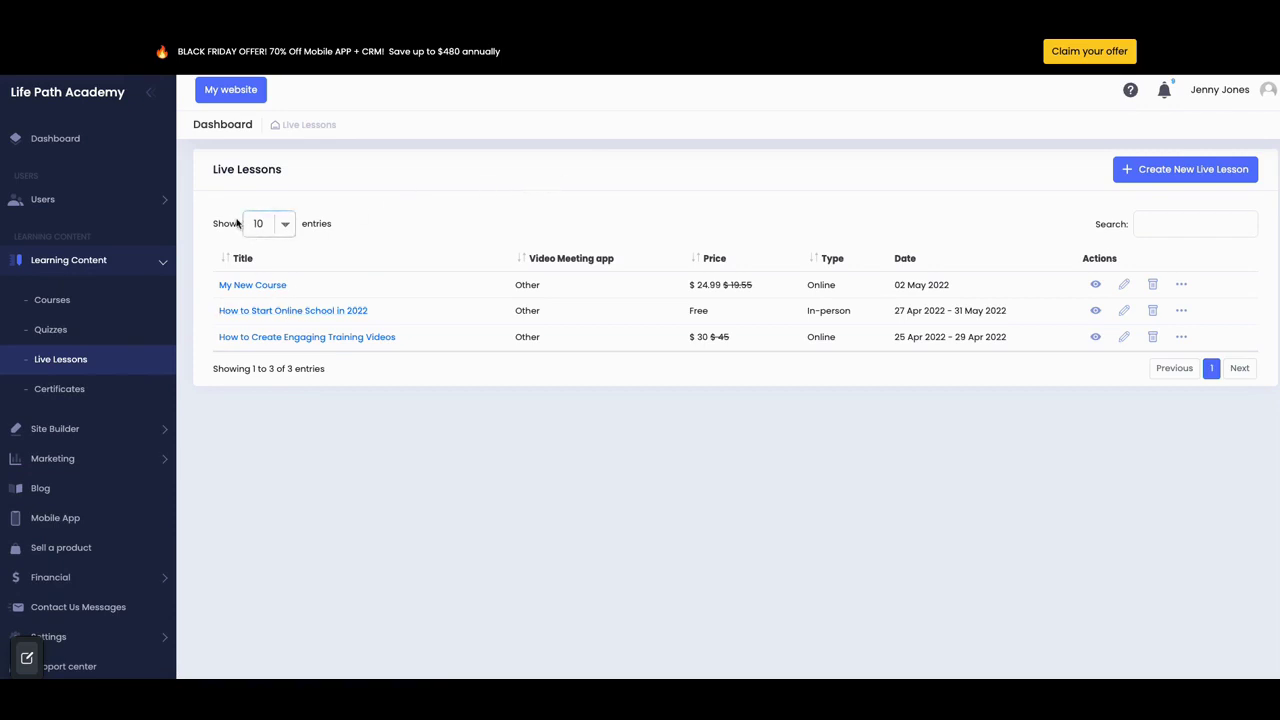
Step: Open the Certificates section under Learning Content and start a new certificate
left_click(57, 392)
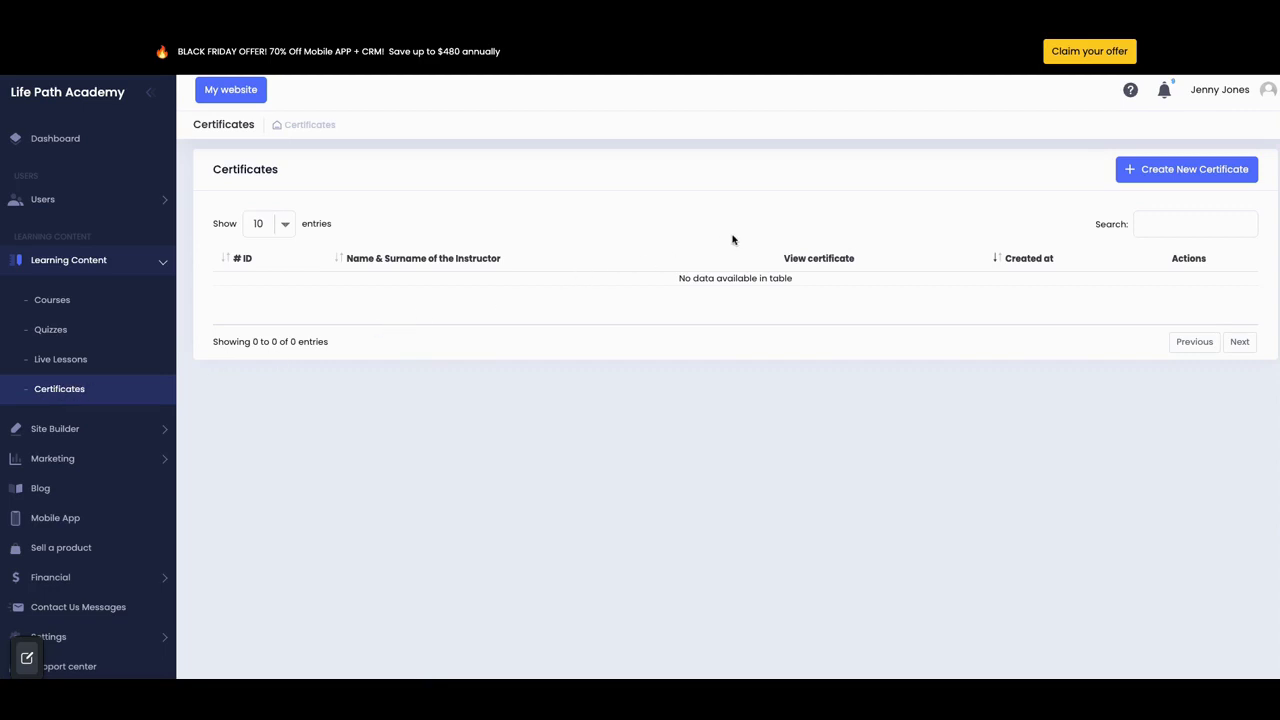
left_click(1173, 171)
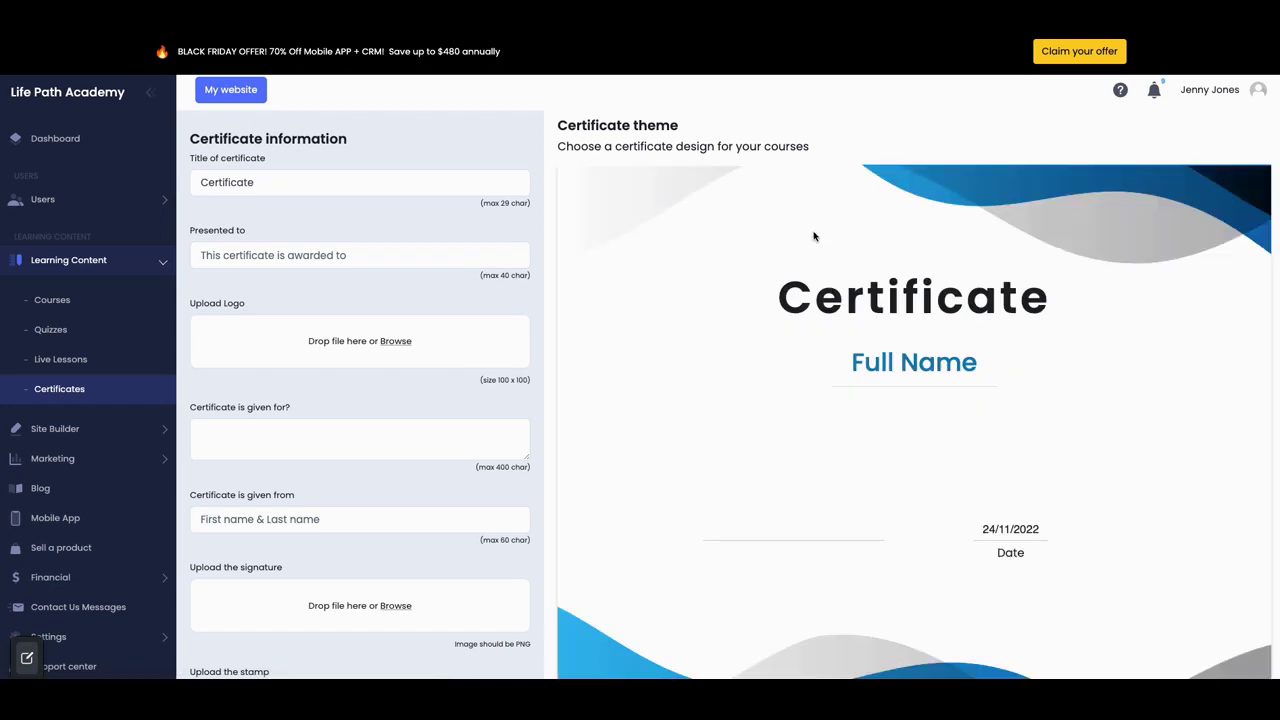
left_click(352, 254)
Step: Preview the certificate with the grey, blue and red line theme and with the gold-bordered theme
scroll(352, 254, "down", 4)
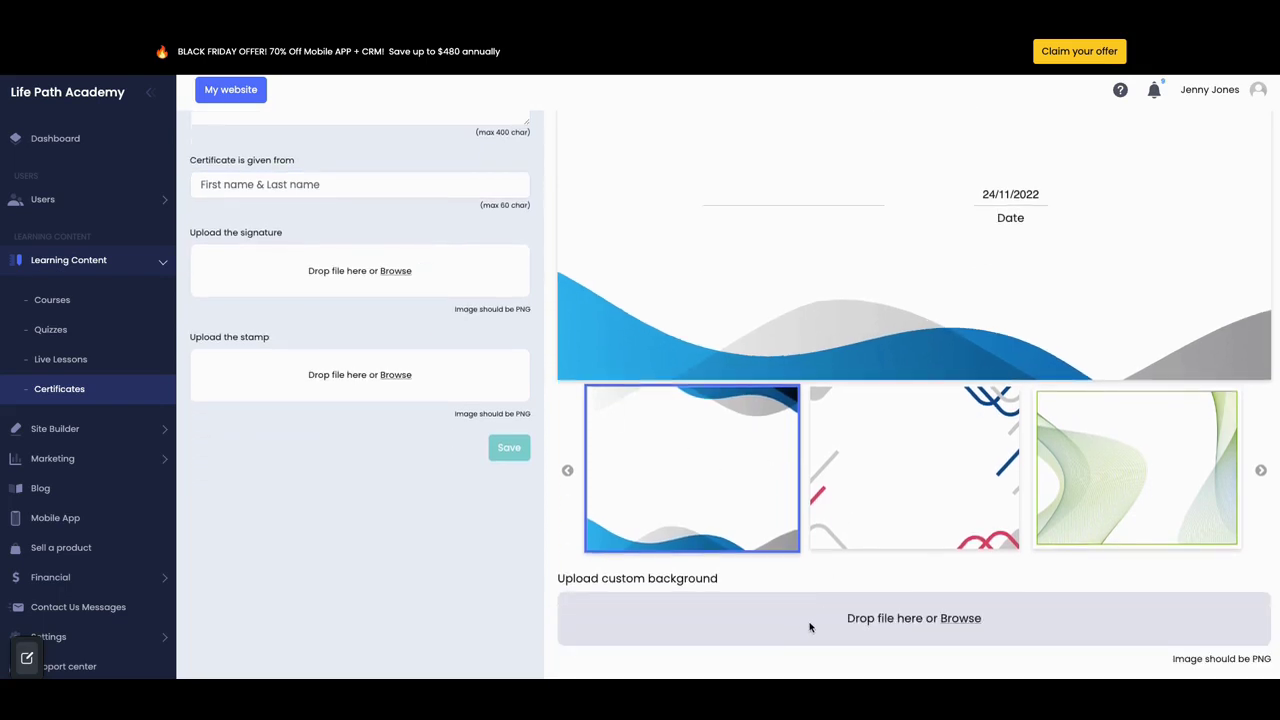
left_click(885, 472)
scroll(946, 461, "up", 1)
scroll(946, 461, "up", 3)
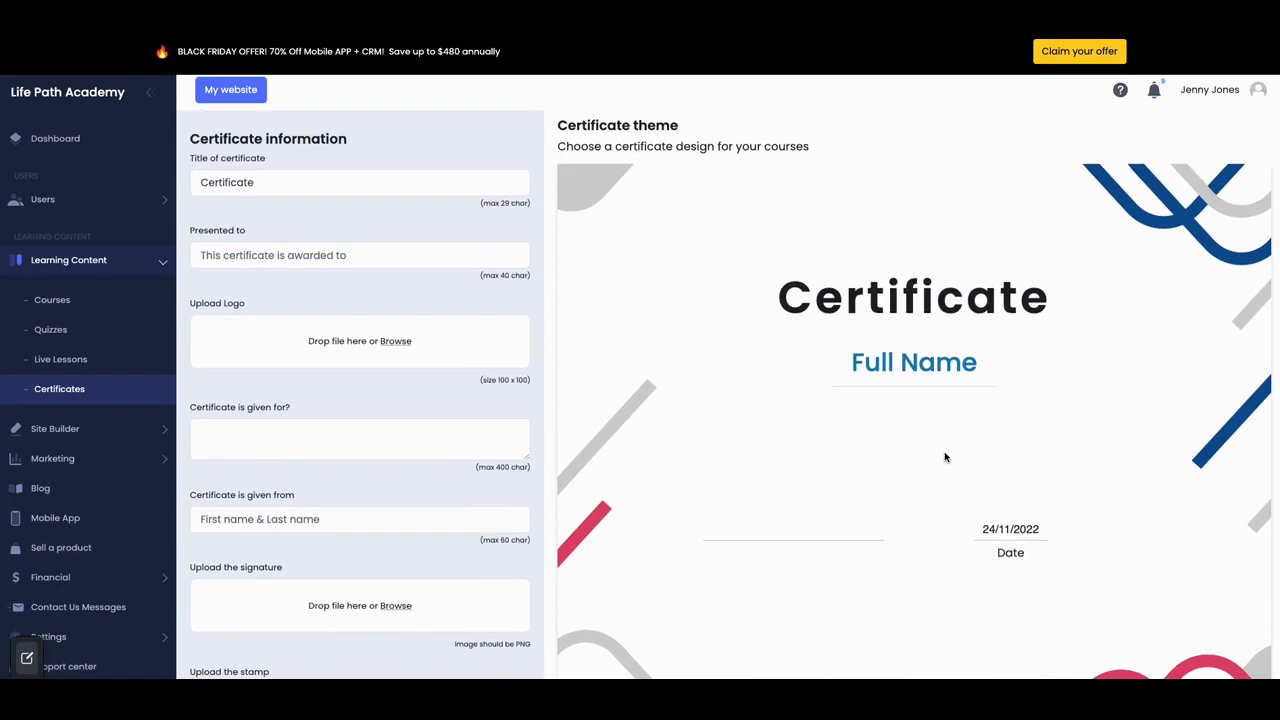
scroll(946, 463, "down", 2)
scroll(1023, 560, "down", 2)
left_click(1108, 592)
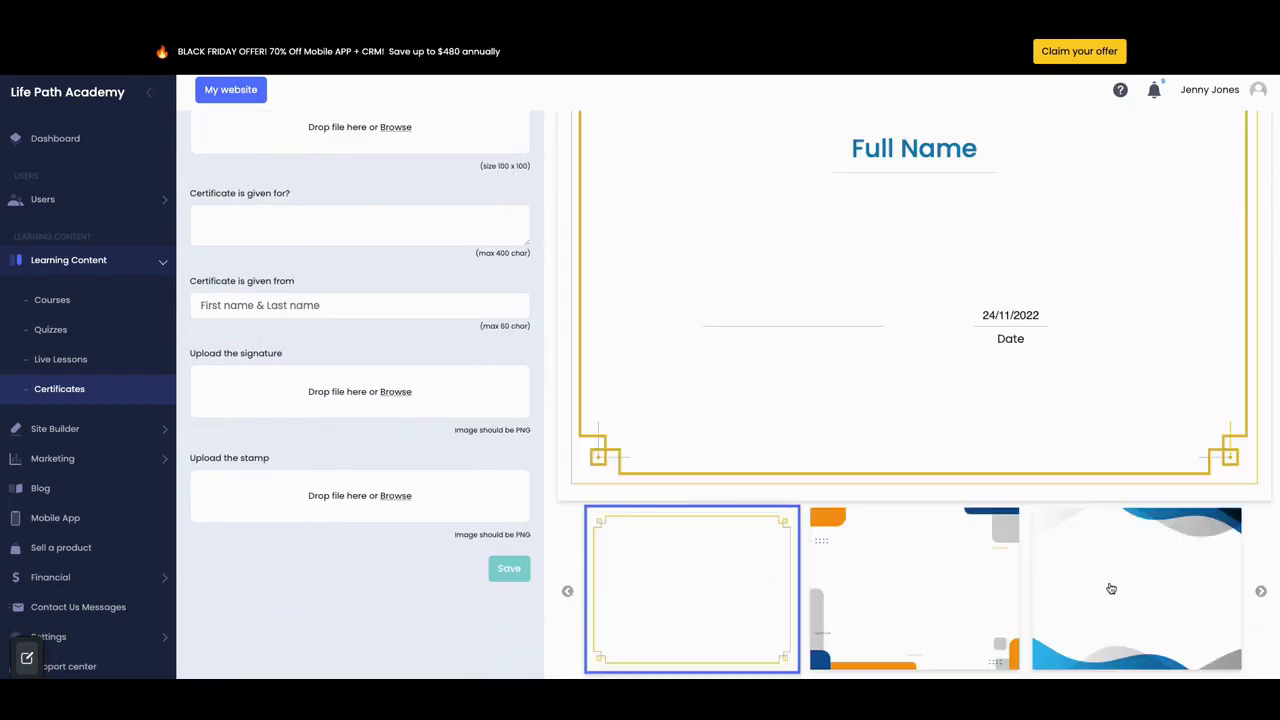
scroll(1025, 533, "up", 4)
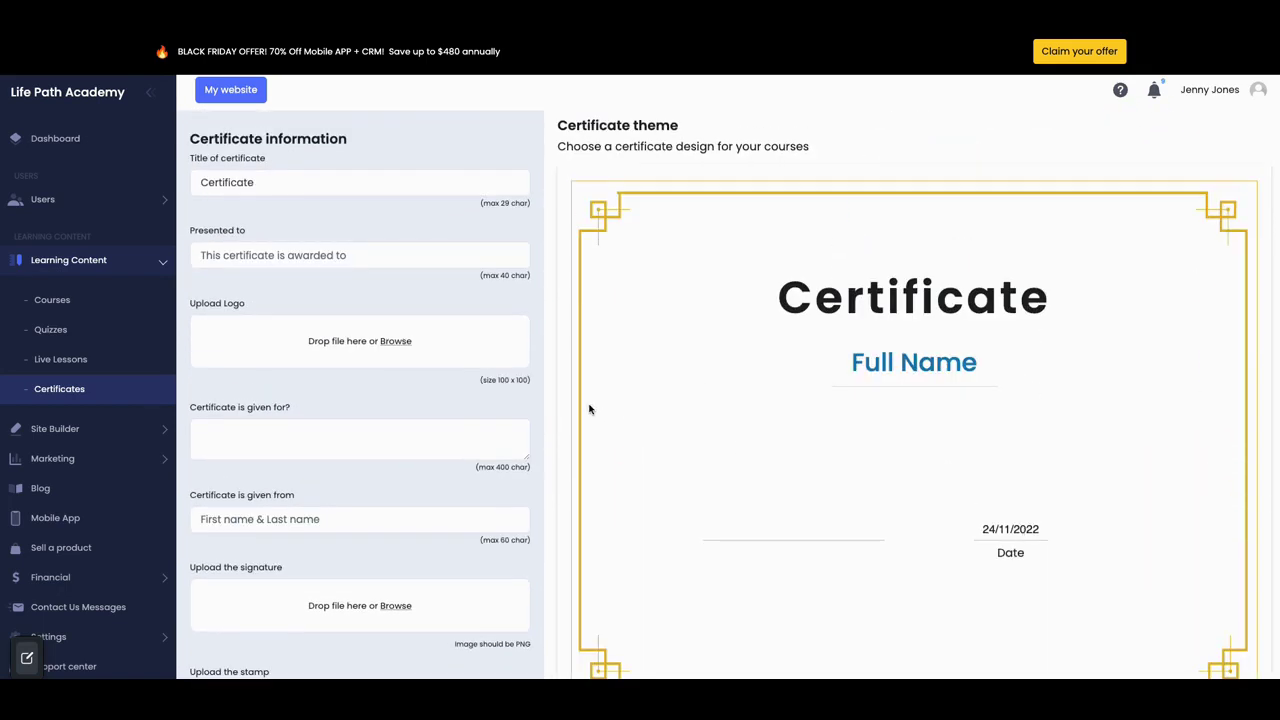
Step: Review the certificate information fields, from the title and logo down to the signature and stamp uploads
scroll(453, 386, "down", 1)
scroll(453, 386, "down", 1)
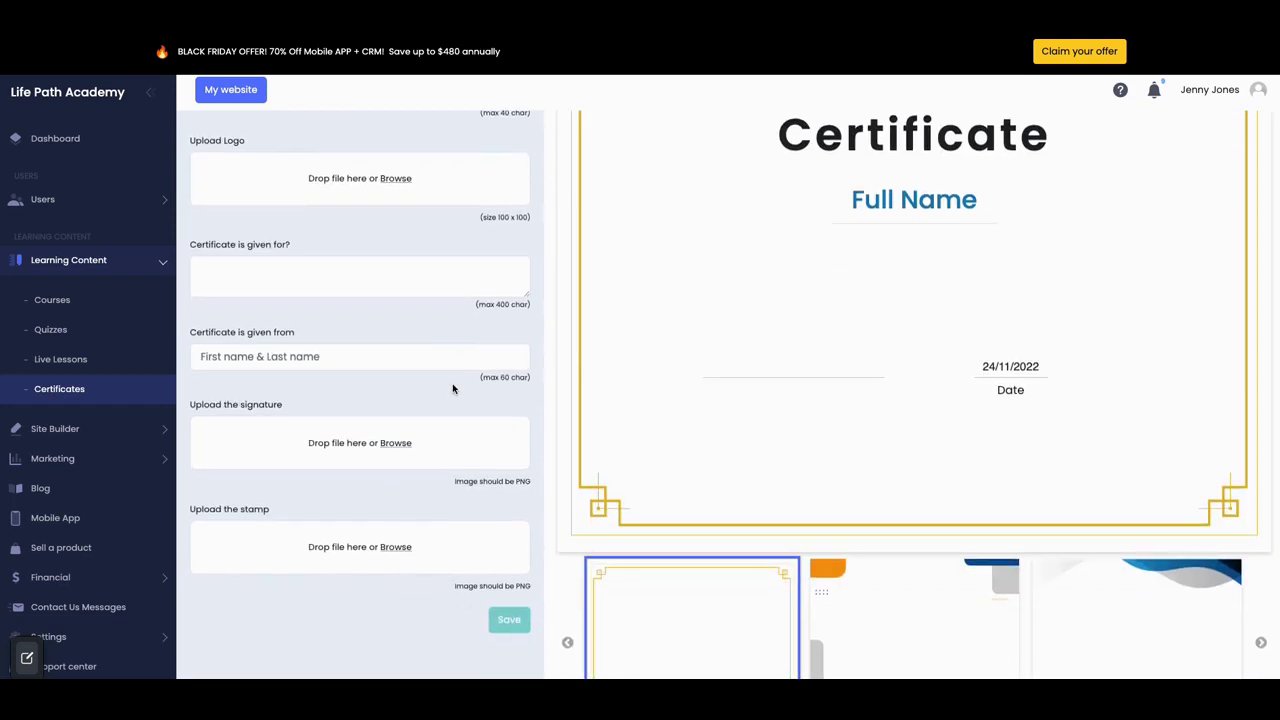
scroll(451, 388, "up", 2)
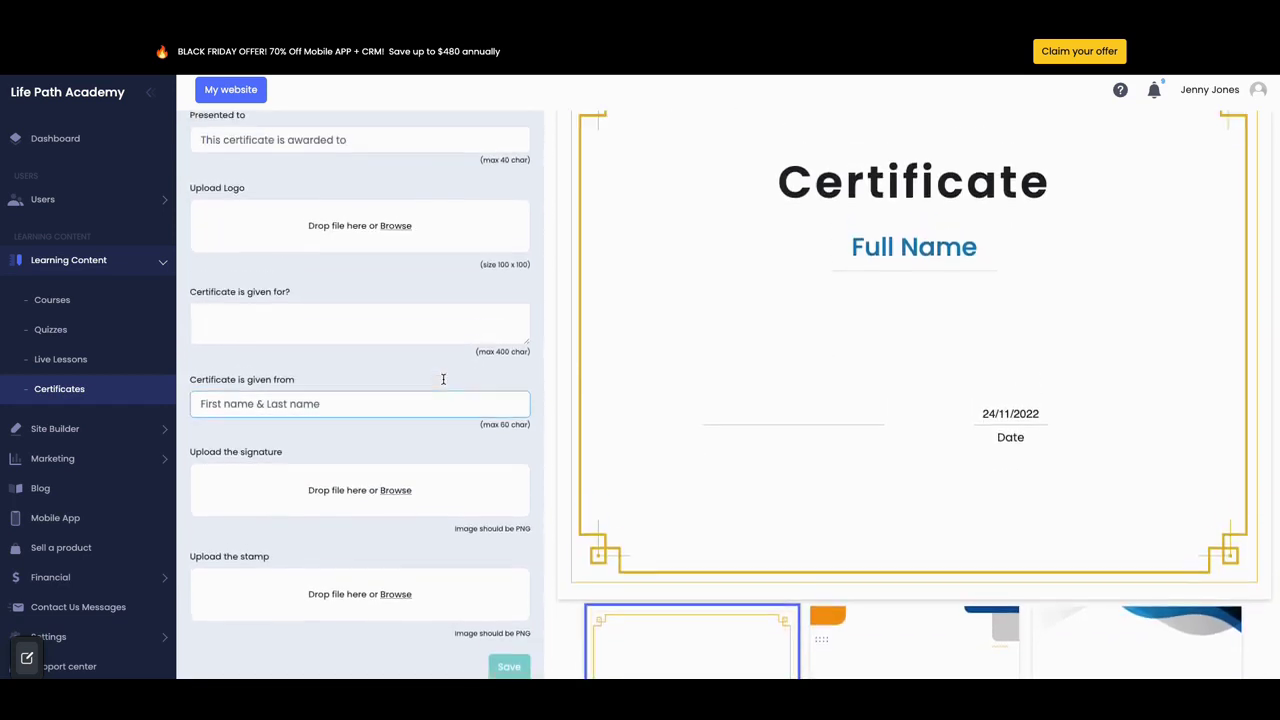
scroll(442, 378, "up", 1)
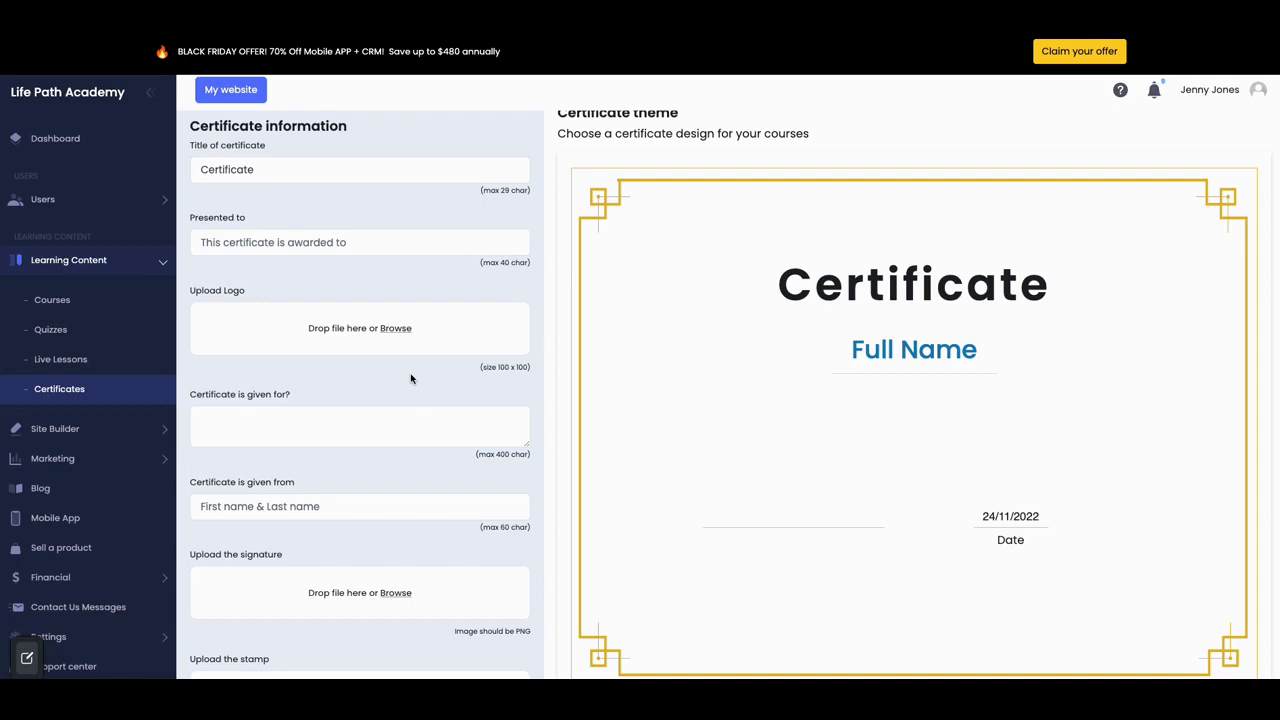
scroll(410, 378, "down", 2)
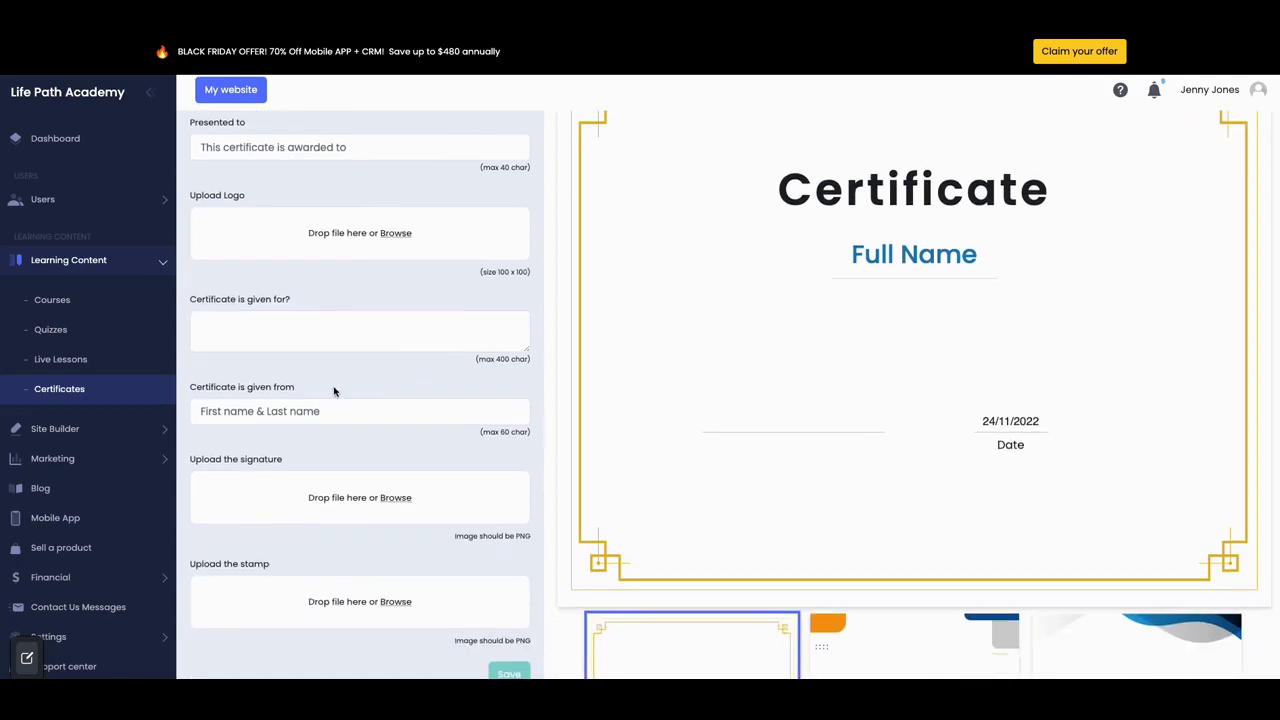
Step: Look over the Marketing options, from Bundles and Memberships down to Forms
left_click(62, 458)
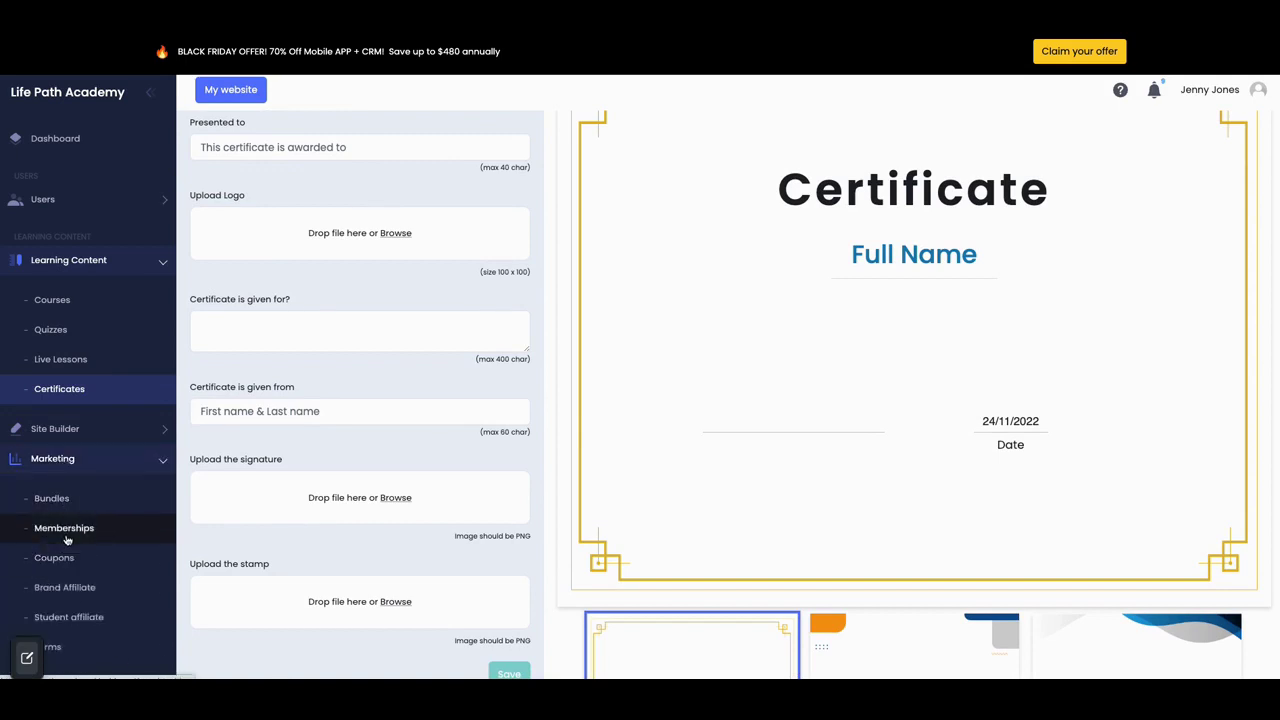
scroll(72, 535, "down", 1)
scroll(71, 533, "down", 1)
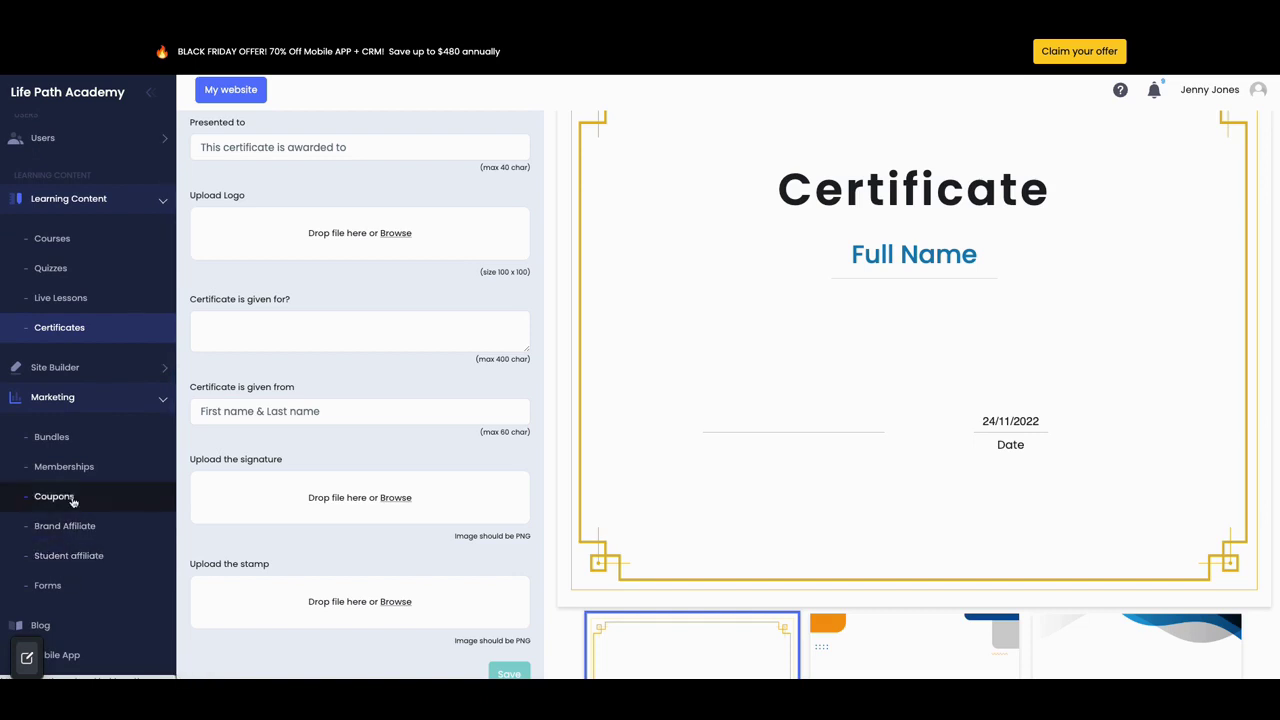
scroll(84, 430, "up", 1)
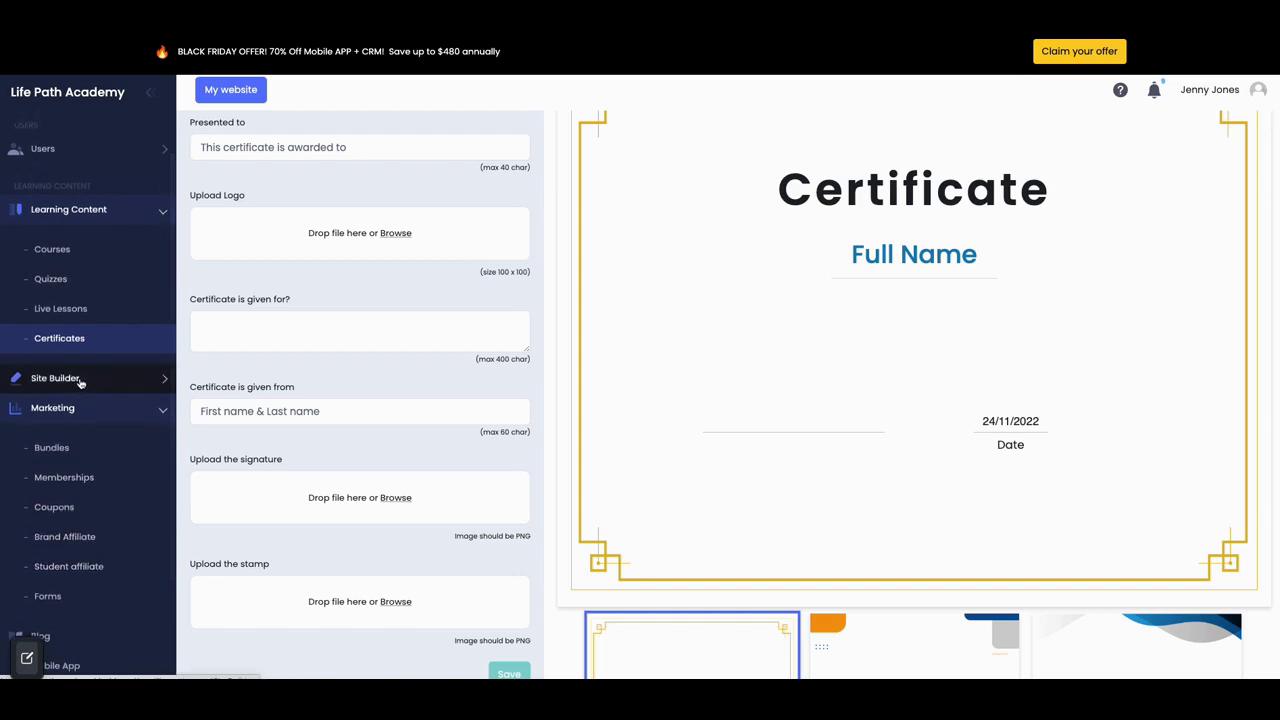
Step: Open the Branding page under Site Builder and examine its website name, logo, favicon and color settings
left_click(80, 381)
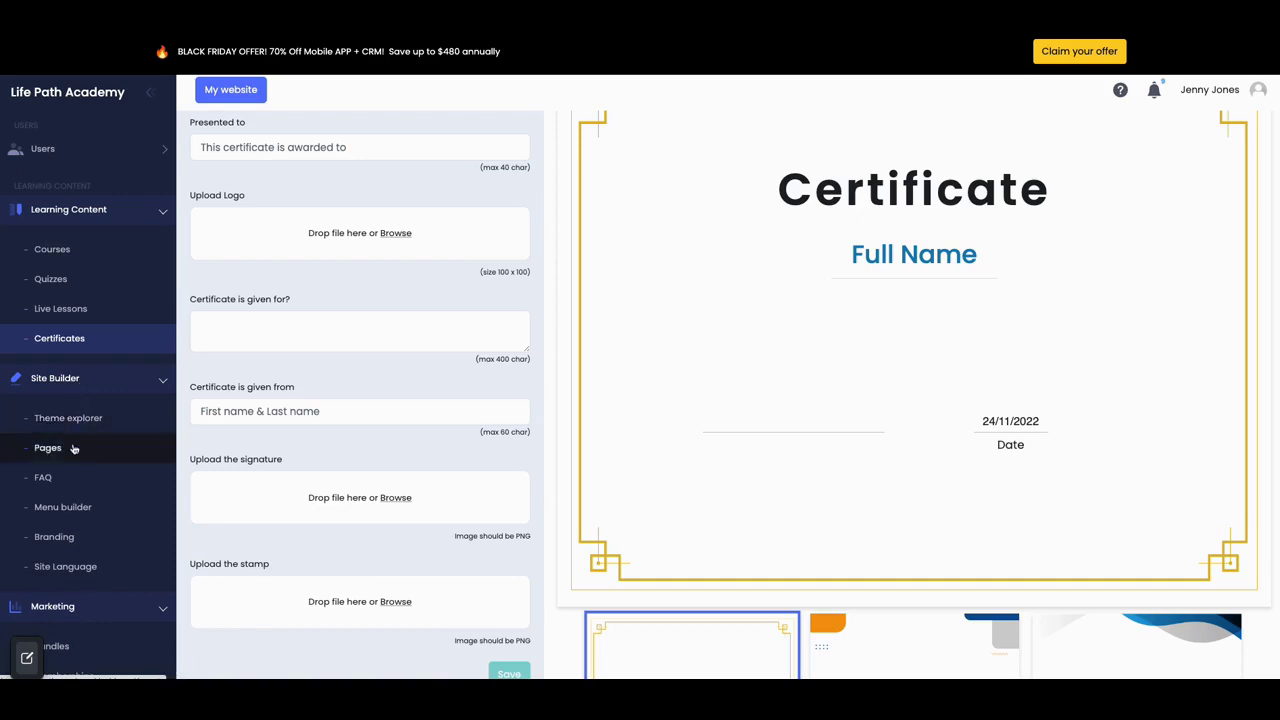
left_click(55, 537)
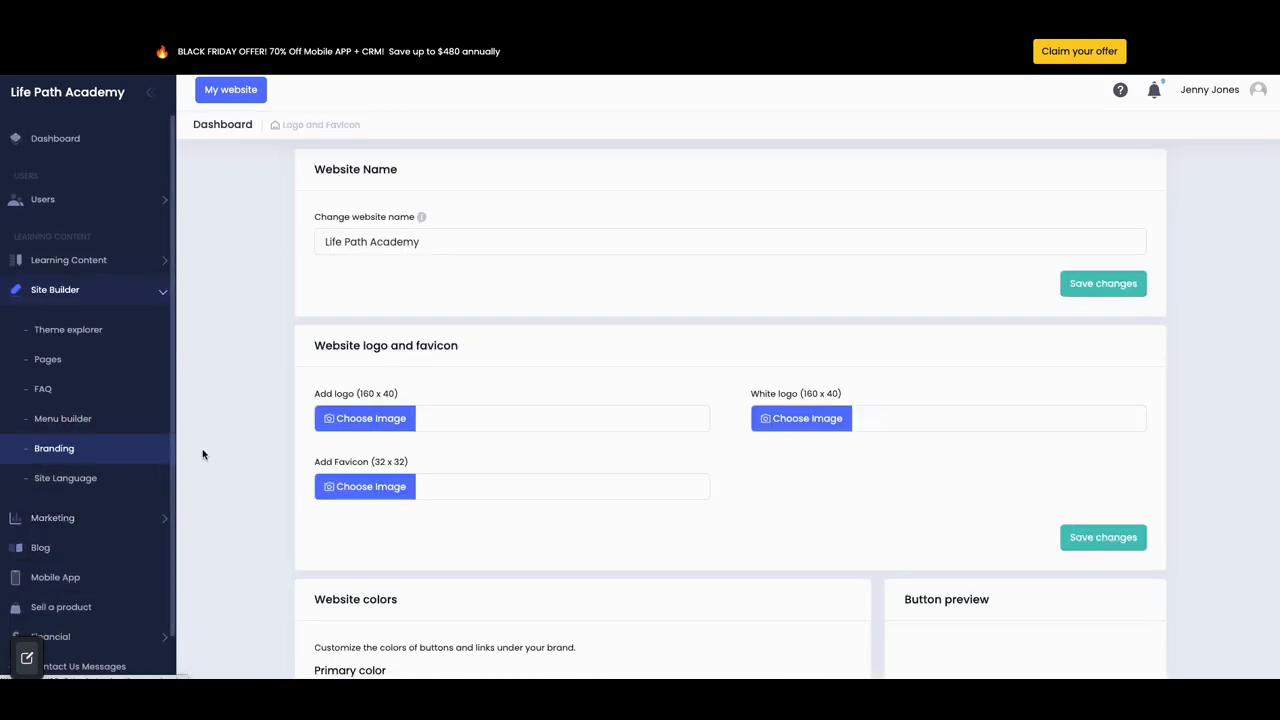
scroll(830, 270, "down", 9)
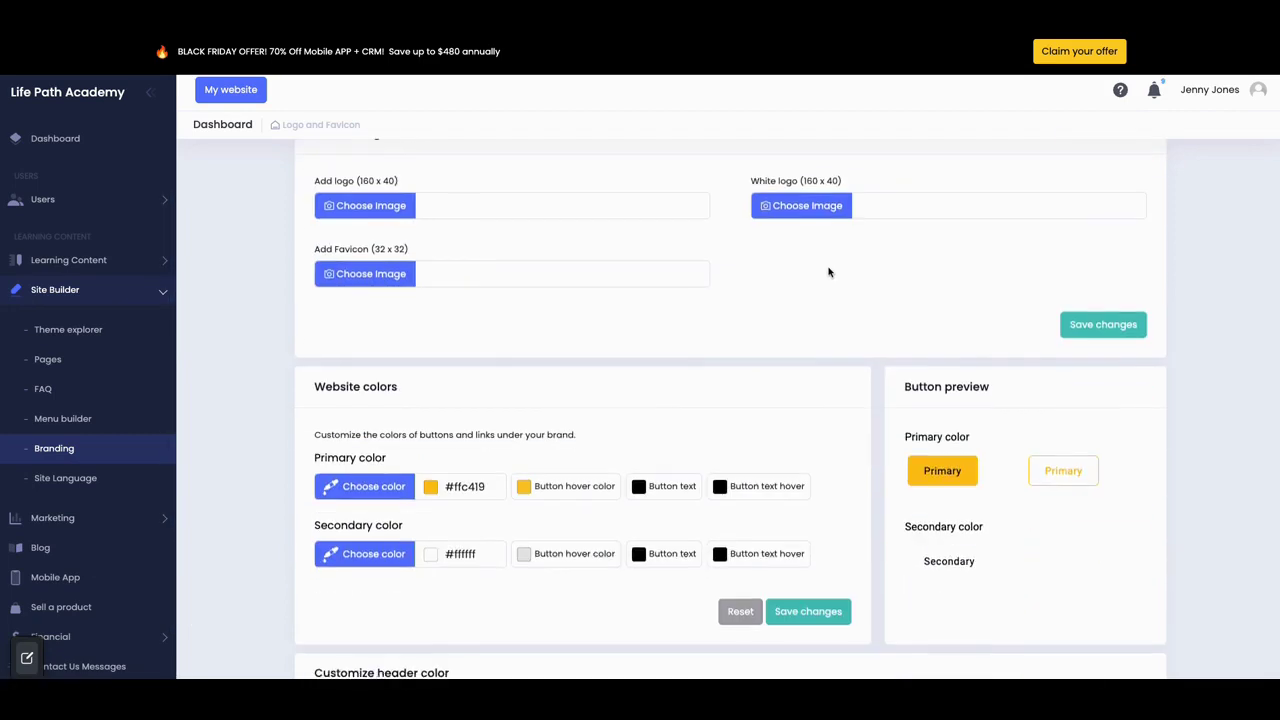
scroll(829, 271, "up", 8)
scroll(823, 272, "up", 1)
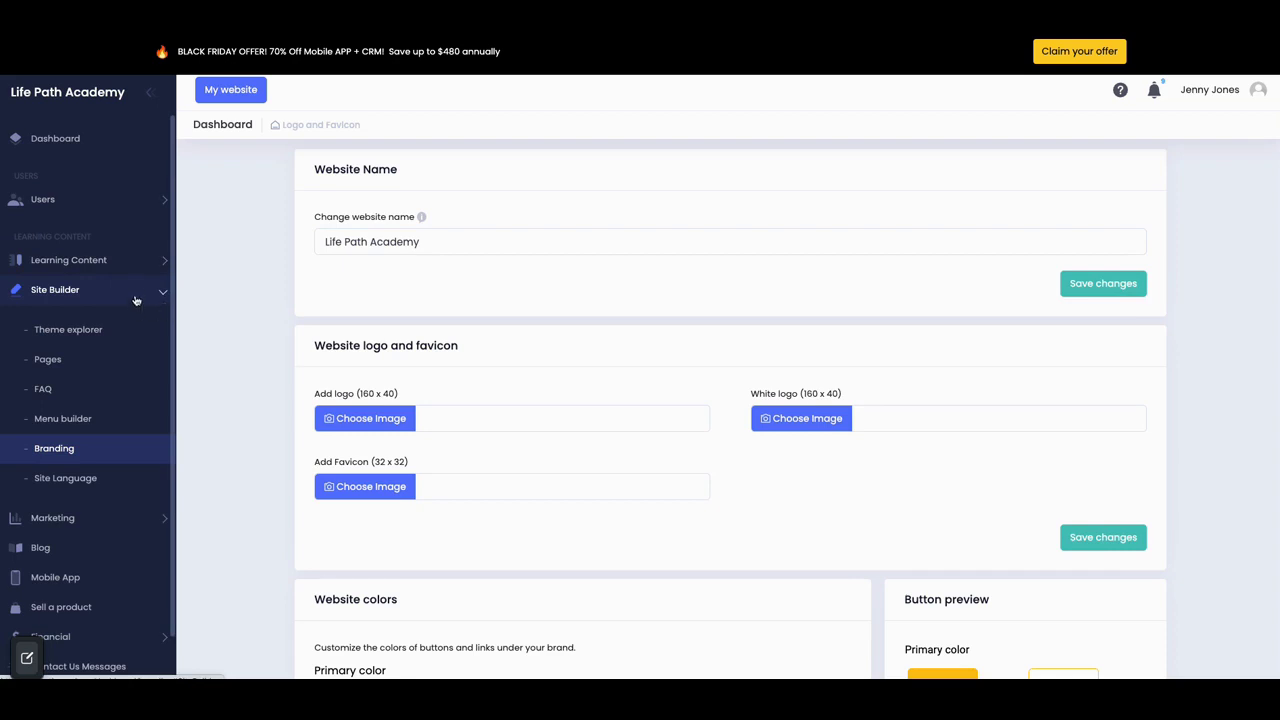
scroll(136, 289, "down", 3)
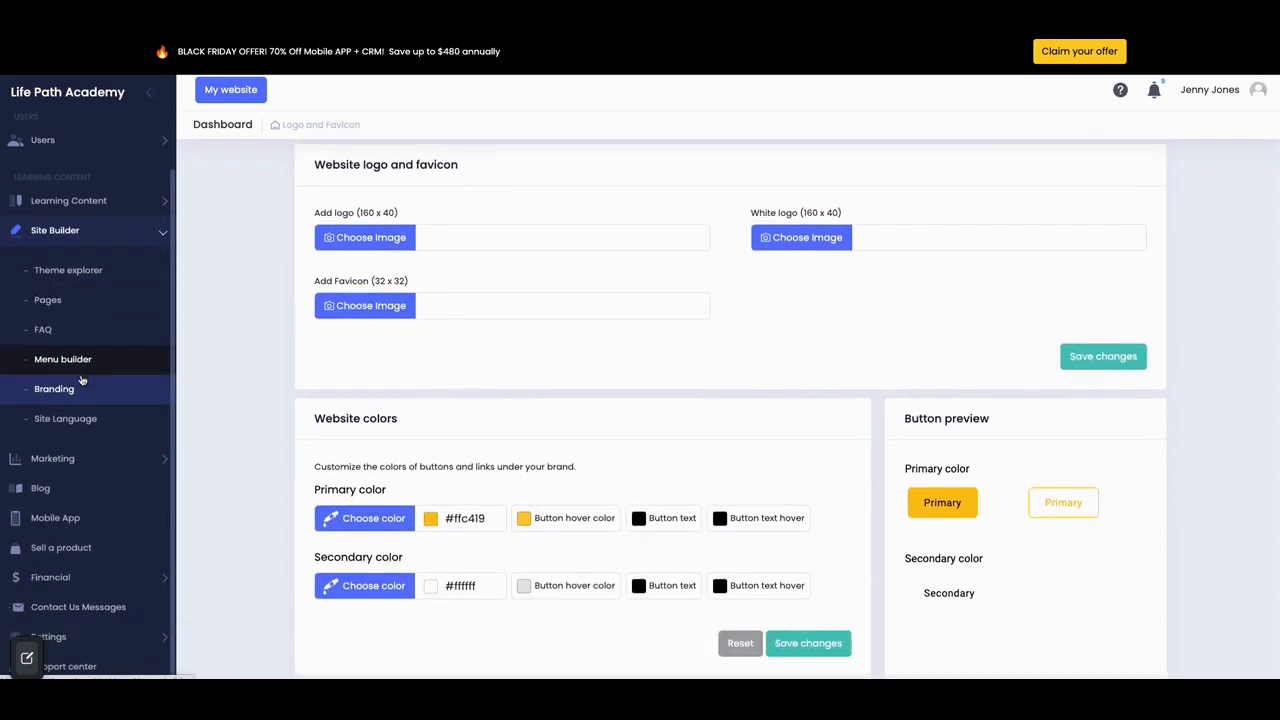
scroll(85, 440, "up", 2)
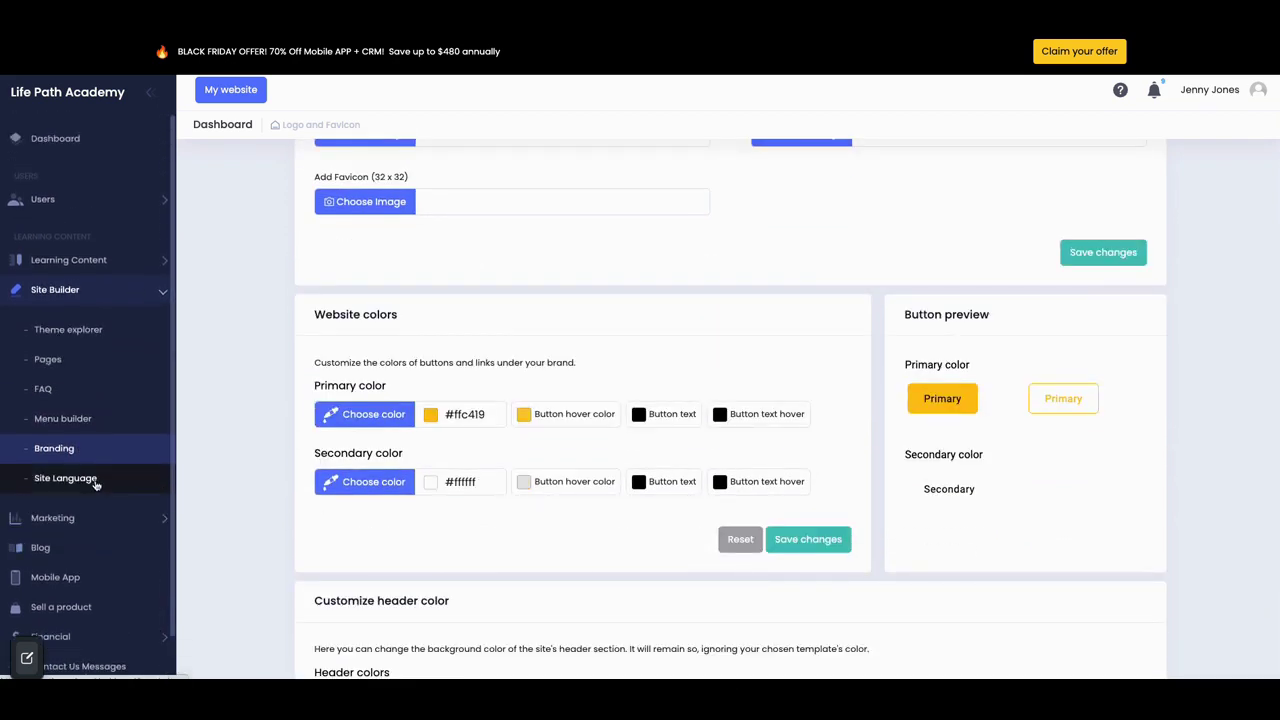
Step: Open the Integrations page under Settings to see the supported apps and script fields
scroll(86, 500, "down", 3)
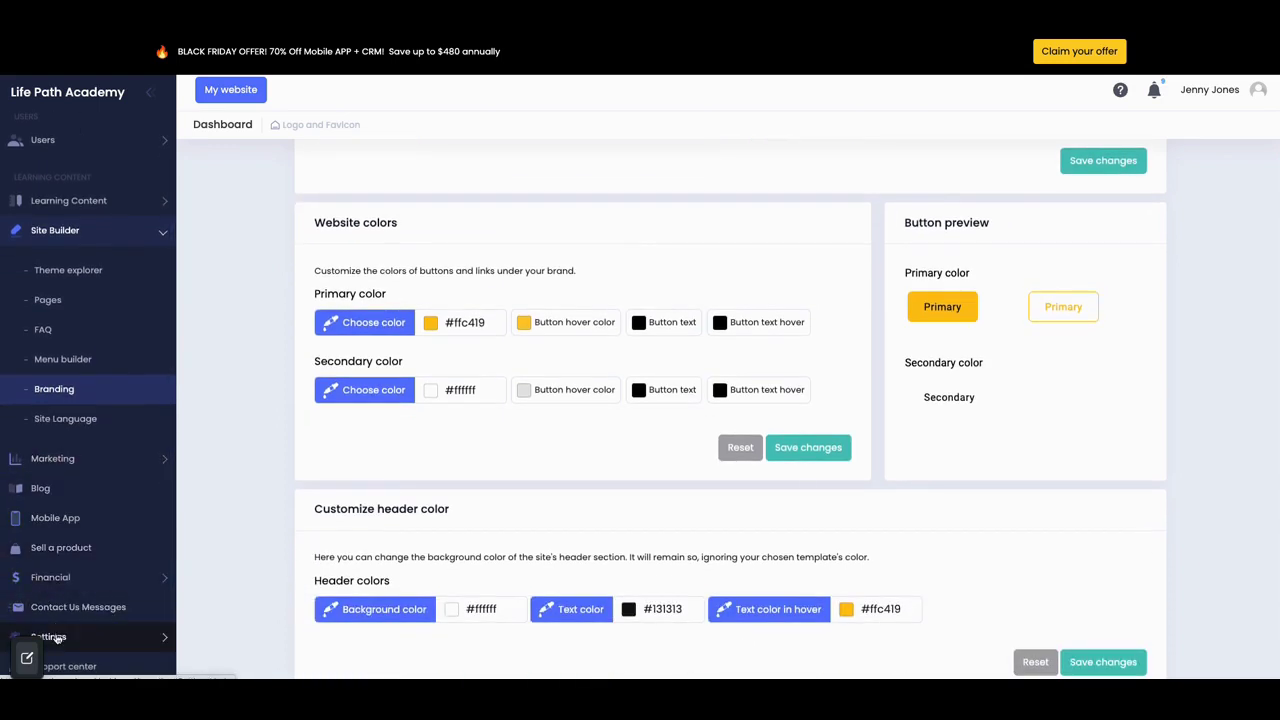
left_click(57, 637)
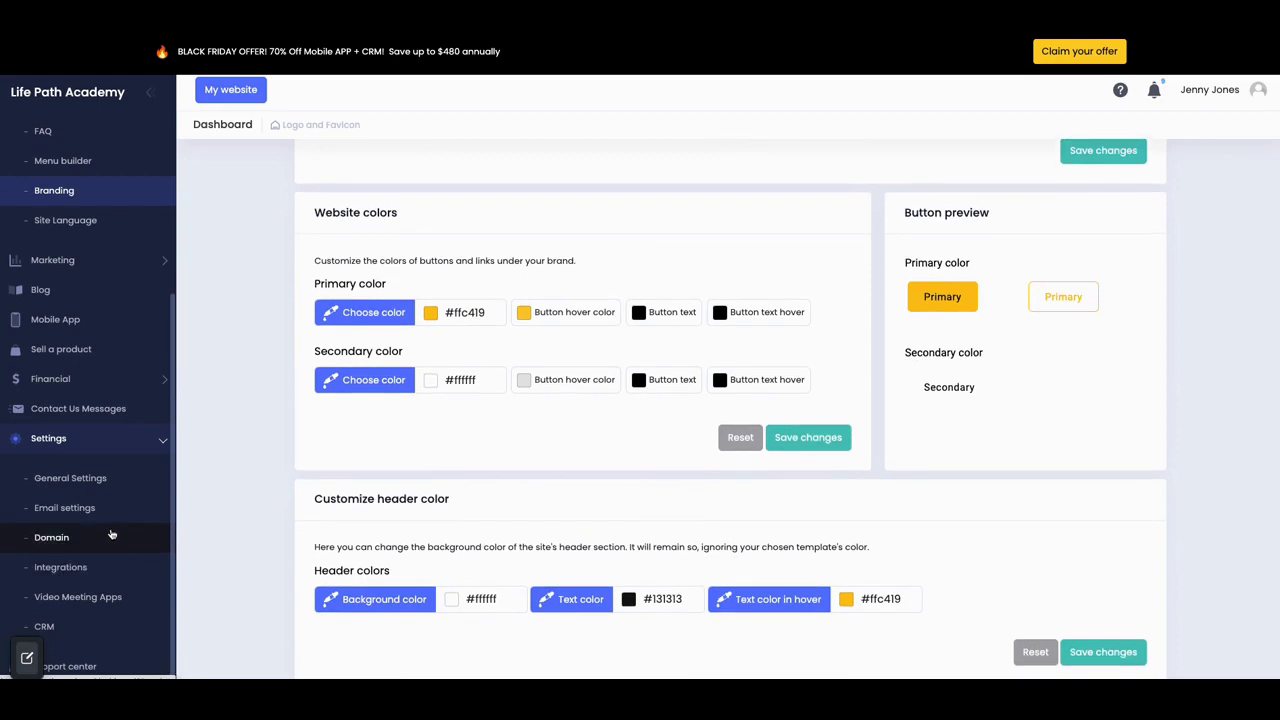
left_click(61, 570)
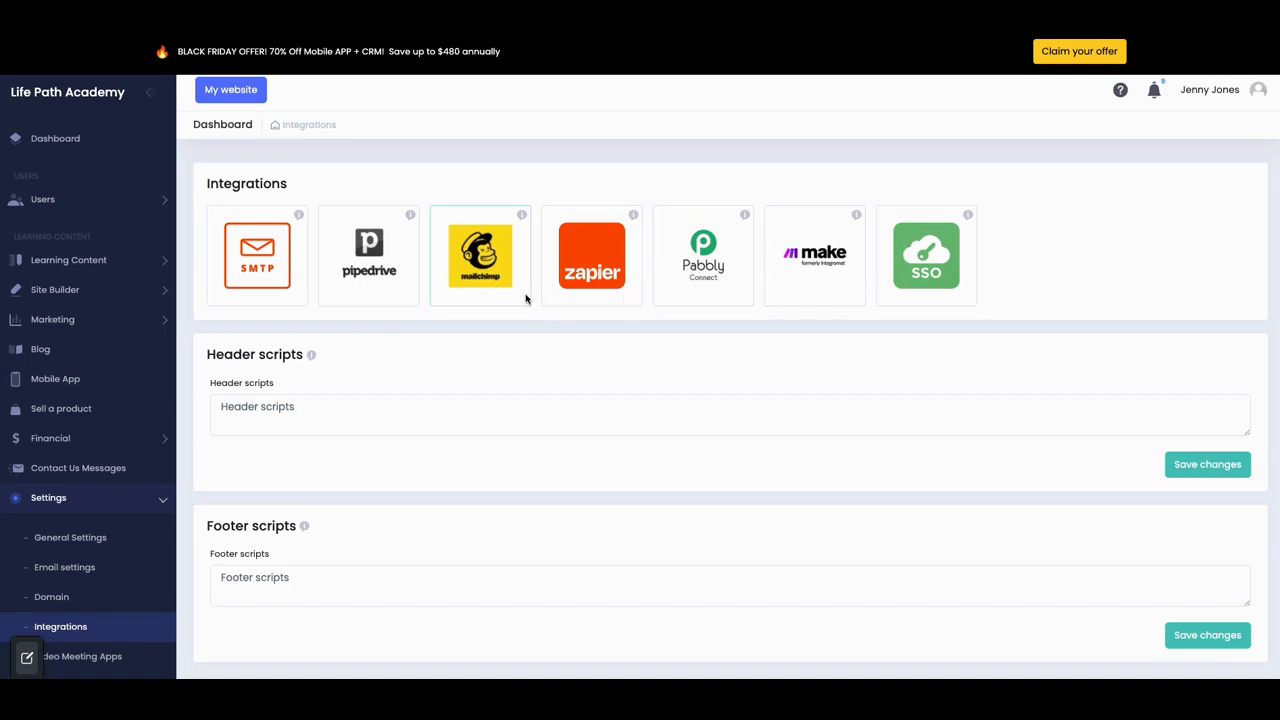
left_click(275, 425)
scroll(534, 316, "down", 1)
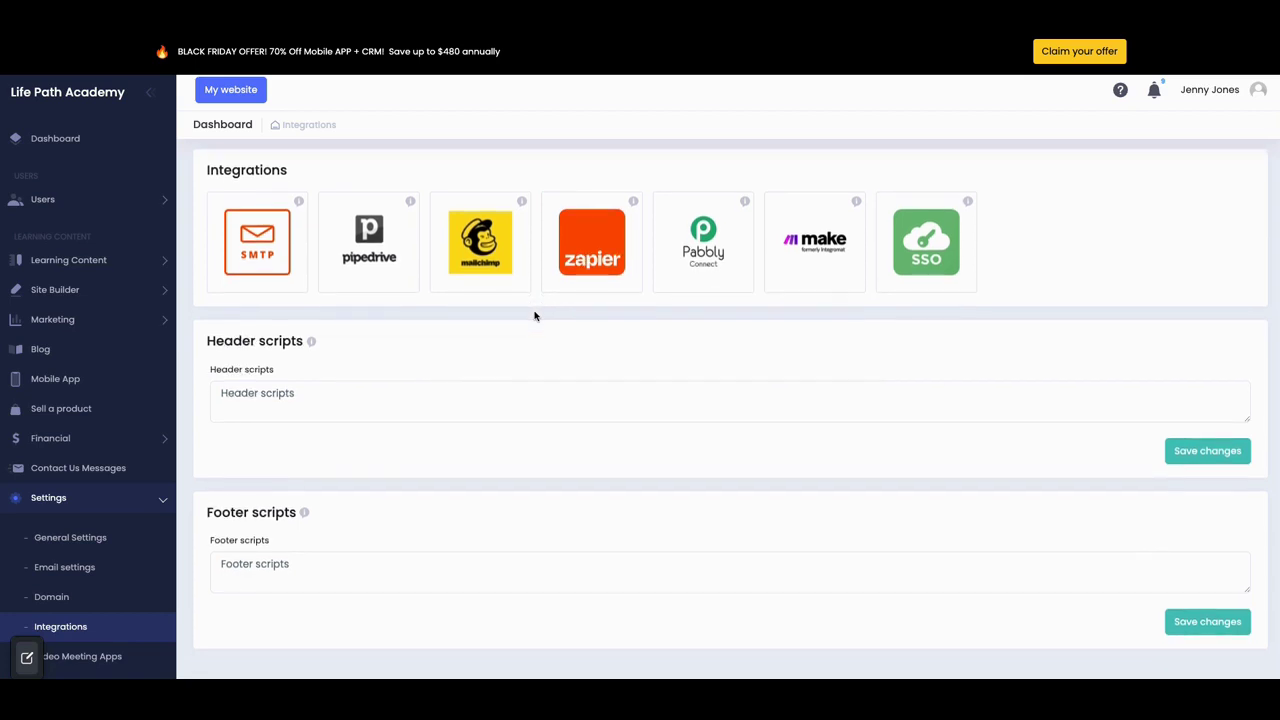
scroll(534, 316, "up", 1)
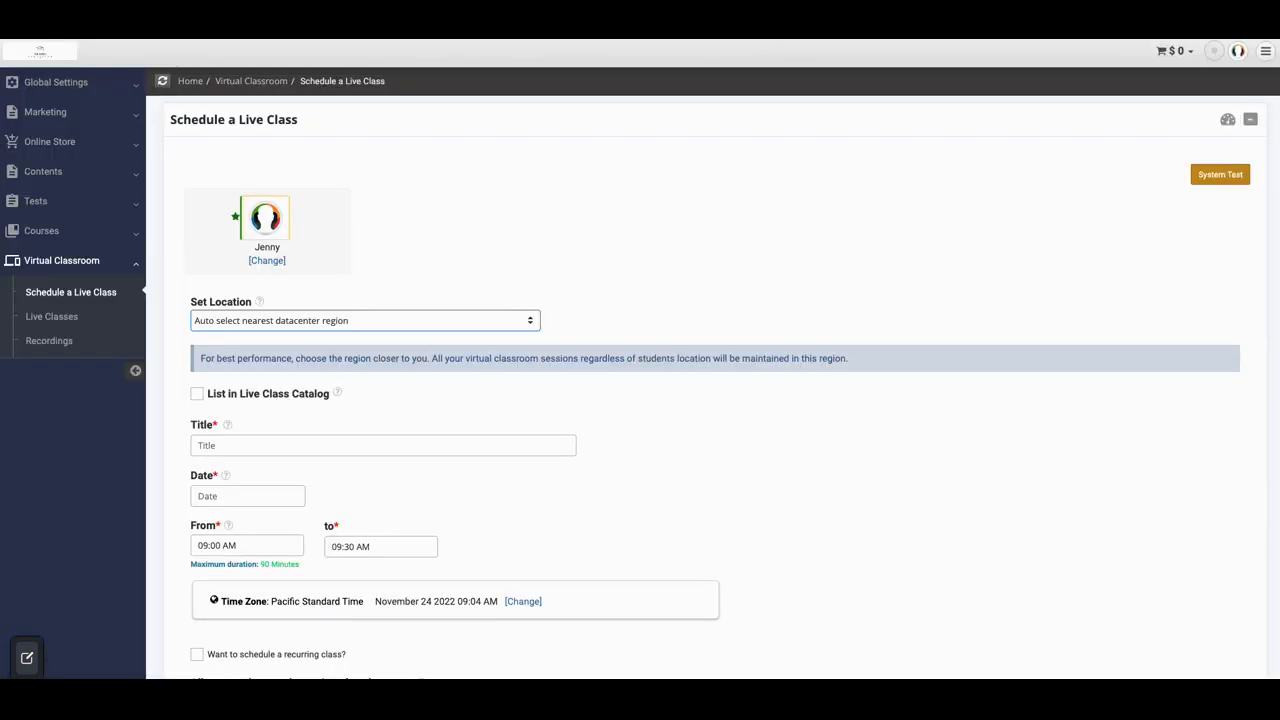
Step: Switch to BrainCert, open Extensions under Global Settings and review the native extensions from Calendar to Cookie Policy (GDPR)
left_click(57, 83)
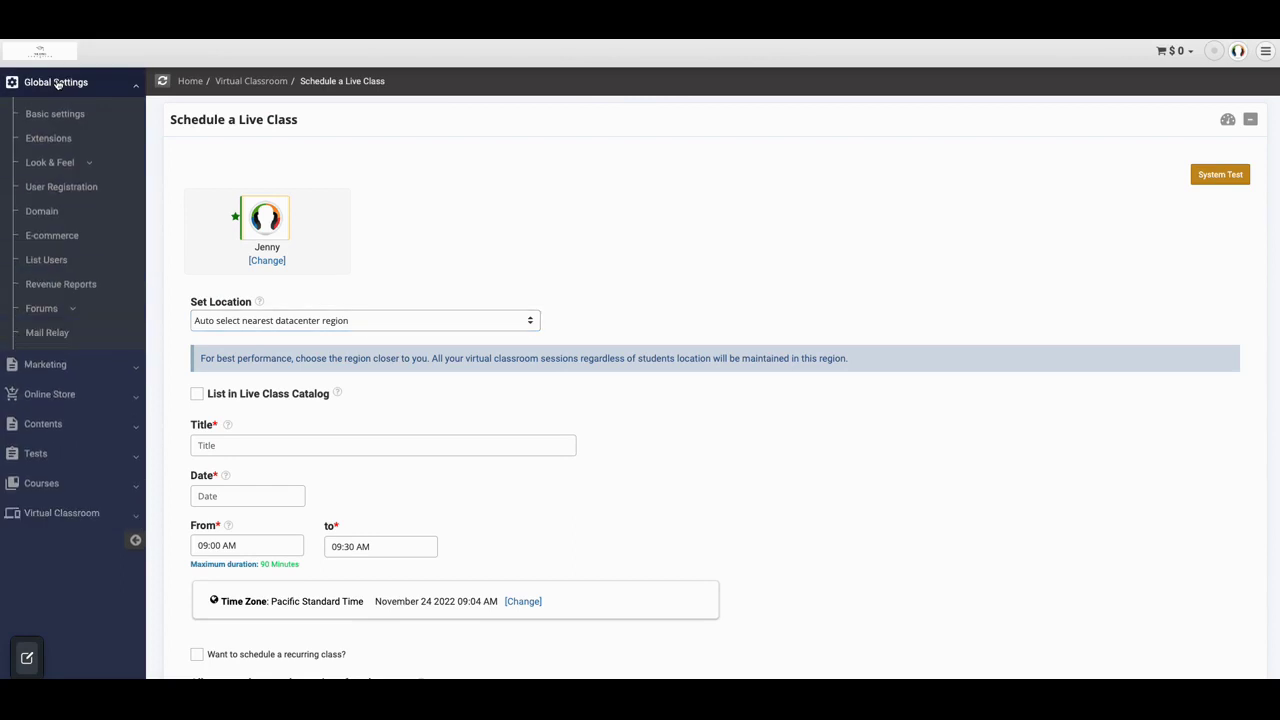
left_click(45, 140)
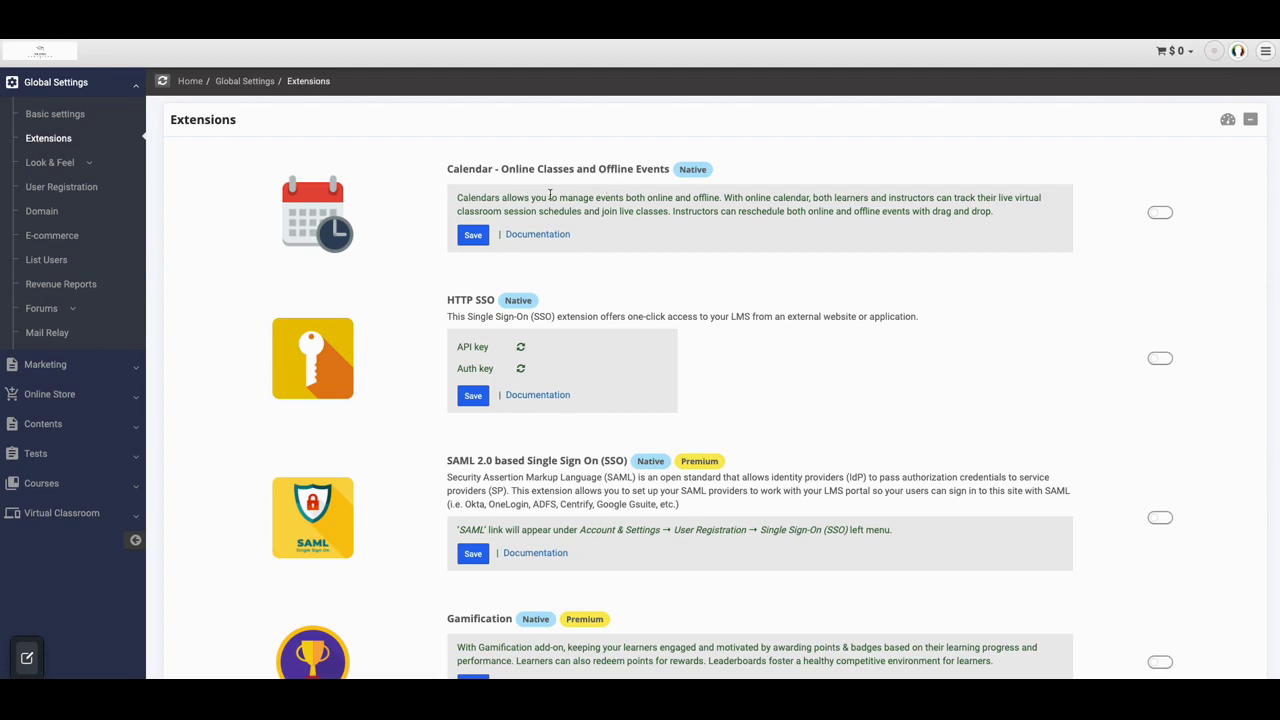
scroll(454, 224, "down", 3)
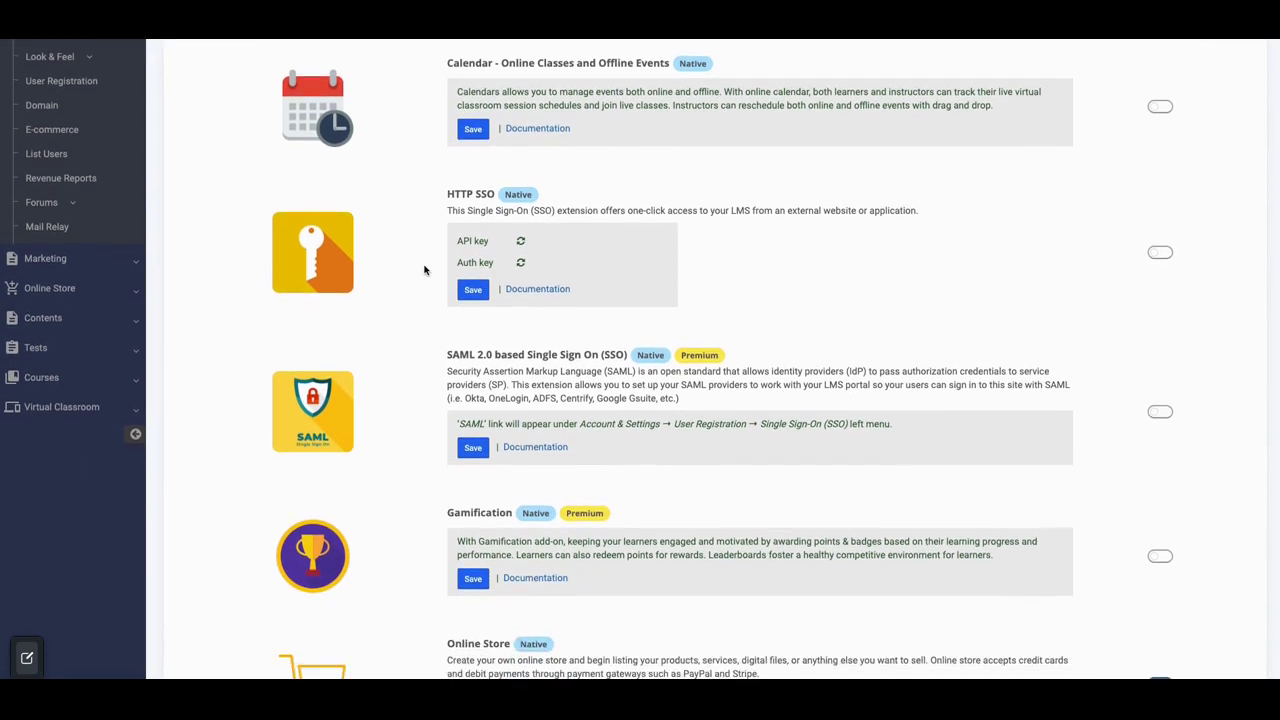
scroll(424, 270, "down", 1)
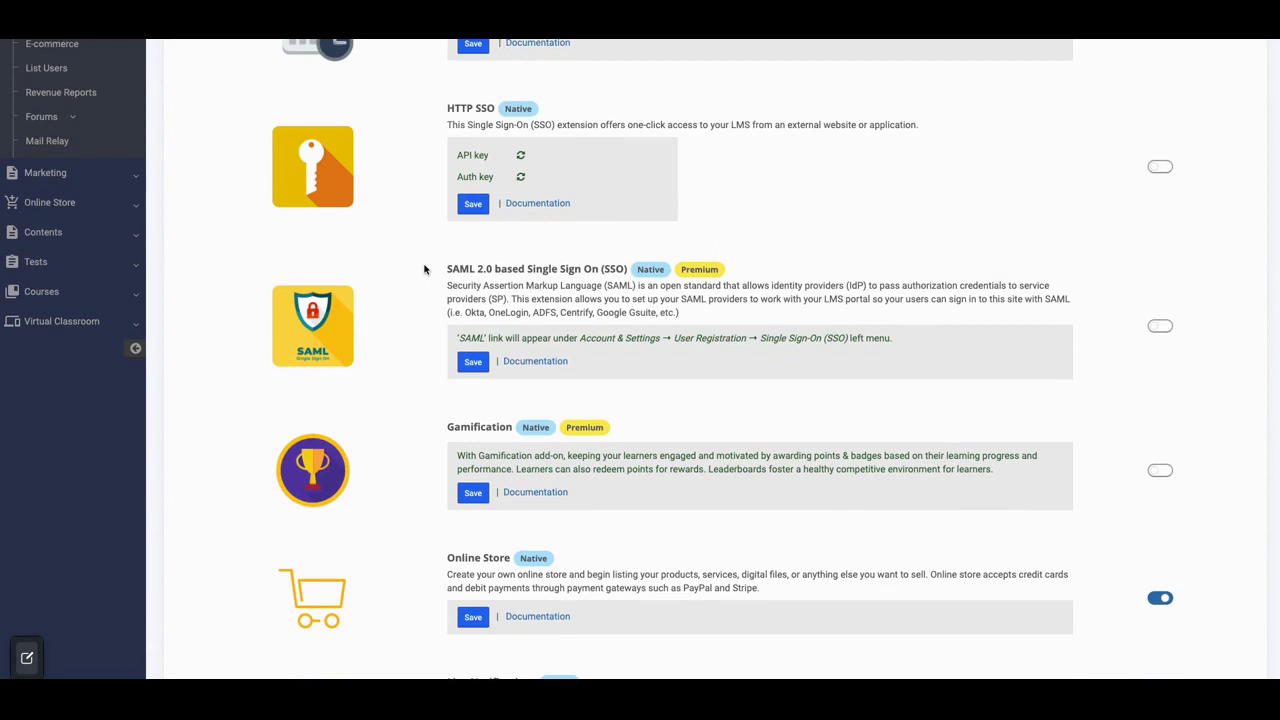
scroll(440, 345, "down", 1)
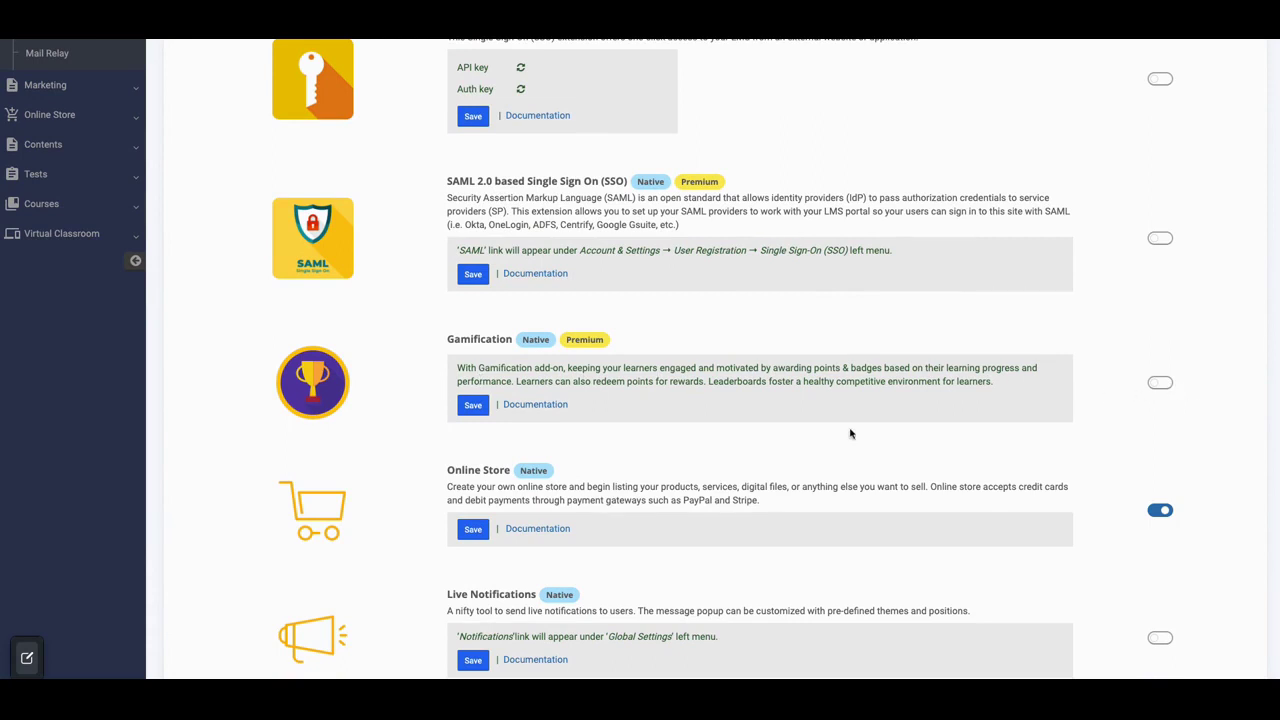
scroll(848, 434, "down", 1)
scroll(744, 442, "down", 2)
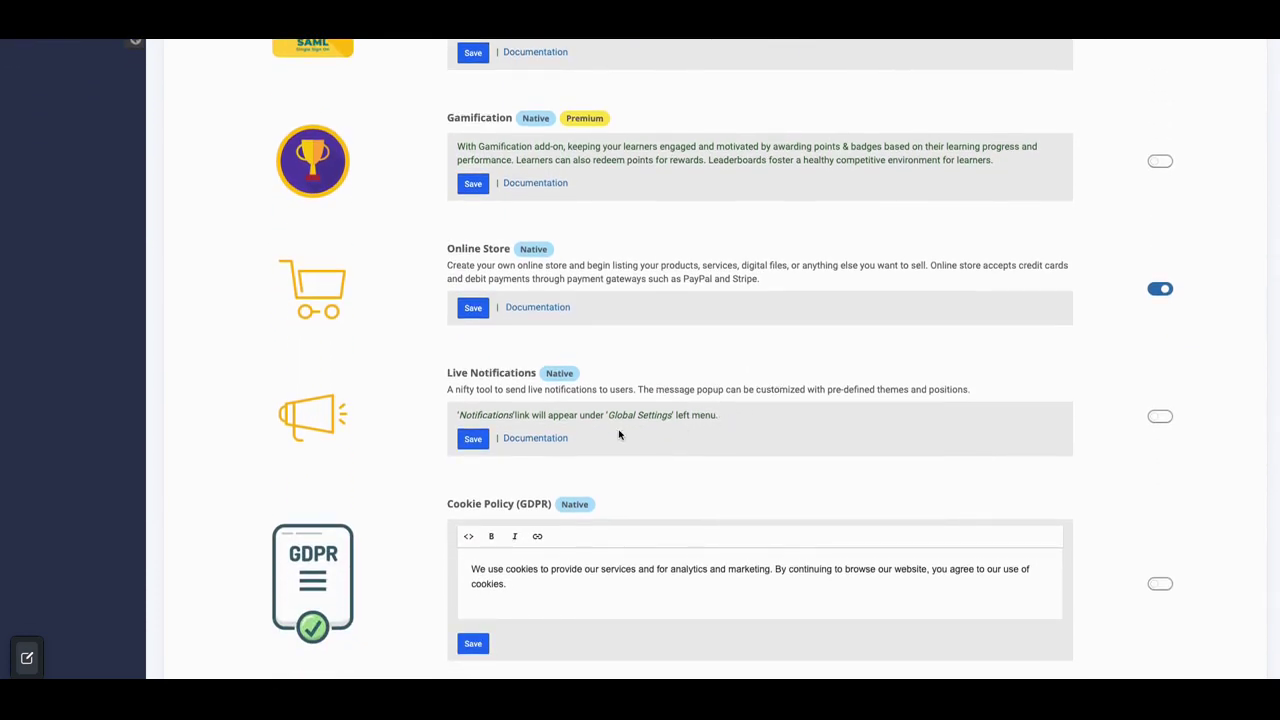
scroll(615, 435, "down", 3)
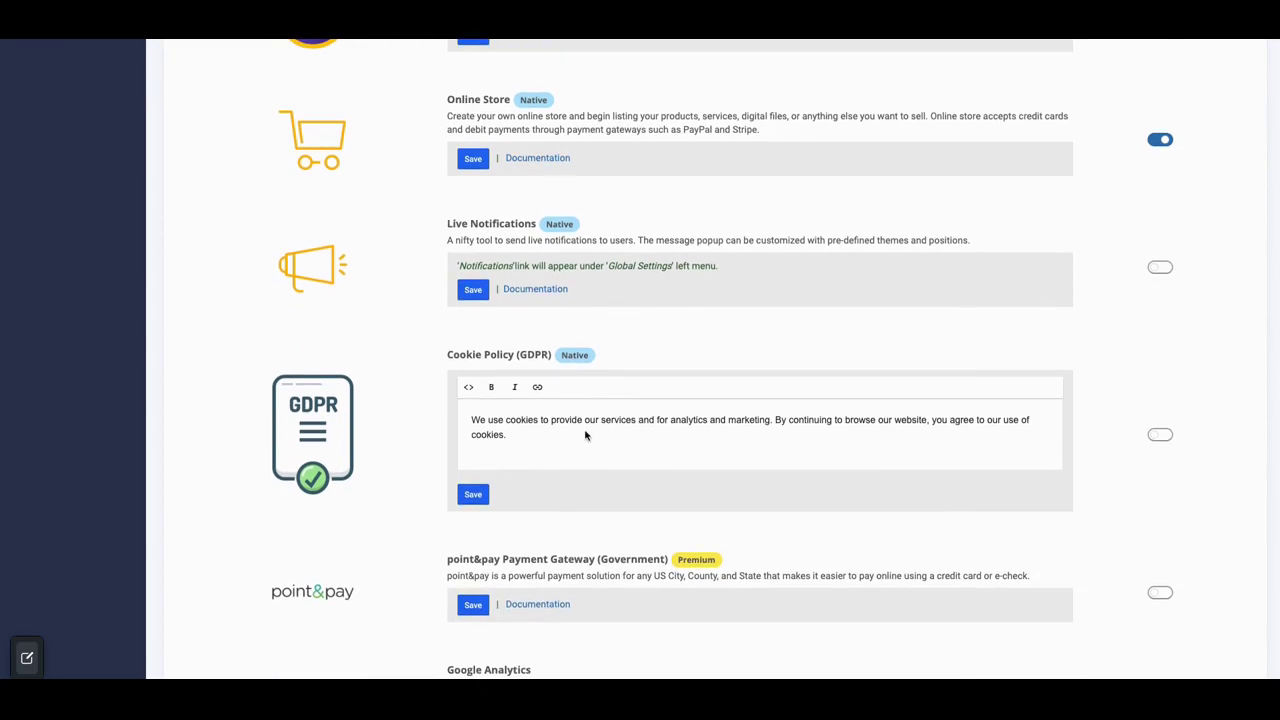
Step: Review the third-party extensions, from point&pay and Google Analytics through MailChimp, Intercom and Facebook pixel to Tawk
scroll(535, 441, "down", 7)
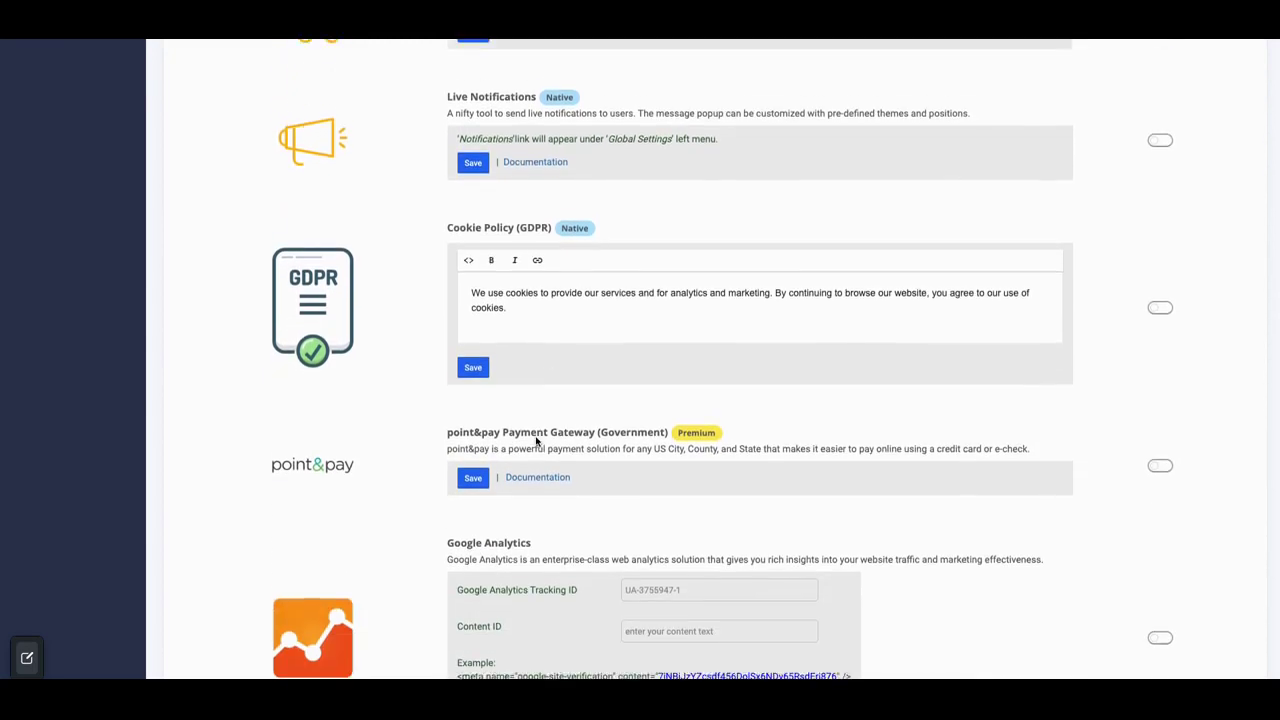
scroll(535, 441, "down", 7)
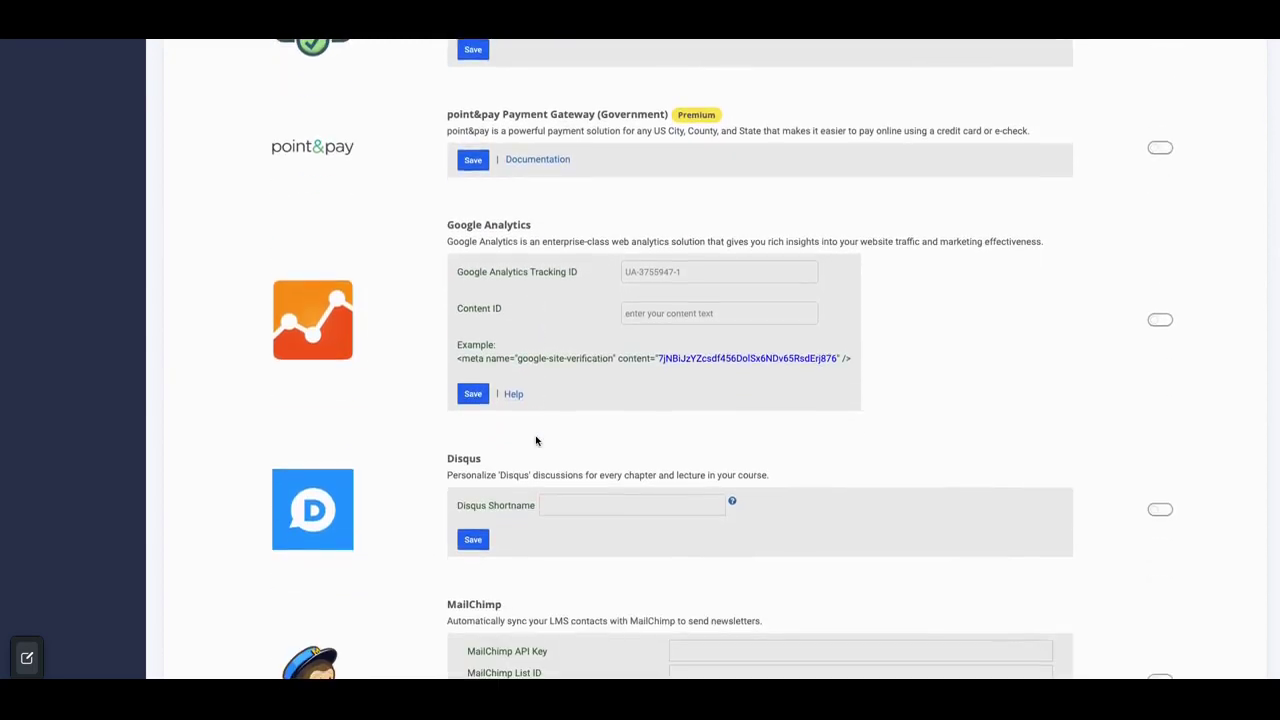
scroll(535, 437, "down", 8)
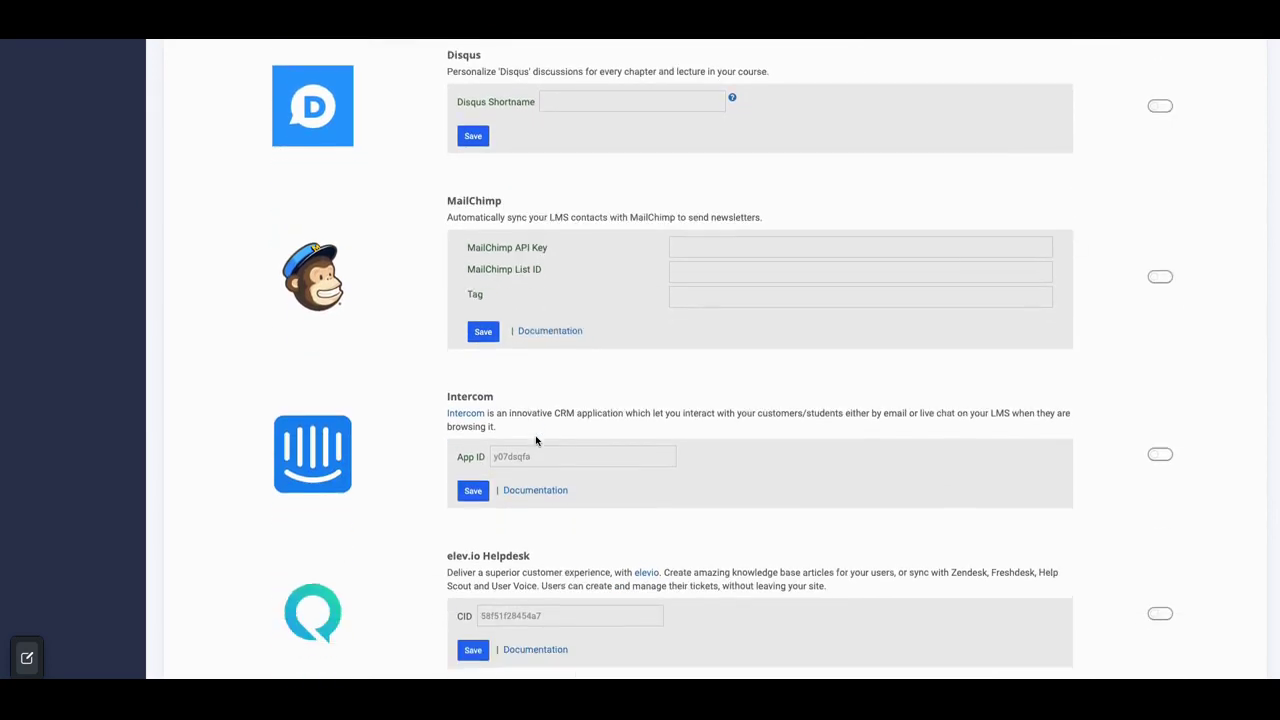
scroll(535, 441, "down", 10)
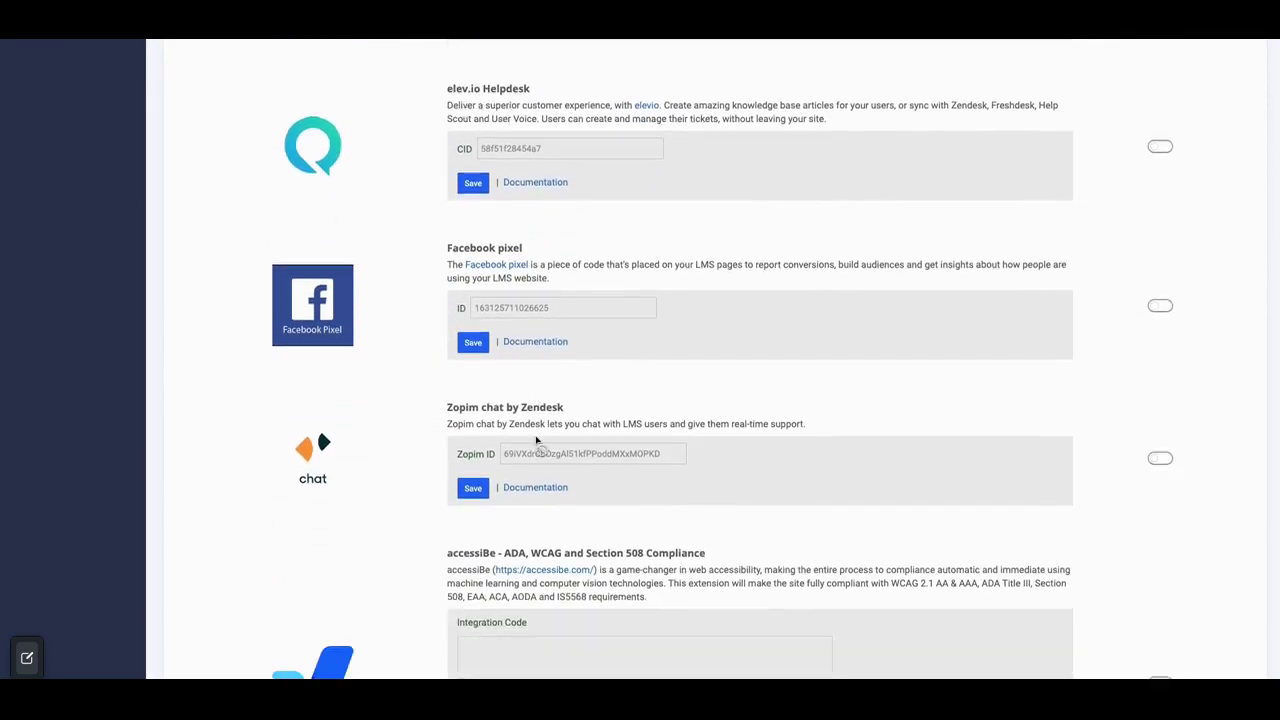
scroll(535, 441, "down", 3)
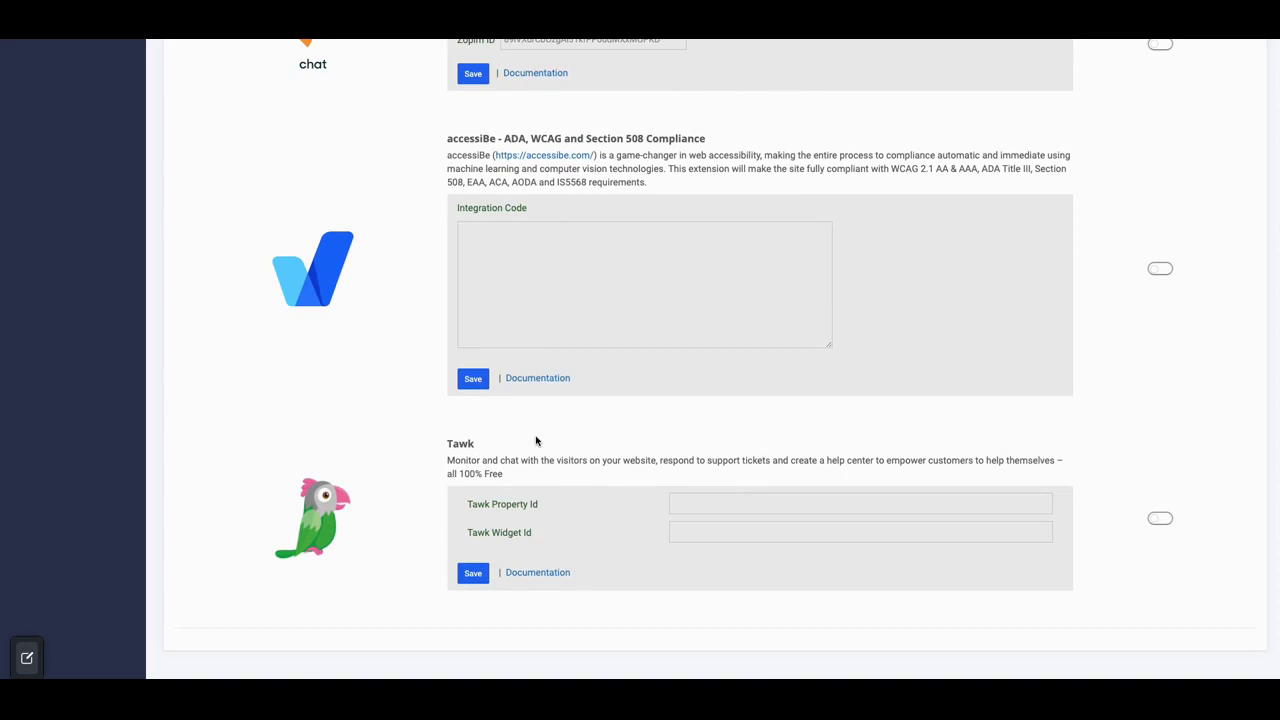
scroll(535, 440, "up", 20)
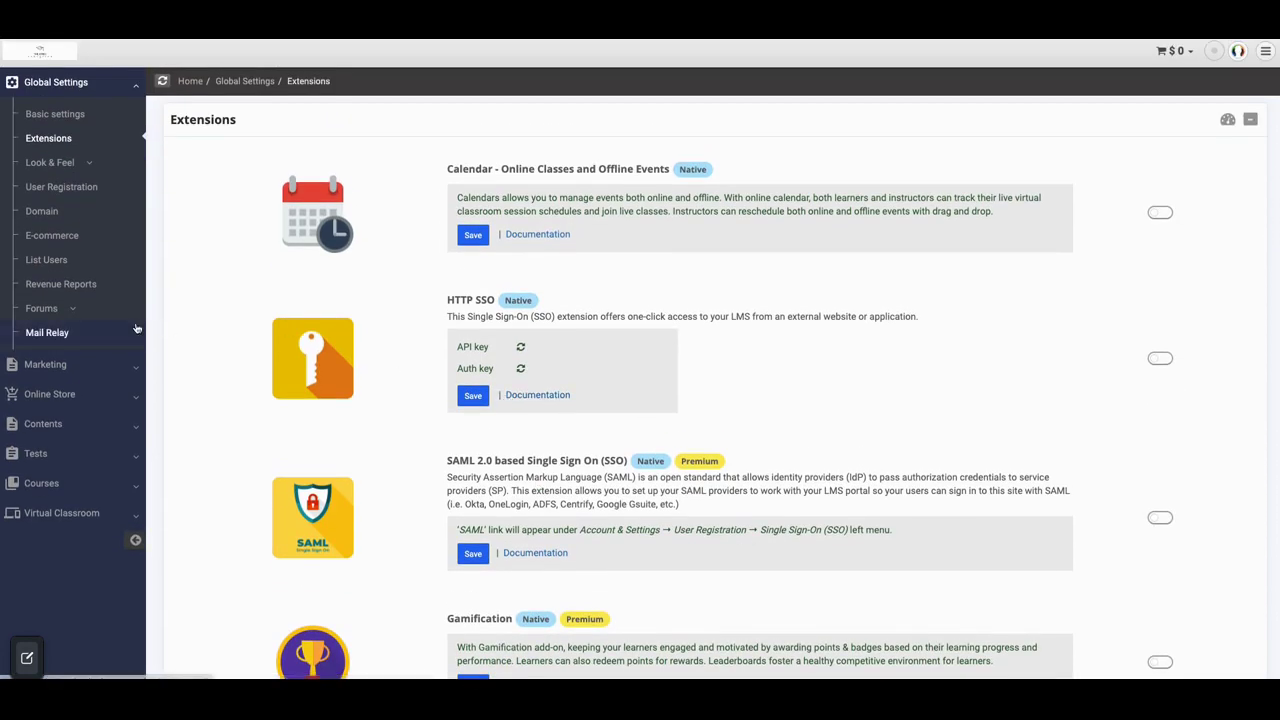
Step: Open the E-commerce payment settings and examine the available payment gateways, their supported options and the processor fees
left_click(60, 394)
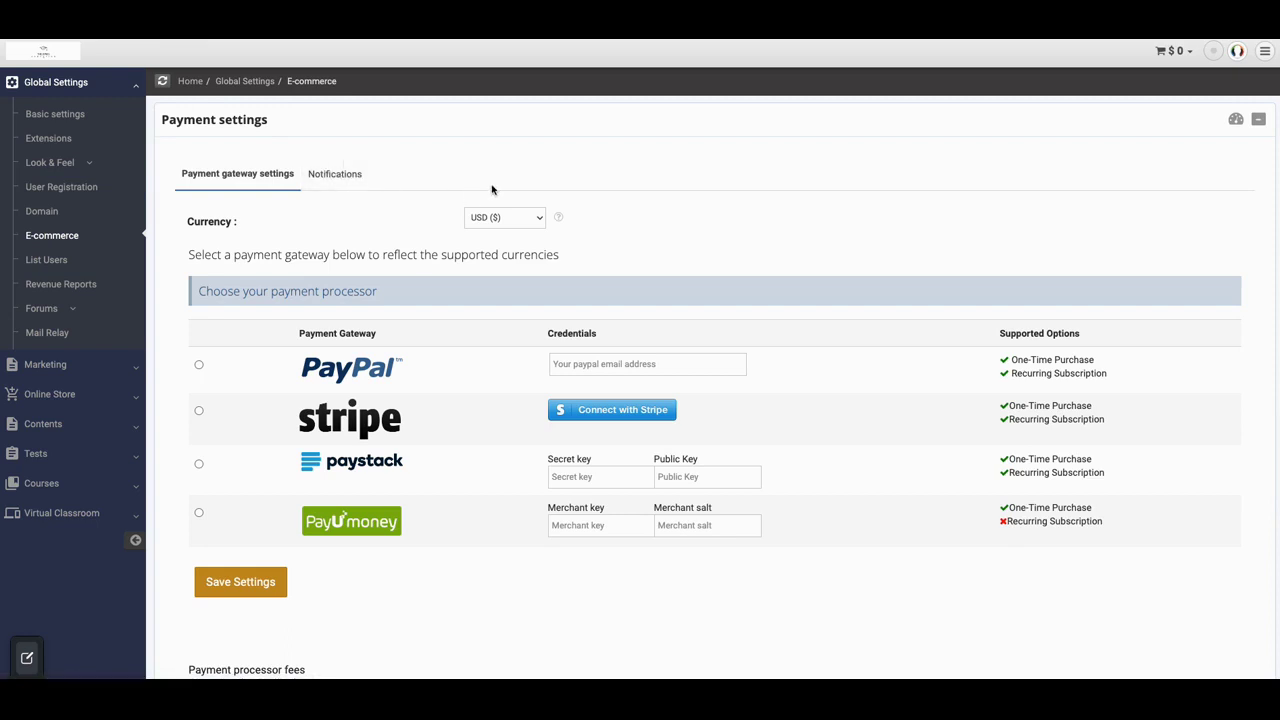
scroll(463, 249, "down", 1)
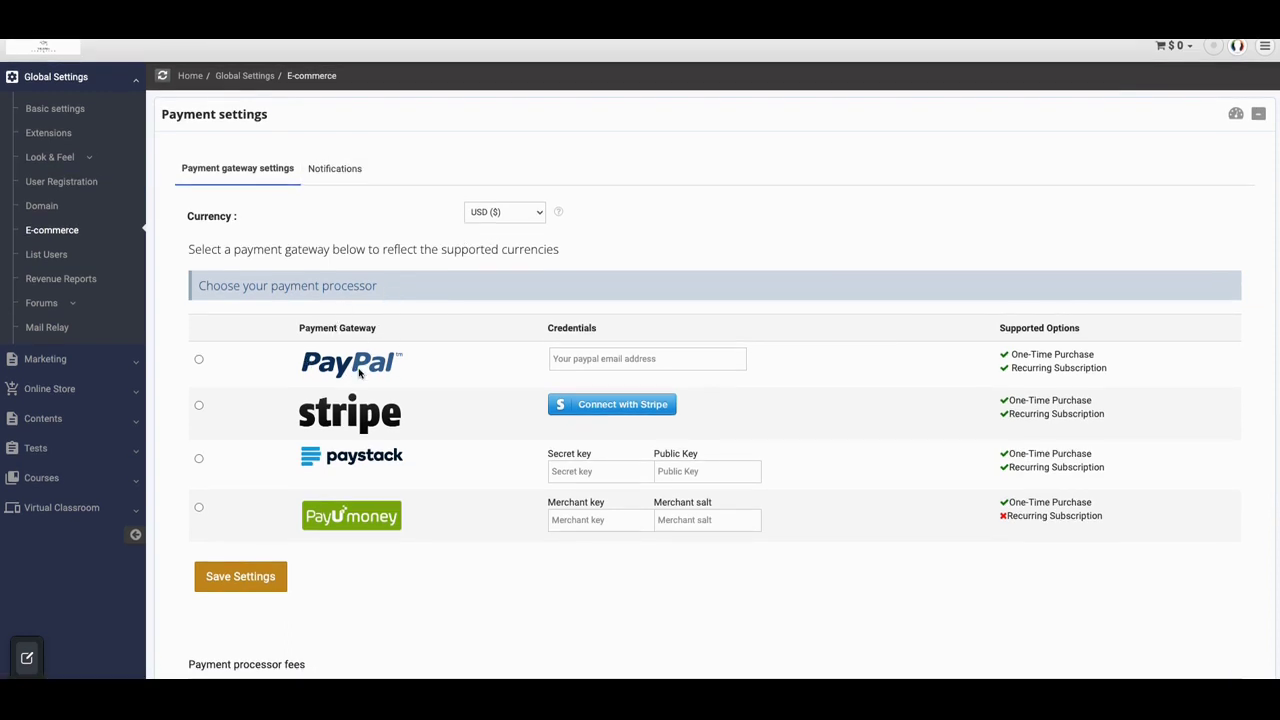
scroll(397, 424, "down", 1)
scroll(397, 424, "down", 1)
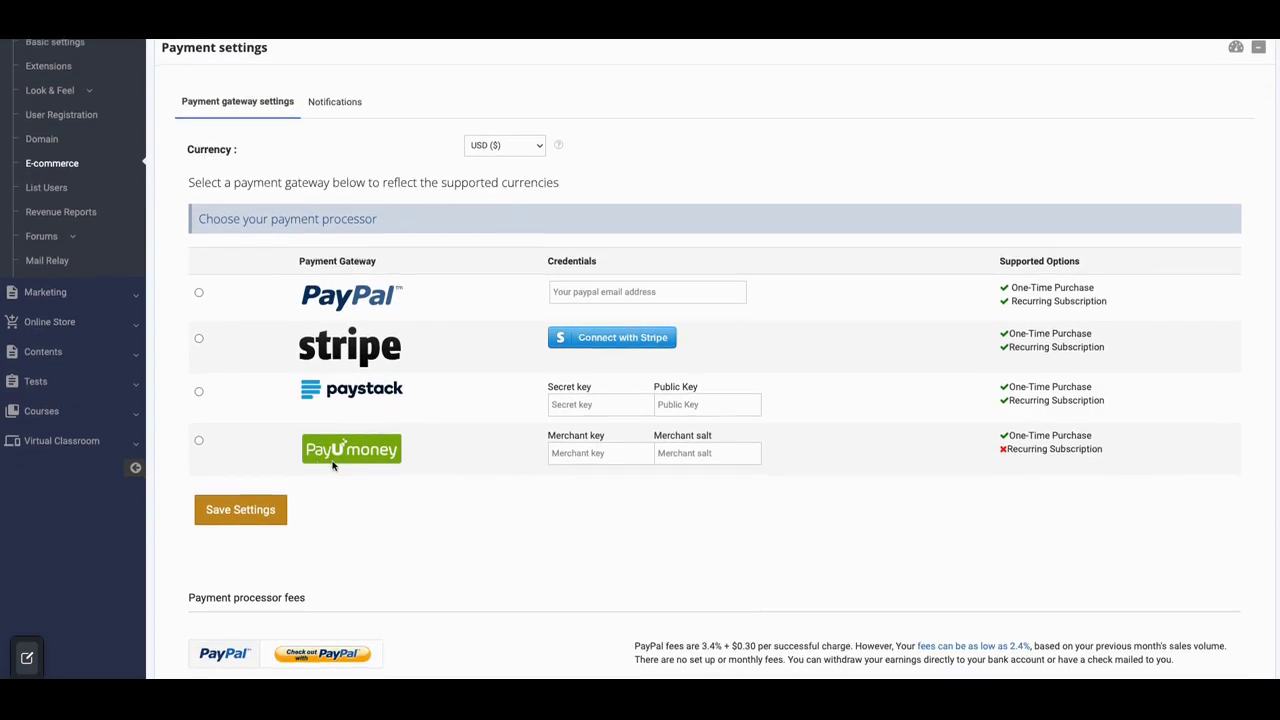
scroll(330, 466, "down", 3)
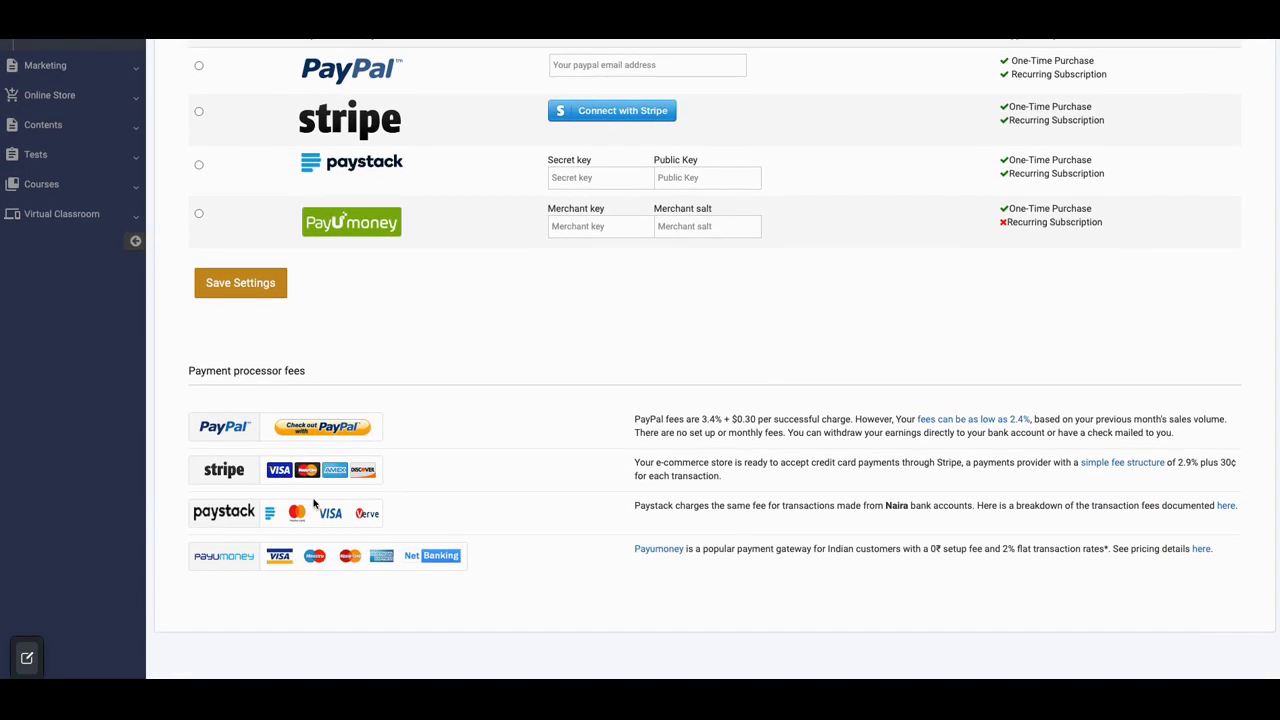
scroll(300, 520, "up", 5)
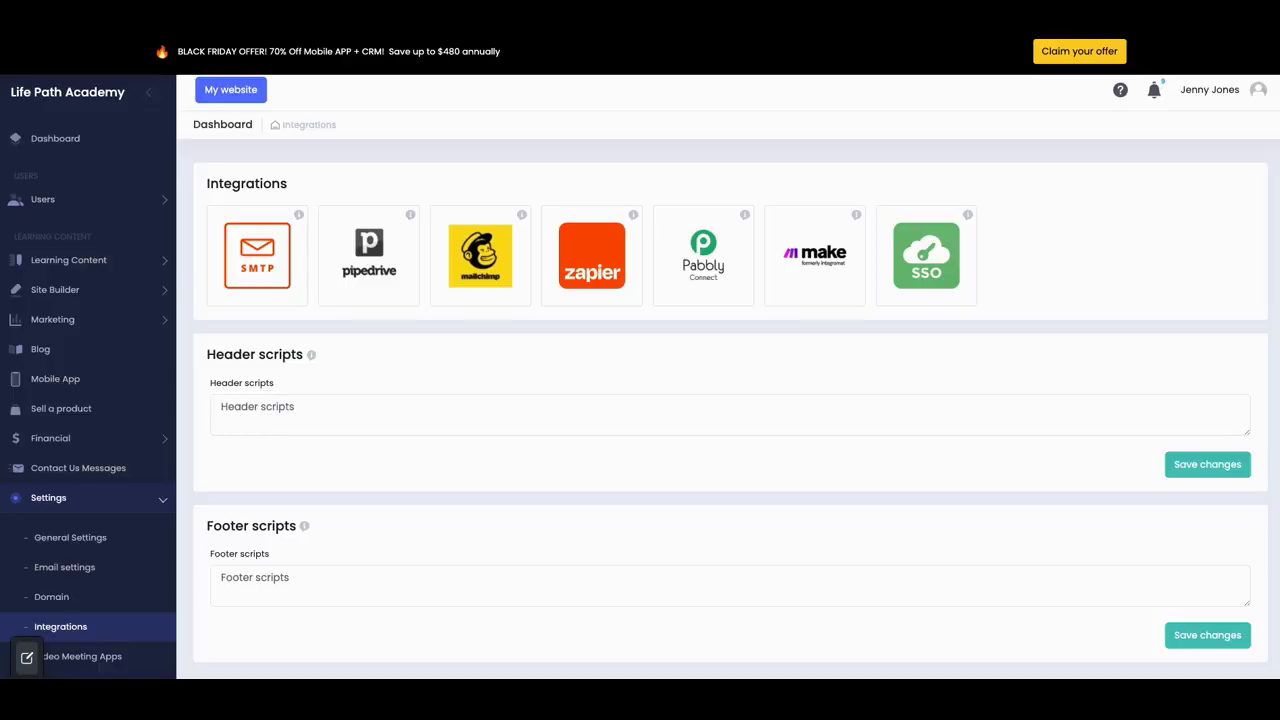
Step: Switch to Uteach, open the Payment Gateway page under Financial and examine the supported payment providers and currency selection
scroll(126, 330, "down", 2)
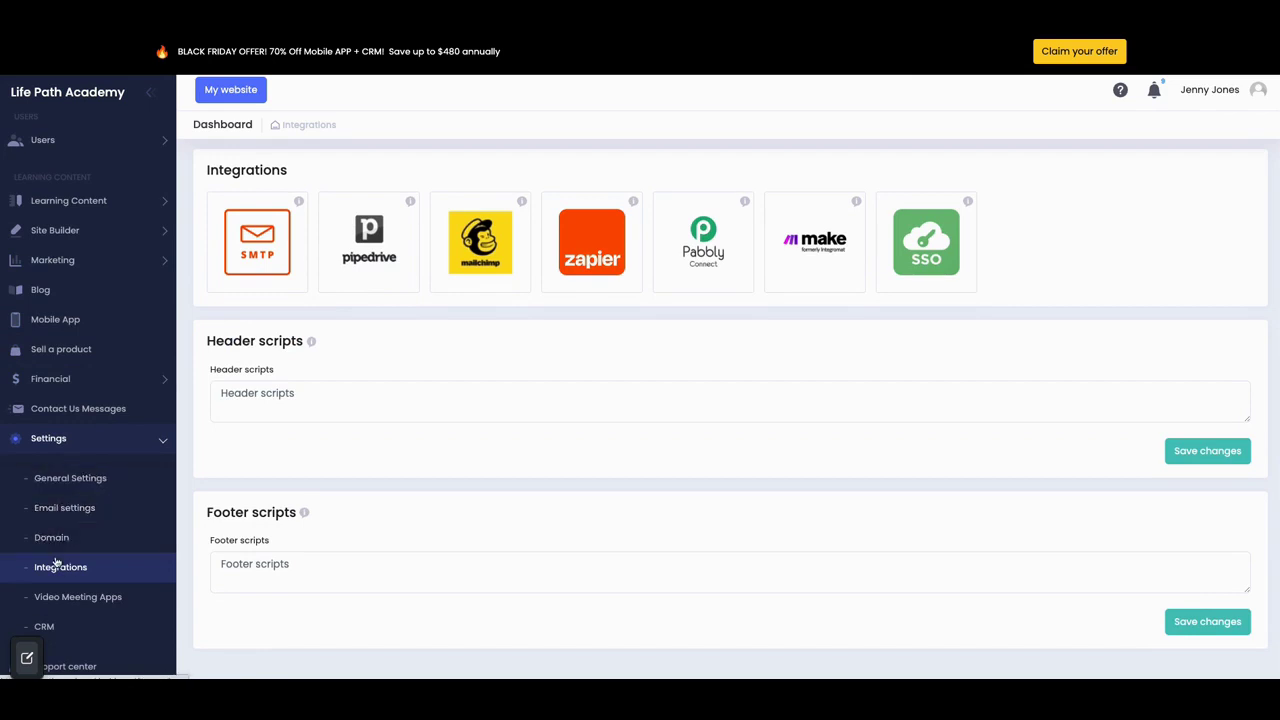
left_click(64, 384)
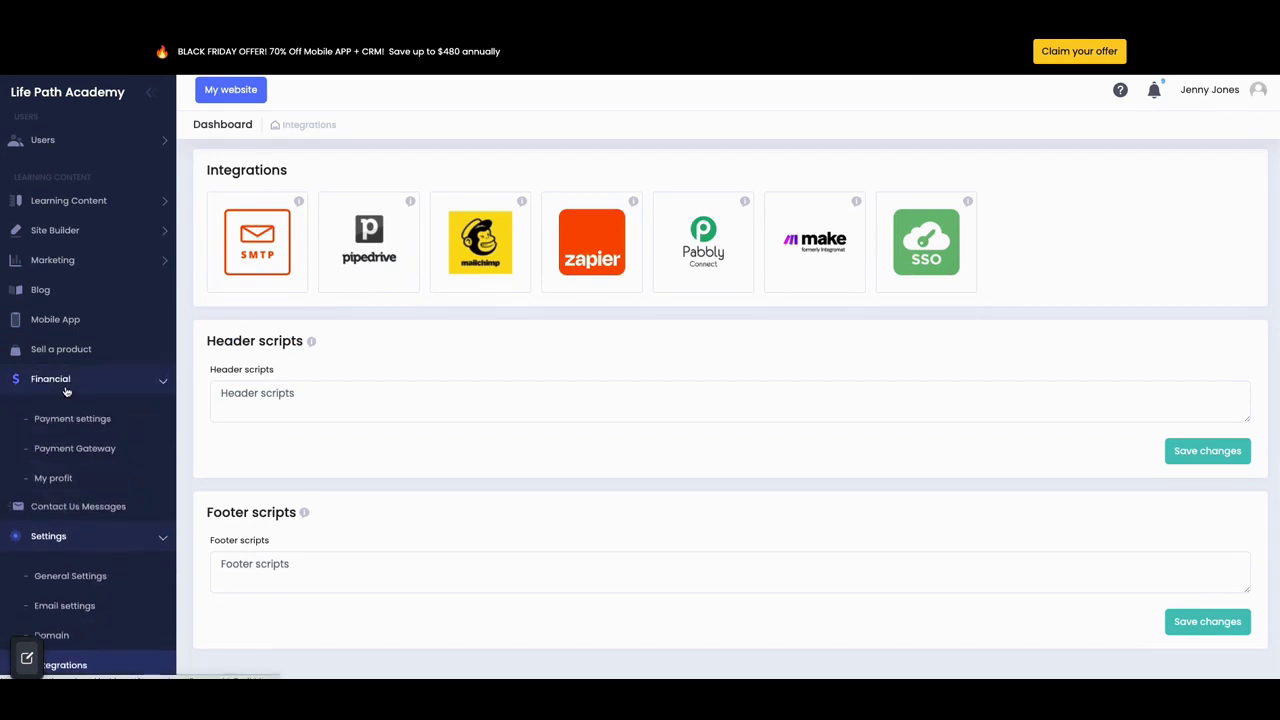
left_click(64, 448)
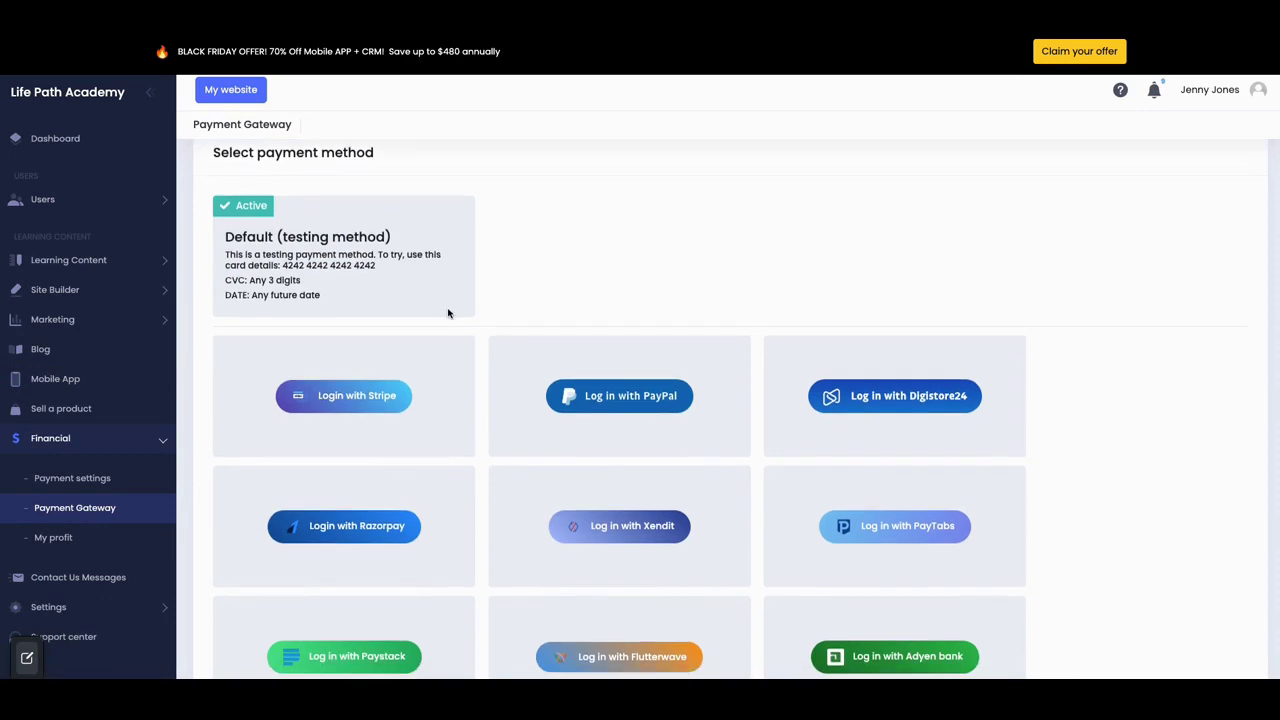
scroll(499, 296, "down", 2)
scroll(499, 296, "down", 1)
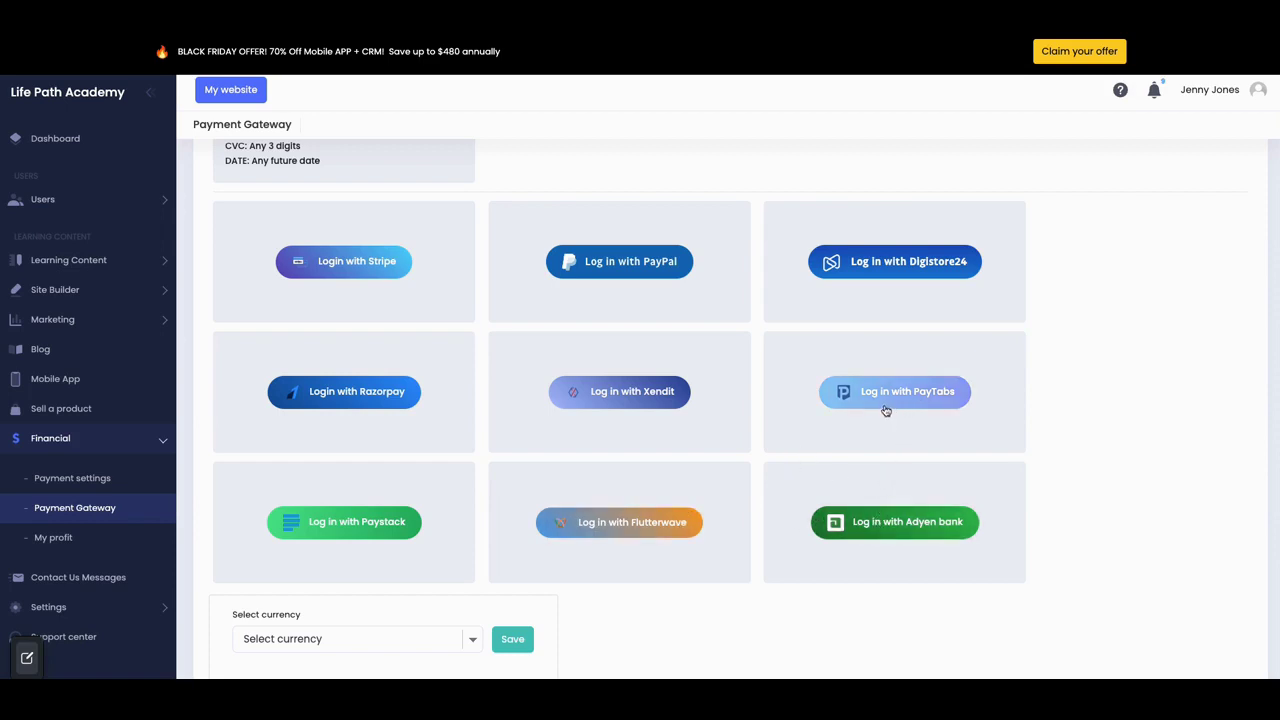
scroll(741, 408, "down", 1)
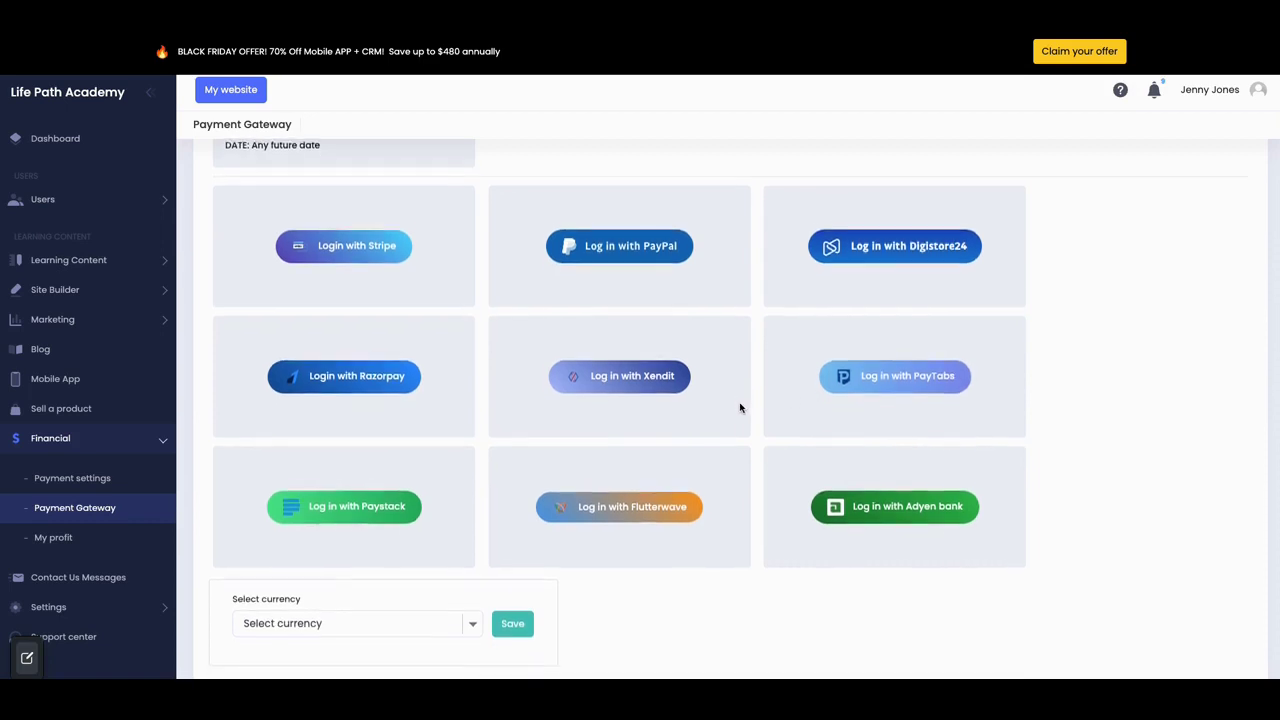
scroll(740, 406, "down", 1)
scroll(480, 534, "up", 2)
scroll(480, 534, "down", 1)
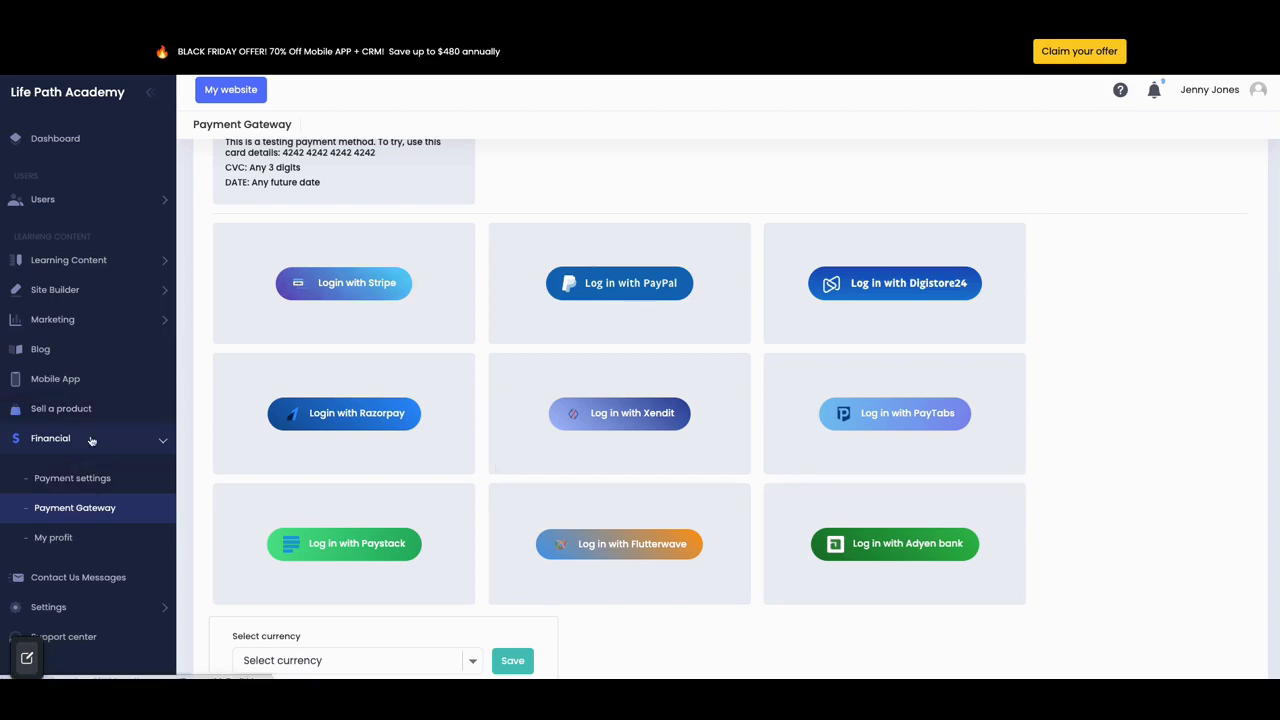
scroll(97, 405, "up", 1)
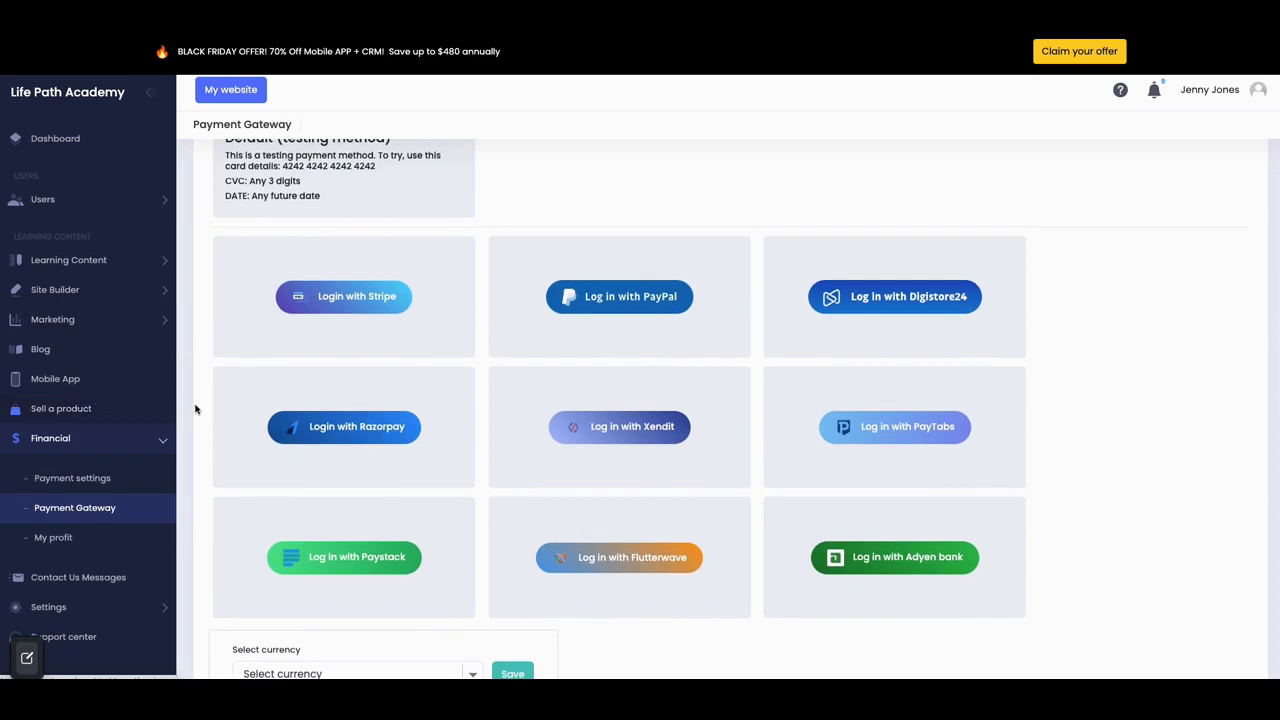
scroll(241, 361, "up", 3)
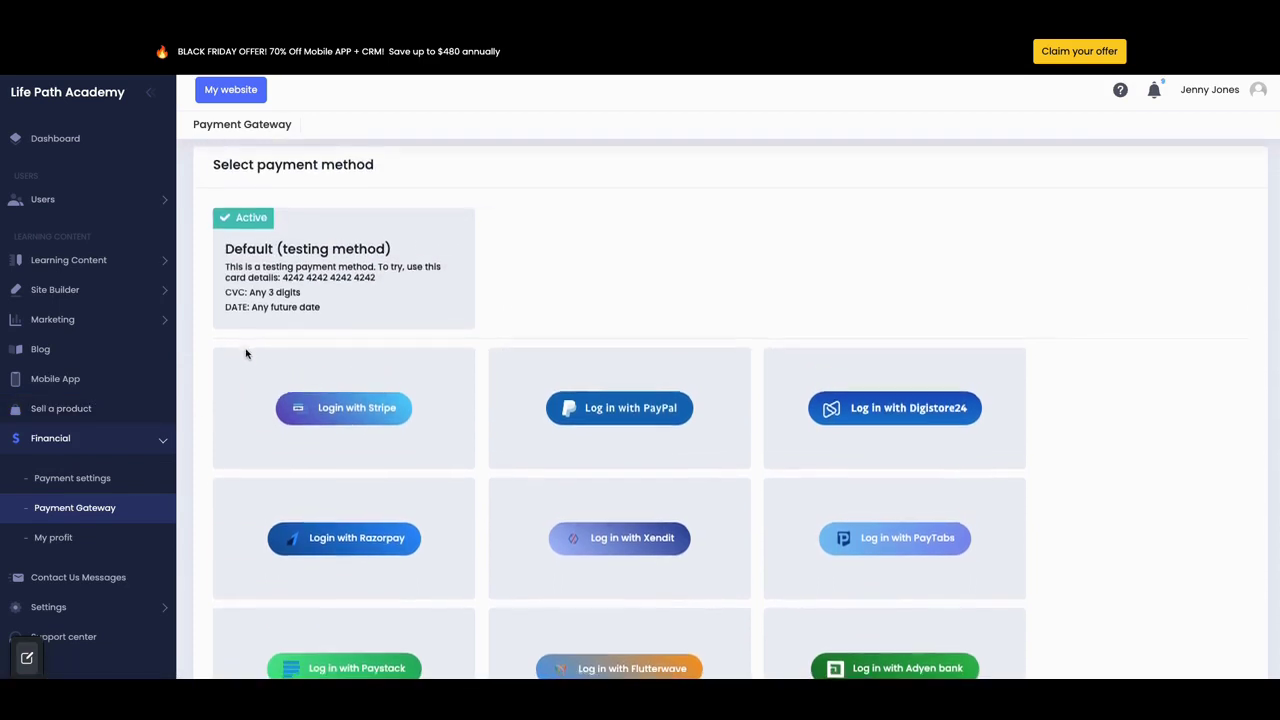
scroll(246, 351, "down", 1)
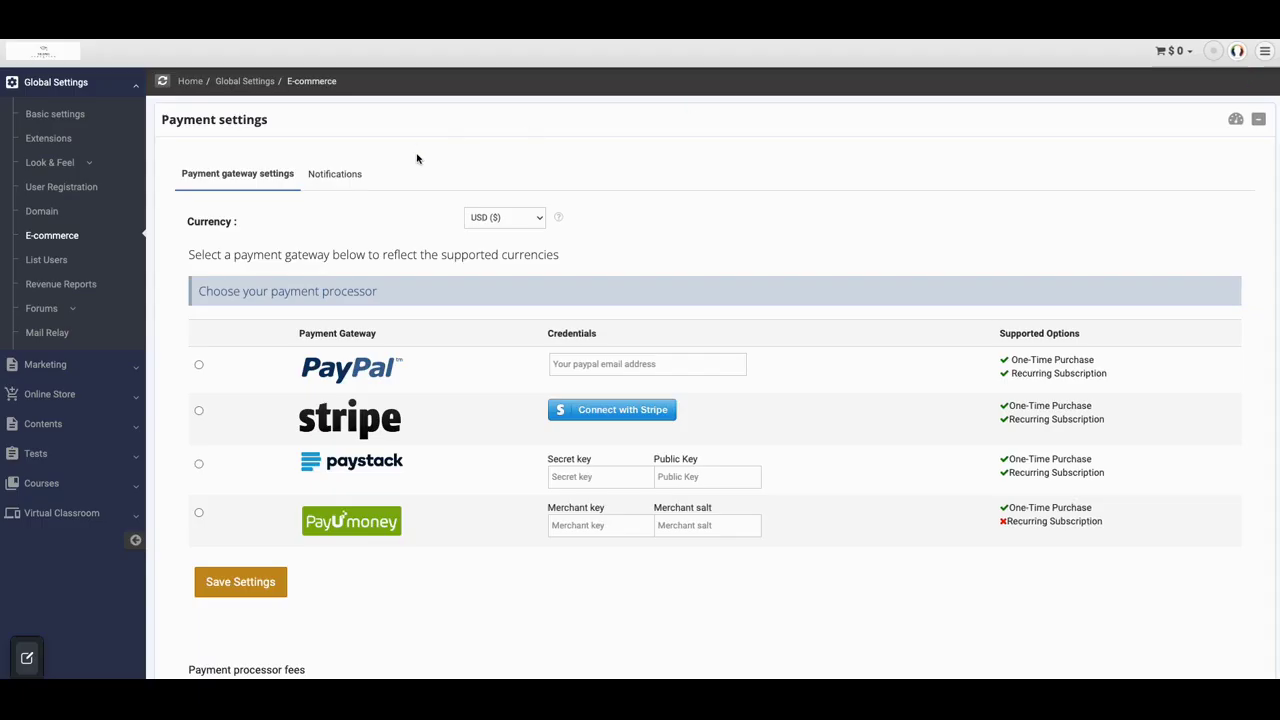
Step: Switch to BrainCert and look over the options for Tests and Courses
left_click(40, 455)
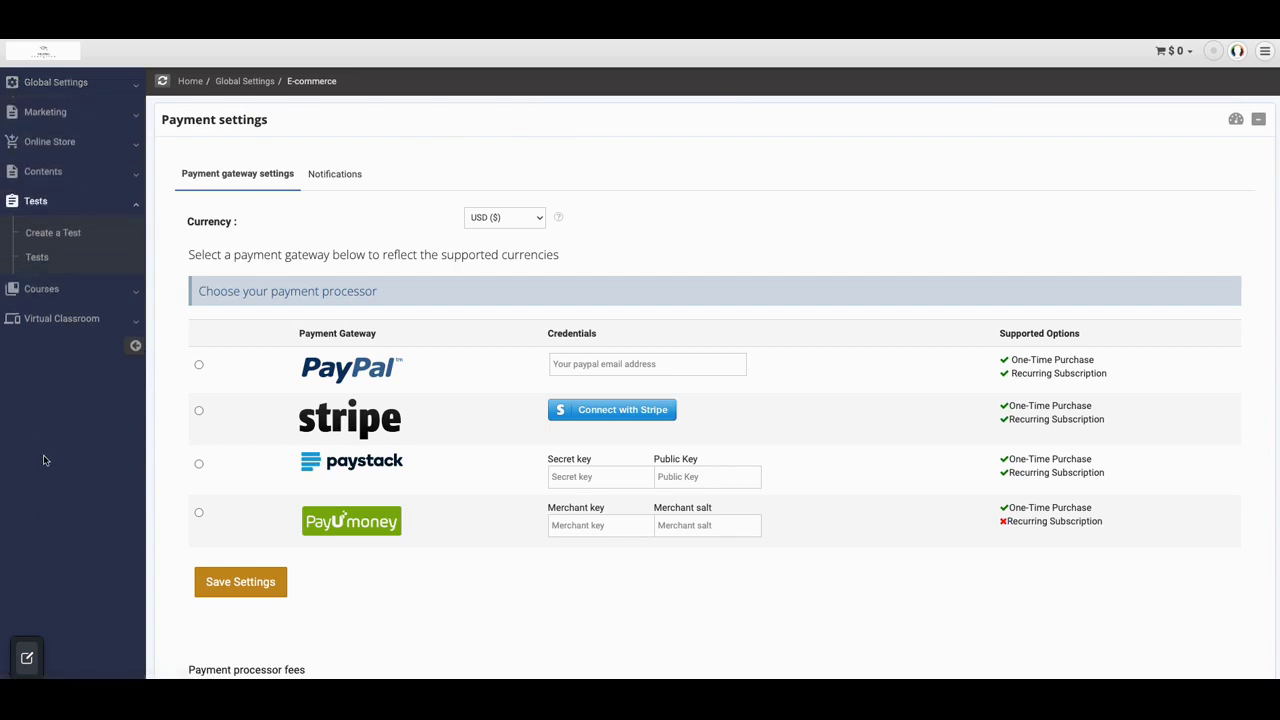
left_click(58, 291)
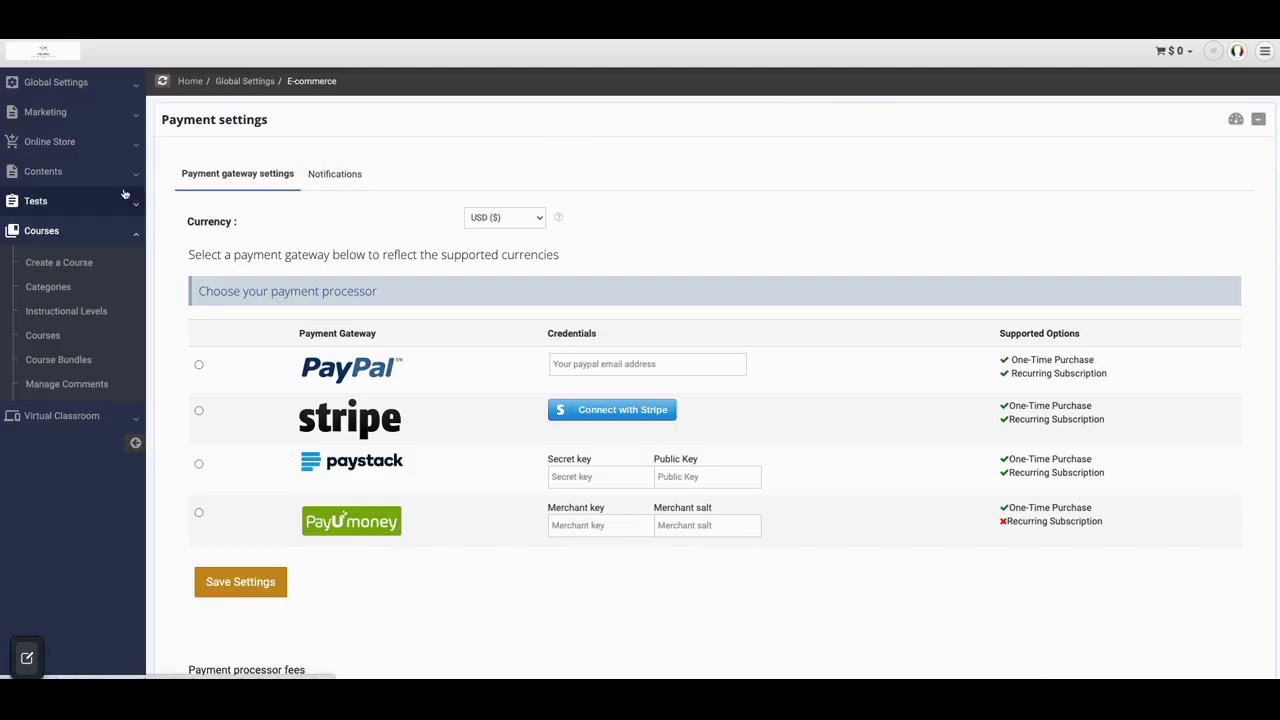
Step: Open the Landing Pages list under Marketing and open the default-landing page in the page editor
left_click(48, 114)
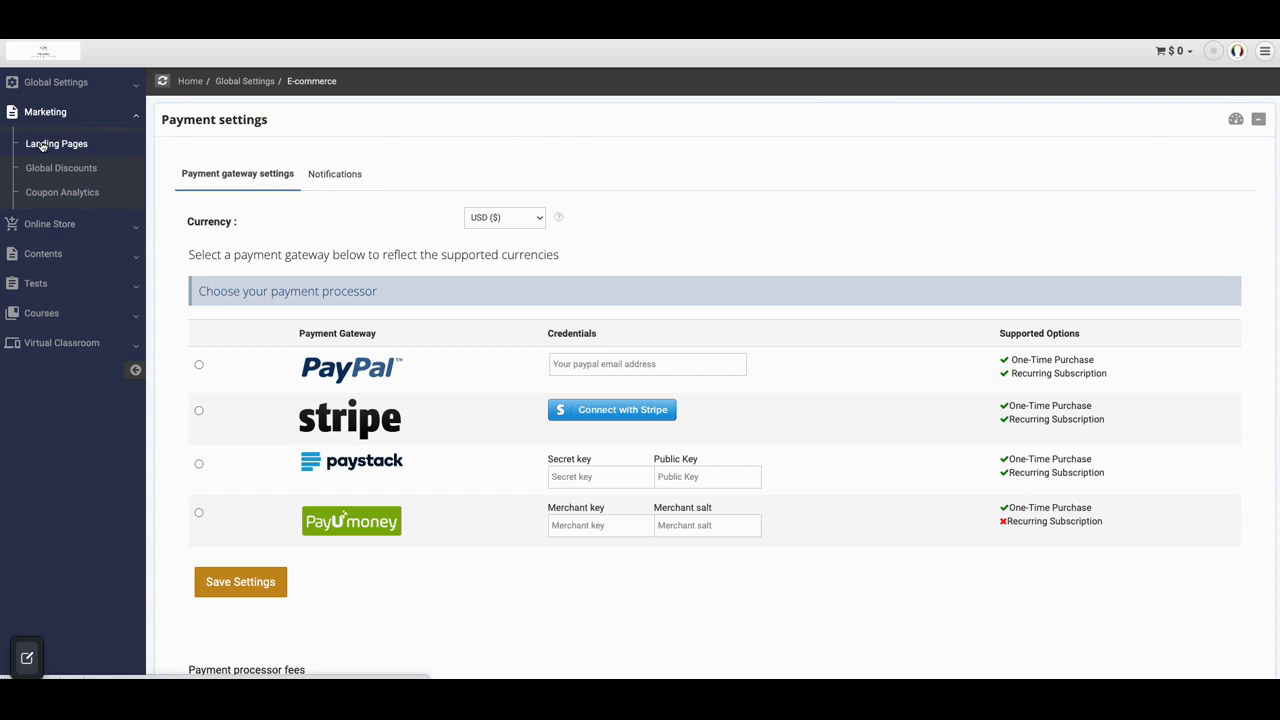
left_click(42, 146)
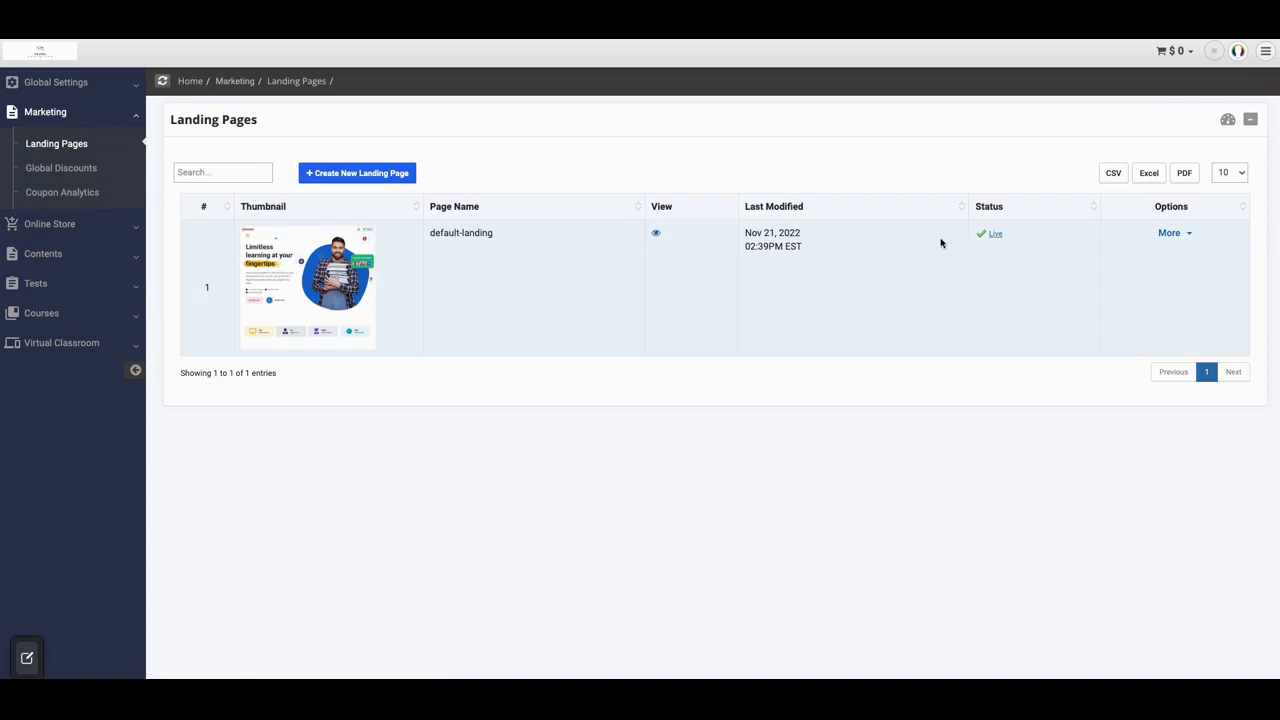
left_click(1187, 238)
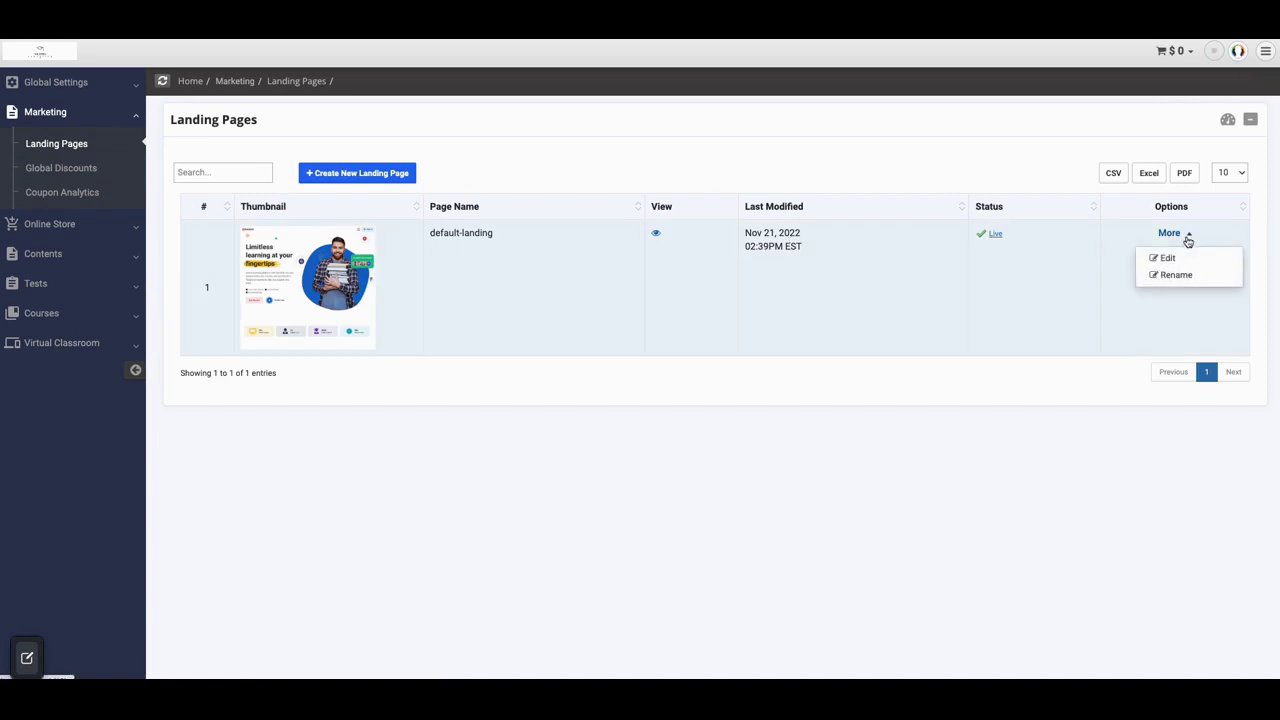
left_click(1168, 259)
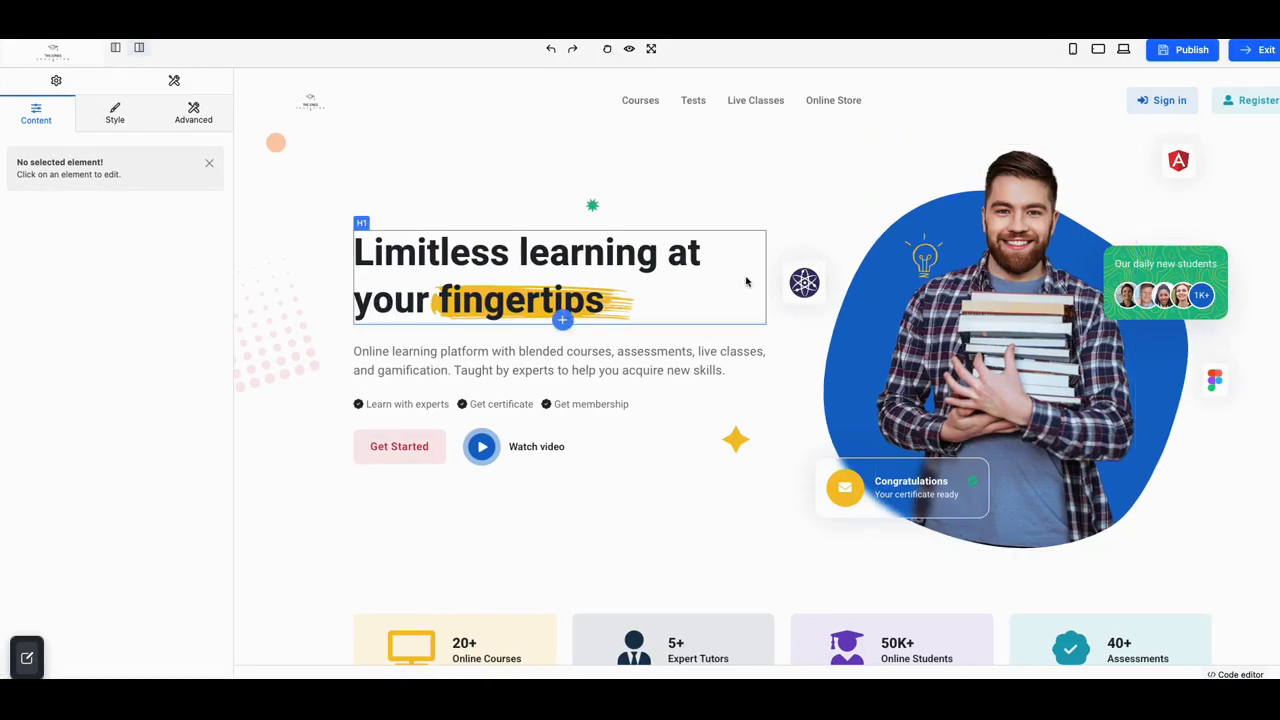
Step: Select the hero section's heading, photo and surrounding container on the landing page and examine their editable properties
left_click(608, 257)
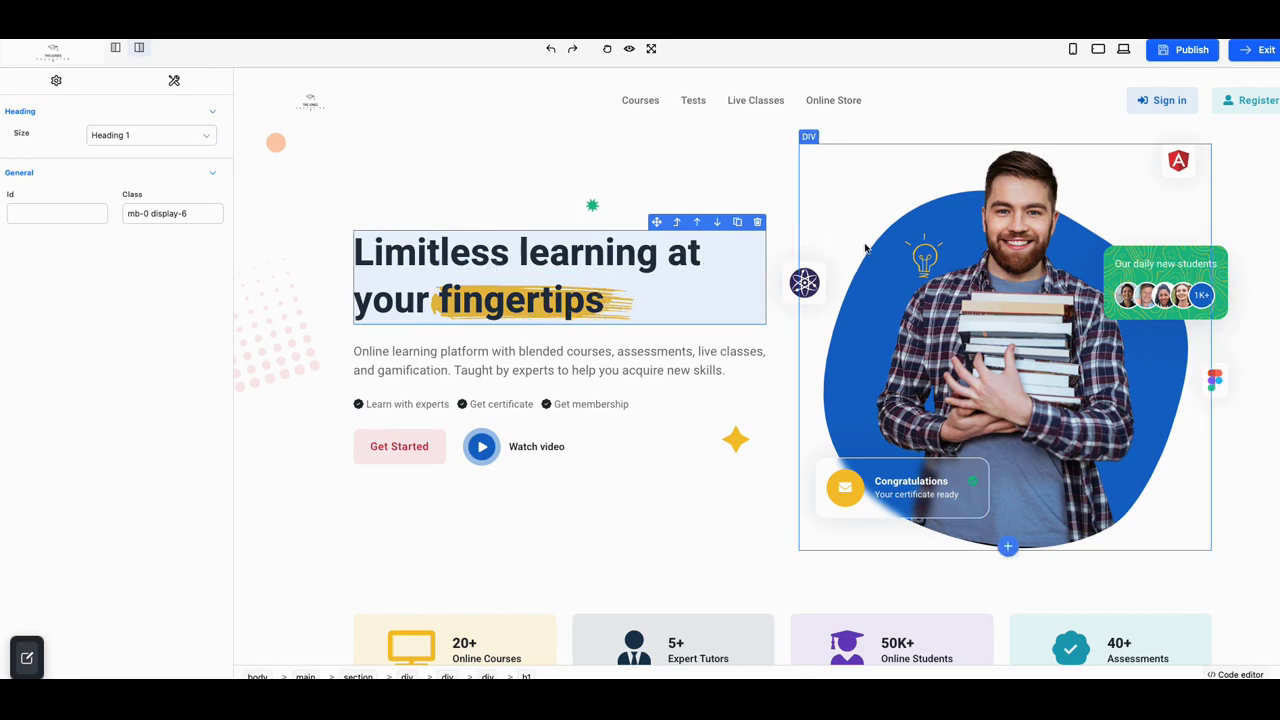
left_click(940, 258)
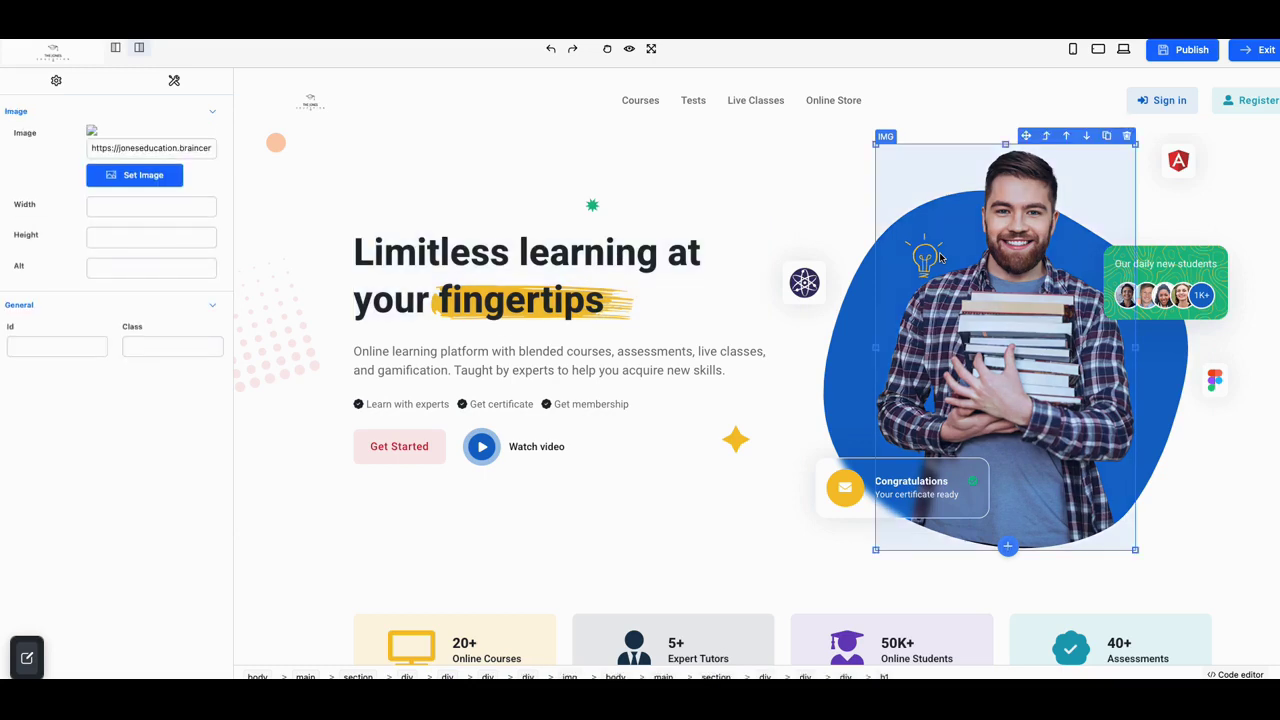
left_click(866, 265)
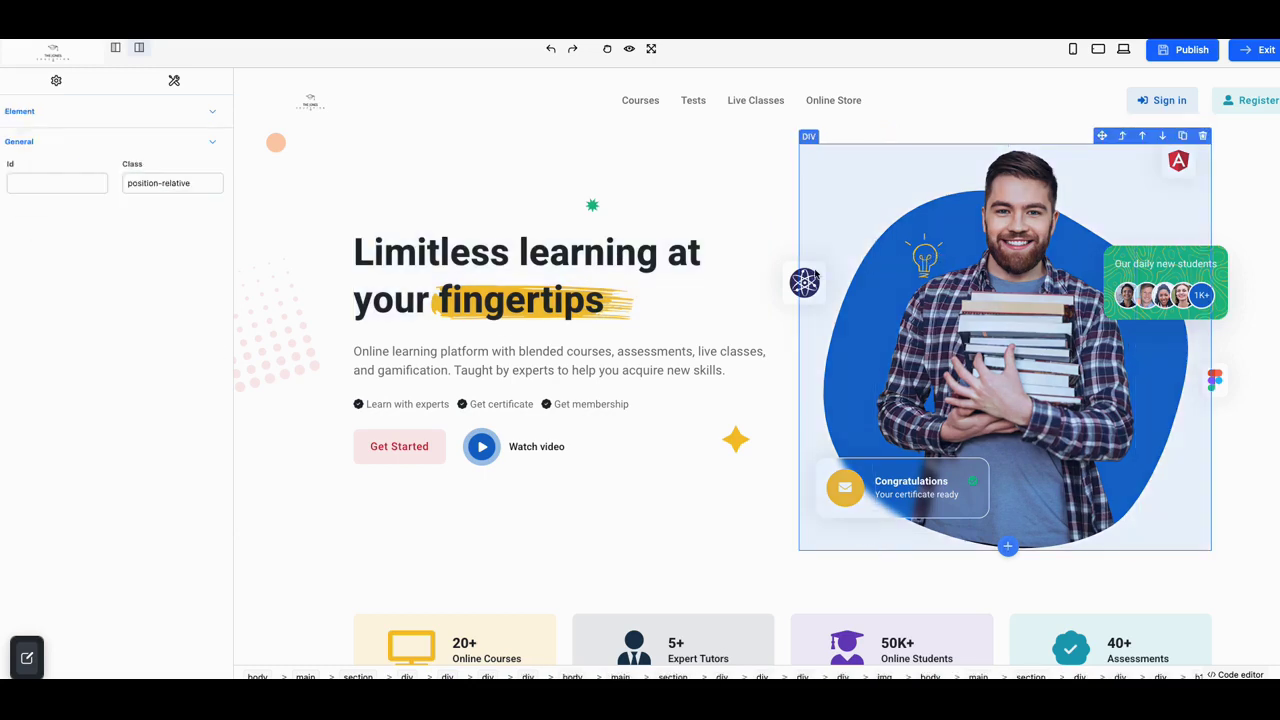
left_click(683, 292)
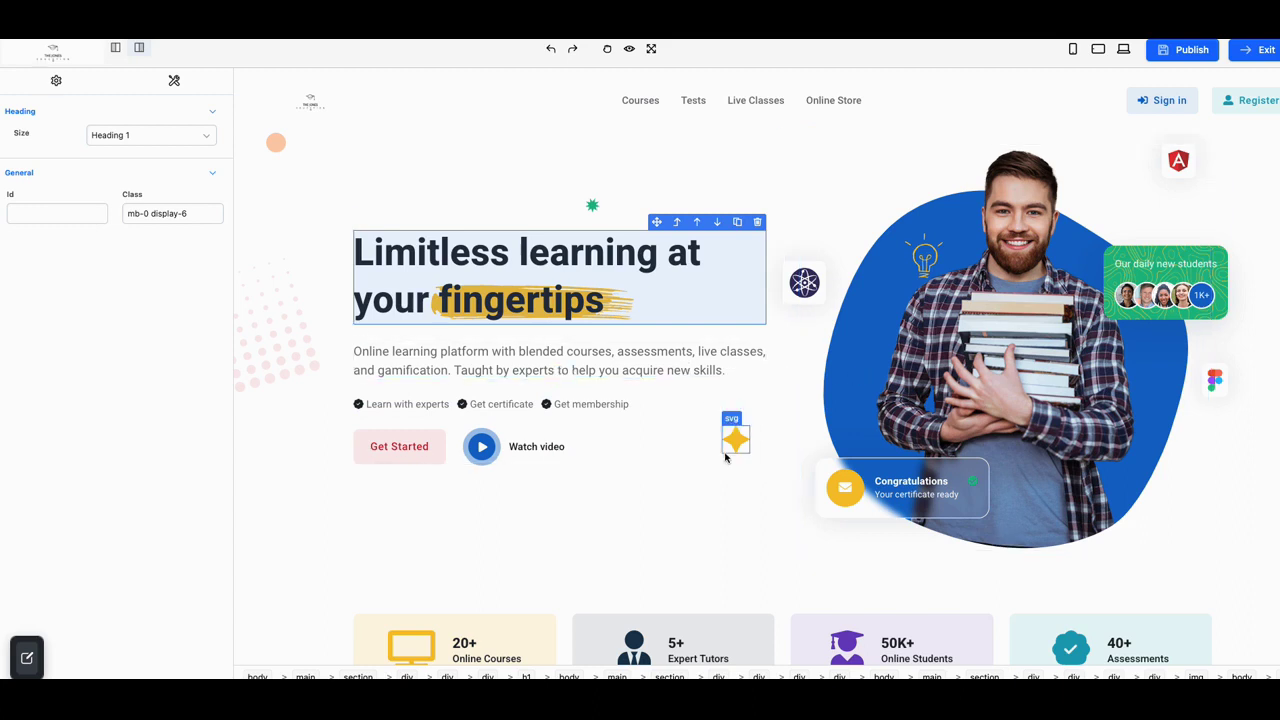
scroll(726, 457, "down", 3)
scroll(688, 432, "up", 3)
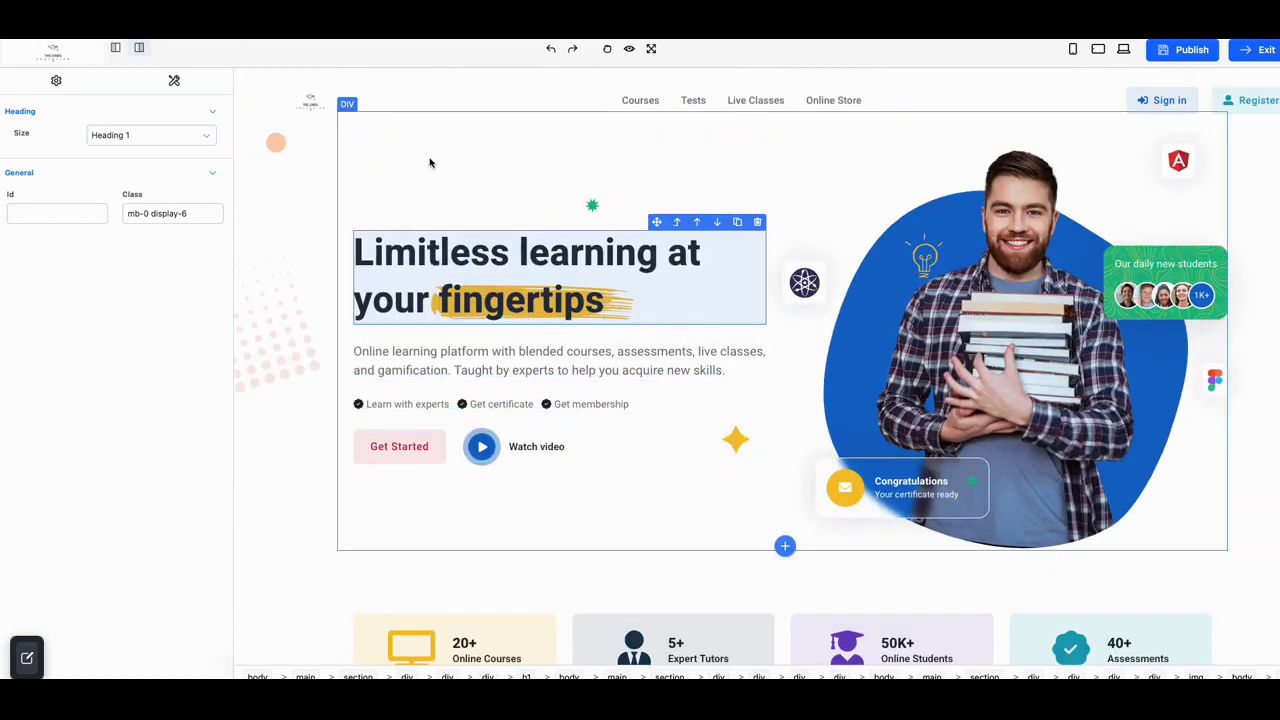
Step: Examine the style settings for the hero heading, including its display, color and typography options
left_click(174, 82)
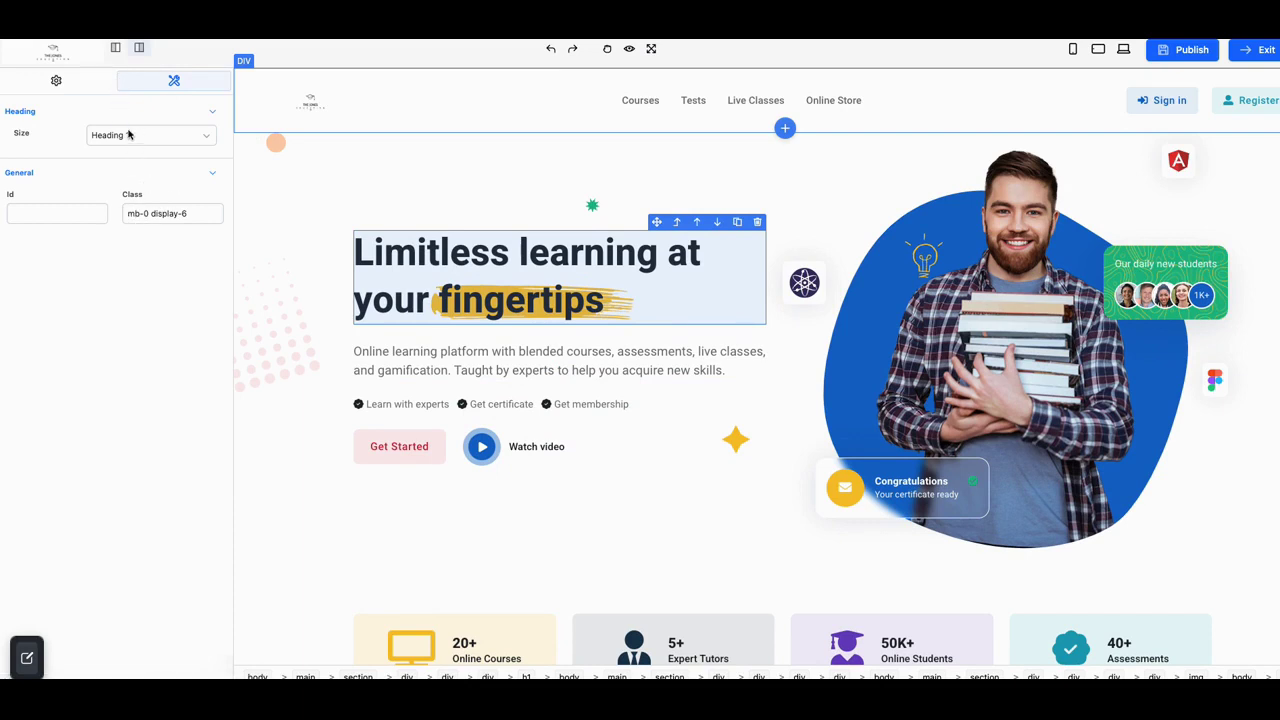
left_click(67, 88)
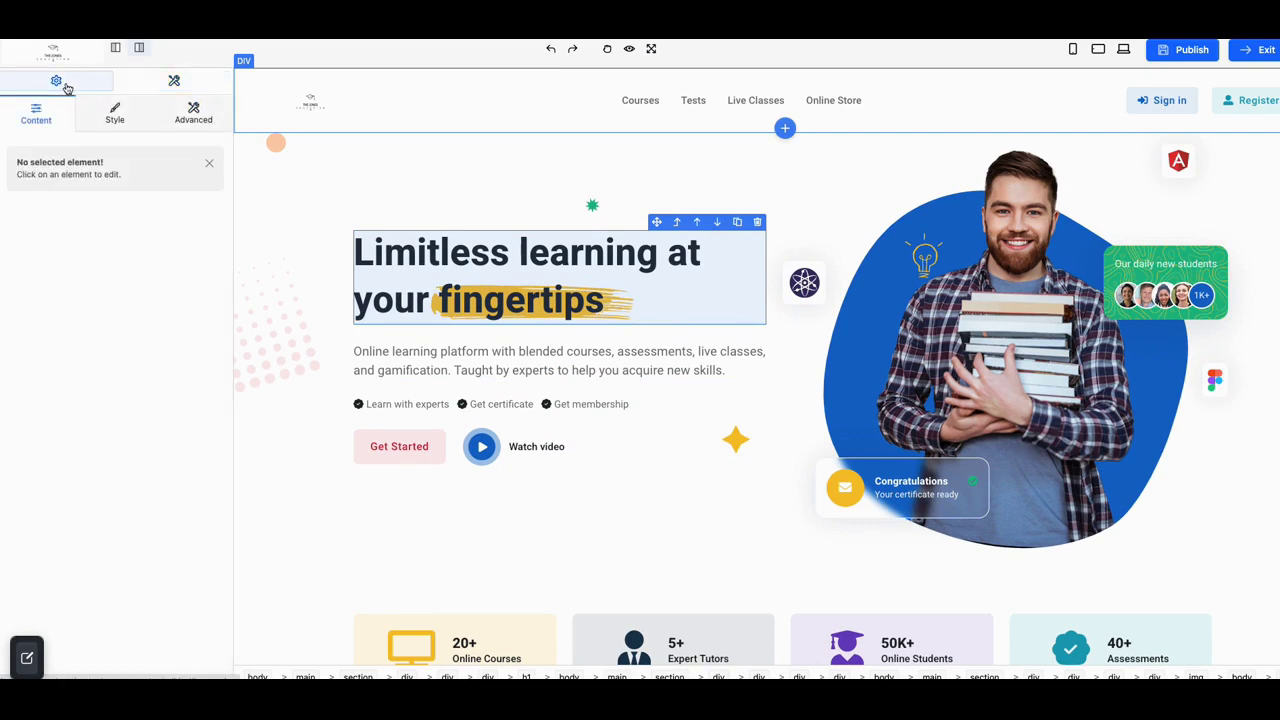
left_click(114, 116)
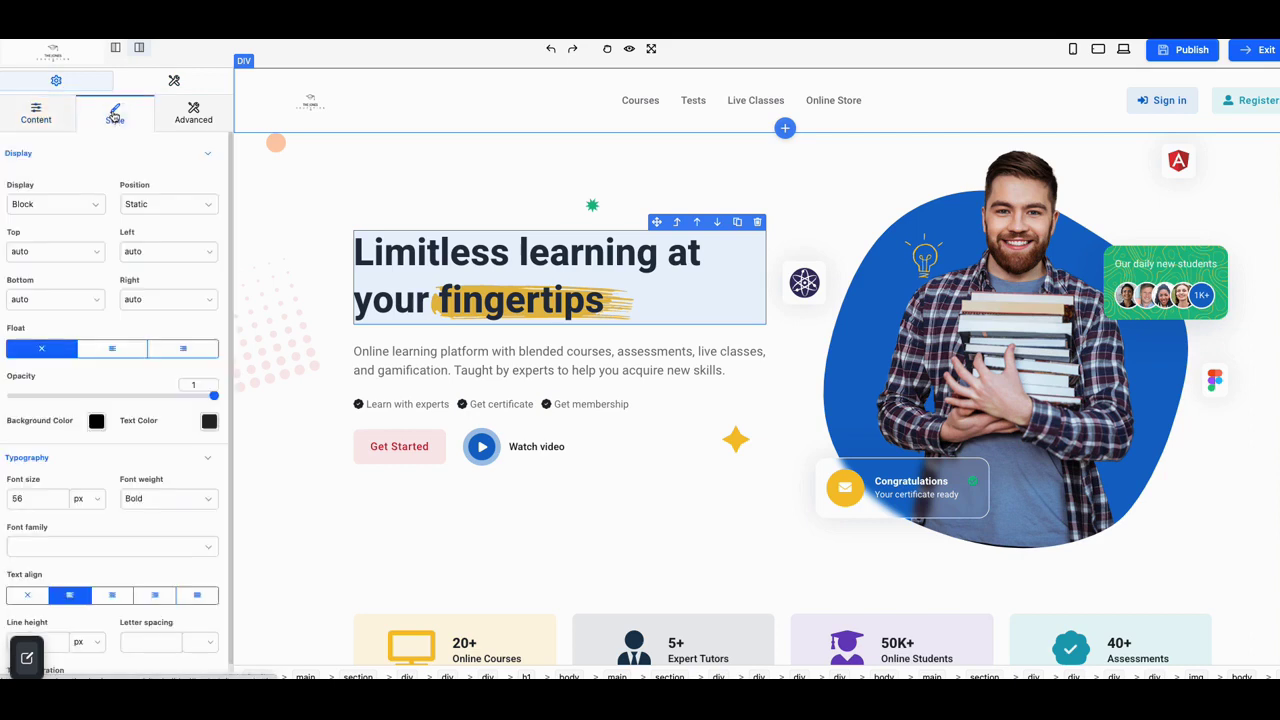
scroll(166, 337, "down", 3)
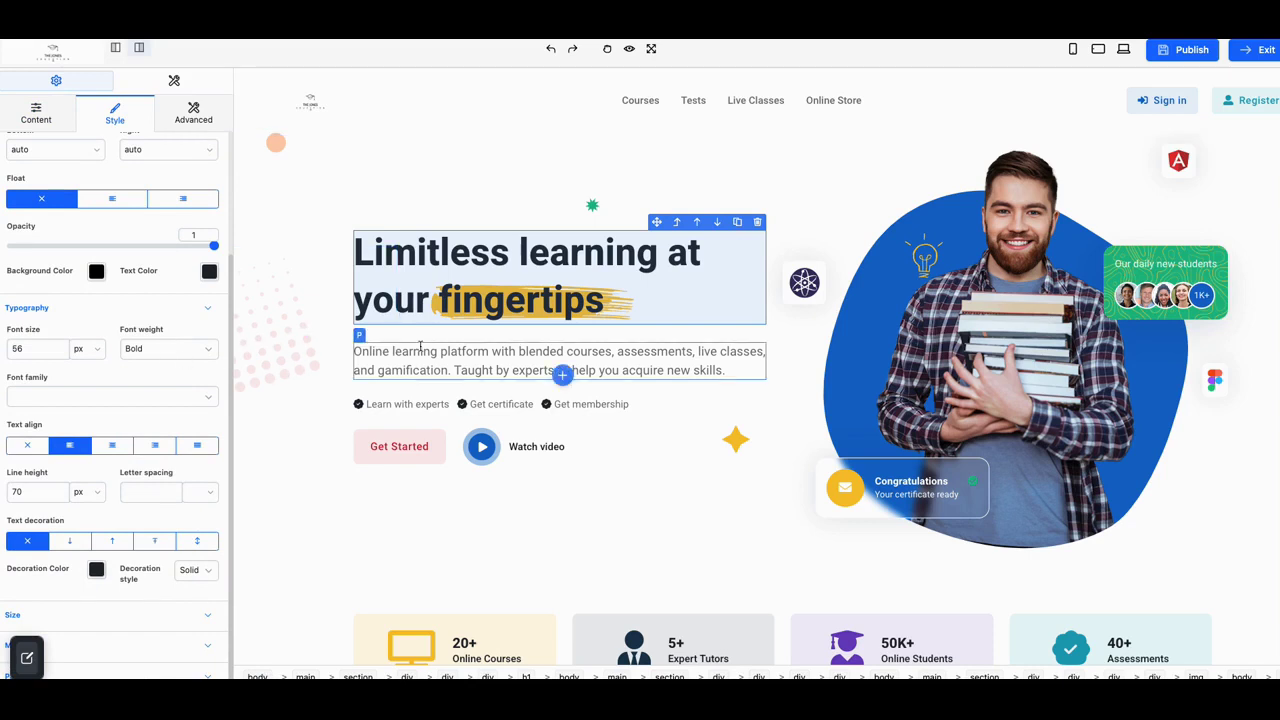
Step: Select the Online Courses, Expert Tutors, Online Students and Assessments statistic elements and check their properties
scroll(421, 356, "down", 2)
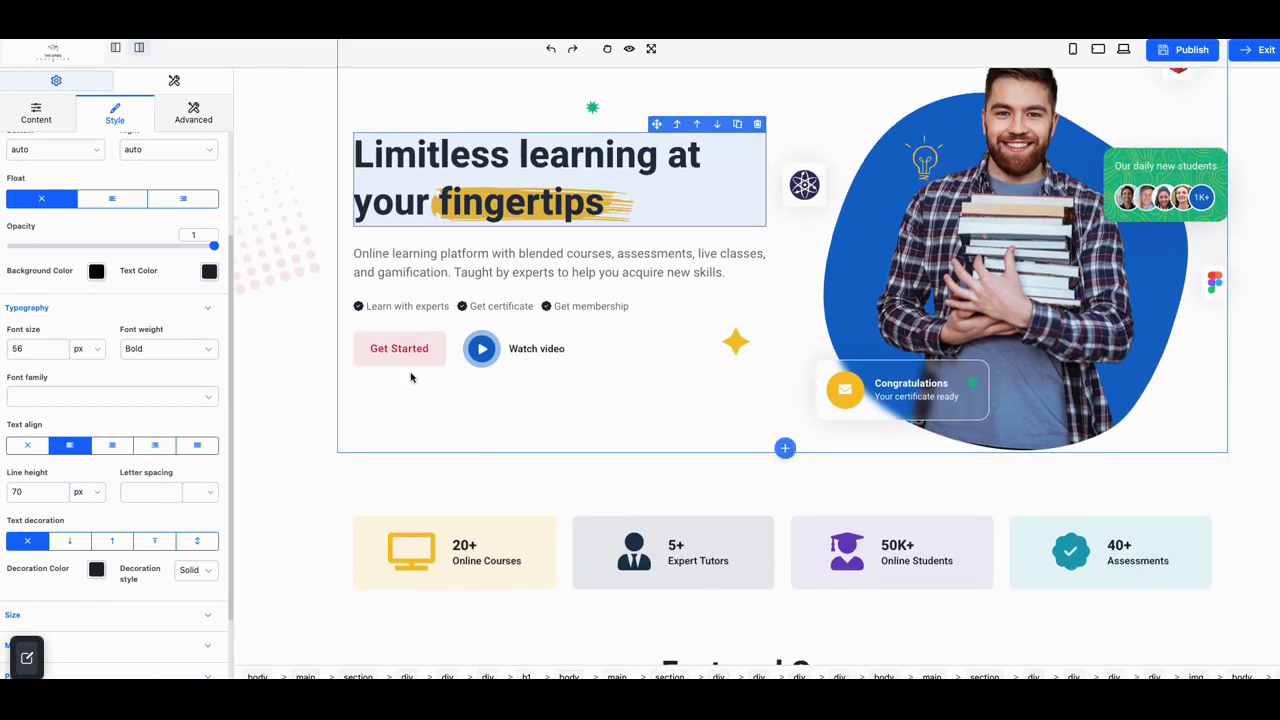
scroll(306, 389, "down", 2)
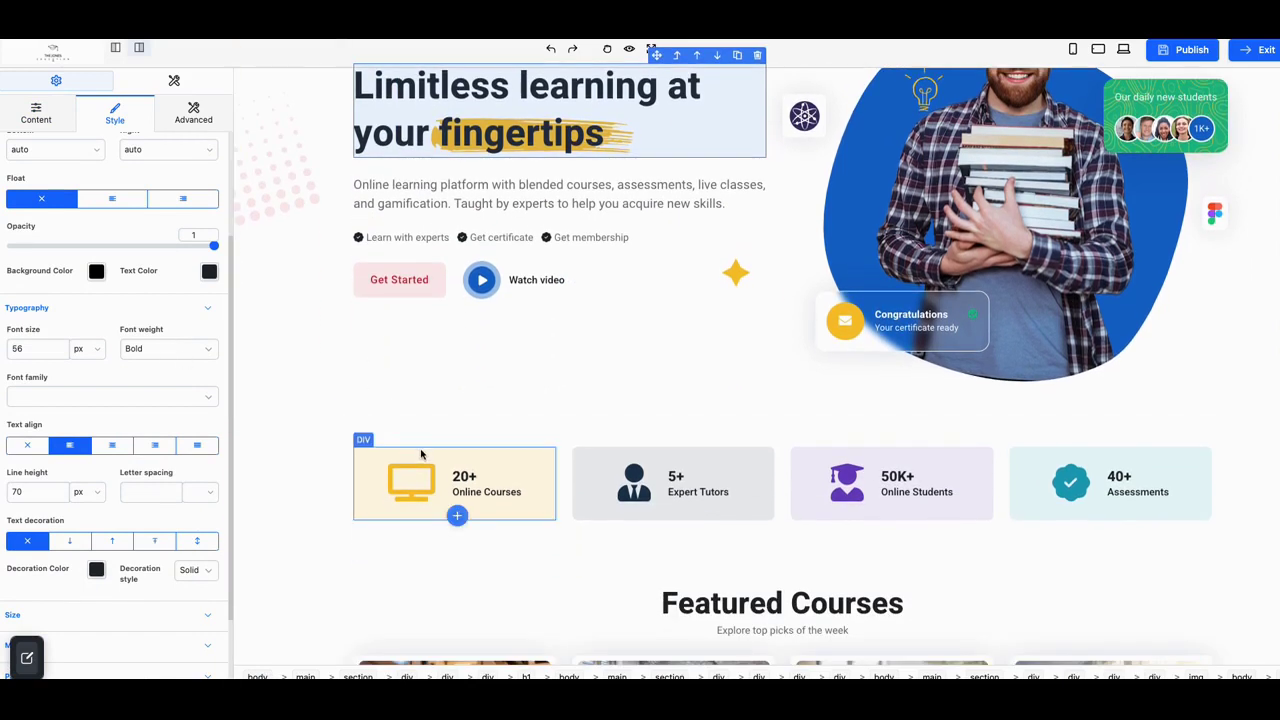
left_click(422, 453)
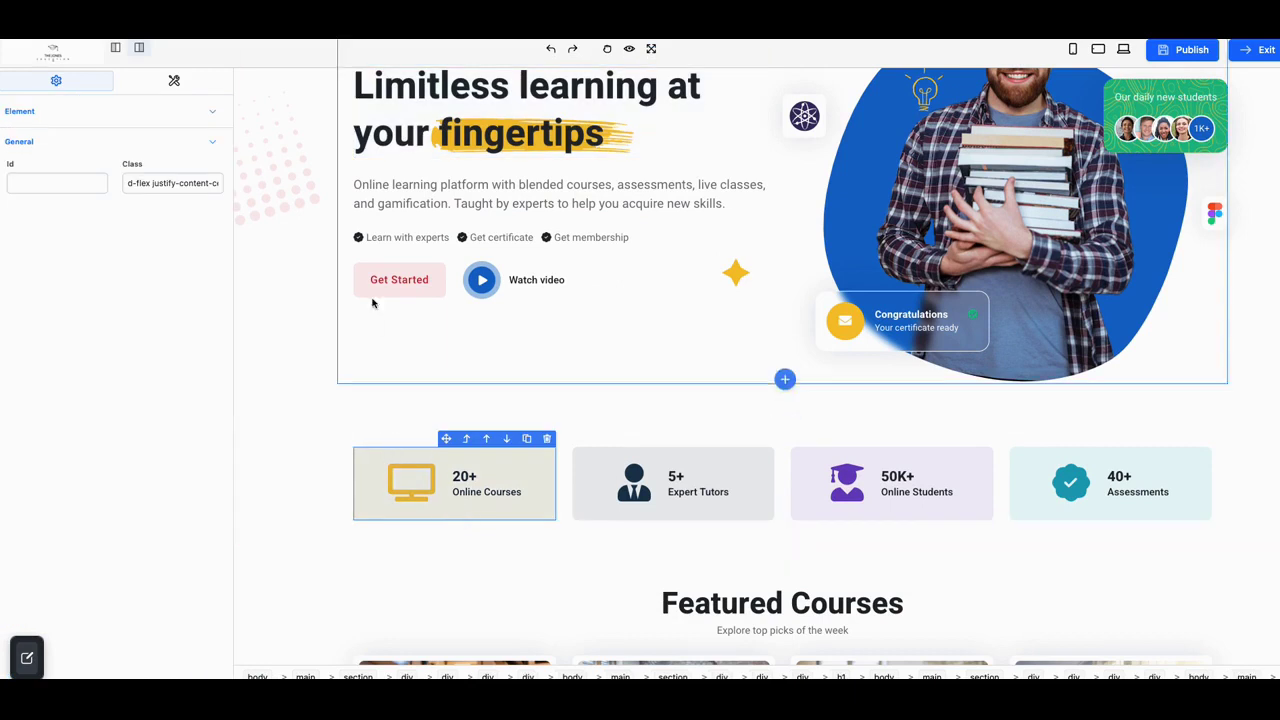
left_click(212, 145)
left_click(212, 145)
left_click(632, 463)
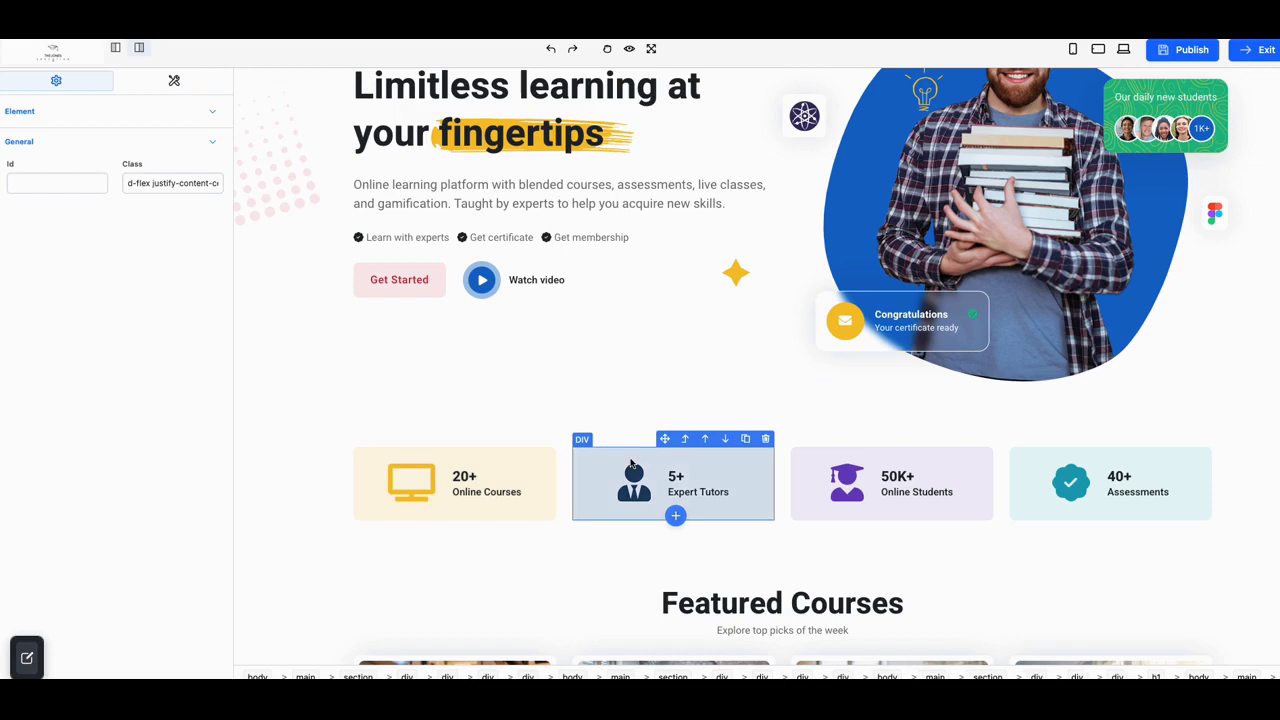
left_click(848, 477)
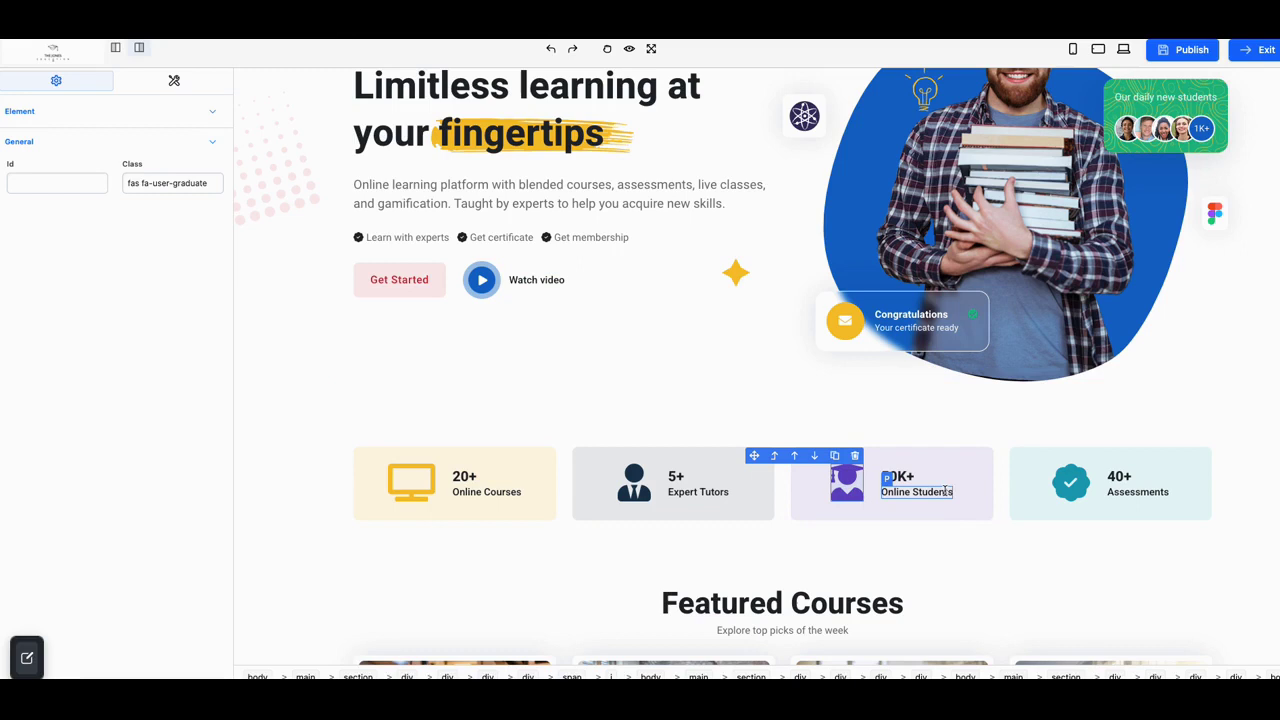
left_click(1043, 490)
Step: Examine the Featured Courses, sign-up banner and student feedback sections, selecting the container around View more
scroll(1038, 491, "down", 2)
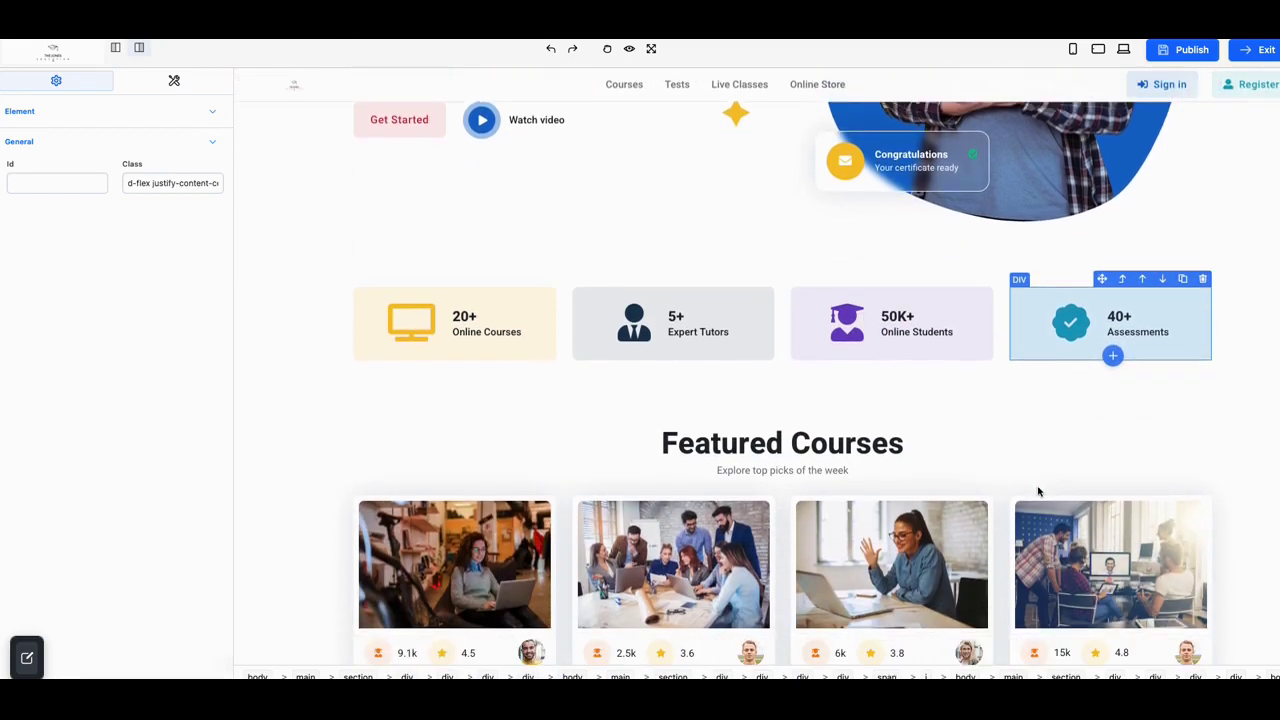
scroll(1038, 491, "down", 3)
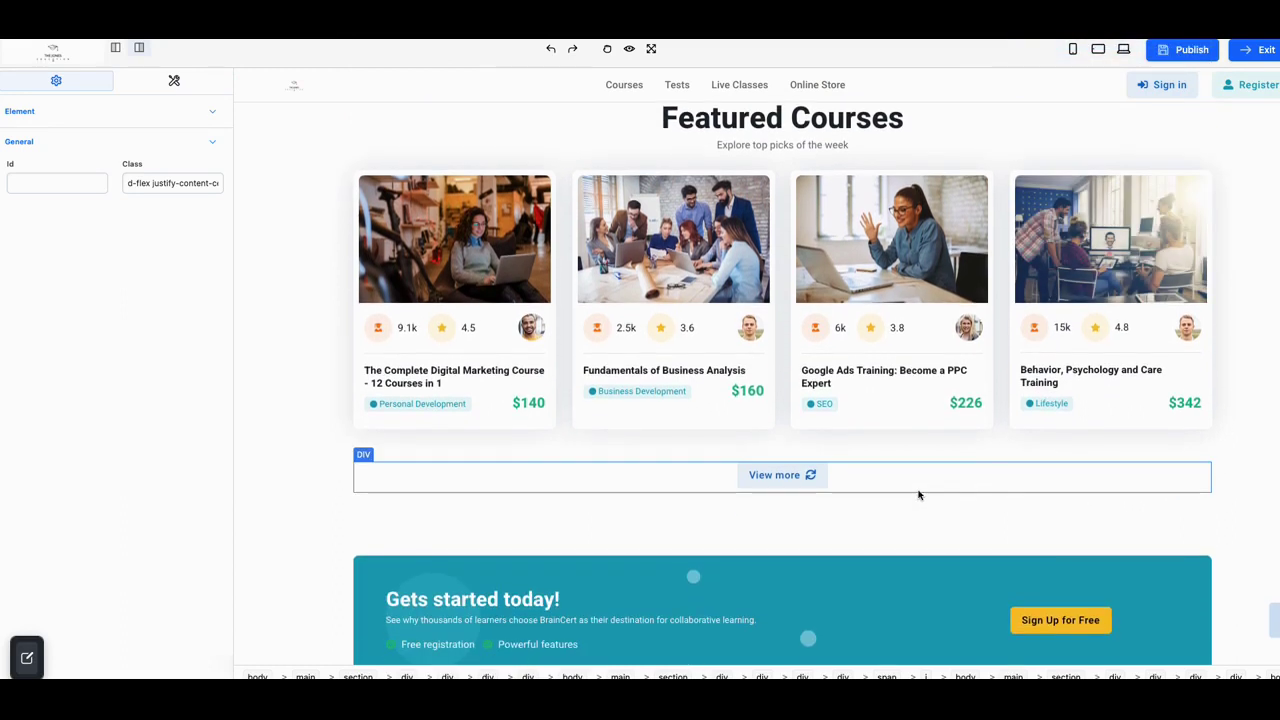
left_click(880, 478)
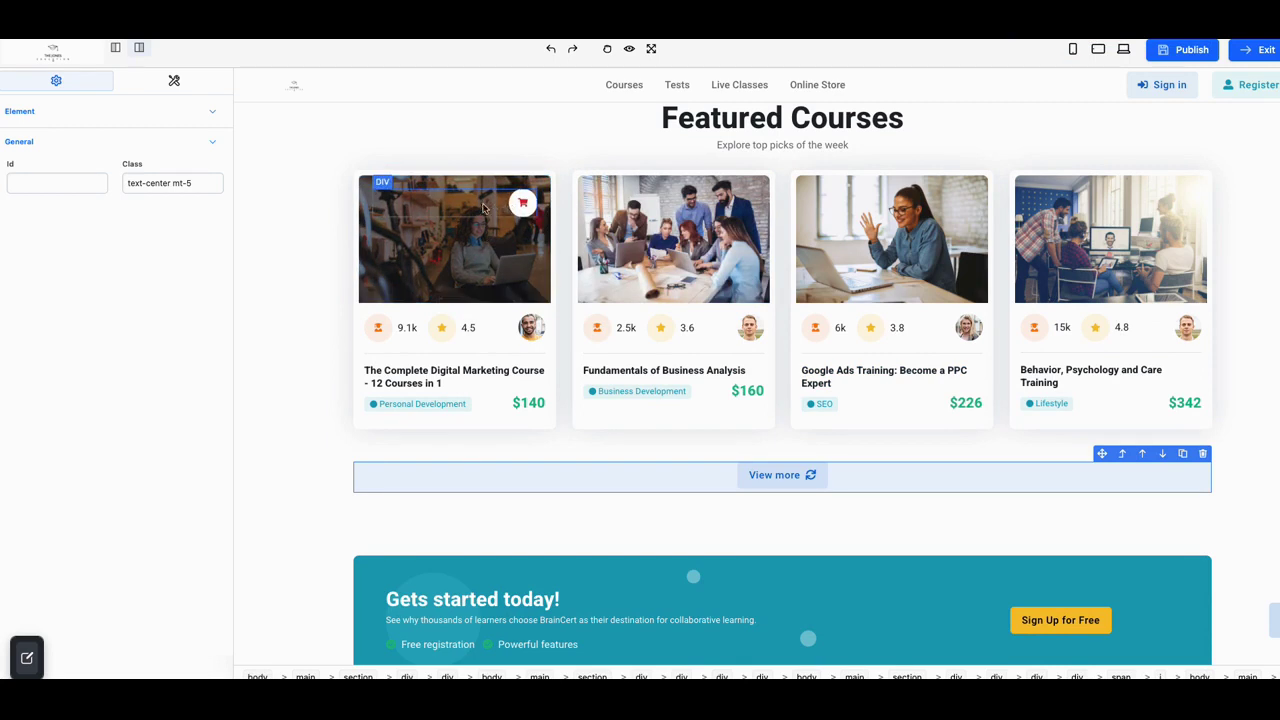
scroll(394, 346, "down", 3)
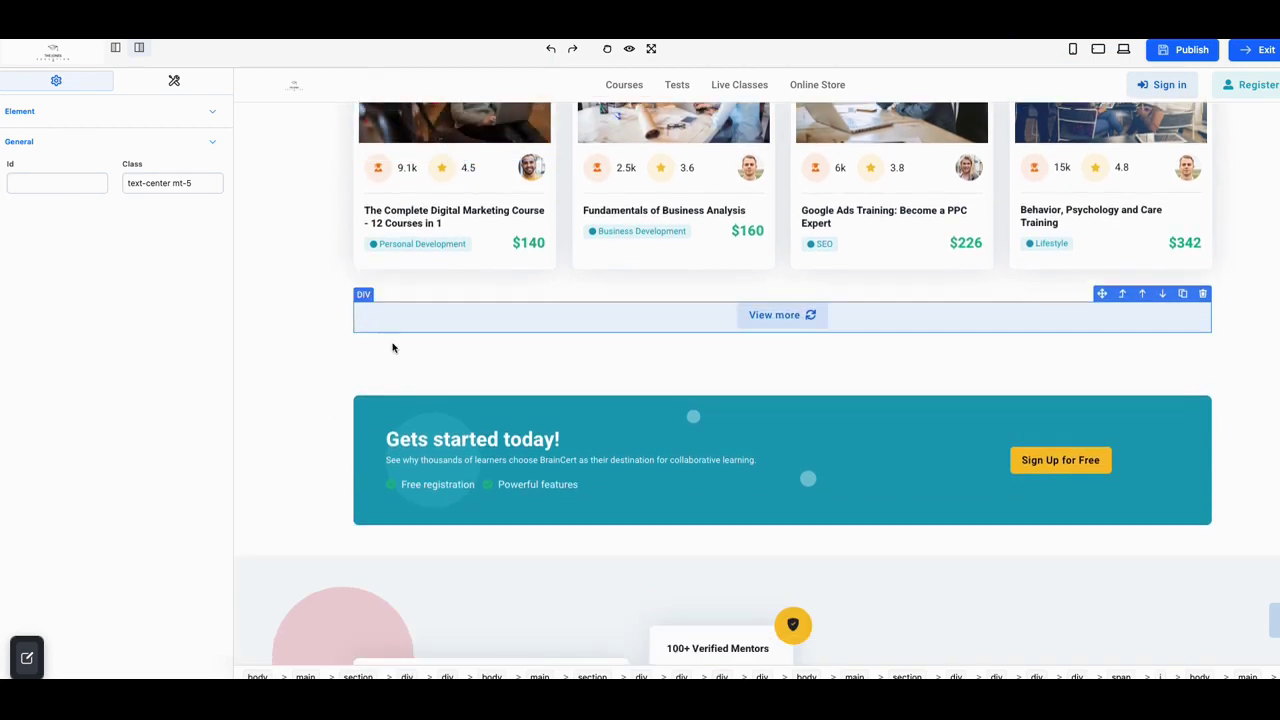
scroll(434, 351, "down", 9)
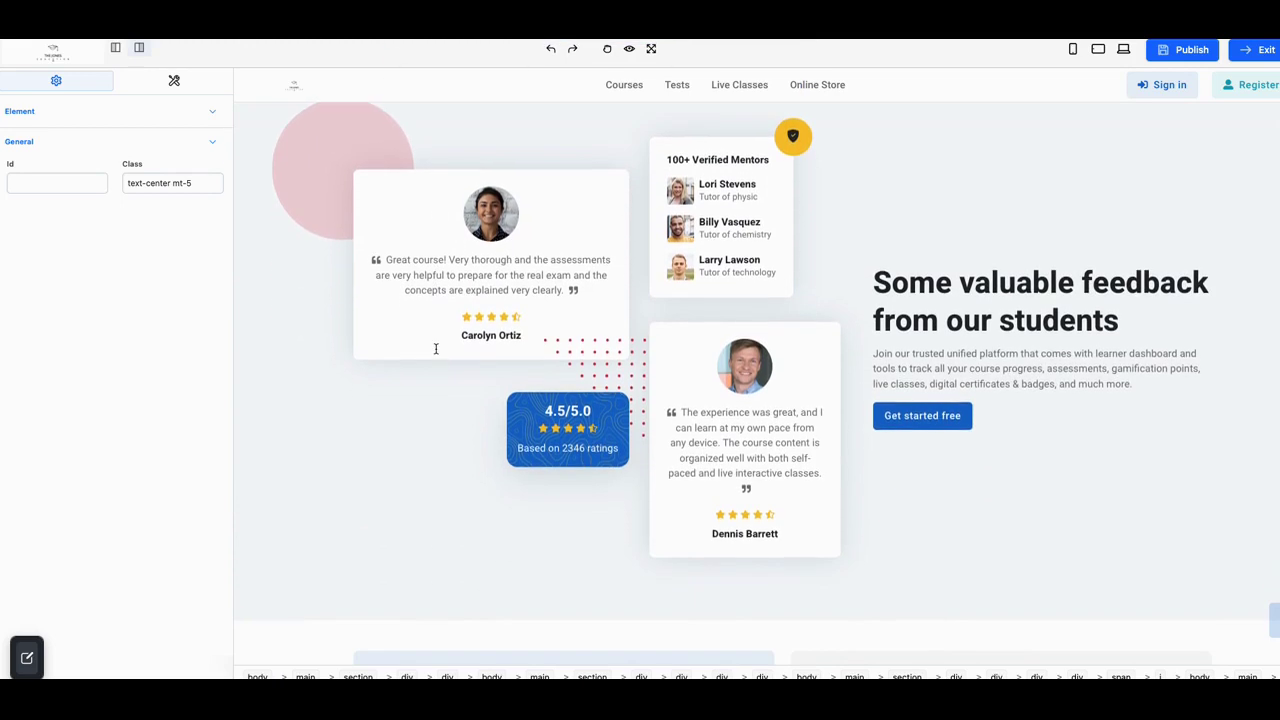
scroll(486, 314, "up", 7)
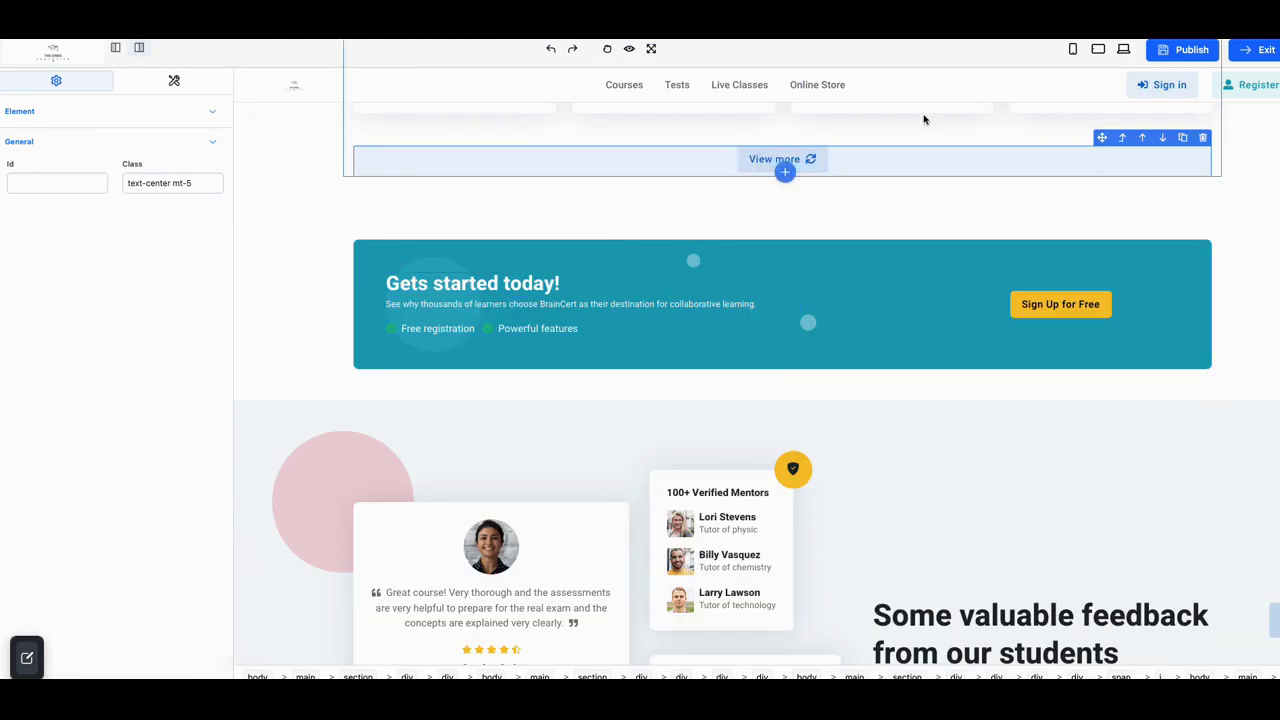
Step: Preview the landing page in the mobile layout and look through its hero, statistics and course sections
left_click(1073, 49)
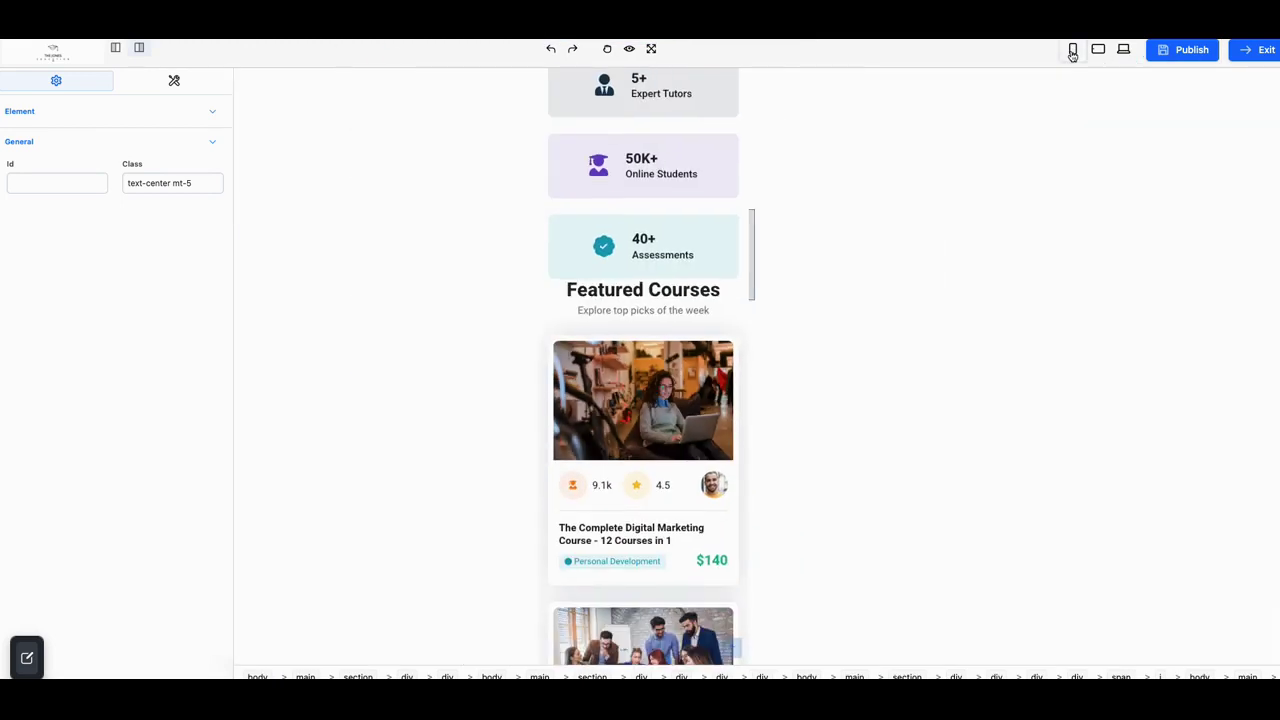
scroll(740, 288, "up", 15)
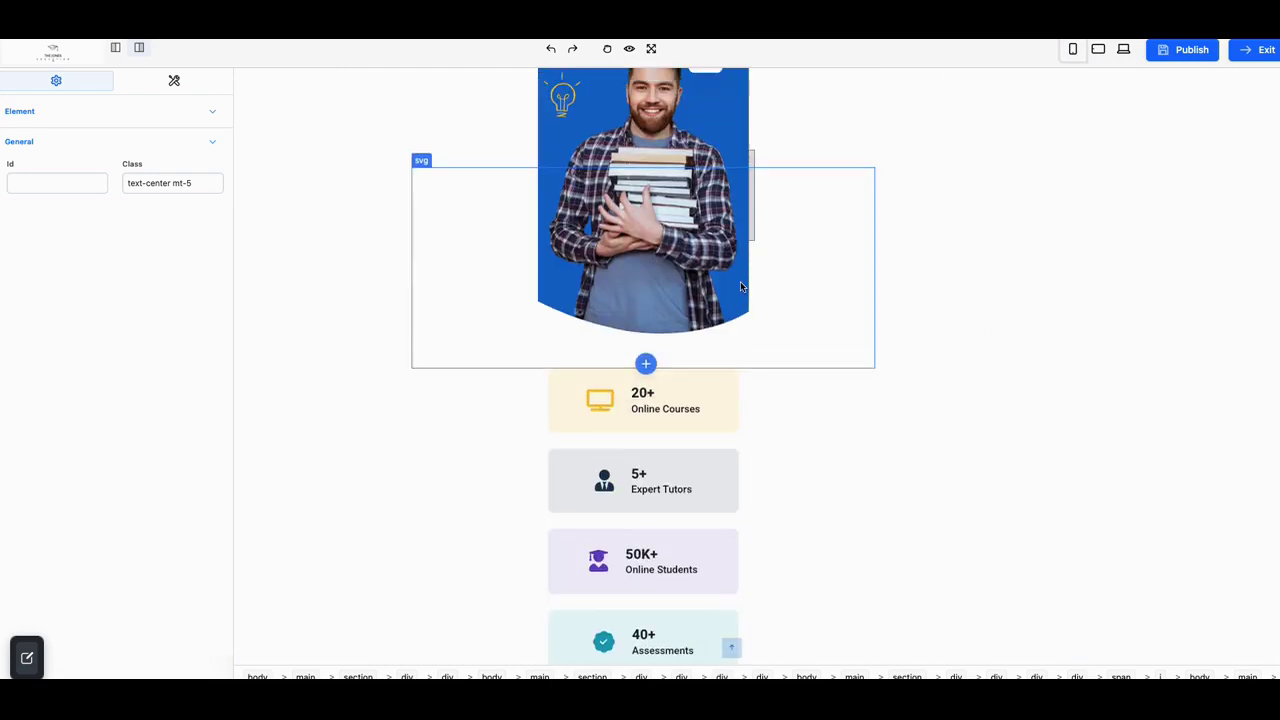
scroll(741, 287, "up", 2)
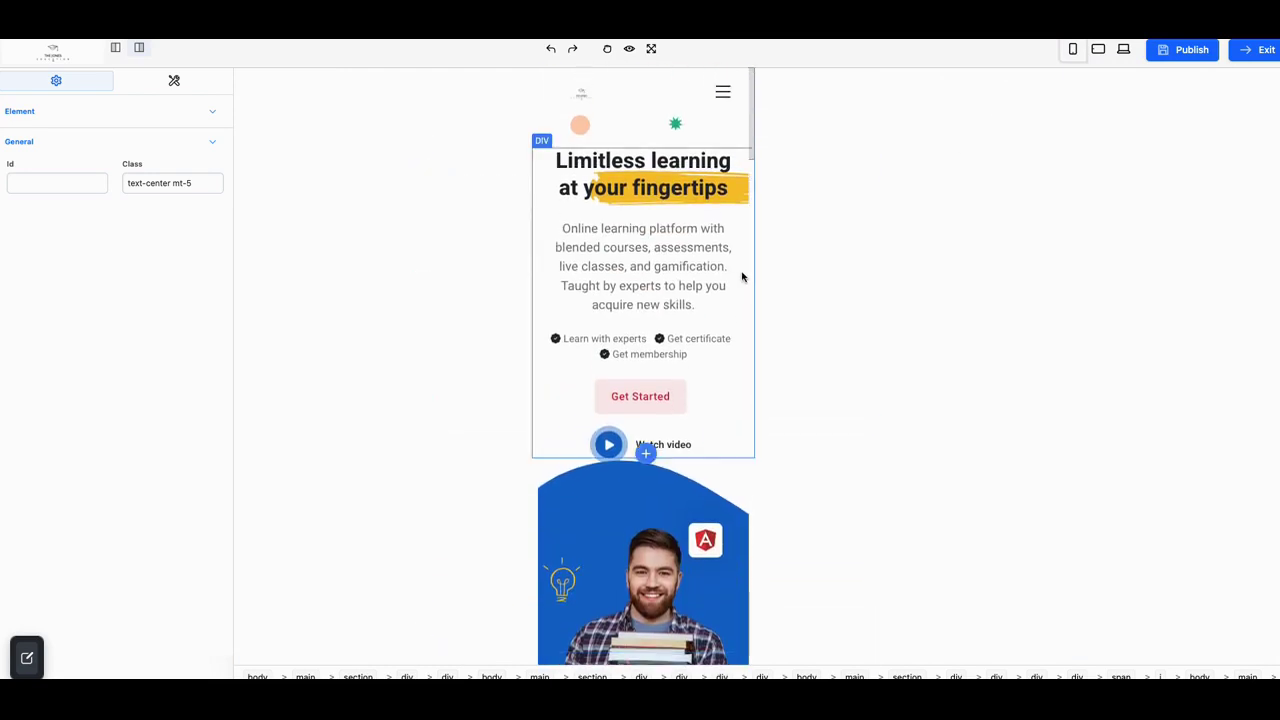
scroll(731, 196, "down", 5)
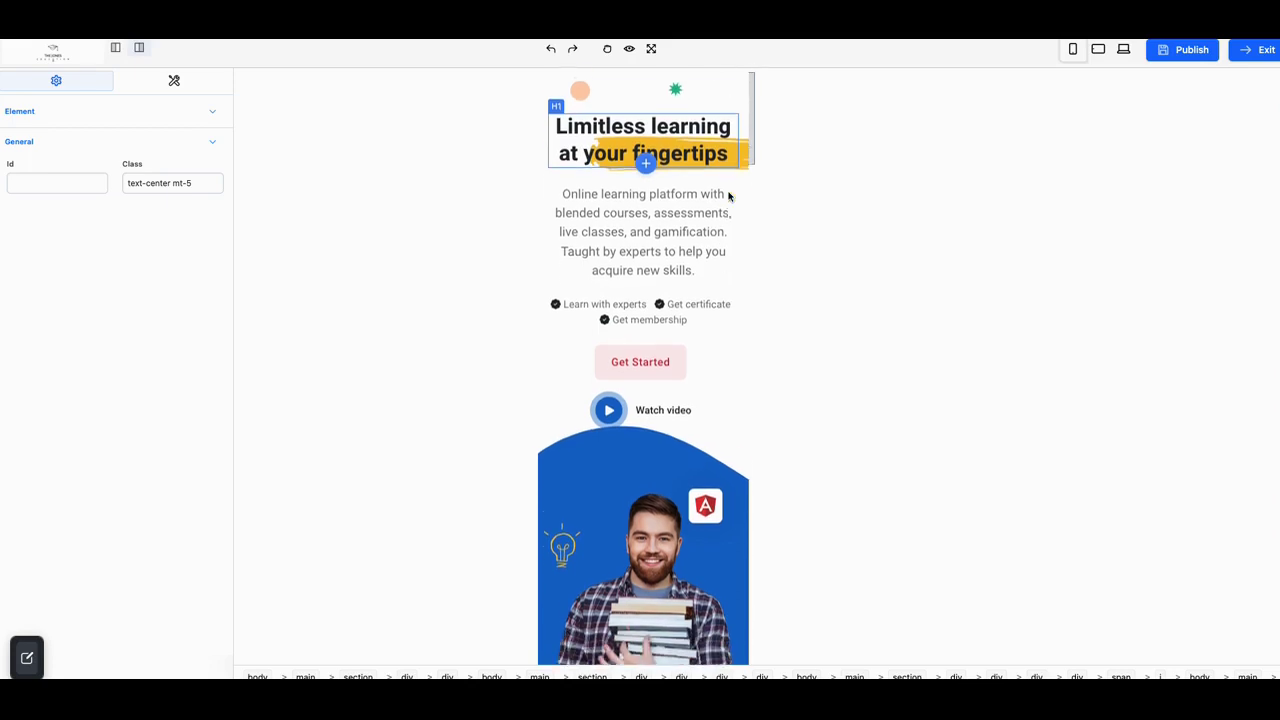
scroll(729, 196, "down", 12)
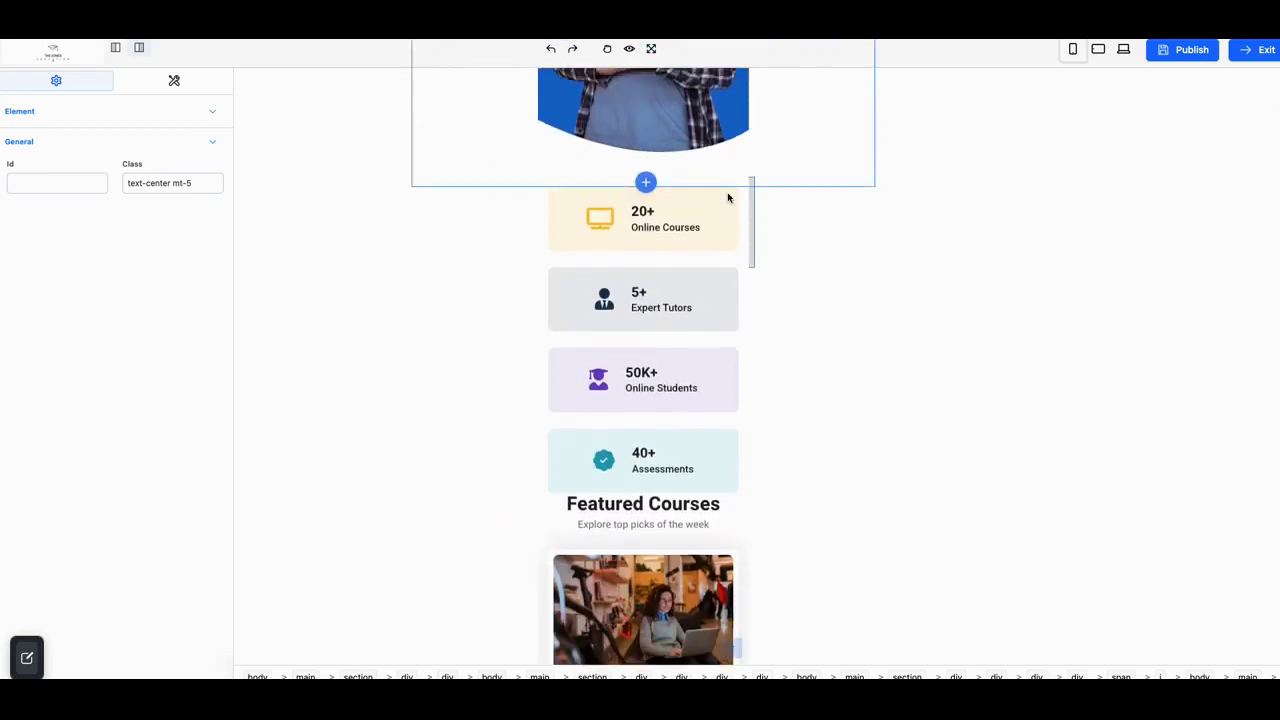
Step: Preview the landing page in the tablet layout and look through its sections
left_click(1102, 50)
scroll(813, 232, "up", 15)
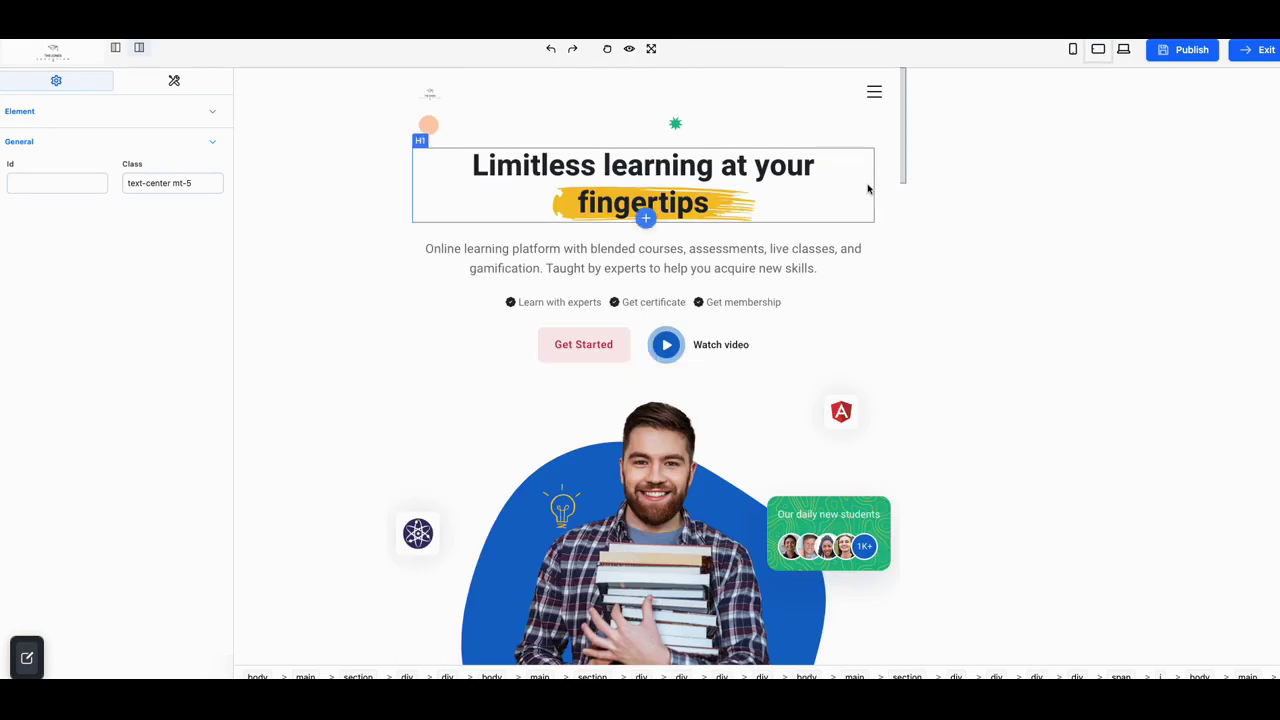
scroll(867, 191, "down", 10)
scroll(867, 191, "down", 2)
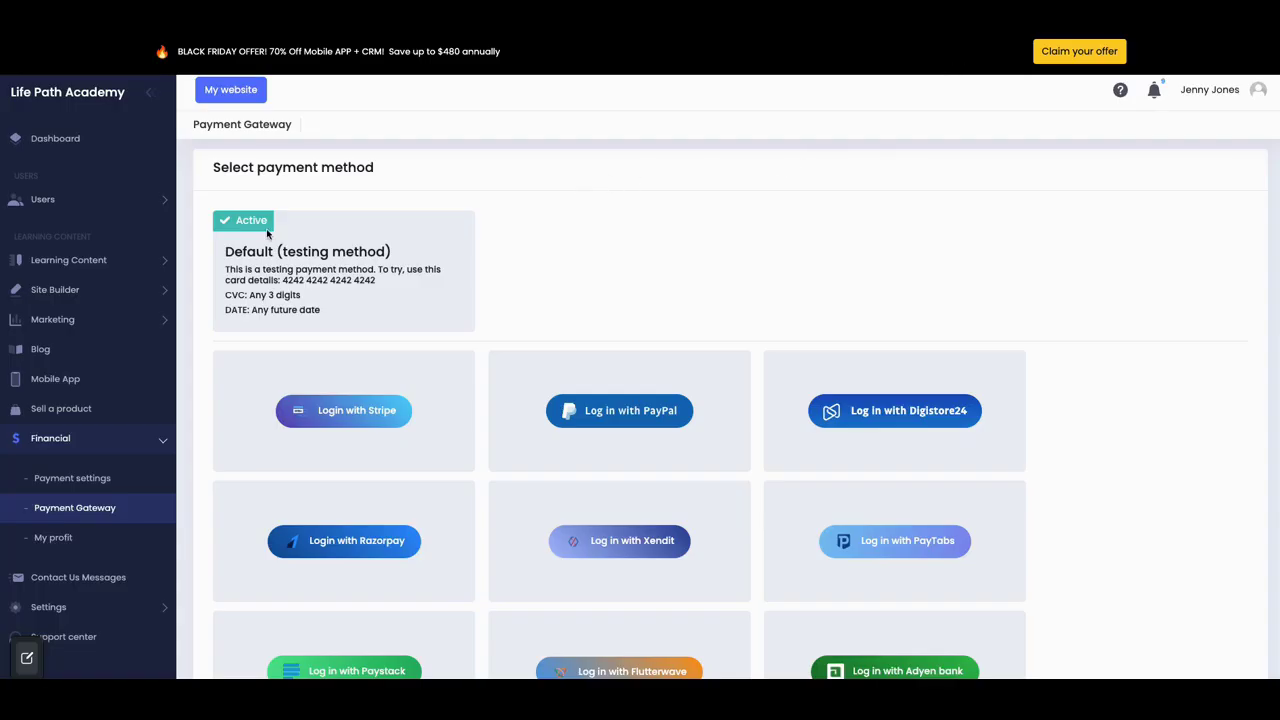
Step: Switch to Uteach and open the Home page from the Site Builder's Pages list in the page editor
left_click(70, 290)
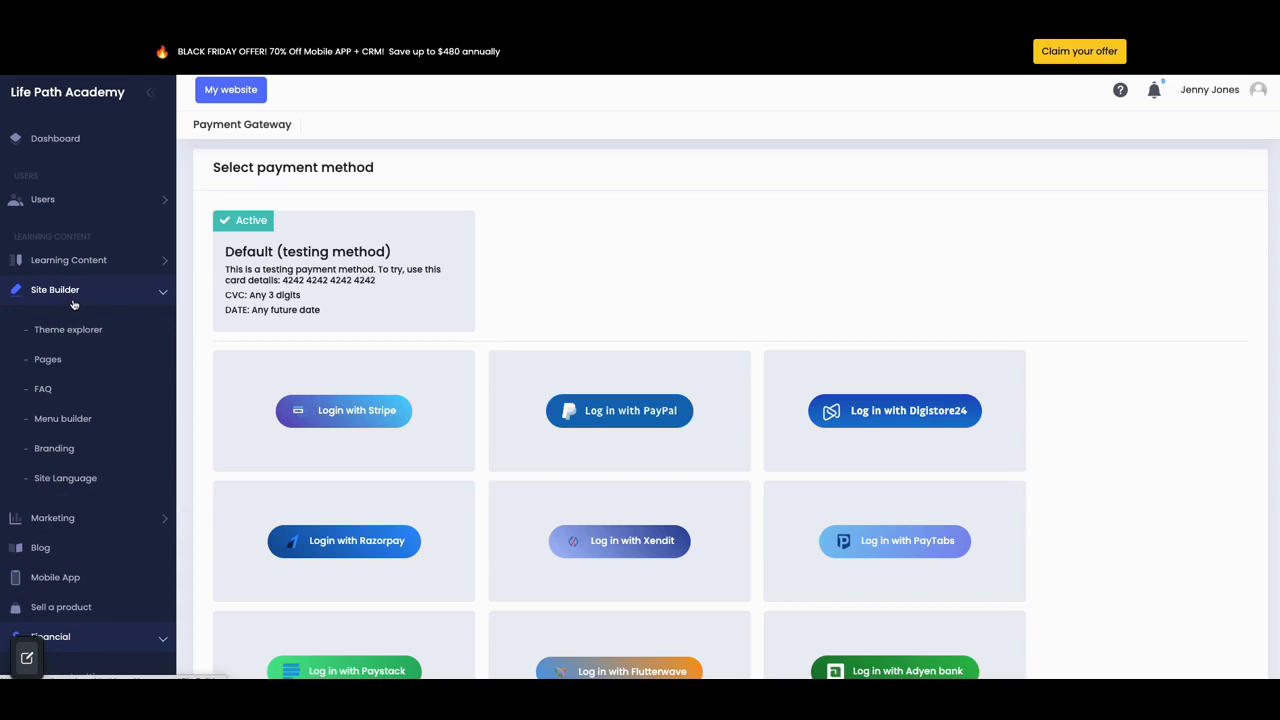
left_click(48, 360)
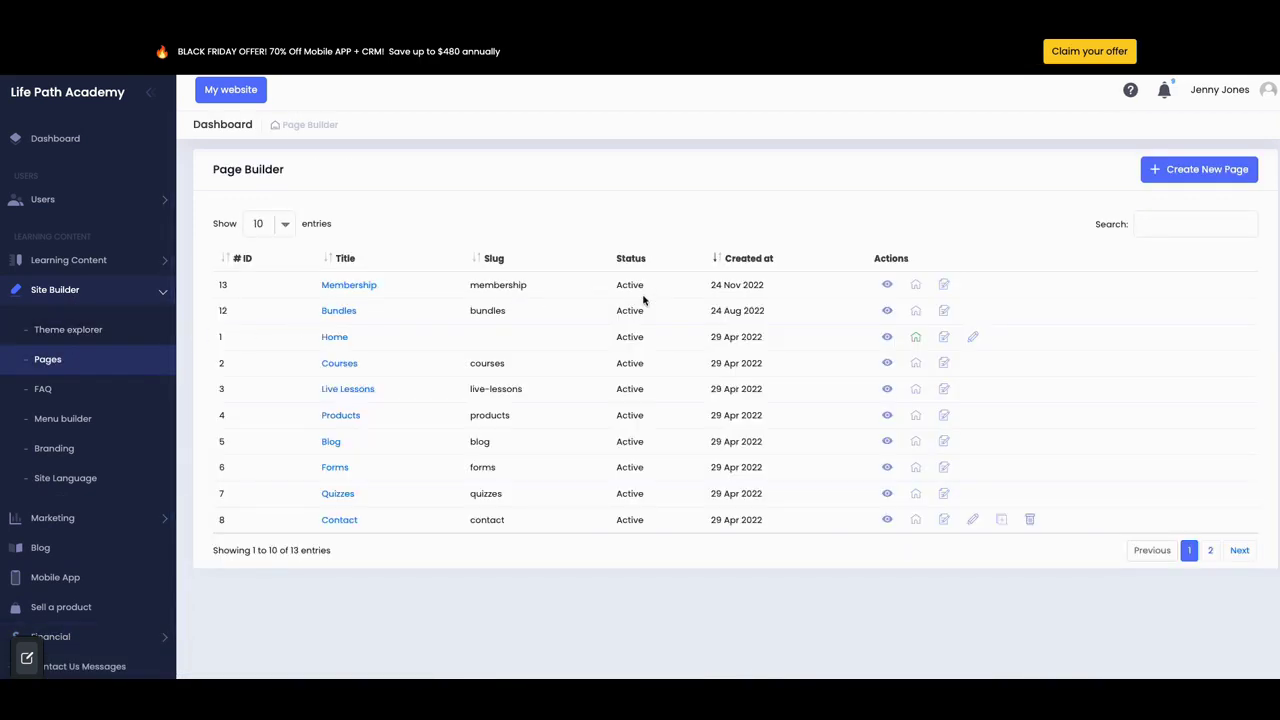
left_click(972, 340)
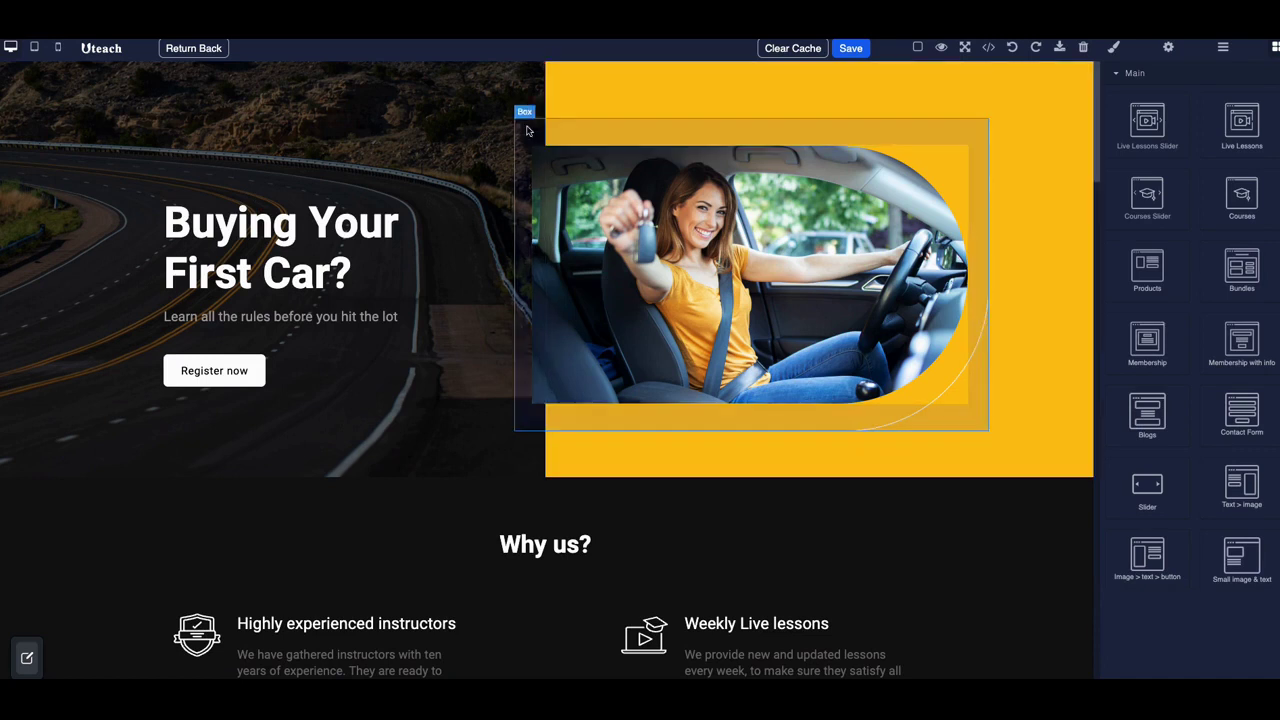
Step: Preview the Uteach Home page in the mobile layout and examine its hero, Why us? and course sections
left_click(59, 48)
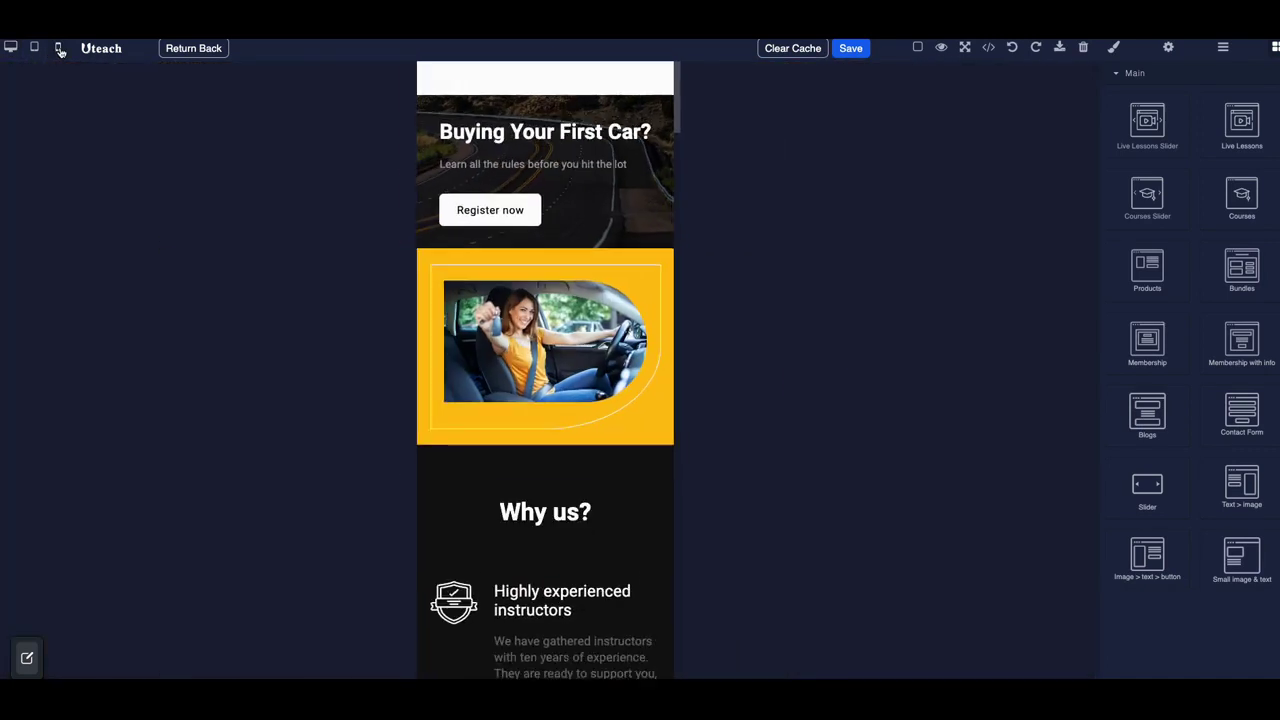
scroll(443, 171, "down", 5)
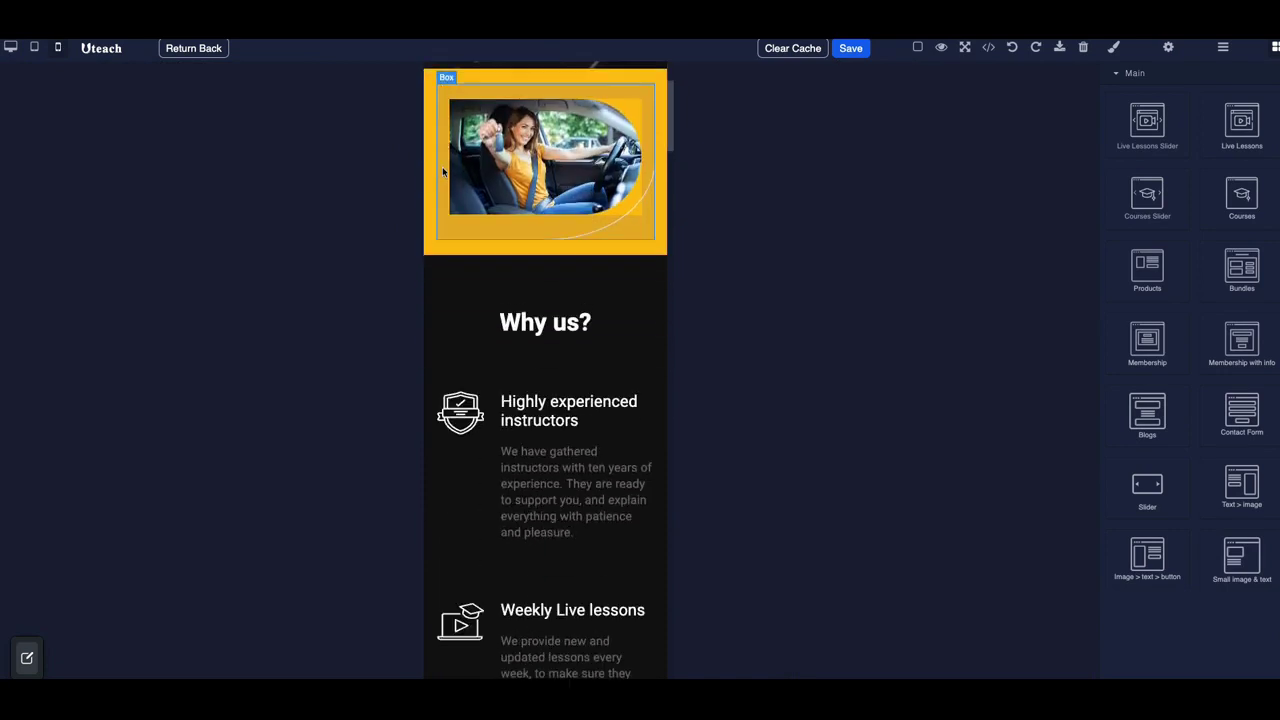
scroll(443, 174, "down", 8)
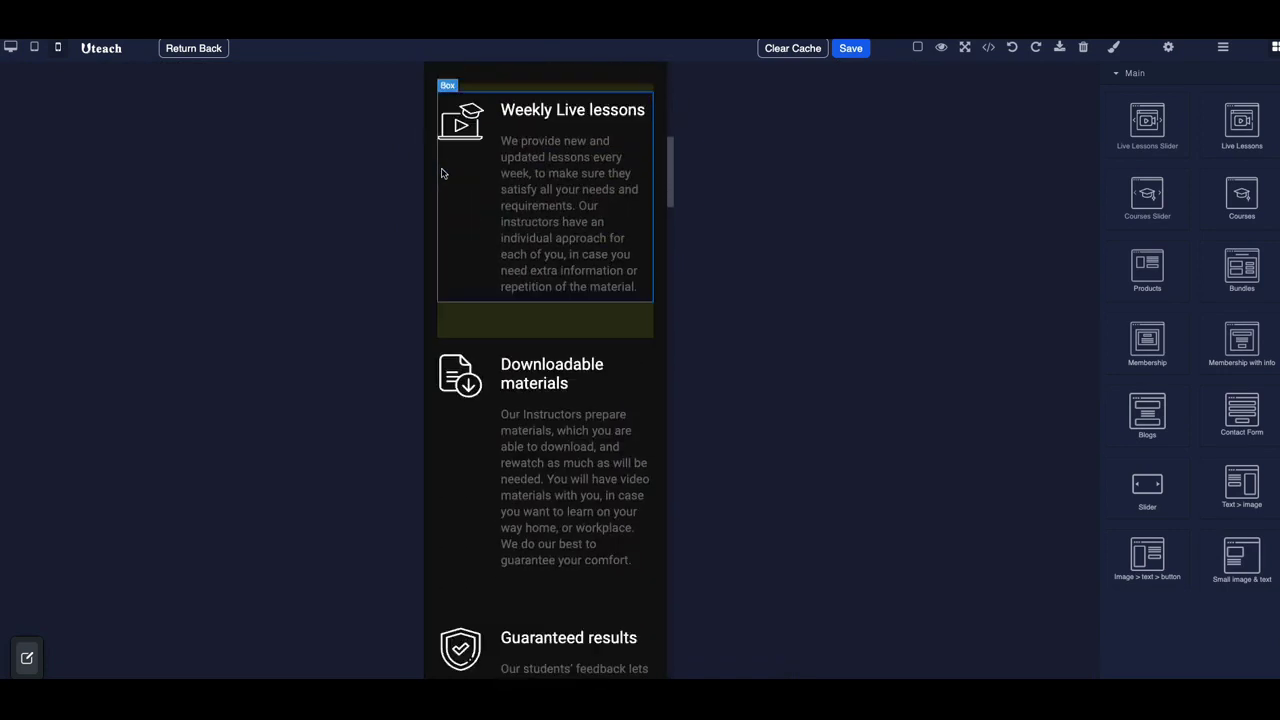
scroll(443, 174, "down", 10)
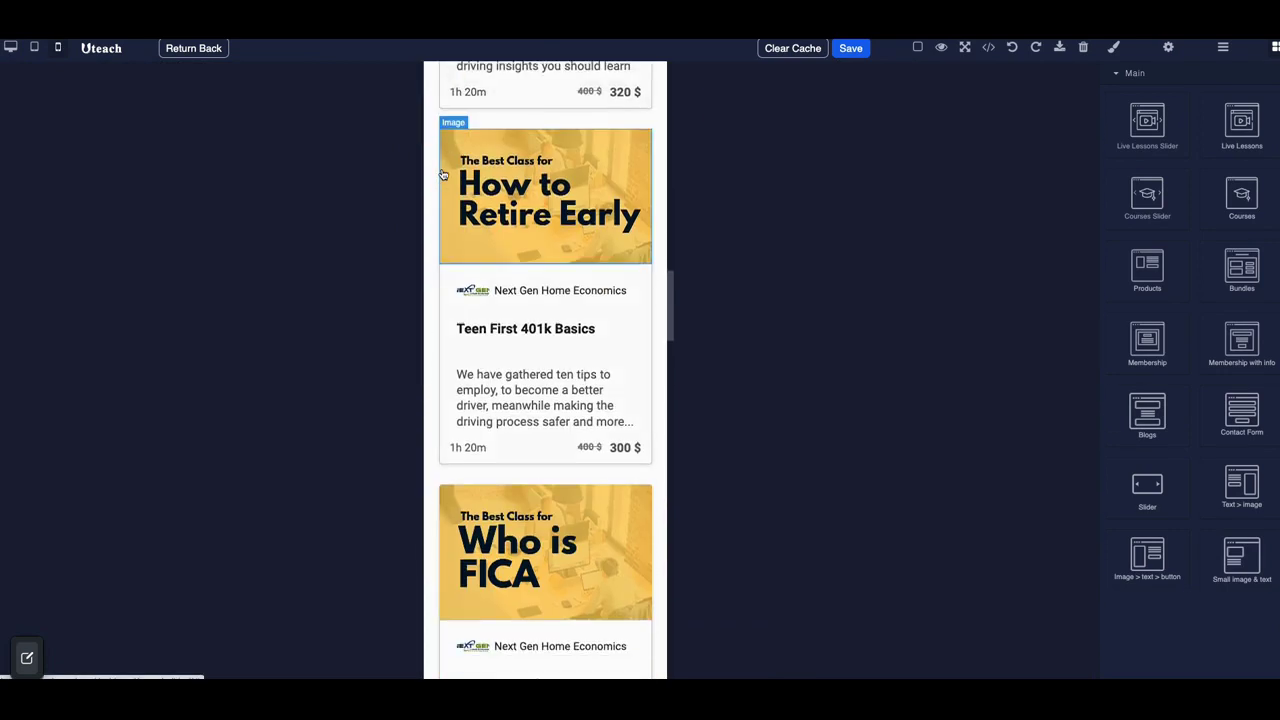
scroll(443, 174, "up", 15)
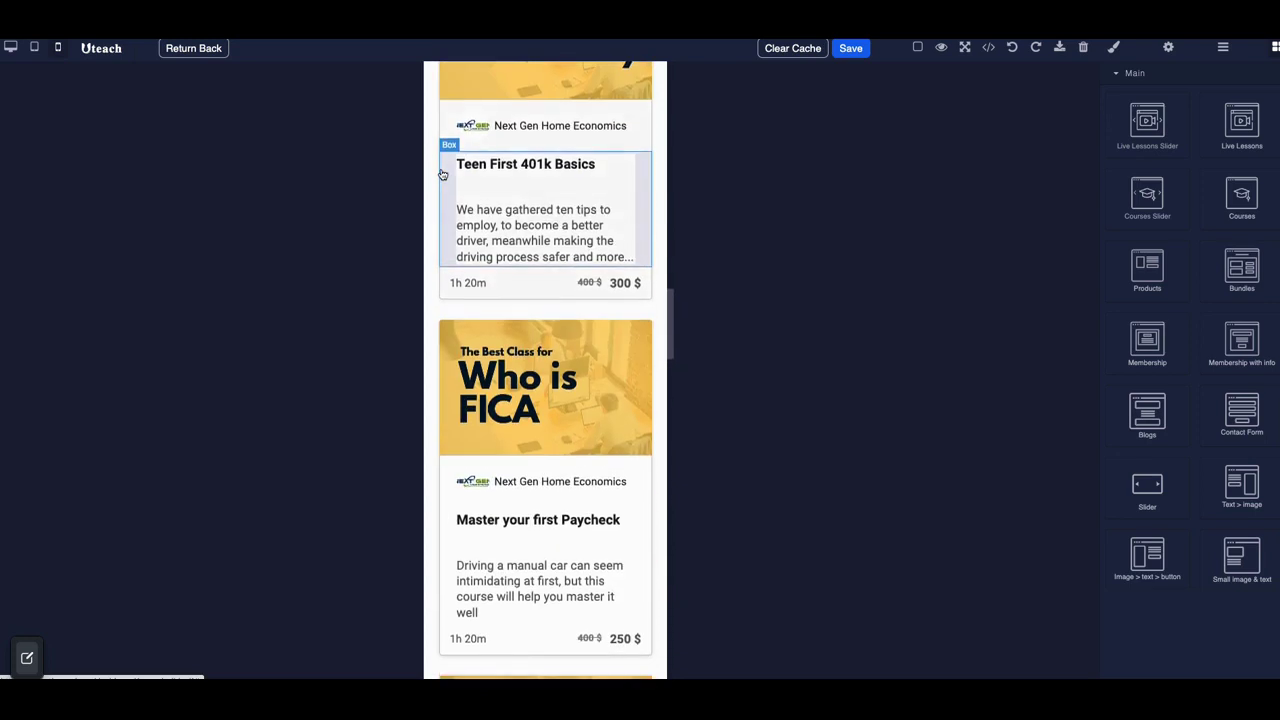
Step: Preview the Uteach Home page in the tablet layout and look through its hero, Why us? and course sections
scroll(439, 173, "up", 5)
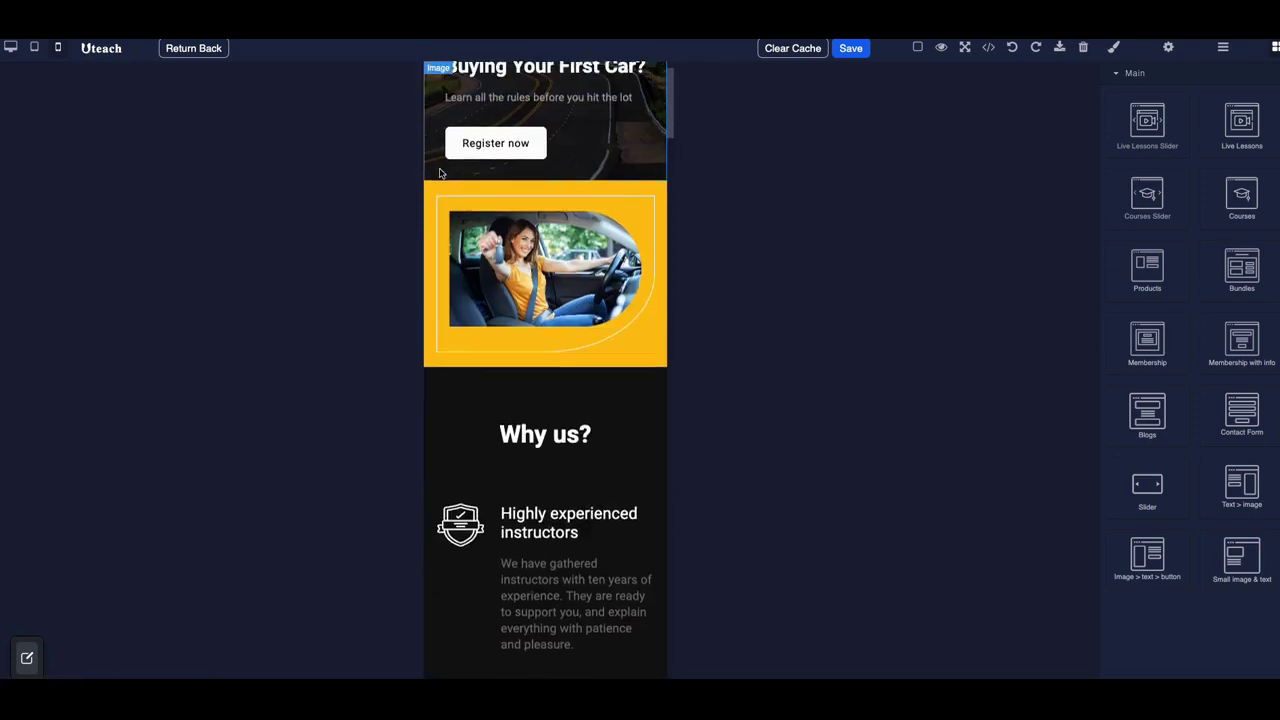
left_click(36, 50)
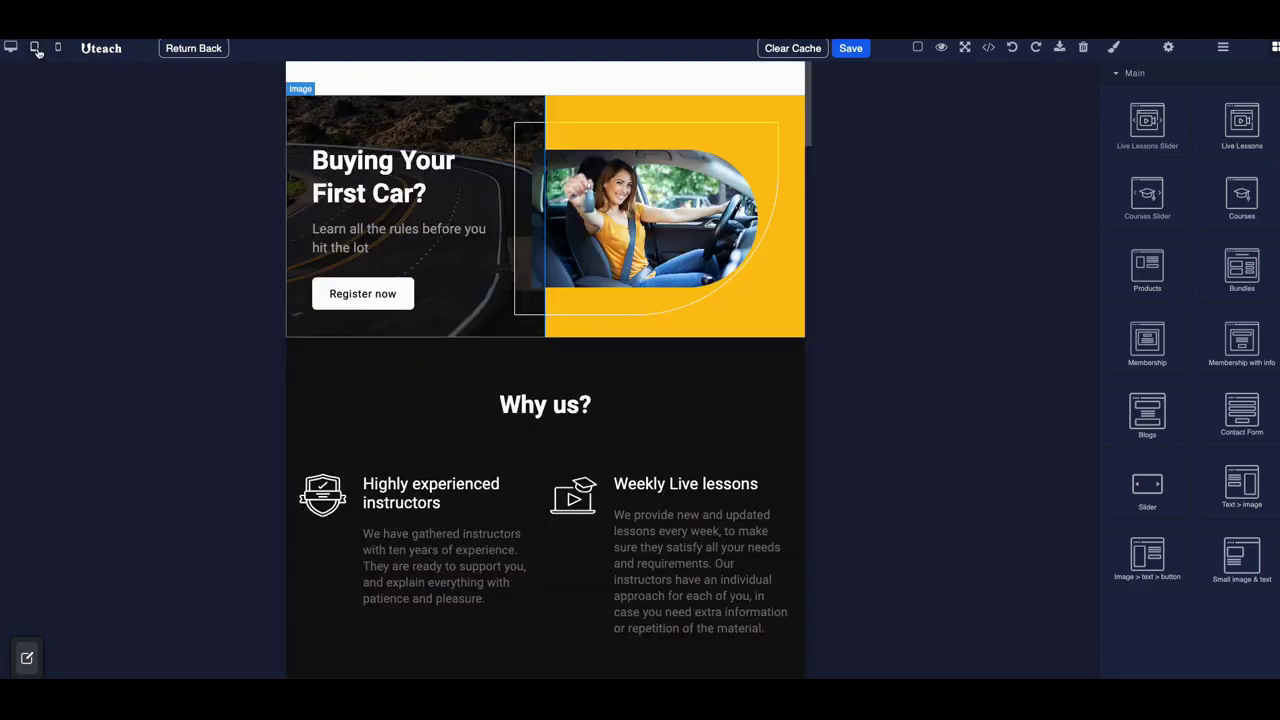
scroll(474, 152, "down", 10)
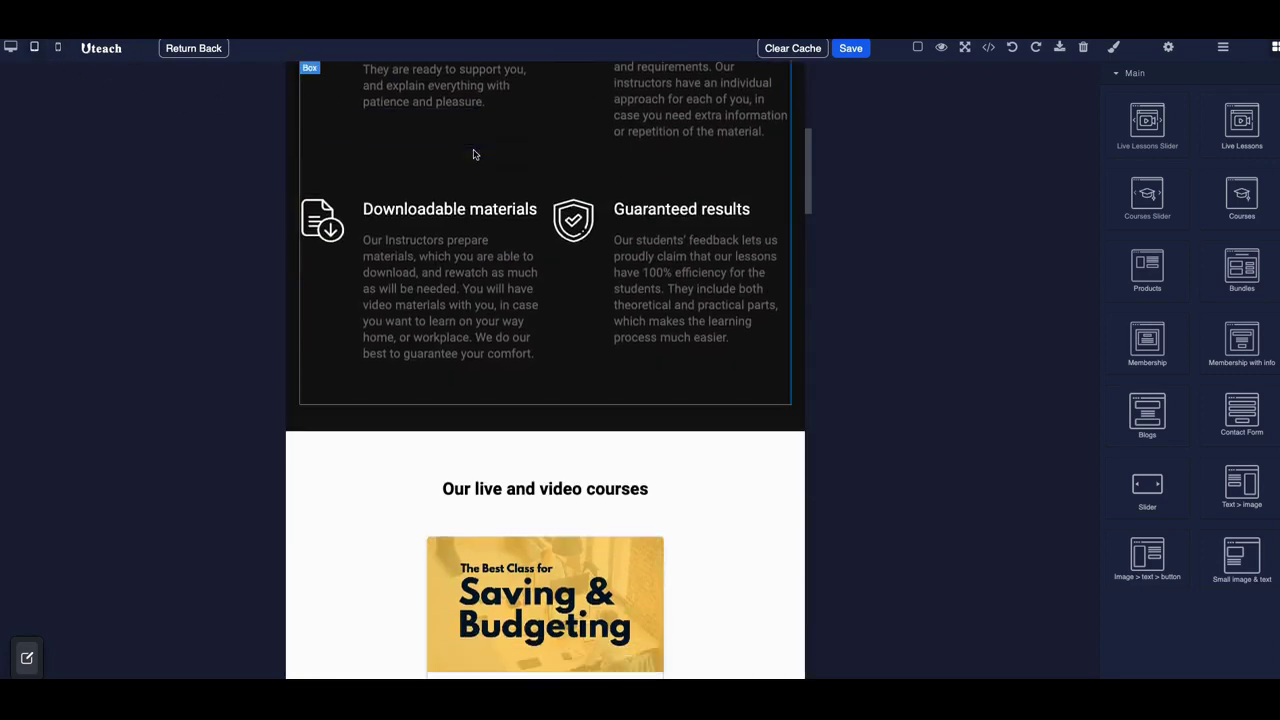
scroll(474, 152, "down", 3)
scroll(474, 152, "up", 13)
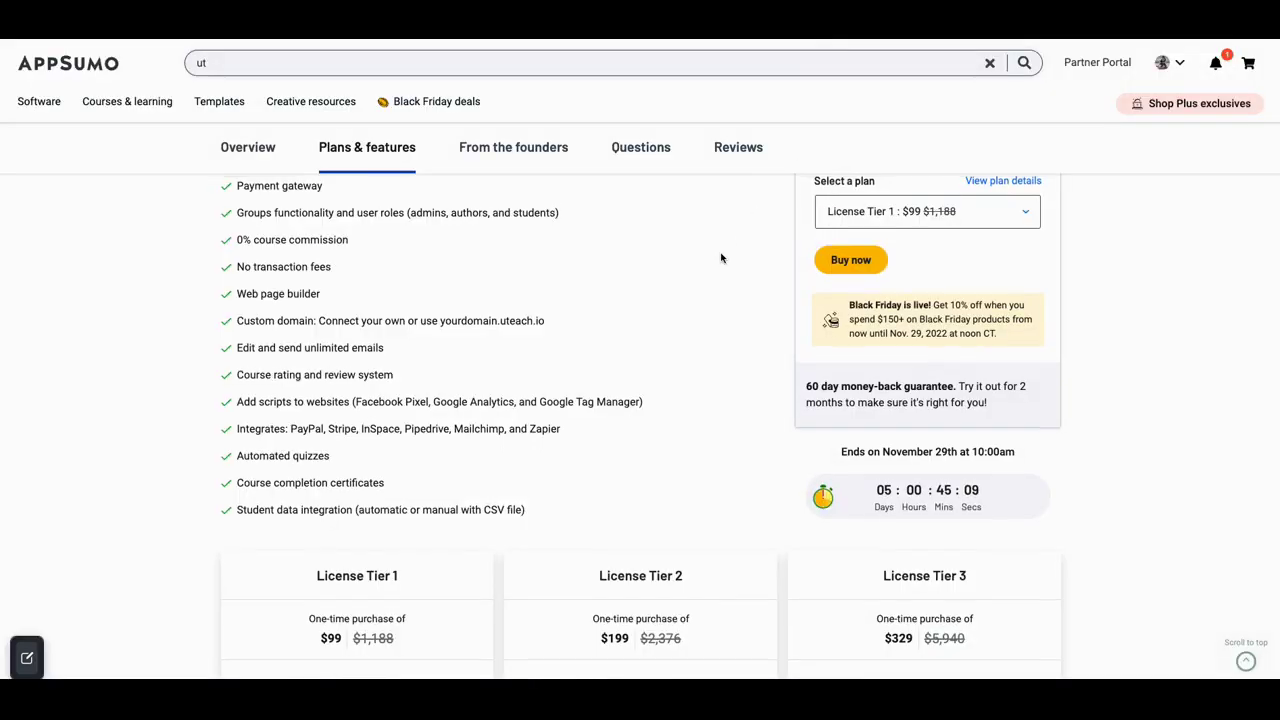
Step: Switch to the Uteach deal page on AppSumo and review its deal terms, included features and three license tiers
scroll(722, 258, "up", 8)
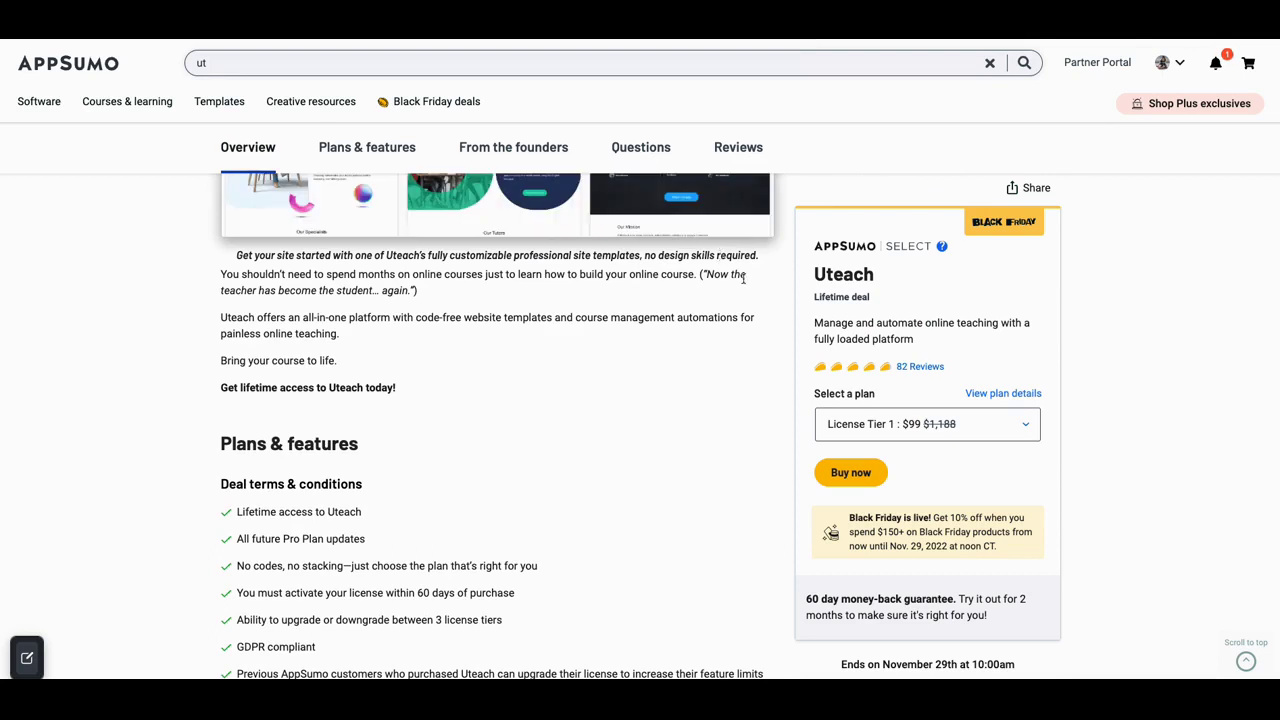
scroll(740, 285, "down", 5)
scroll(737, 284, "down", 5)
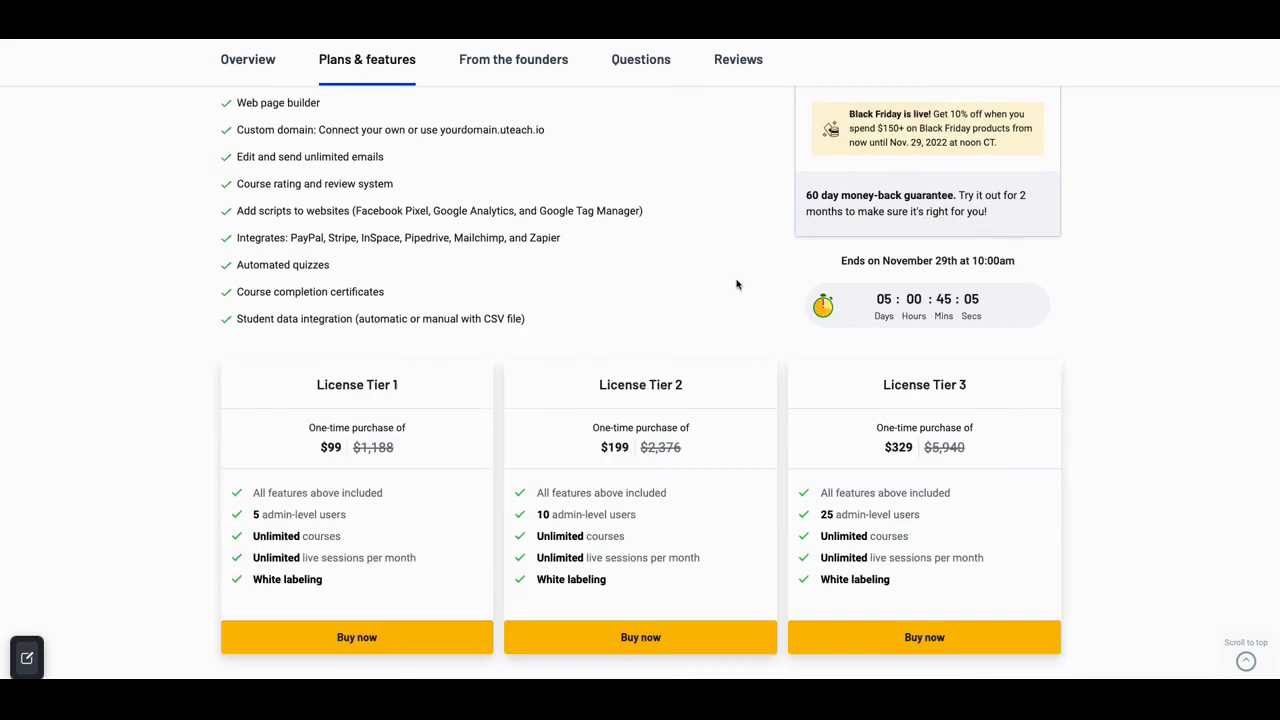
scroll(736, 285, "up", 1)
scroll(704, 298, "up", 1)
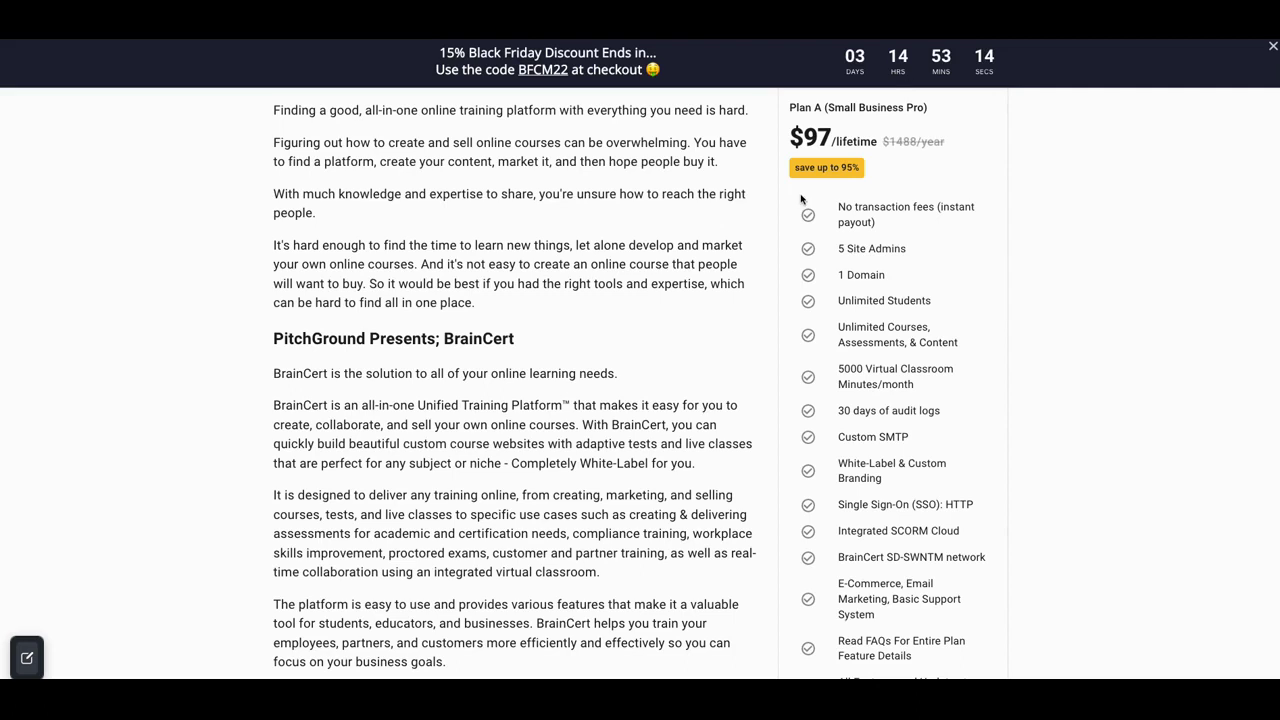
Step: Switch to the BrainCert deal page on PitchGround and compare the prices and features of Plan A and Plan B
scroll(690, 256, "down", 3)
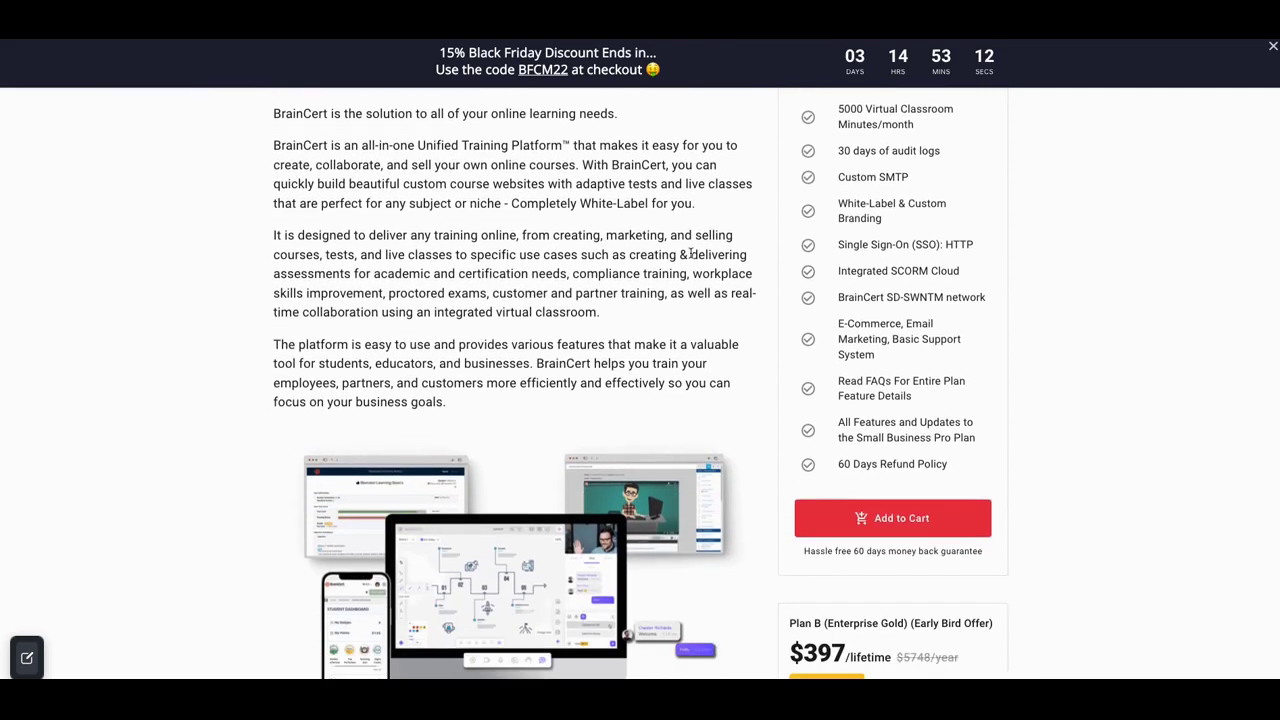
scroll(690, 256, "down", 1)
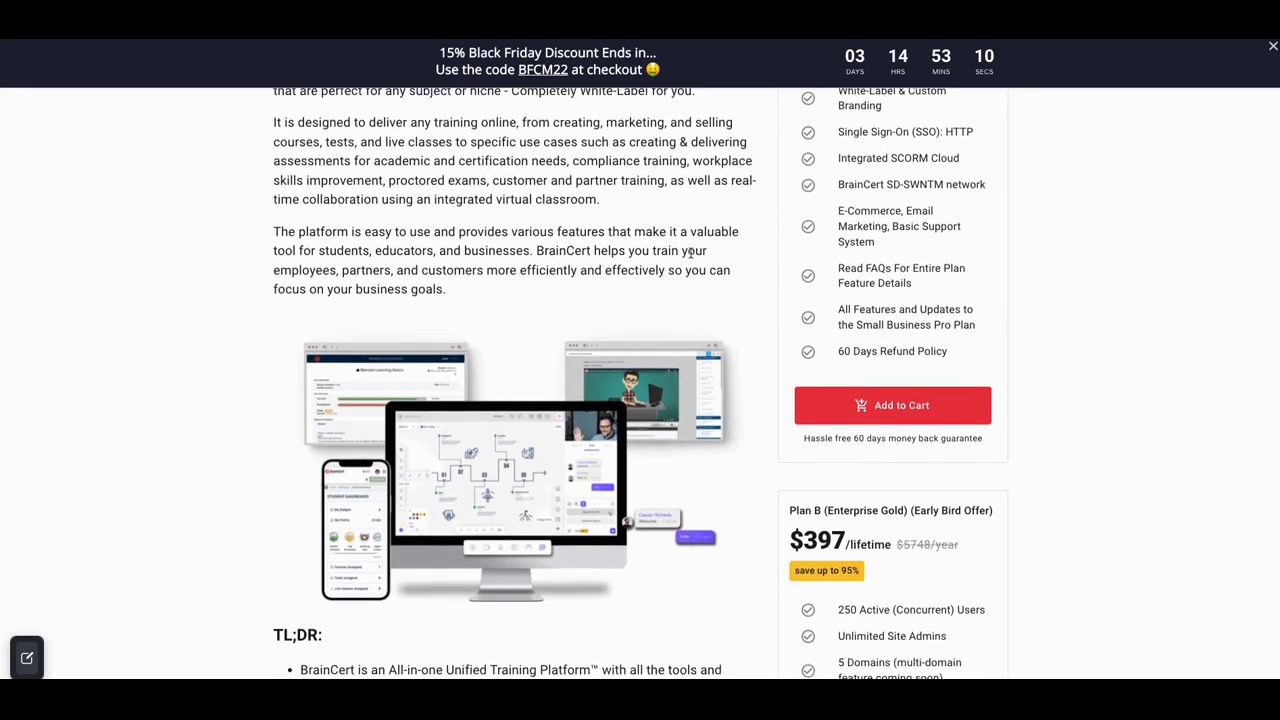
scroll(690, 254, "up", 4)
scroll(690, 257, "down", 6)
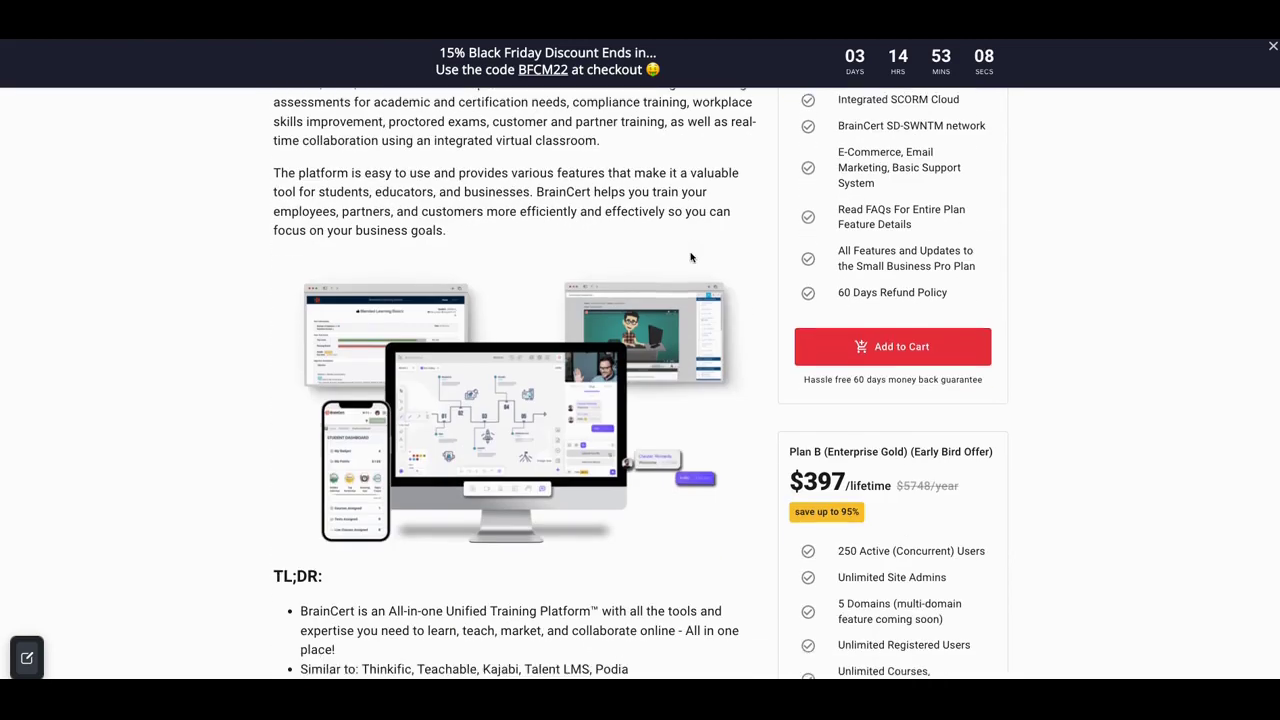
scroll(789, 338, "up", 10)
scroll(805, 350, "down", 6)
scroll(808, 362, "down", 4)
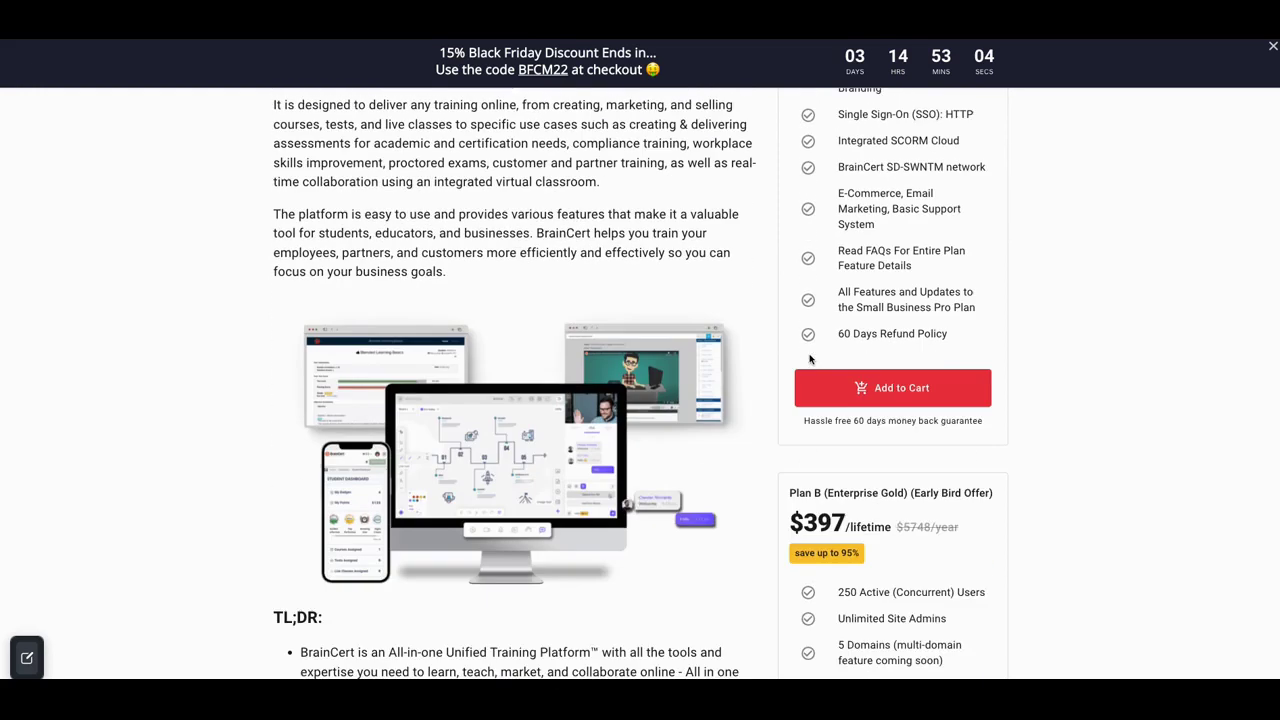
scroll(798, 412, "down", 2)
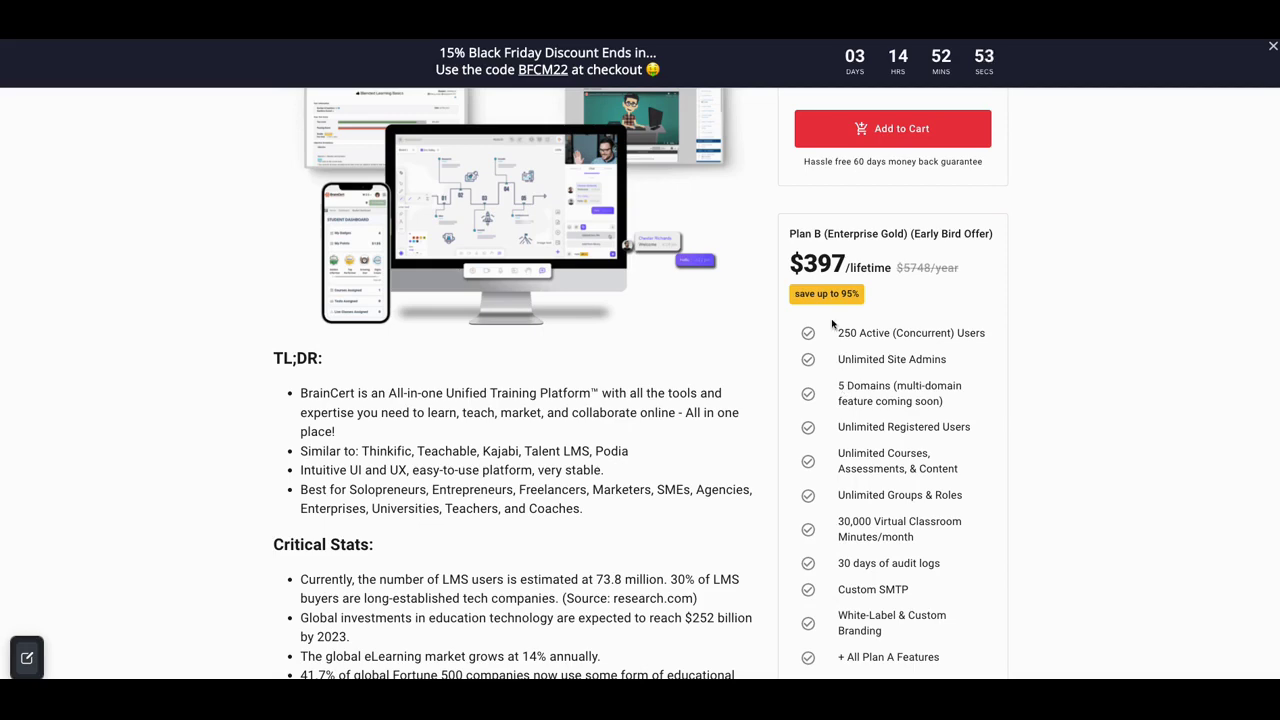
scroll(825, 263, "up", 7)
scroll(818, 220, "down", 2)
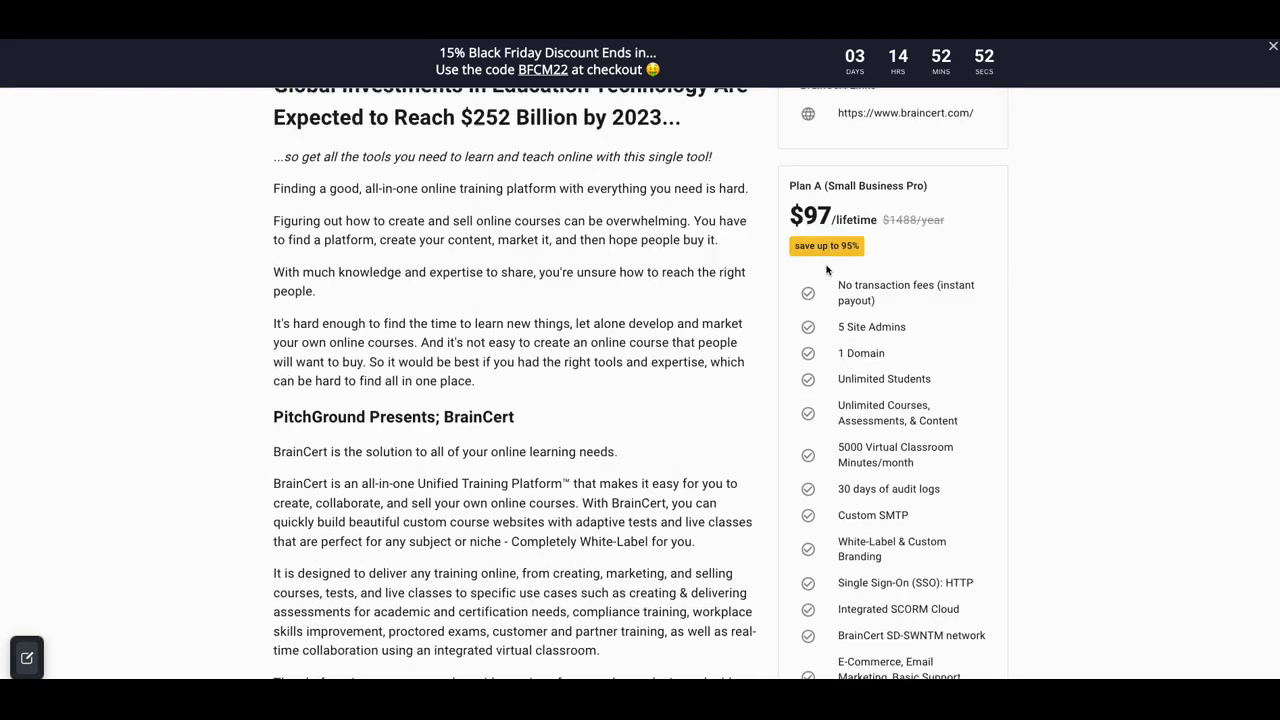
scroll(845, 259, "down", 5)
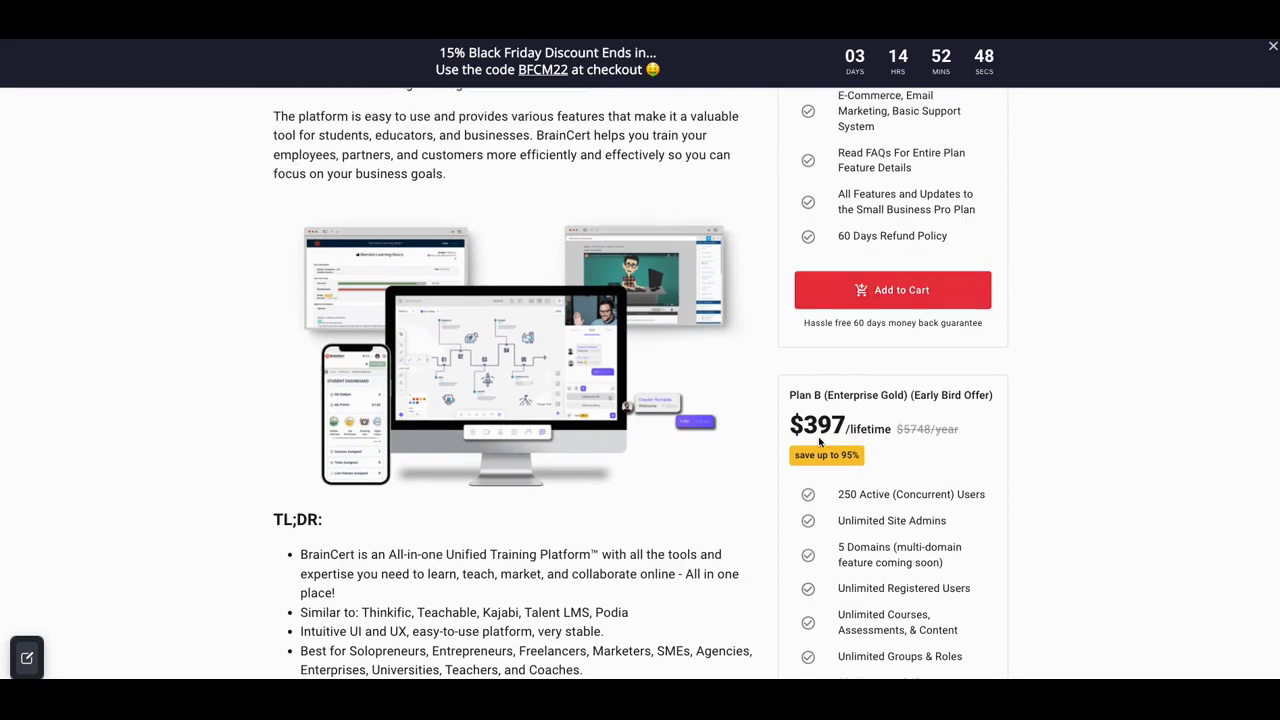
scroll(836, 390, "down", 1)
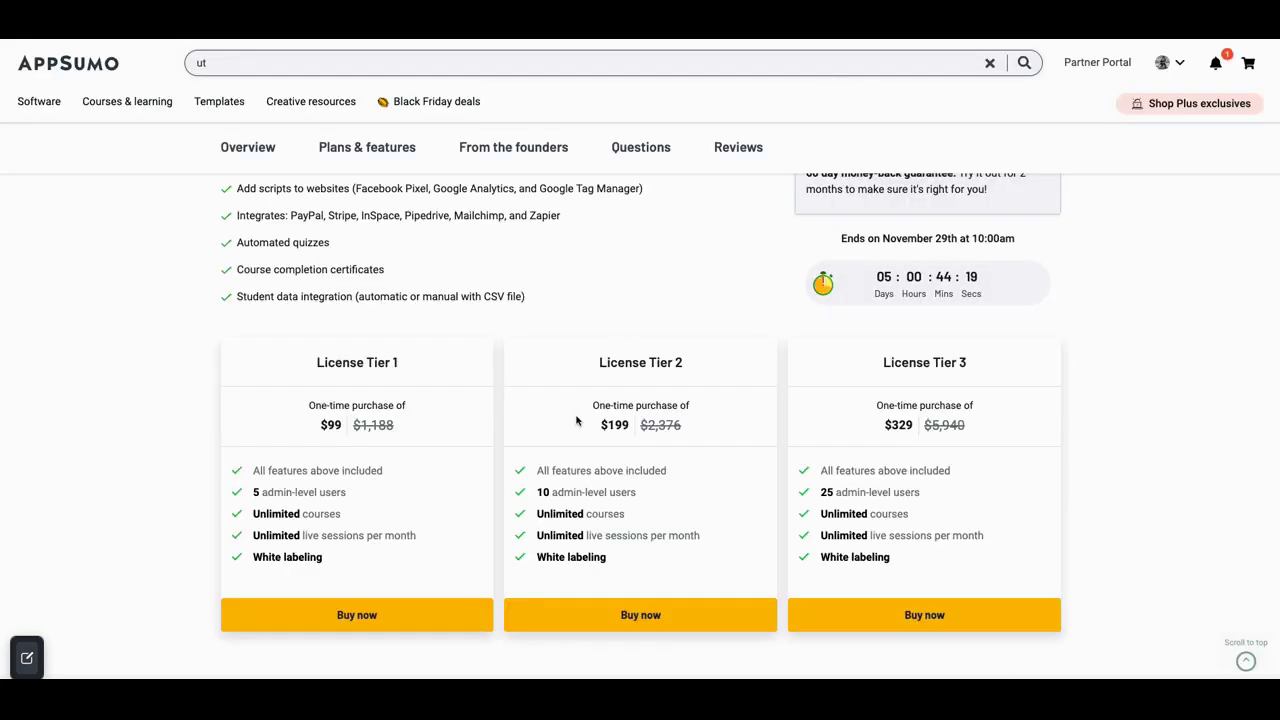
Step: Return to Uteach's AppSumo page and check the license tiers against the features included in all plans
scroll(575, 480, "down", 1)
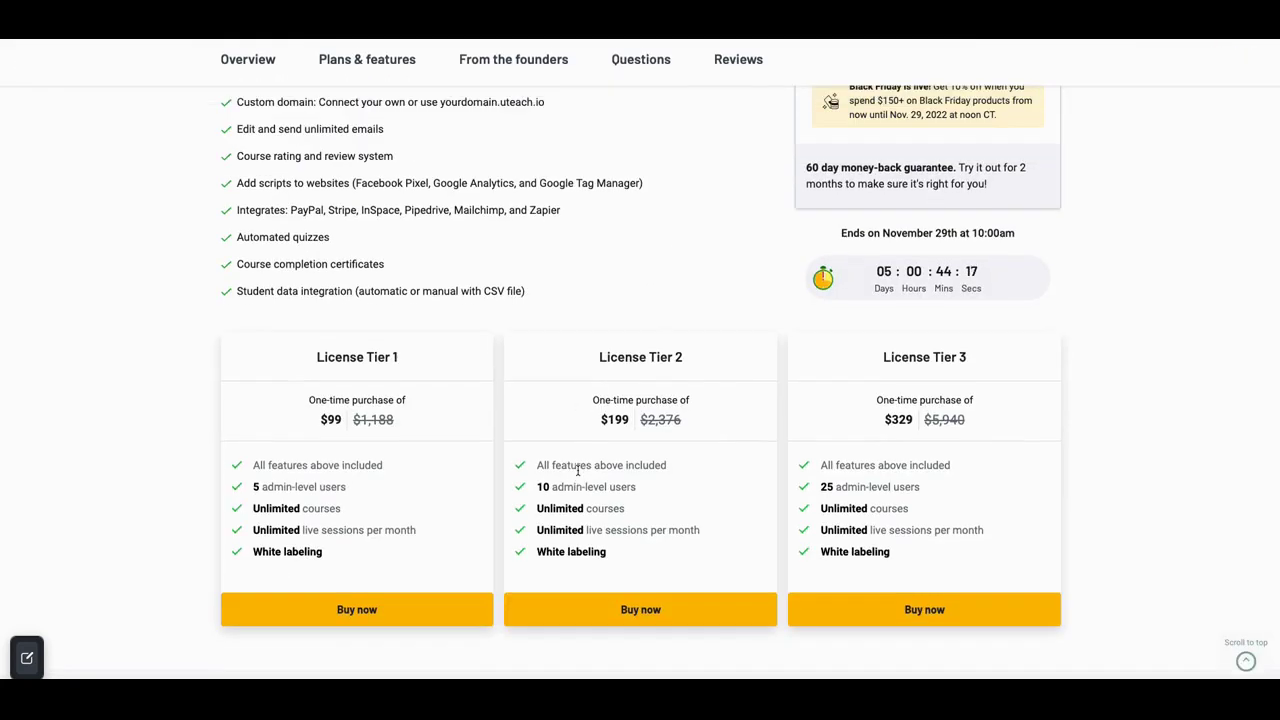
scroll(450, 512, "up", 3)
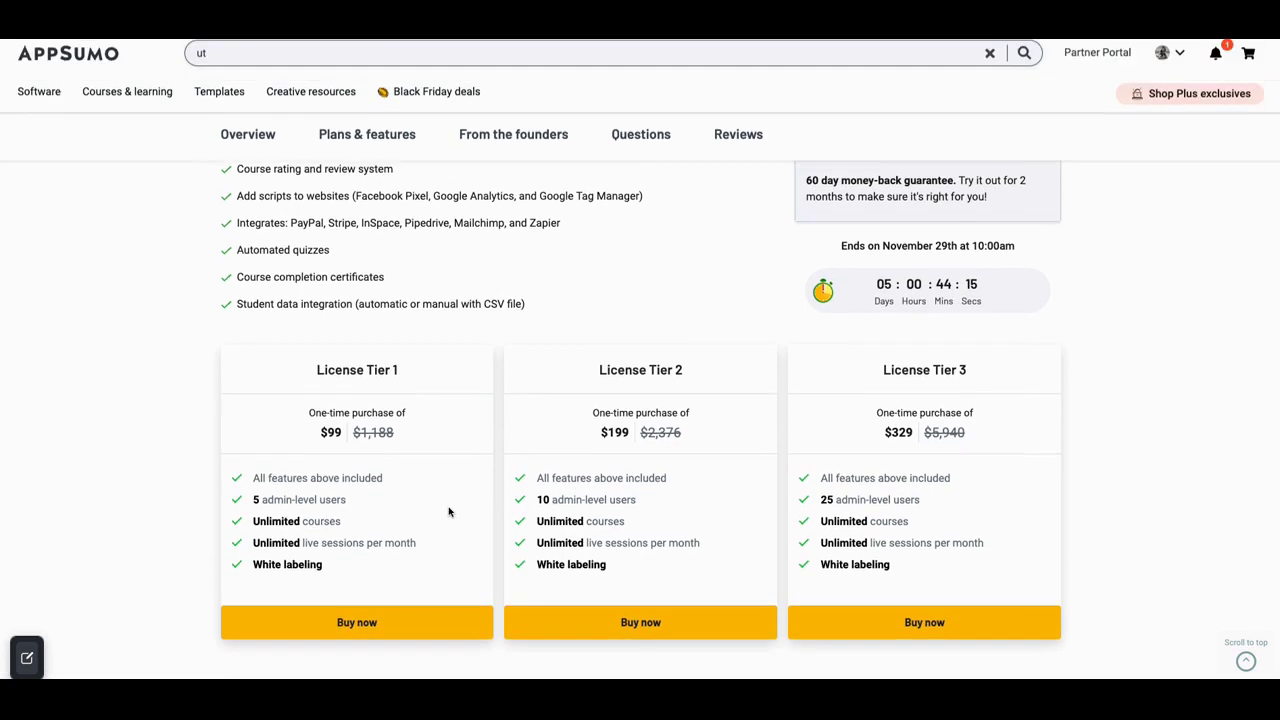
scroll(452, 509, "up", 1)
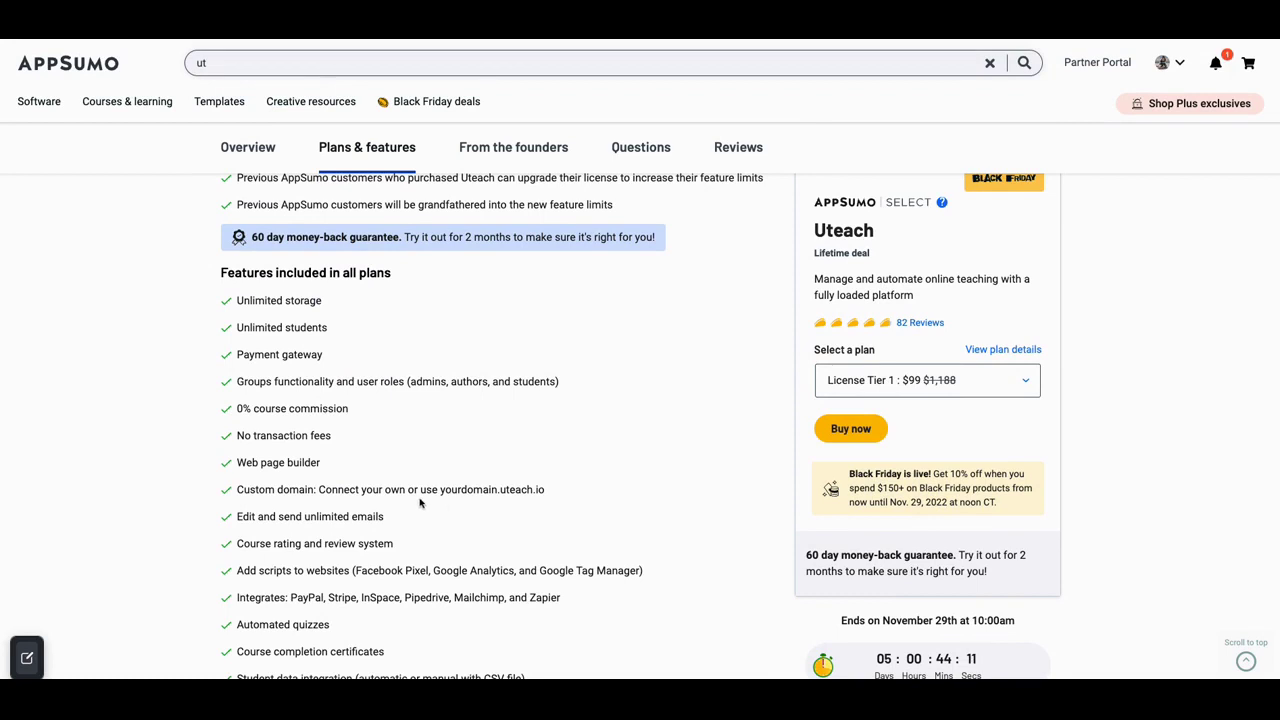
scroll(466, 432, "down", 3)
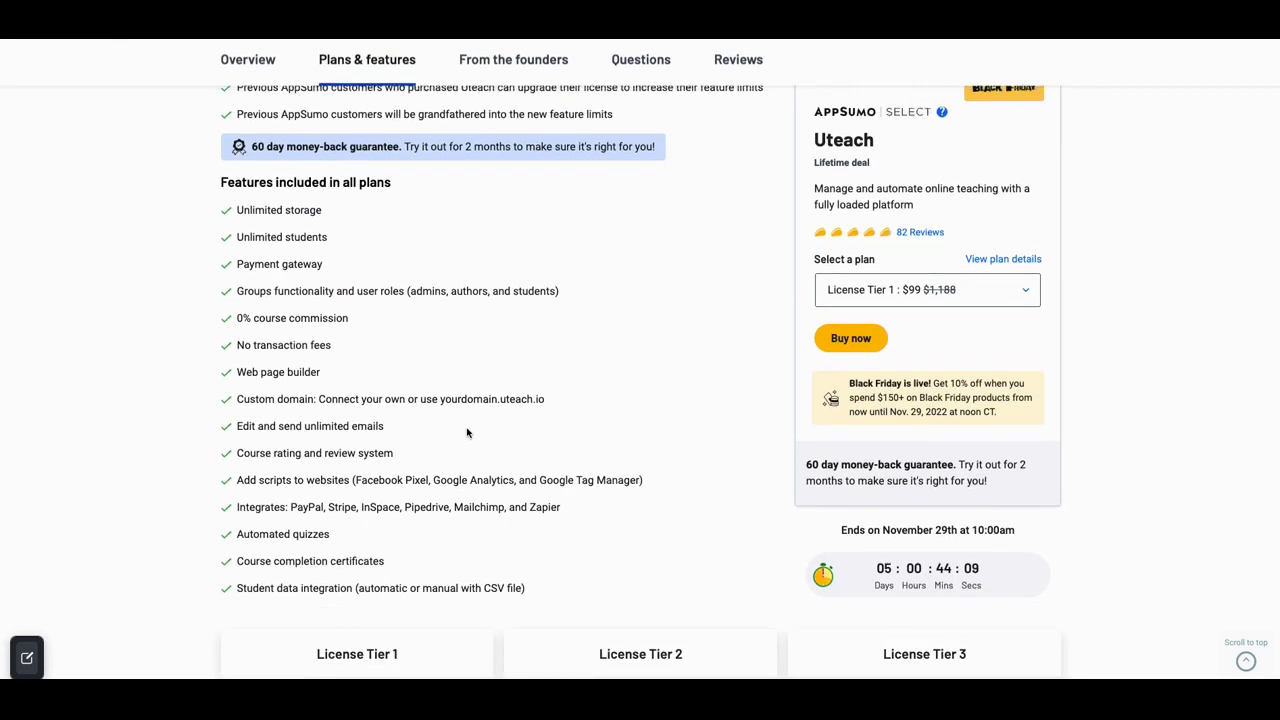
scroll(466, 432, "down", 1)
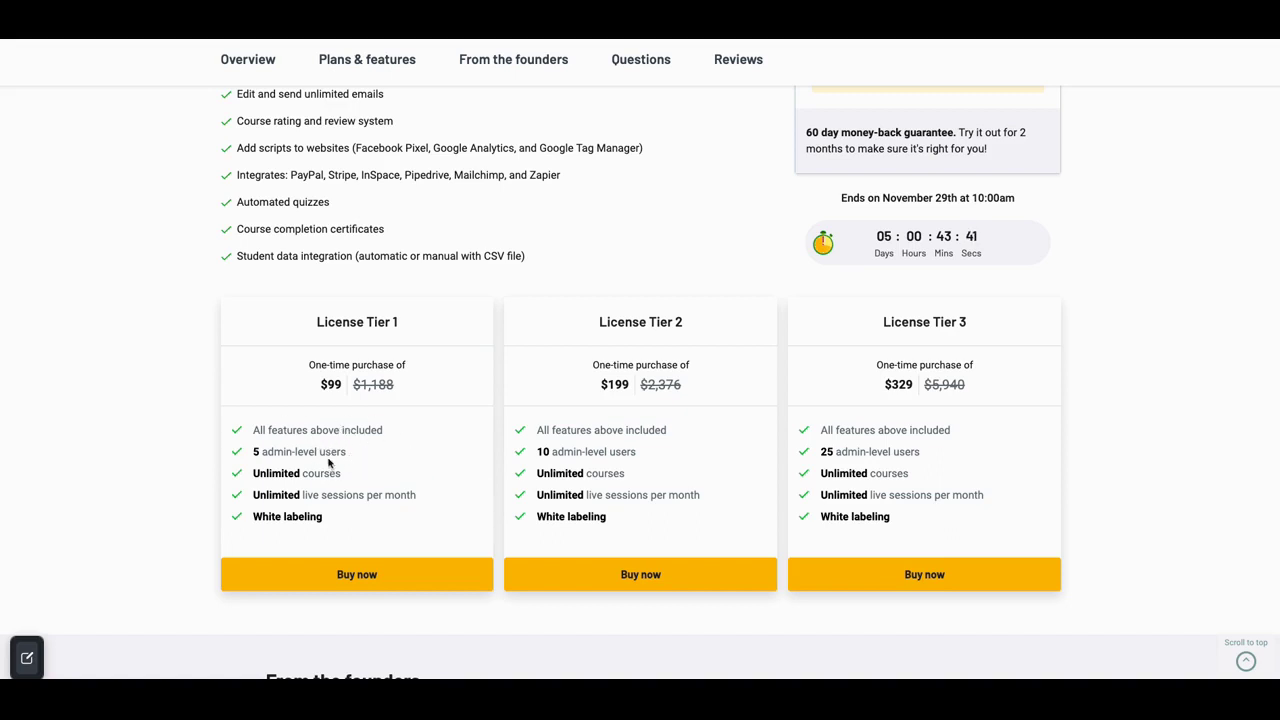
scroll(561, 416, "up", 1)
scroll(555, 416, "up", 1)
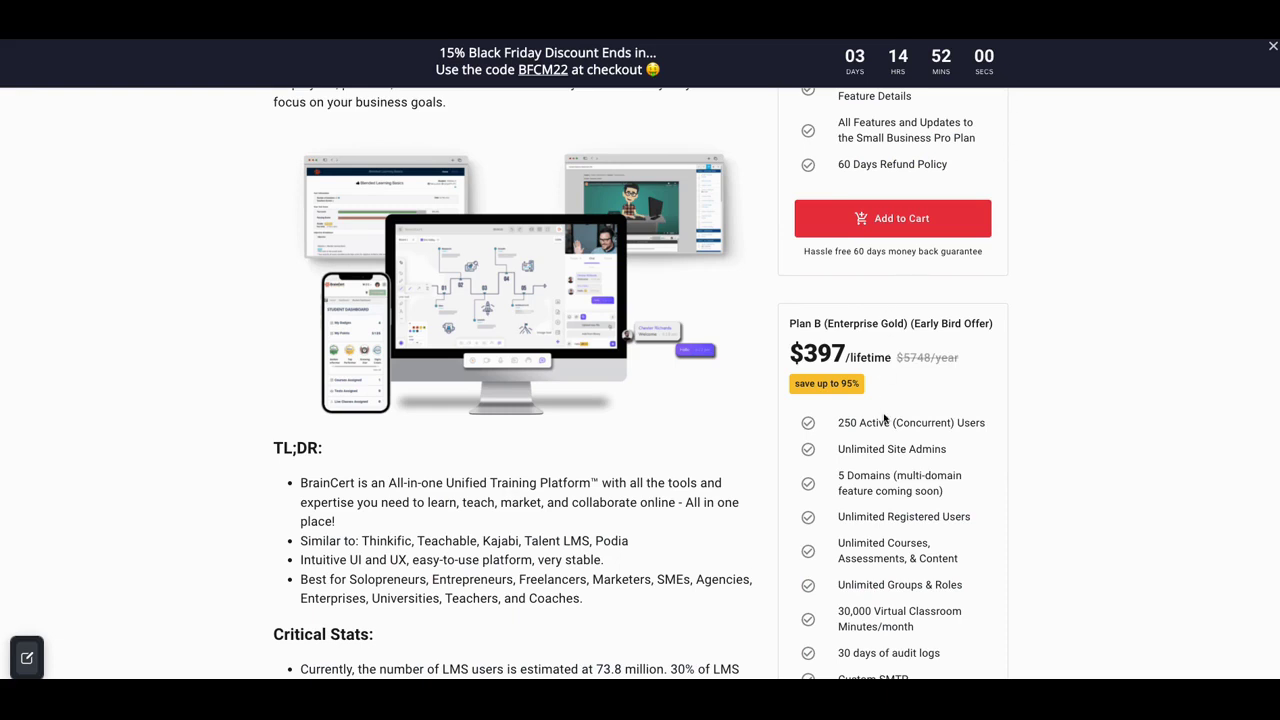
Step: Go back to BrainCert's PitchGround page and examine the Plan B (Enterprise Gold) price, user, domain and virtual classroom limits
scroll(884, 418, "down", 1)
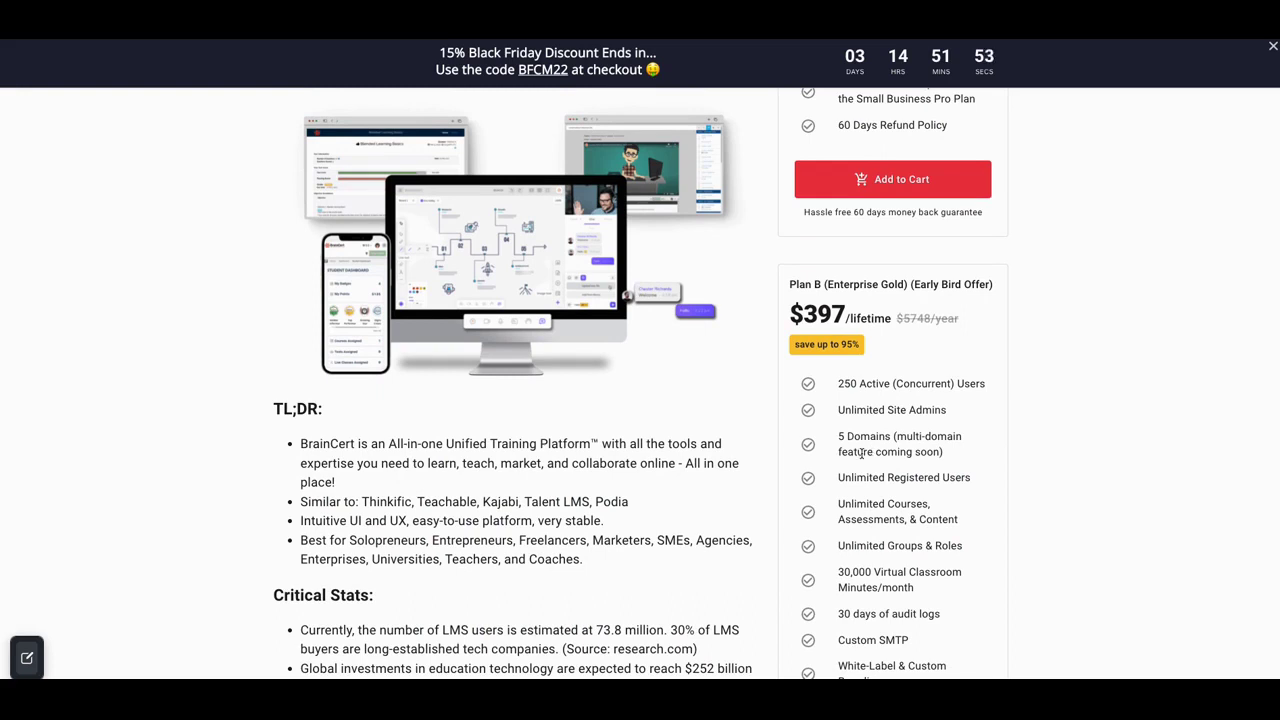
scroll(886, 452, "down", 1)
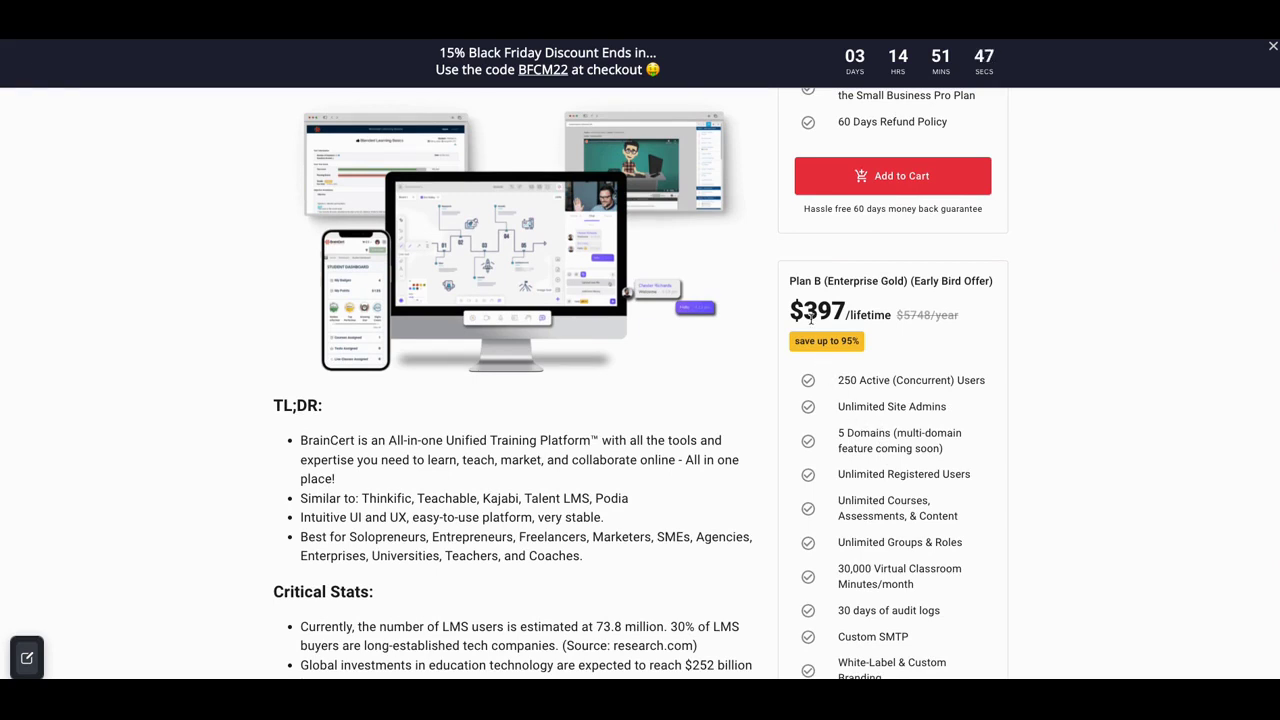
scroll(866, 401, "up", 1)
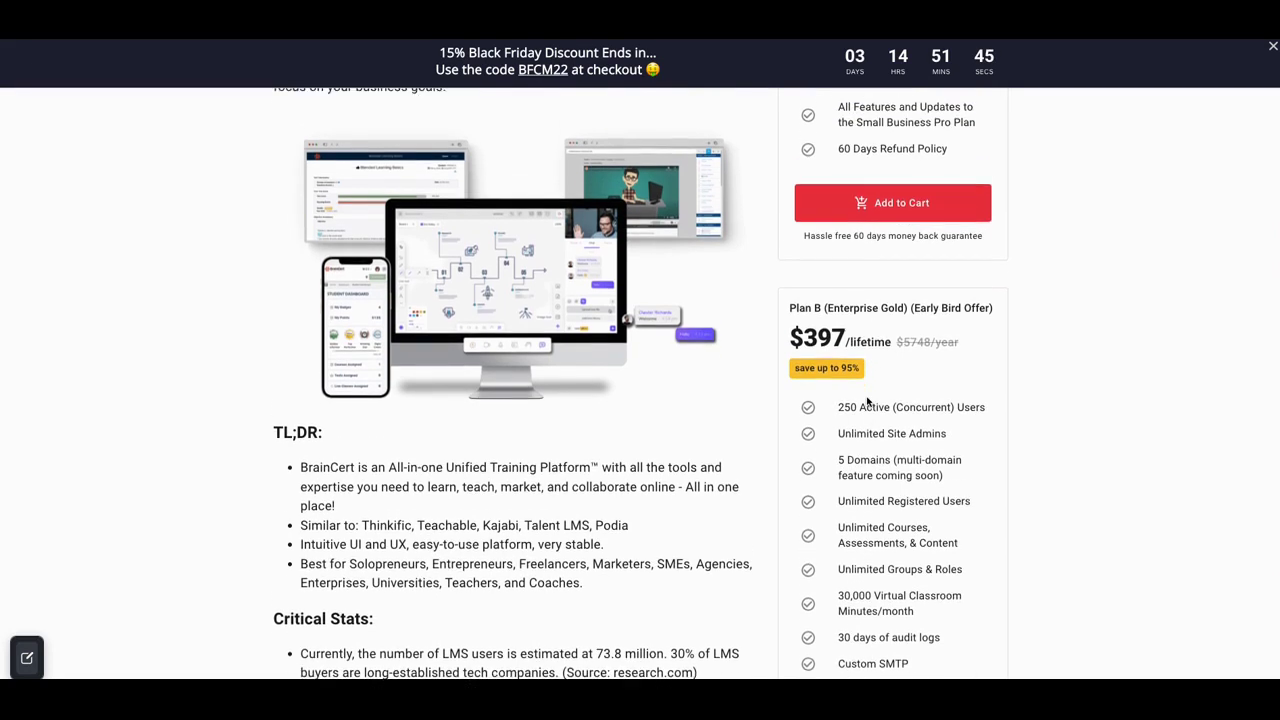
scroll(909, 397, "down", 3)
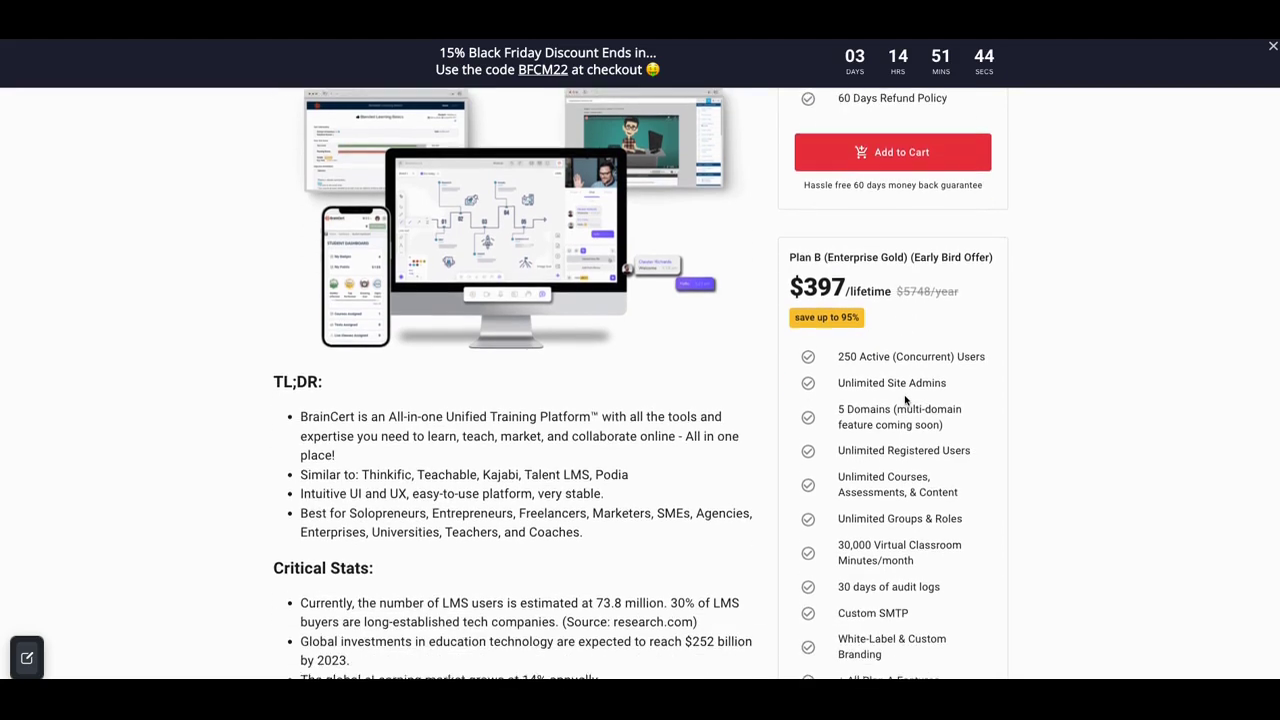
scroll(905, 397, "down", 1)
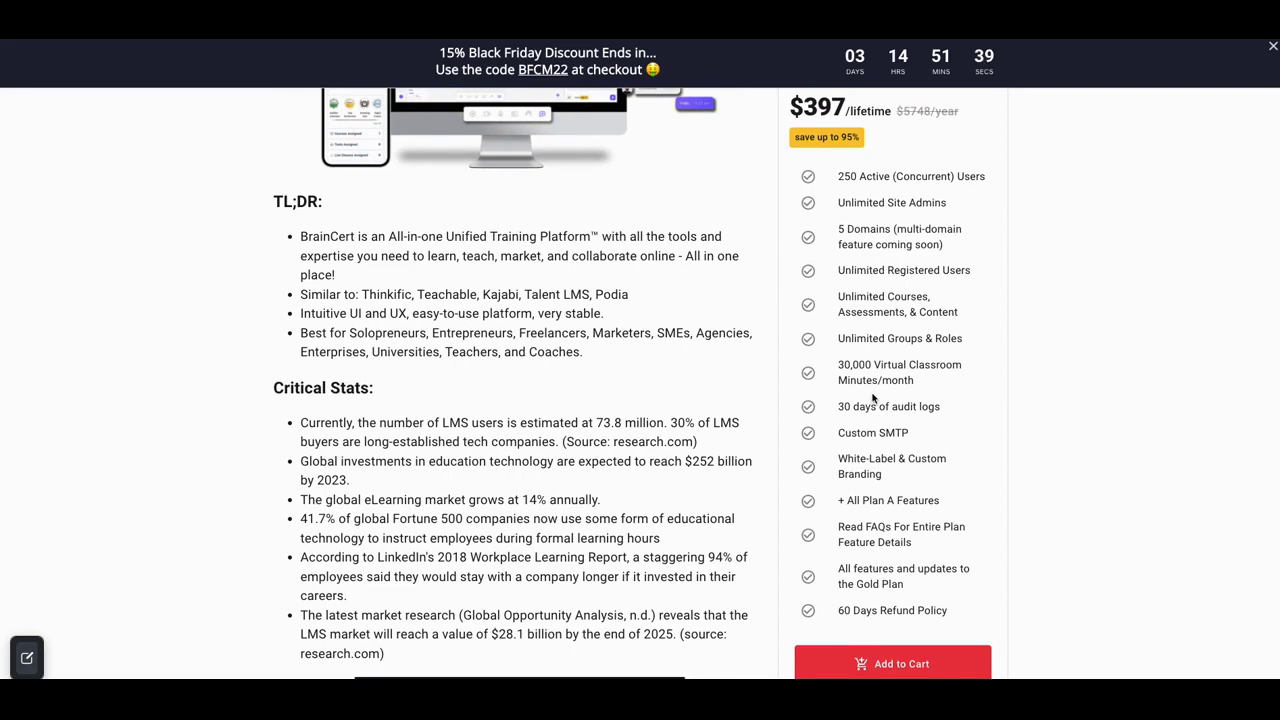
scroll(870, 398, "up", 1)
Step: Examine BrainCert's Plan A (Small Business Pro) price, admin, domain and virtual classroom limits
scroll(872, 397, "up", 9)
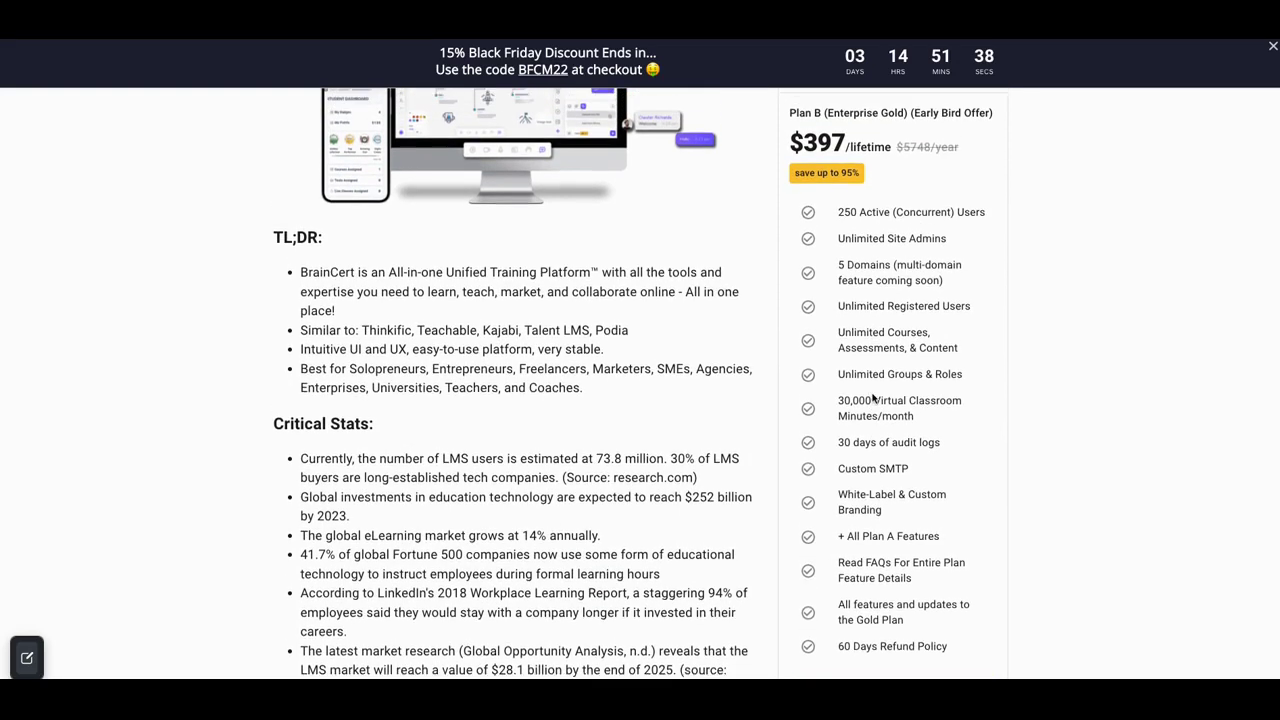
scroll(873, 393, "up", 2)
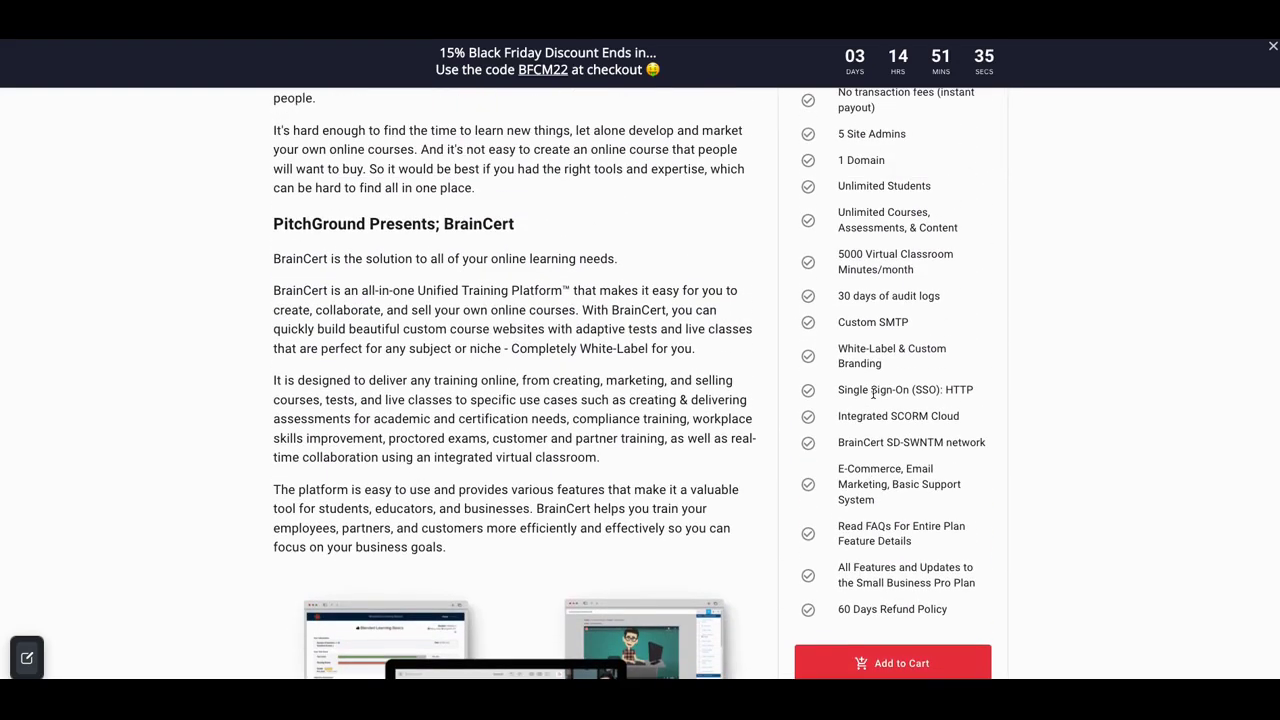
scroll(894, 405, "up", 2)
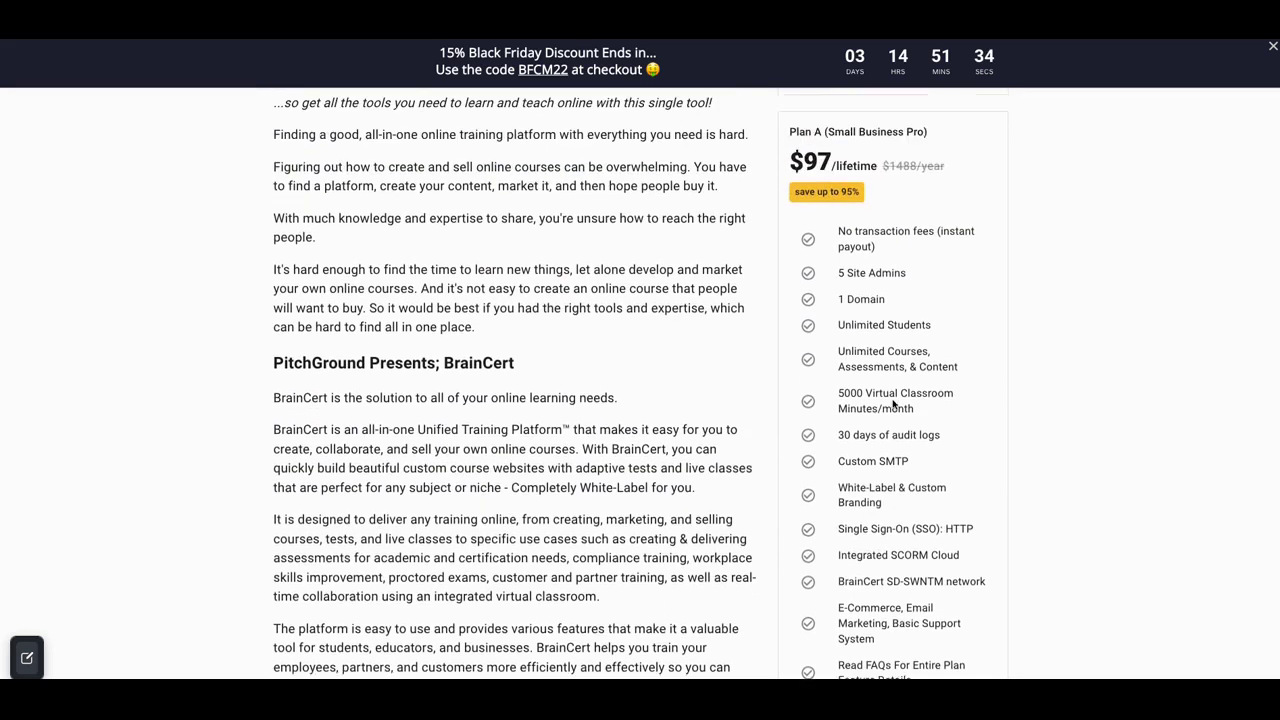
scroll(893, 401, "down", 1)
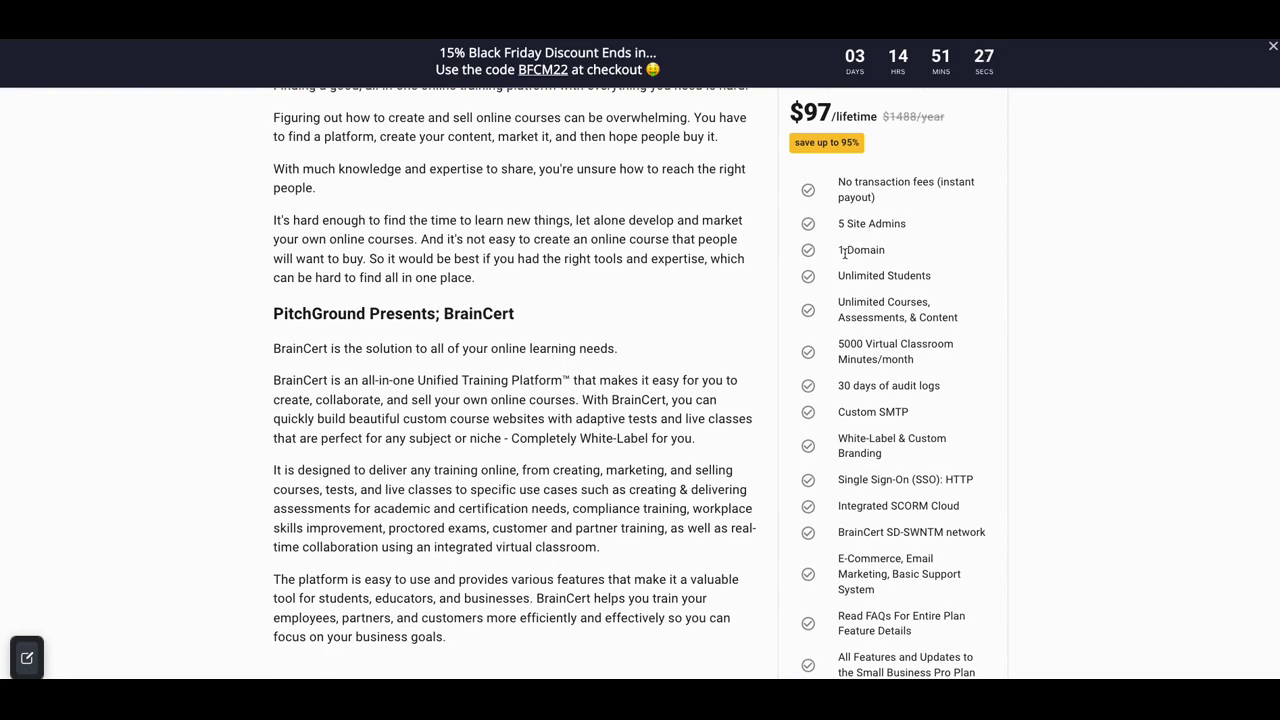
scroll(848, 248, "up", 2)
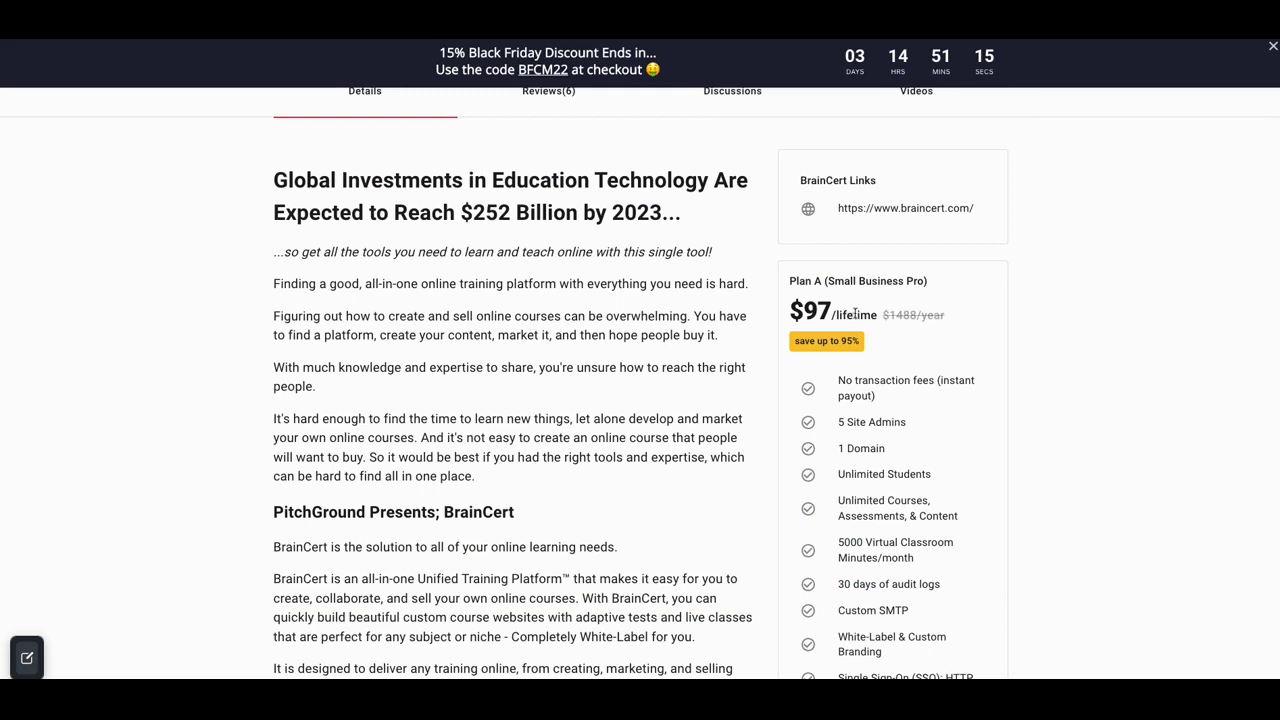
Step: Return to the BrainCert deal's overview at the start of the page and review its starting price and offer
scroll(762, 314, "up", 3)
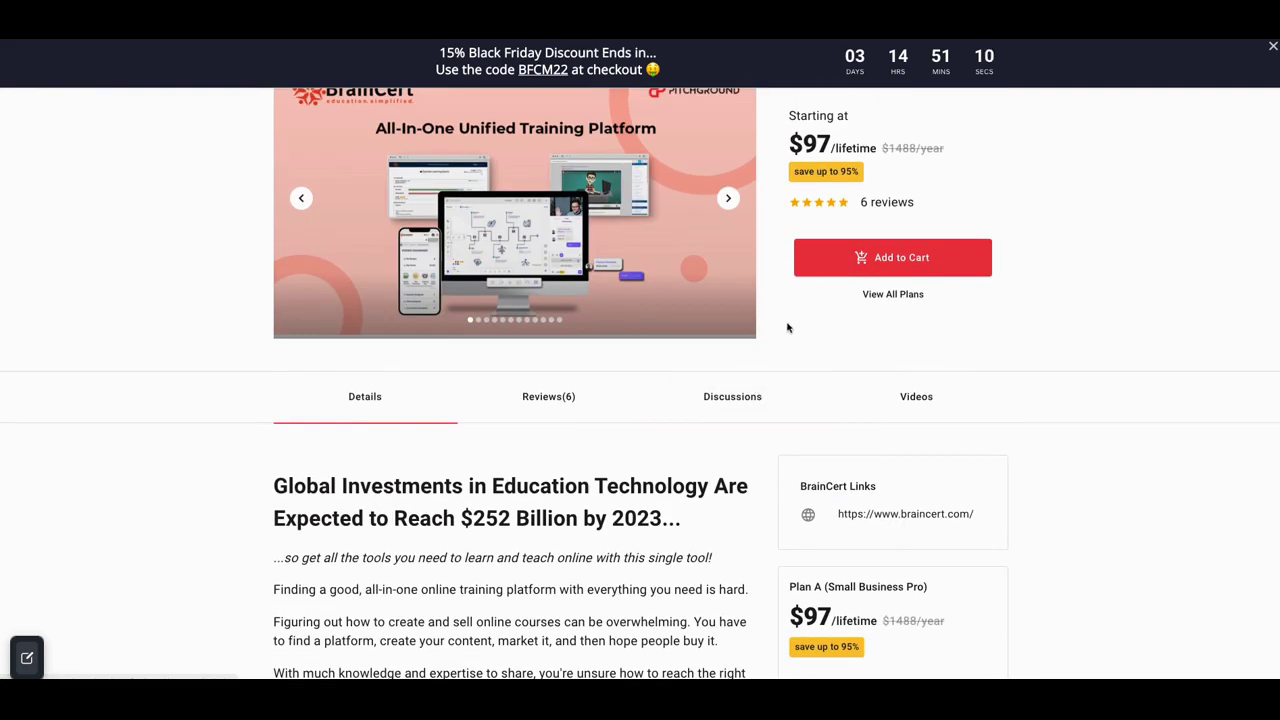
scroll(789, 326, "up", 1)
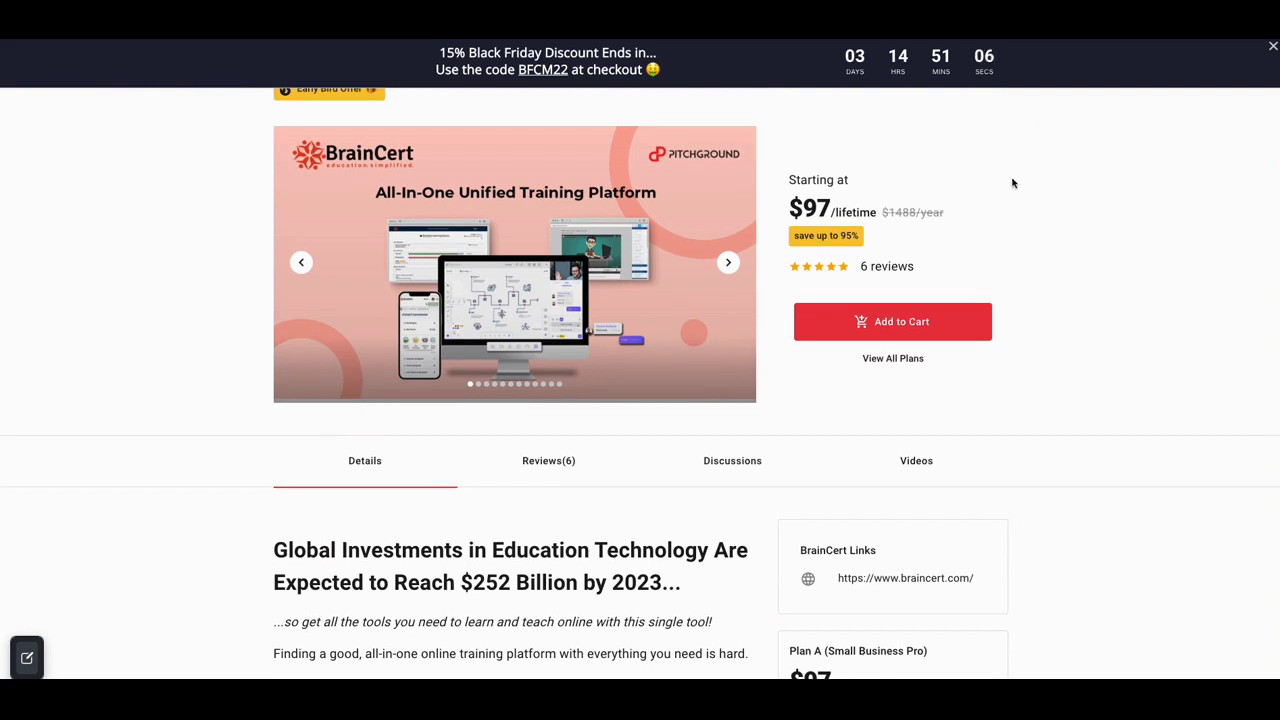
scroll(1011, 182, "up", 2)
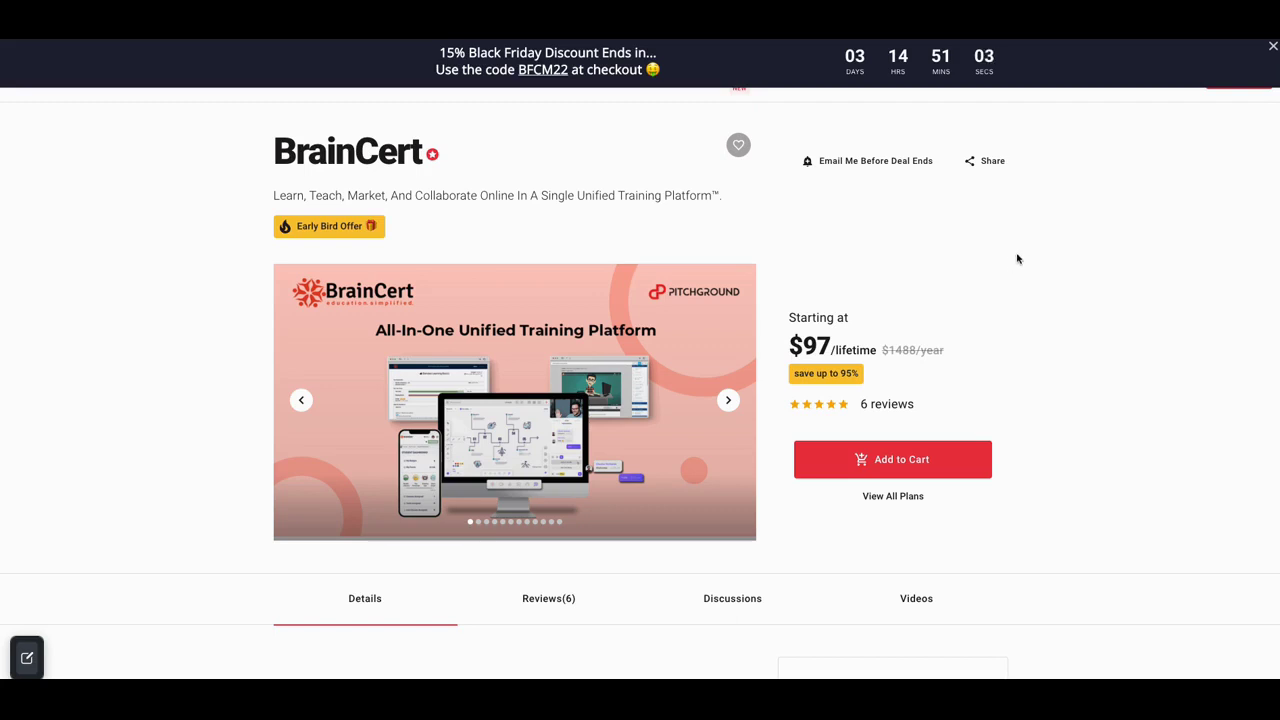
scroll(1017, 258, "up", 1)
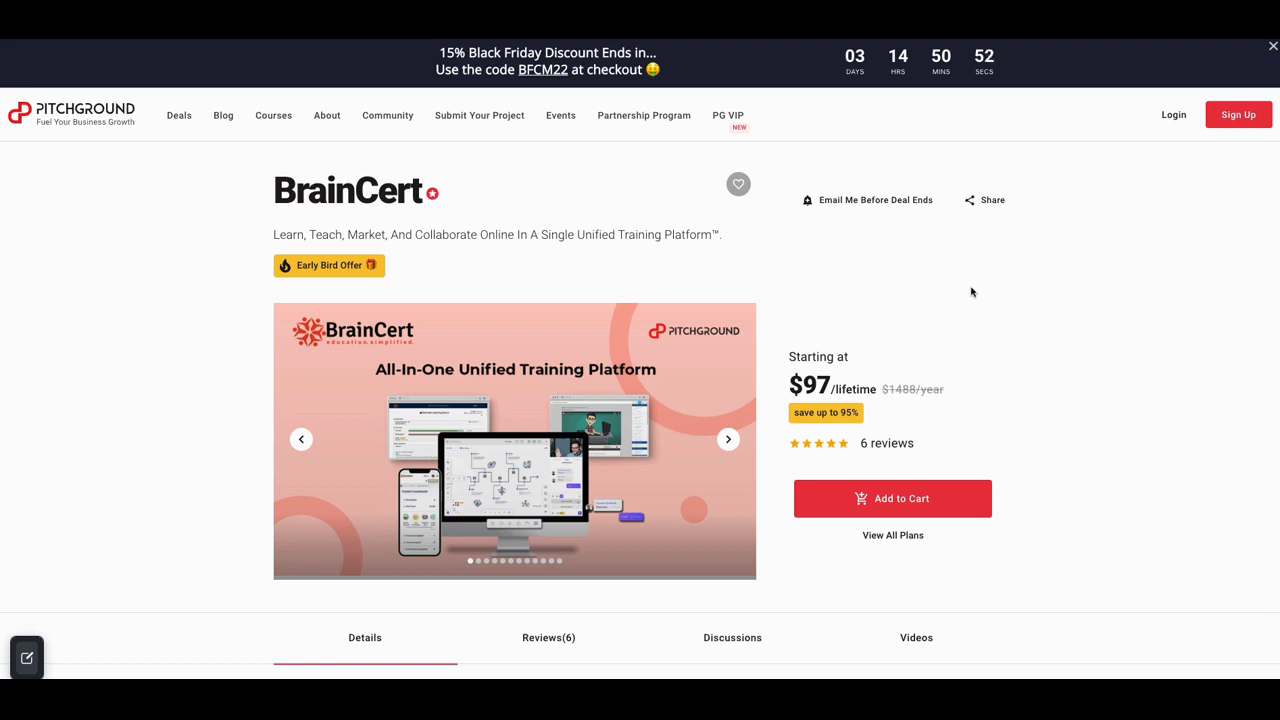
Step: Review the BrainCert deal description alongside the Plan A (Small Business Pro) feature list, and return to the deal overview
scroll(970, 290, "down", 1)
scroll(970, 290, "up", 1)
scroll(954, 226, "down", 6)
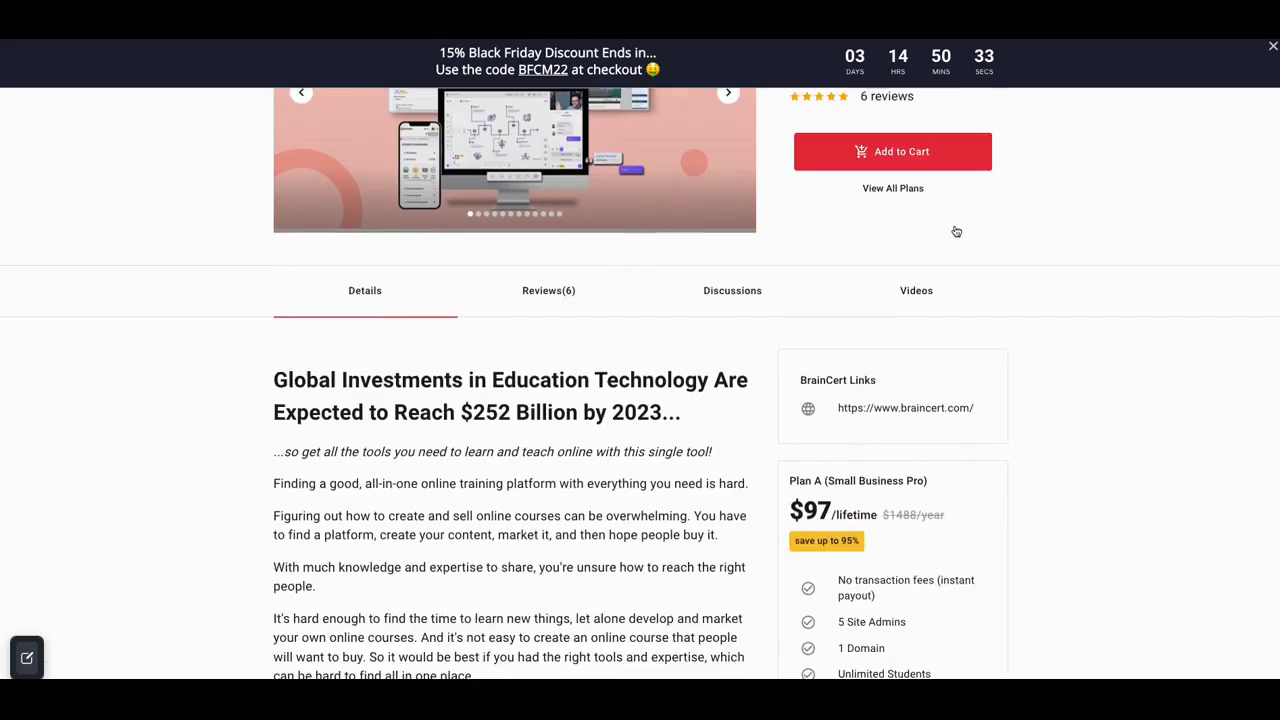
scroll(1023, 266, "down", 2)
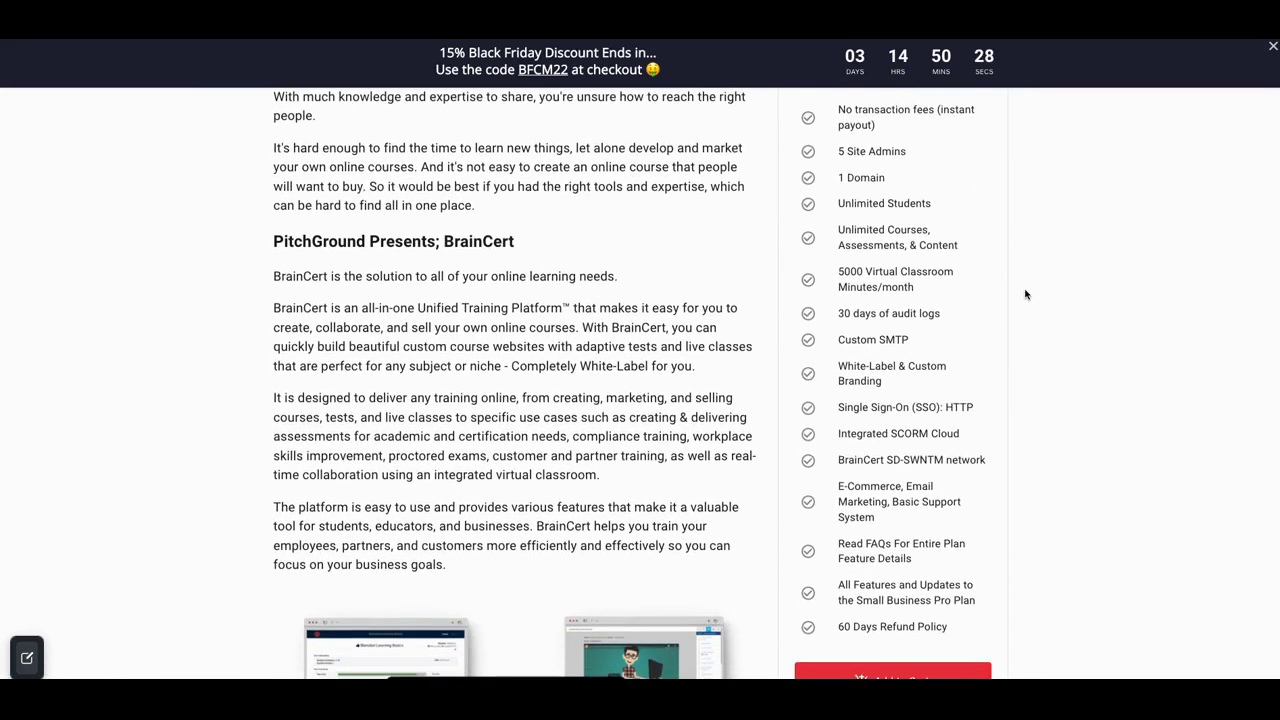
scroll(1025, 290, "down", 1)
scroll(1024, 296, "up", 4)
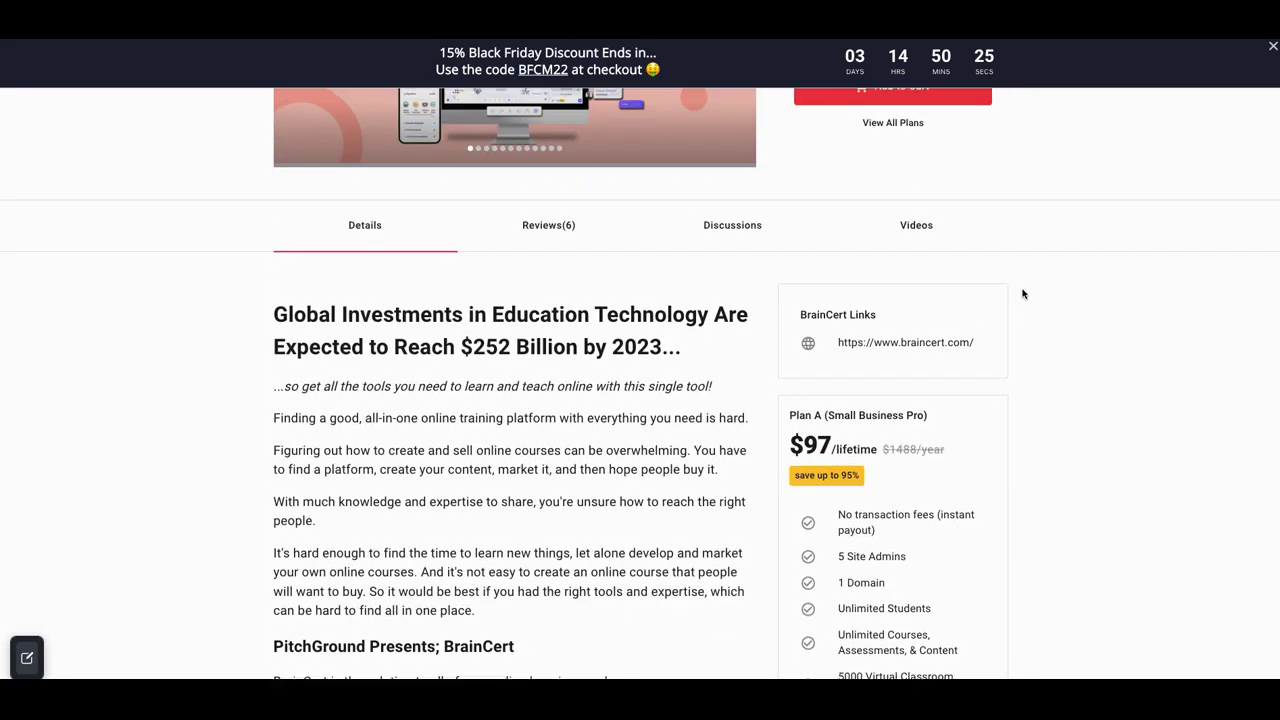
scroll(1023, 295, "up", 3)
scroll(1023, 295, "up", 1)
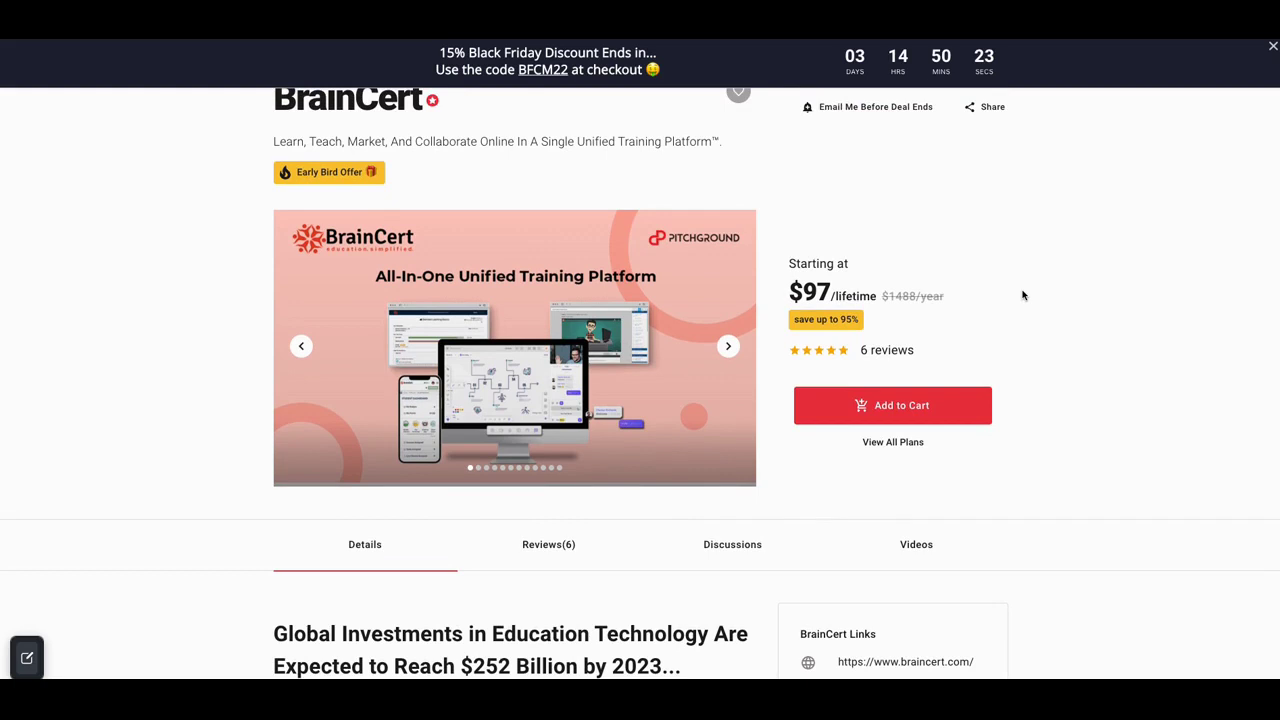
scroll(1023, 295, "up", 1)
scroll(1023, 295, "down", 1)
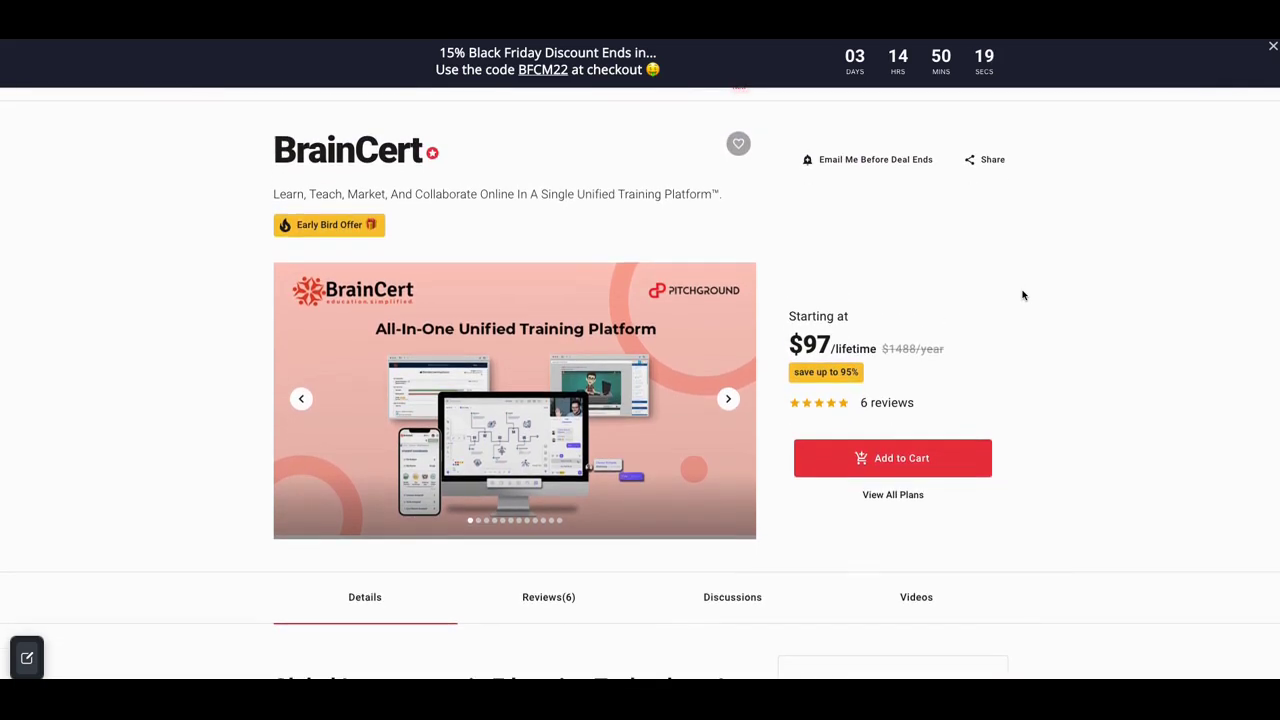
scroll(1023, 292, "down", 1)
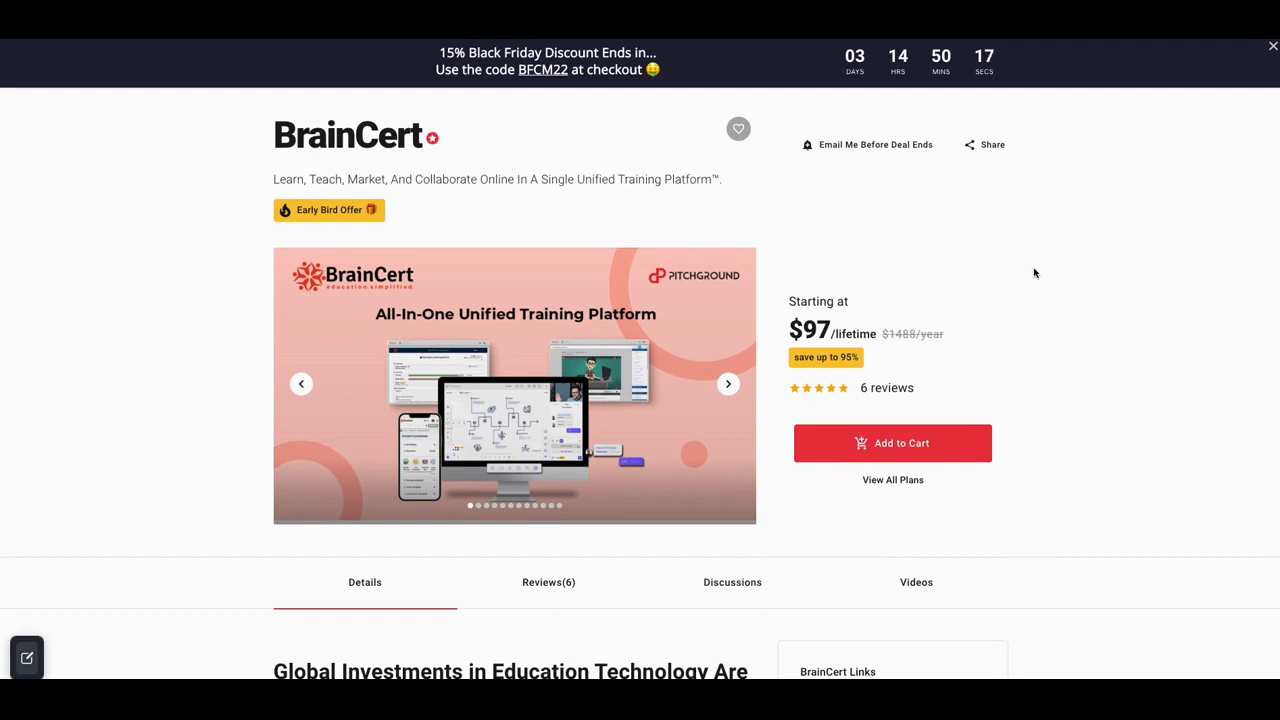